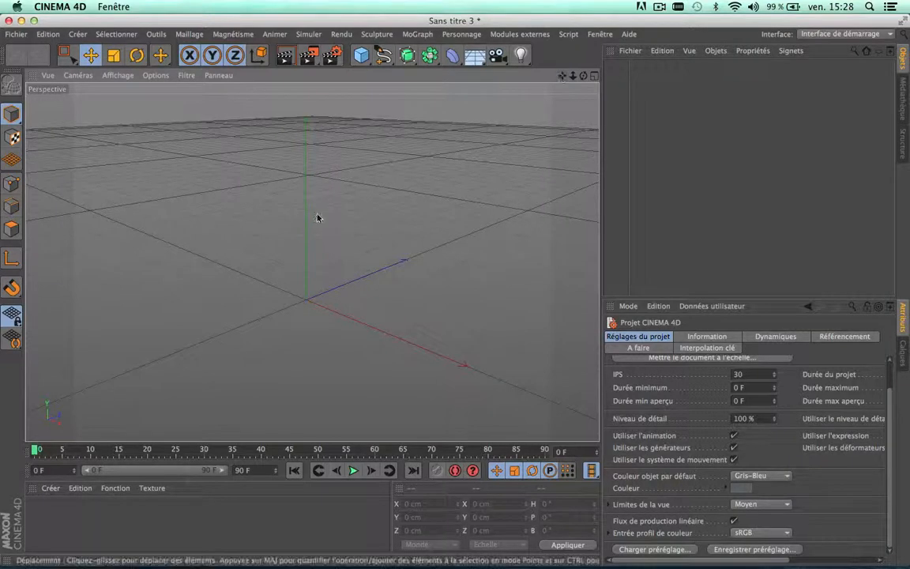
scroll(288, 254, down, 5)
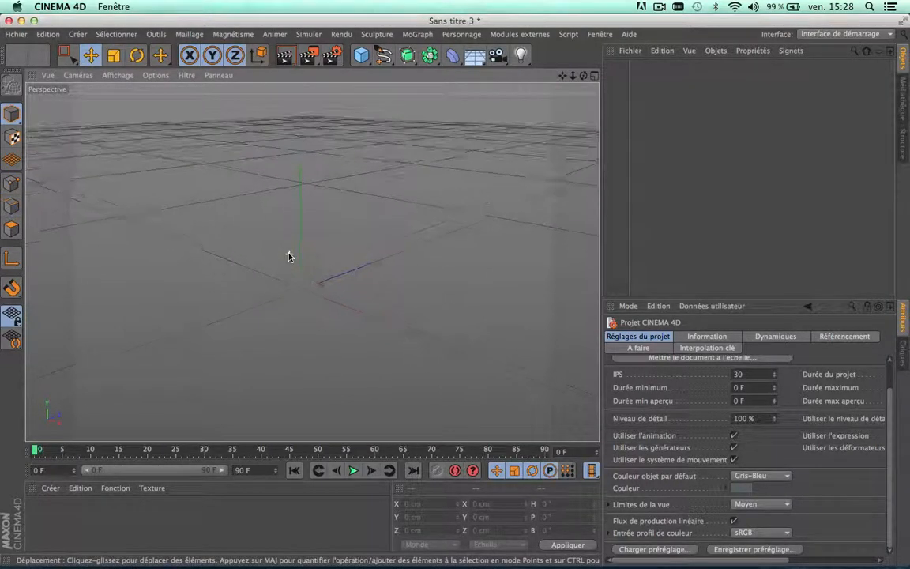
scroll(359, 274, up, 3)
scroll(359, 274, down, 1)
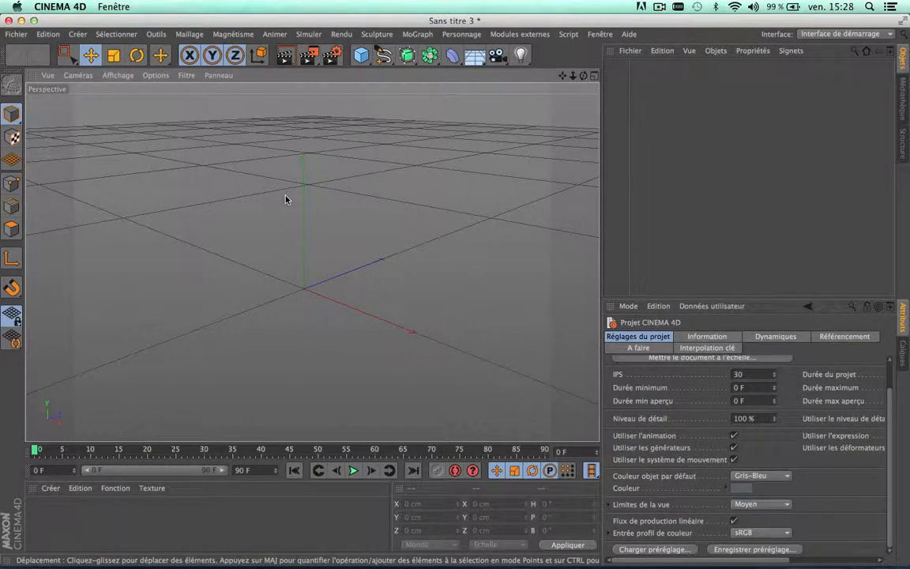
scroll(286, 208, down, 2)
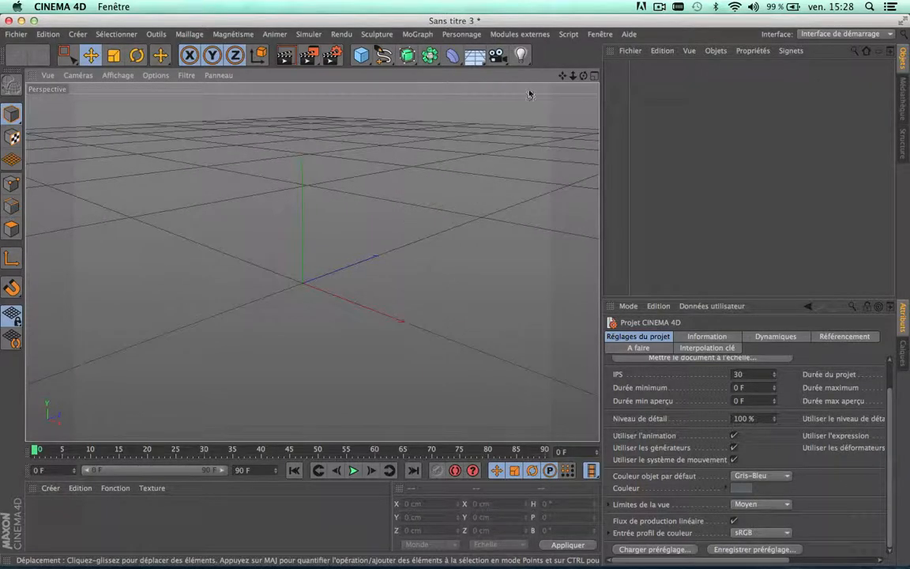
drag(566, 78, 416, 208)
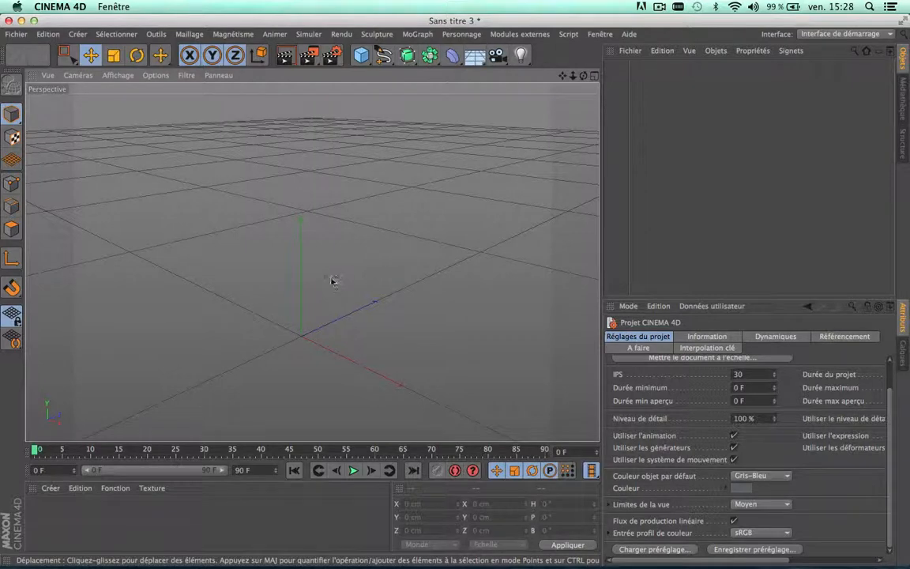
scroll(332, 280, down, 3)
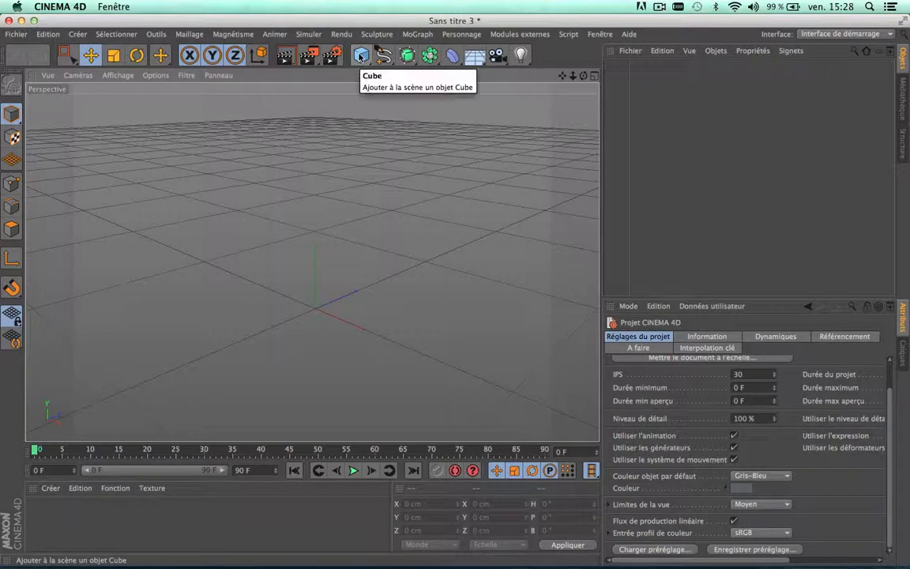
- Add a cube primitive to the scene and raise it along the Y axis to about 90 cm
click(361, 55)
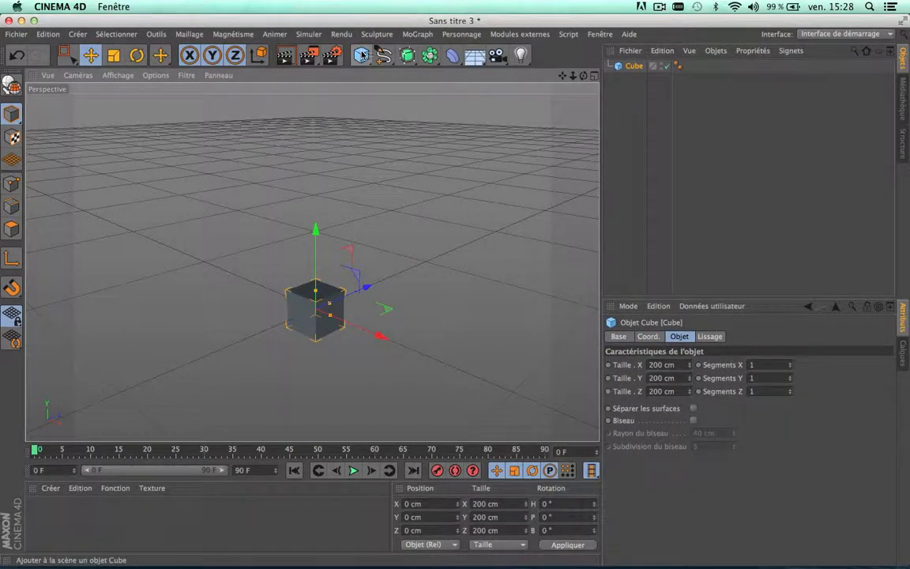
click(362, 55)
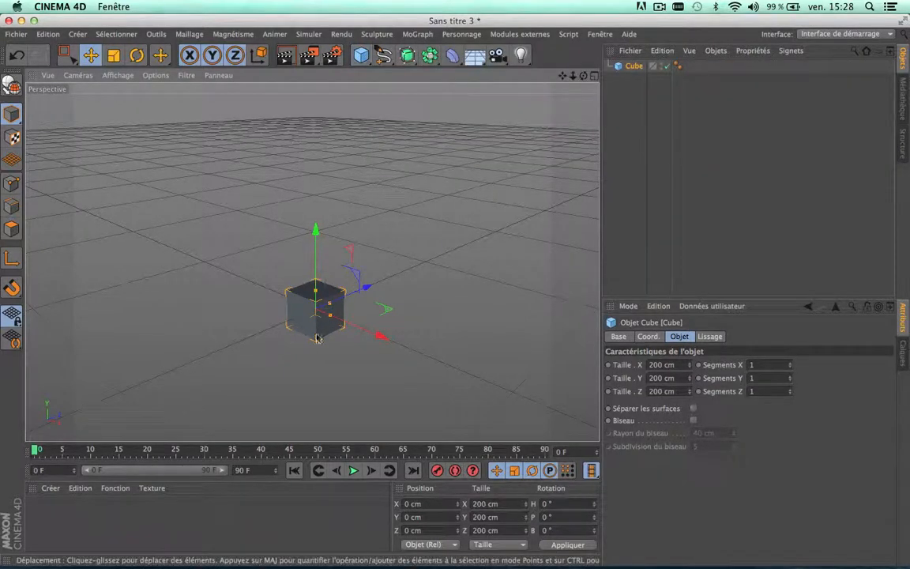
scroll(316, 316, up, 6)
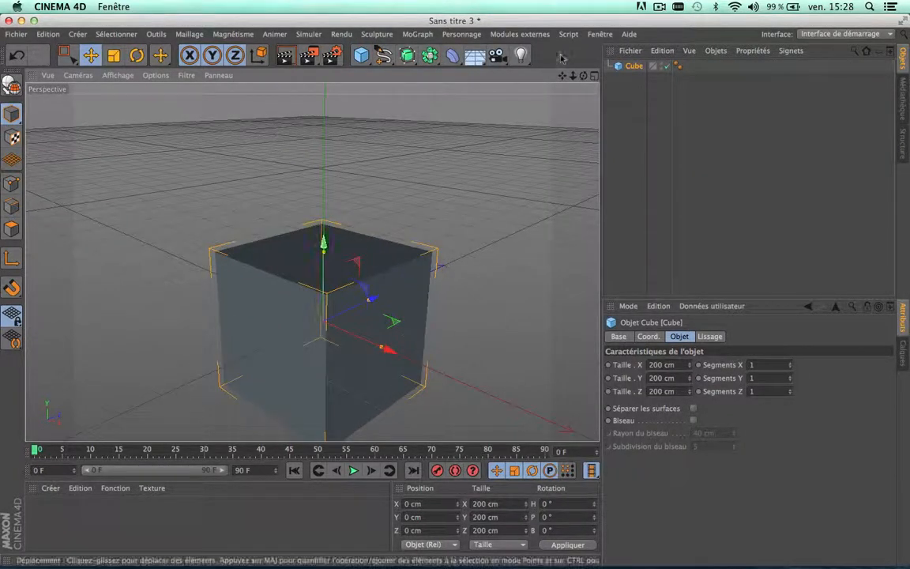
alt+middle_drag(312, 275, 308, 237)
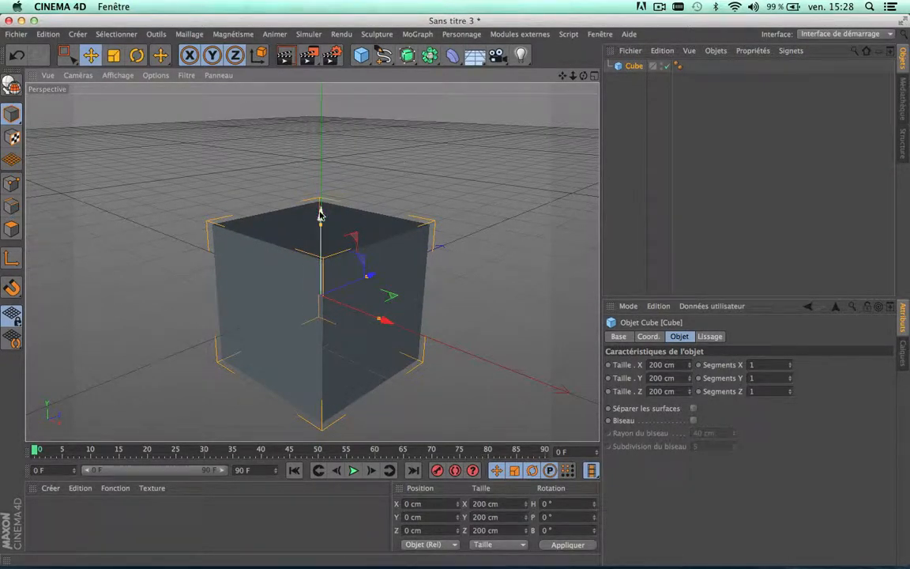
drag(321, 211, 323, 162)
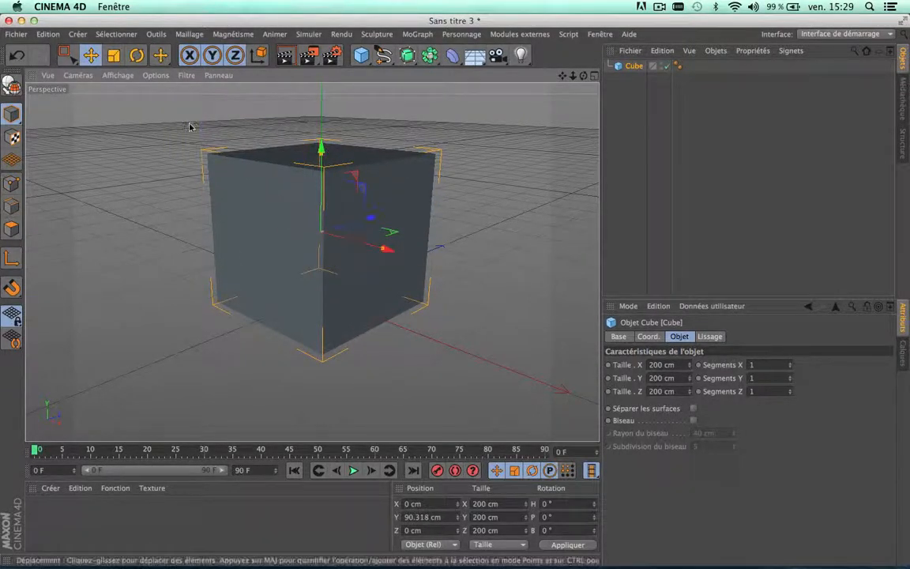
- Display the perspective view with Gouraud shading and lines (Ombrage de Gouraud (lignes))
scroll(361, 196, down, 5)
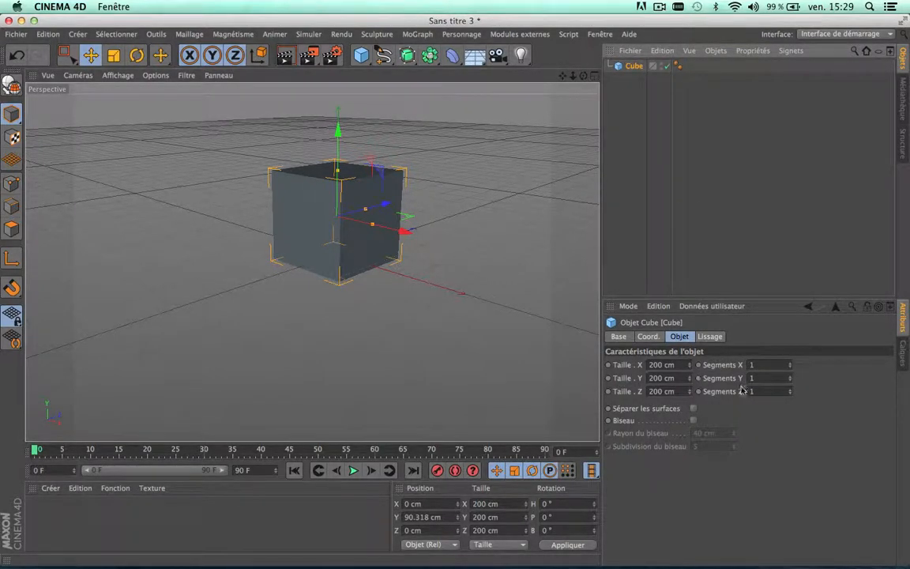
scroll(345, 162, up, 5)
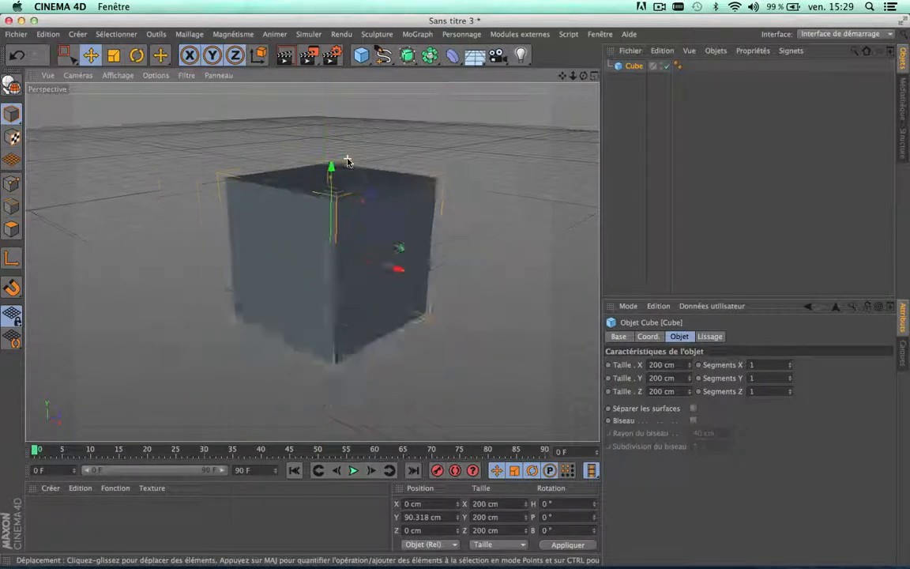
click(120, 76)
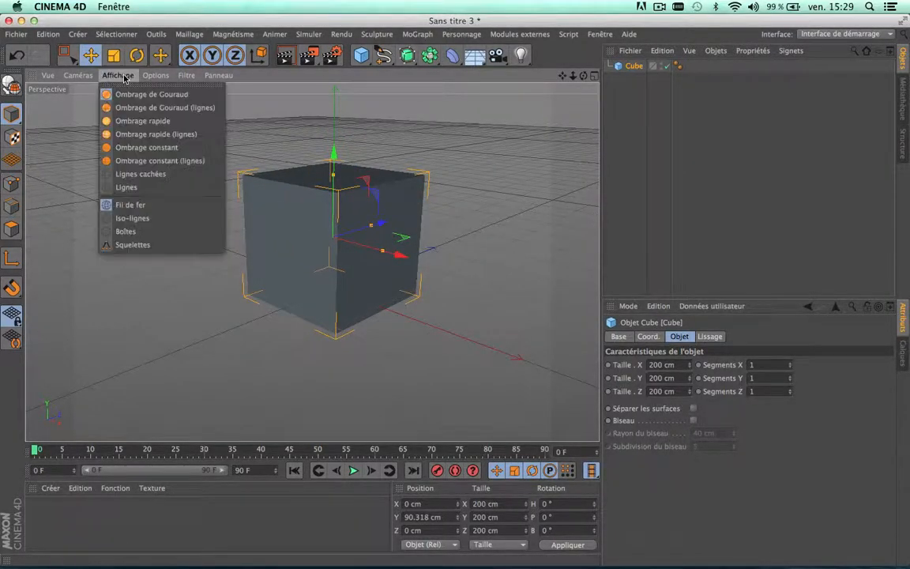
click(123, 113)
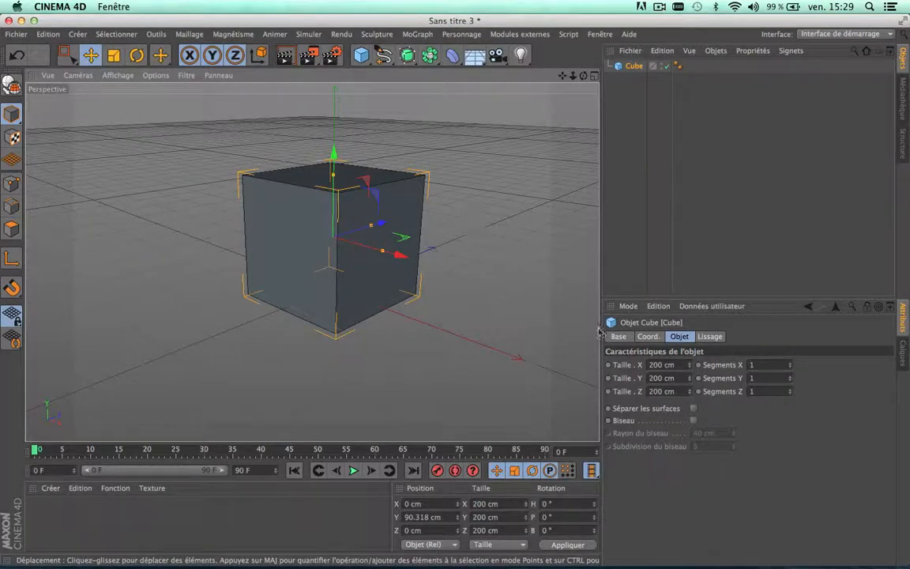
- Set the cube's segments to 2 in X, 5 in Y and 5 in Z
scroll(348, 184, up, 2)
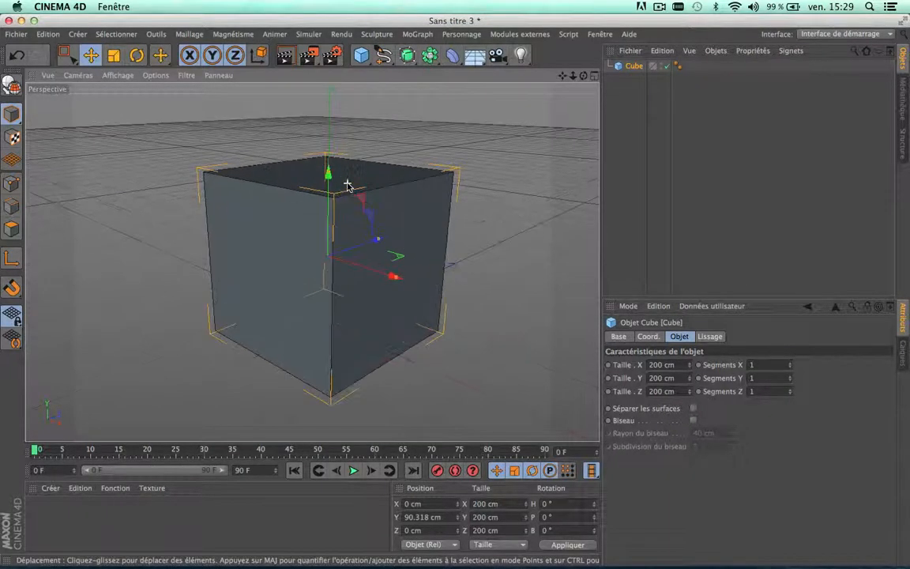
scroll(347, 185, up, 1)
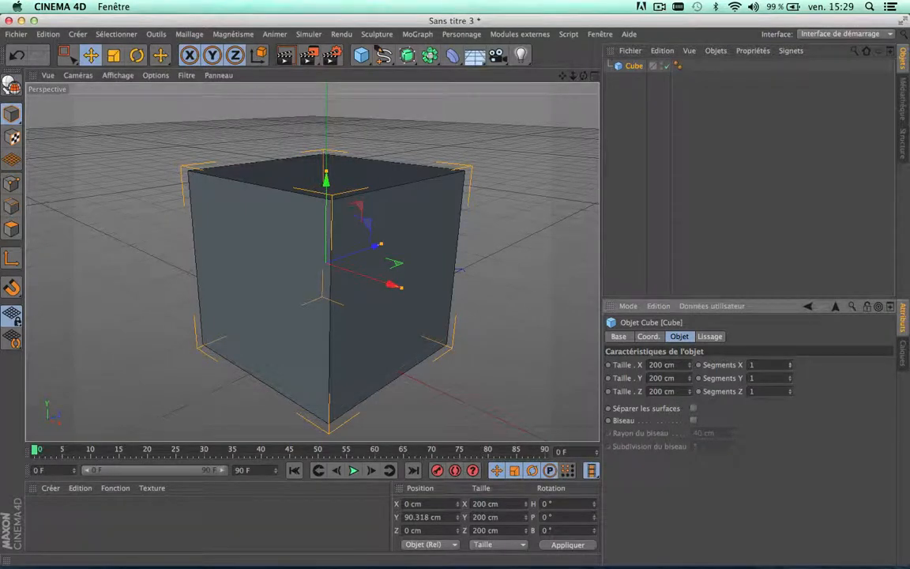
drag(789, 364, 789, 387)
- Try a bevel on the cube with a 16 cm radius and 1 subdivision, and switch it off again
click(694, 421)
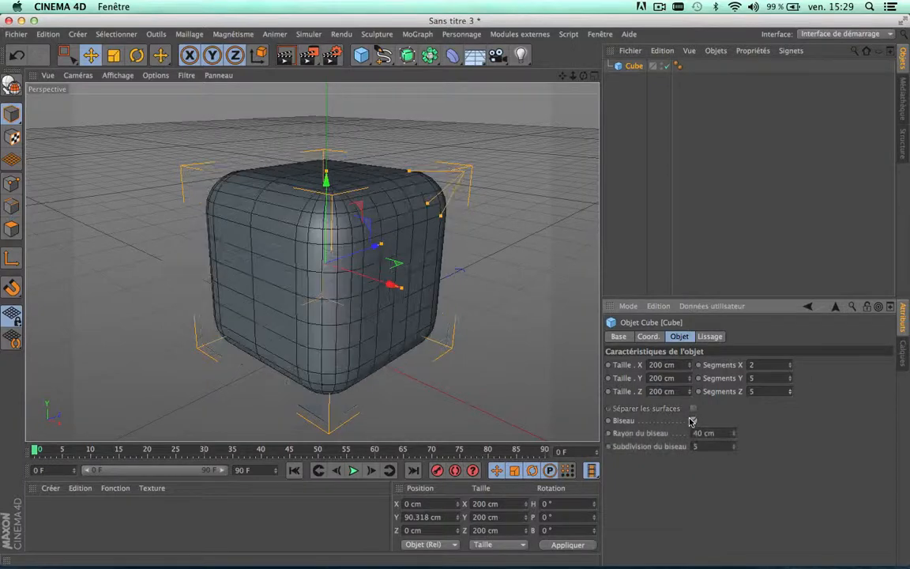
mouse_move(733, 433)
mouse_down()
mouse_move(733, 457)
mouse_move(733, 434)
mouse_move(733, 449)
mouse_up()
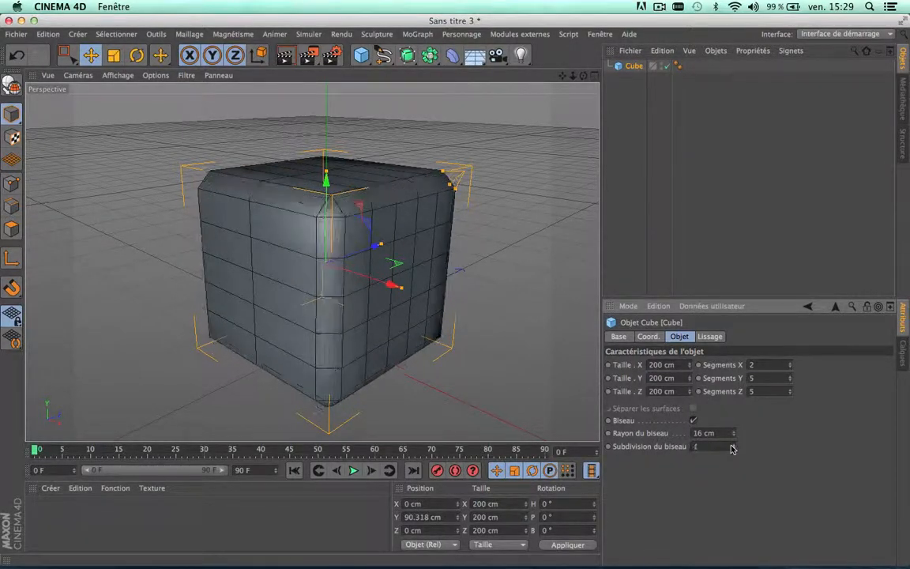
click(692, 421)
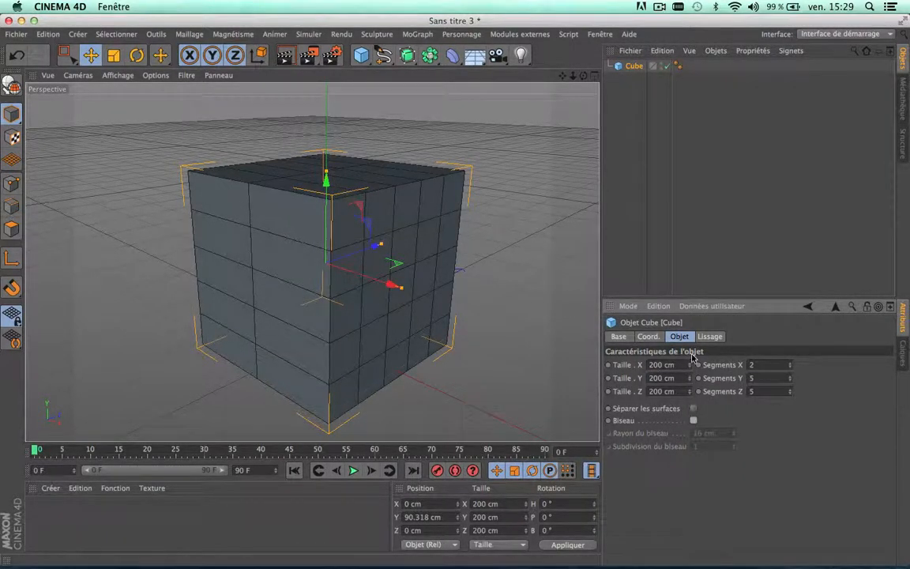
- Set the cube's X, Y and Z segments to 1 each
click(759, 377)
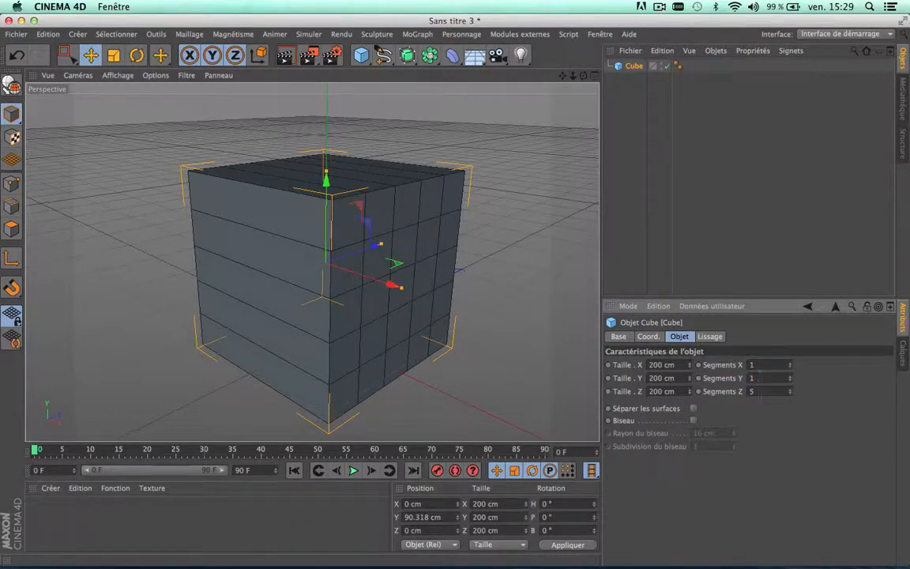
text(1)
click(757, 391)
text(1)
key(Return)
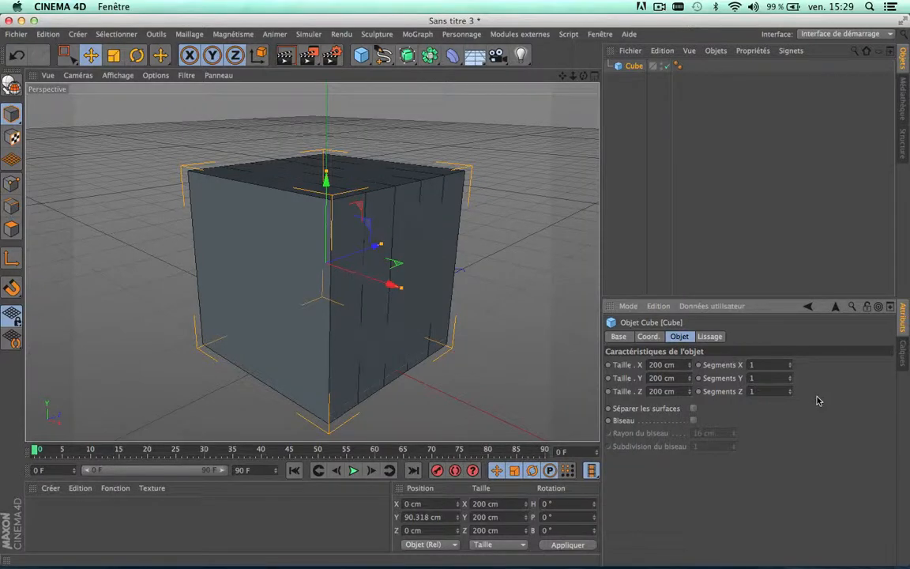
- Set the cube's X, Y and Z segments to 2 each
click(775, 364)
text(2)
click(760, 377)
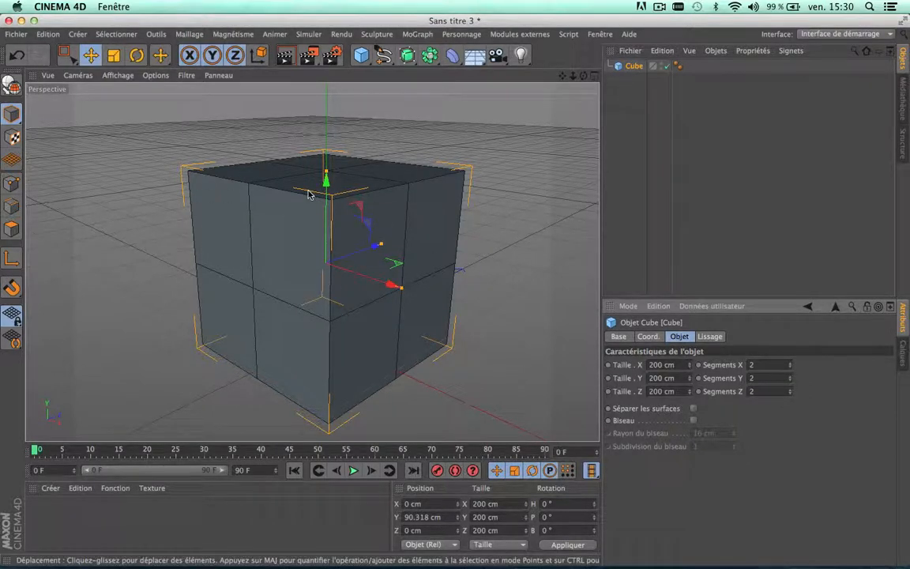
- Resize the cube to 172 cm in X, 36 cm in Y and 229 cm in Z
alt+drag(399, 211, 421, 267)
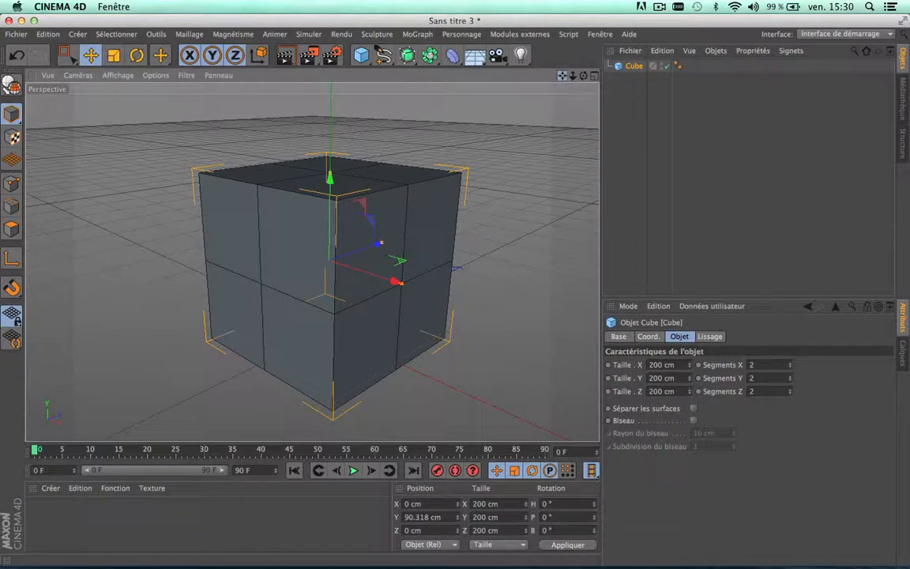
drag(563, 76, 595, 91)
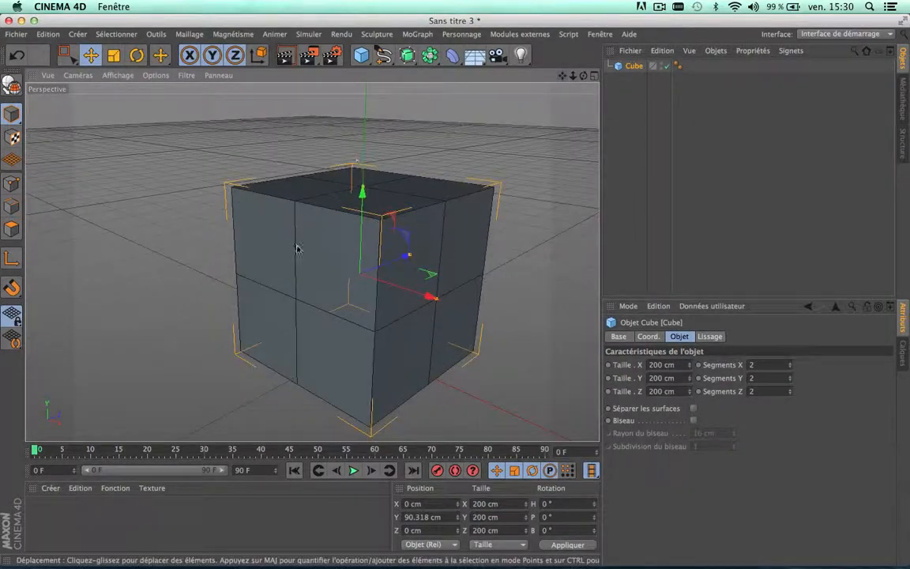
scroll(303, 220, up, 4)
scroll(303, 220, down, 2)
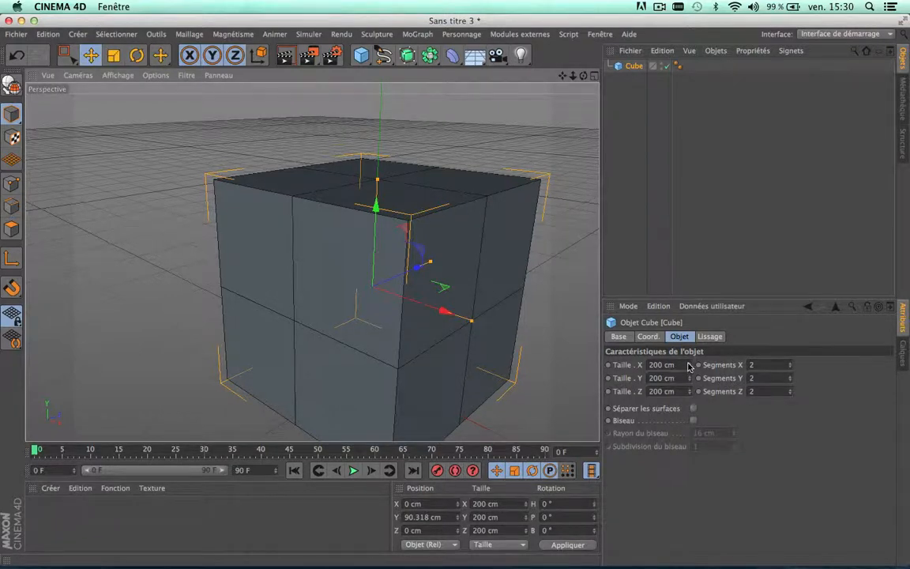
drag(689, 365, 688, 388)
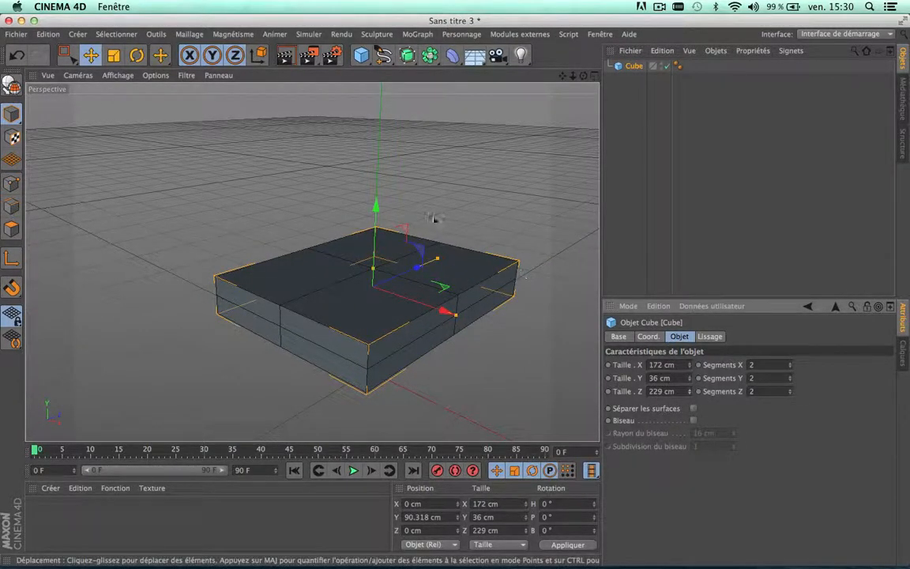
- Resize the cube with its size handles to about 162 cm in X, 94 cm in Y and 320 cm in Z
drag(437, 258, 463, 252)
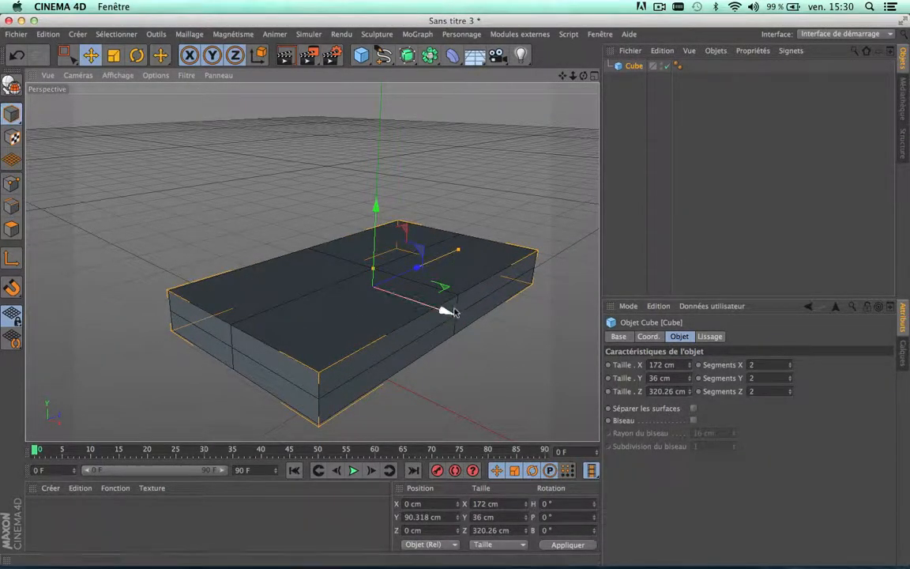
mouse_move(457, 314)
mouse_down()
mouse_move(562, 366)
mouse_move(424, 321)
mouse_move(471, 319)
mouse_move(446, 312)
mouse_up()
drag(371, 270, 375, 237)
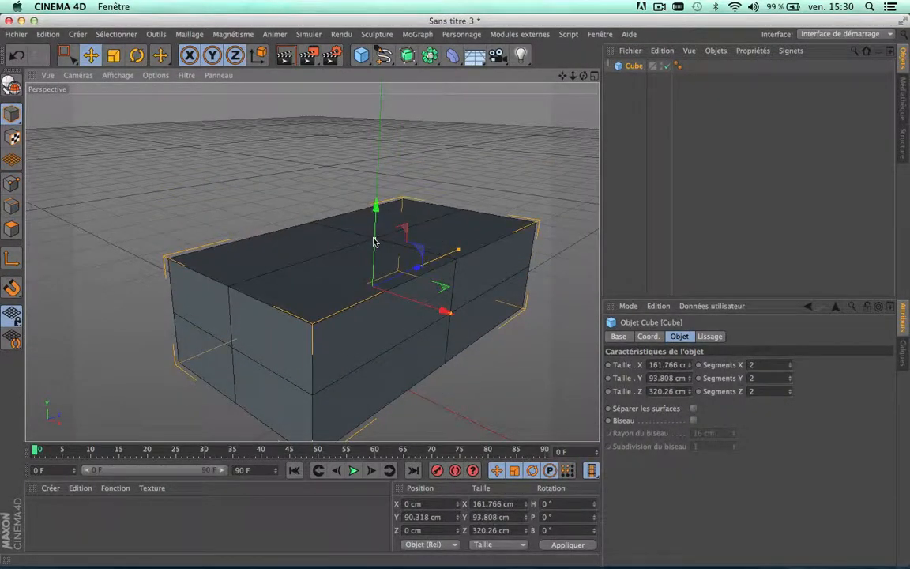
- Try the Scale tool on the cube, scaling it uniformly and shortening its Z size to about 107 cm
click(113, 55)
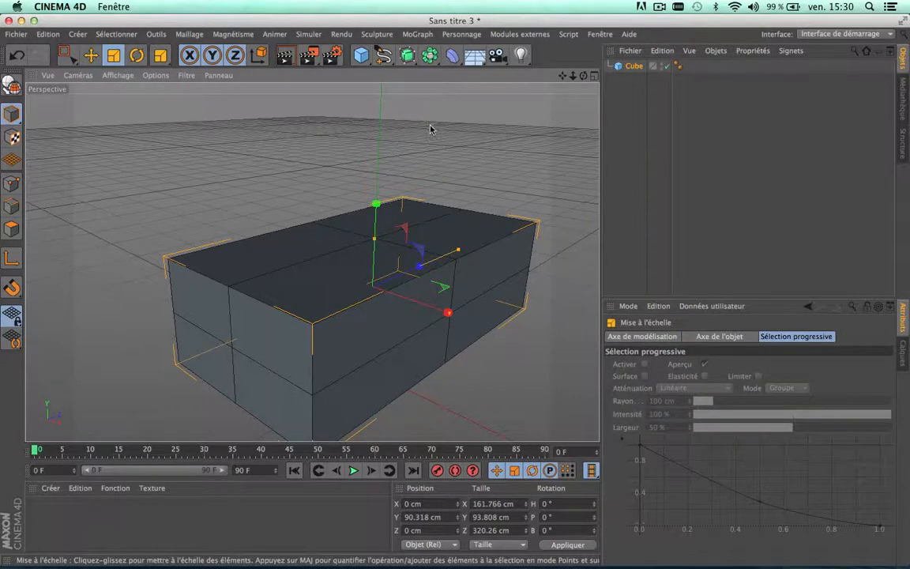
drag(430, 129, 375, 213)
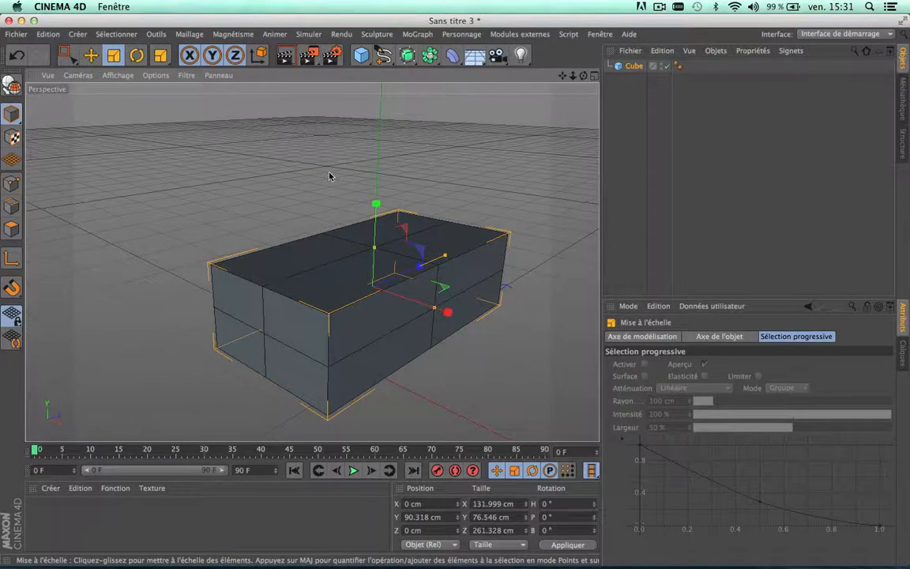
drag(329, 175, 374, 240)
drag(448, 254, 416, 297)
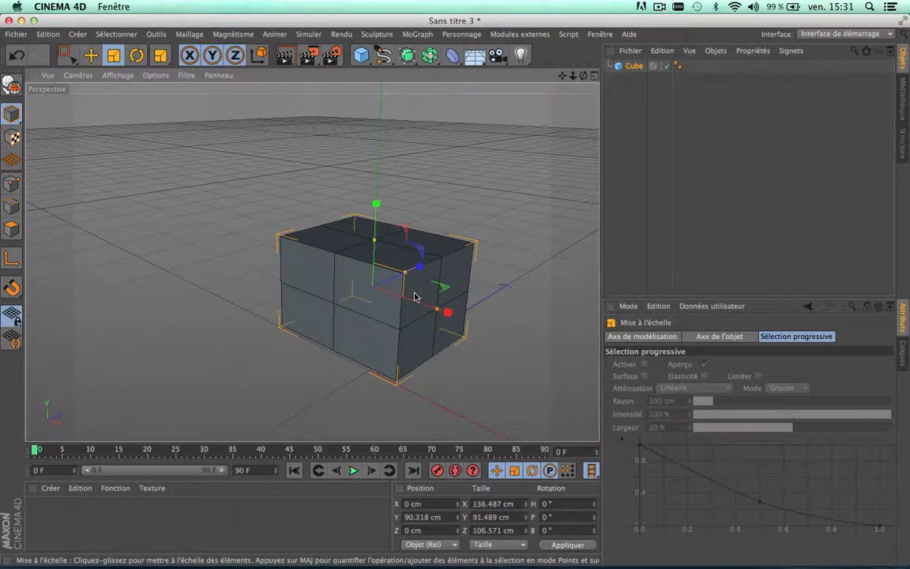
- Undo the cube's scaling and resizing back to the point where only its X size was changed
key(super+z)
key(super+z)
key(super+z)
key(super+z)
key(super+z)
key(super+z)
key(super+z)
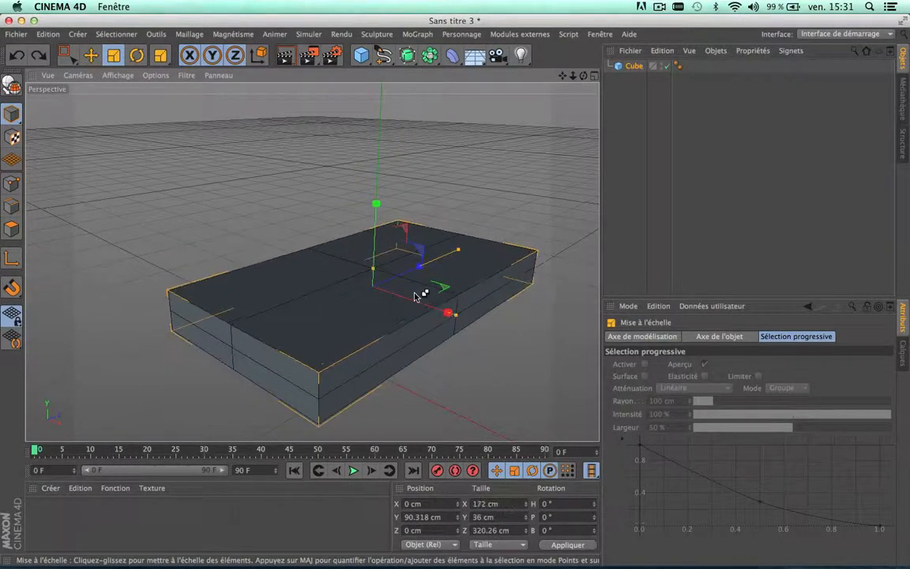
key(super+z)
key(super+z)
key(super+z)
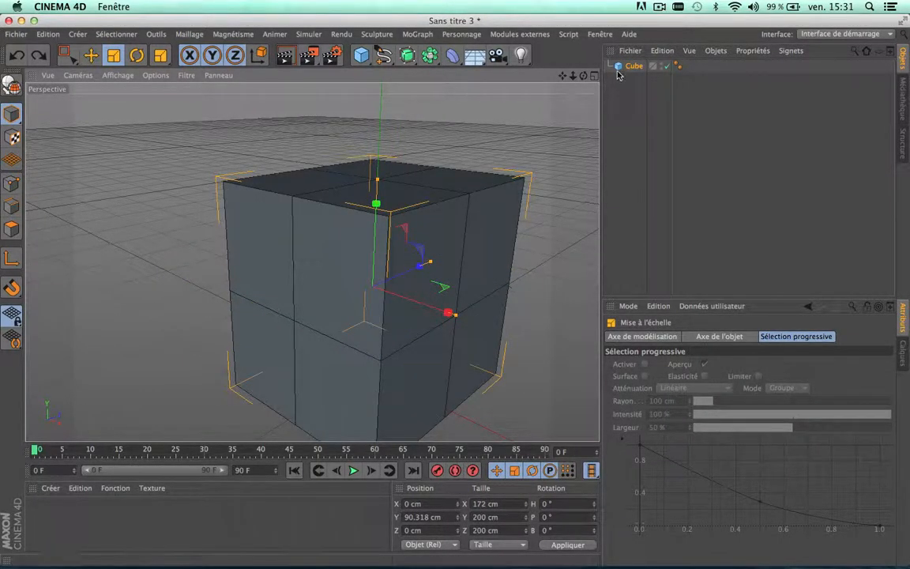
- Show the cube's coordinates and set its position to -209 cm in X and about 115 cm in Y
click(629, 67)
click(649, 338)
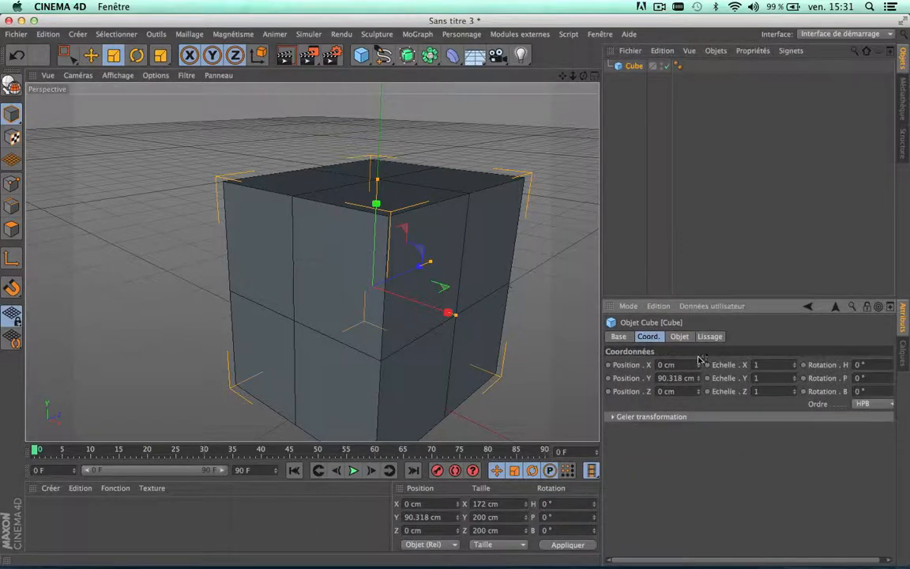
drag(697, 365, 743, 379)
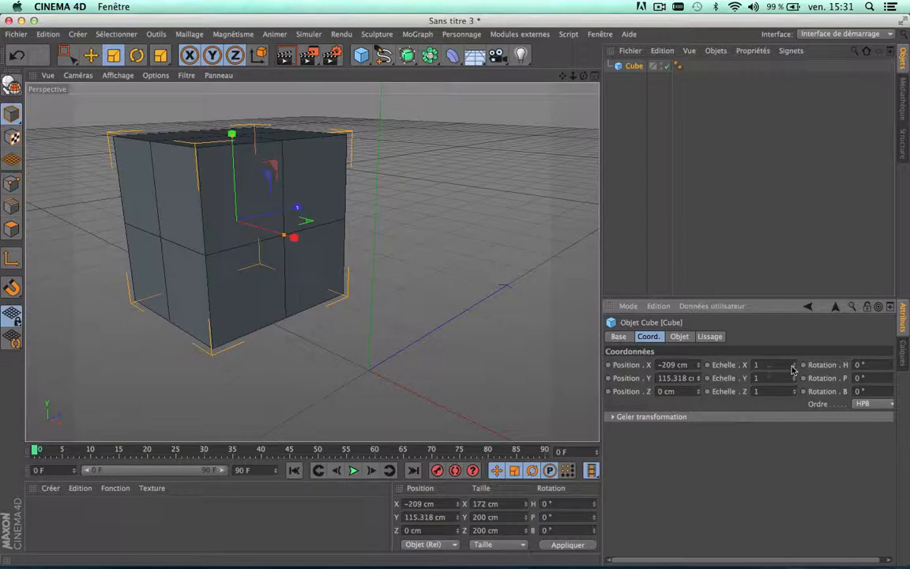
- Set the cube's scale to 1.71 in X and 0.76 in Y, and its rotation to -2° H, 33° P and 8° B
drag(793, 366, 849, 365)
drag(794, 379, 759, 379)
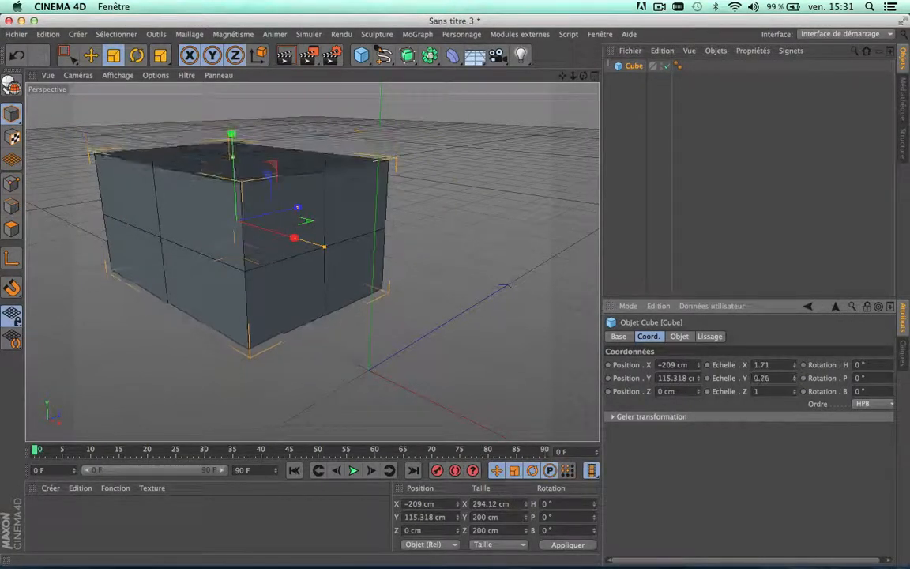
drag(819, 561, 854, 562)
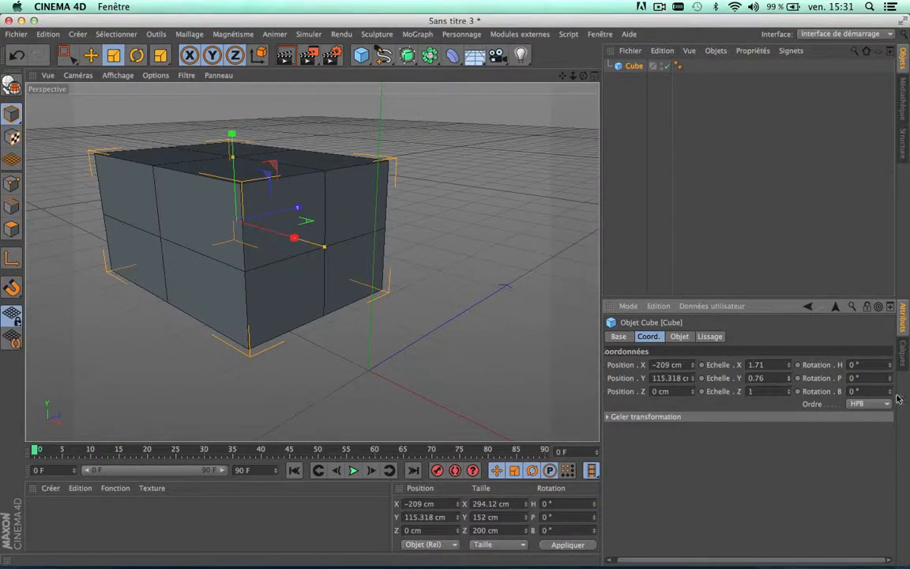
drag(890, 378, 890, 432)
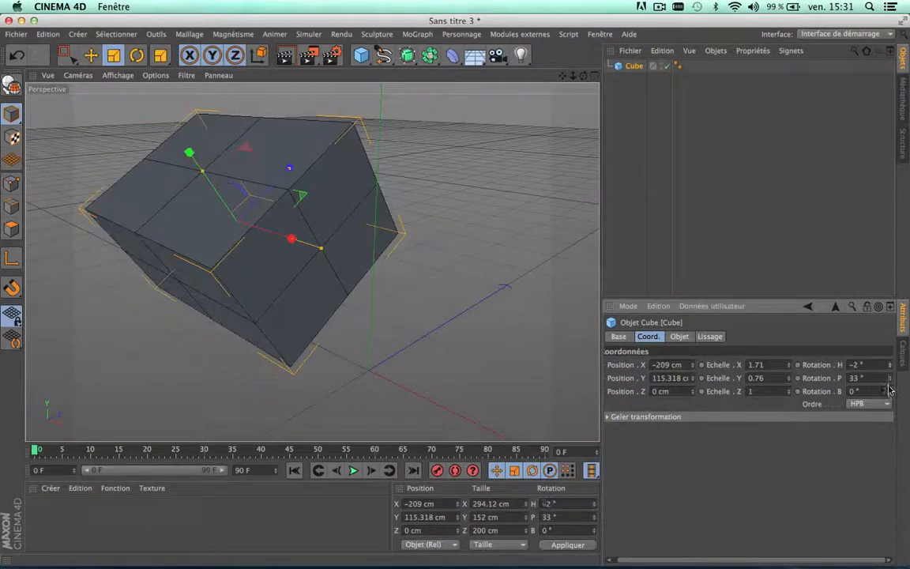
mouse_move(889, 391)
mouse_down()
mouse_move(889, 379)
mouse_move(890, 387)
mouse_up()
- Rotate the cube freely to about -5° H, 51° P and -83° B, and try the Move tool on it
click(136, 55)
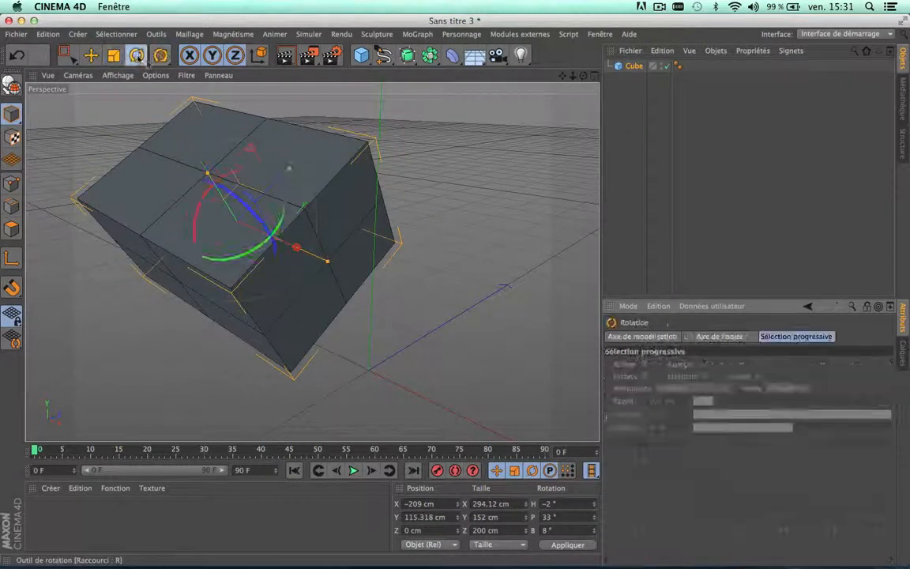
drag(242, 200, 129, 84)
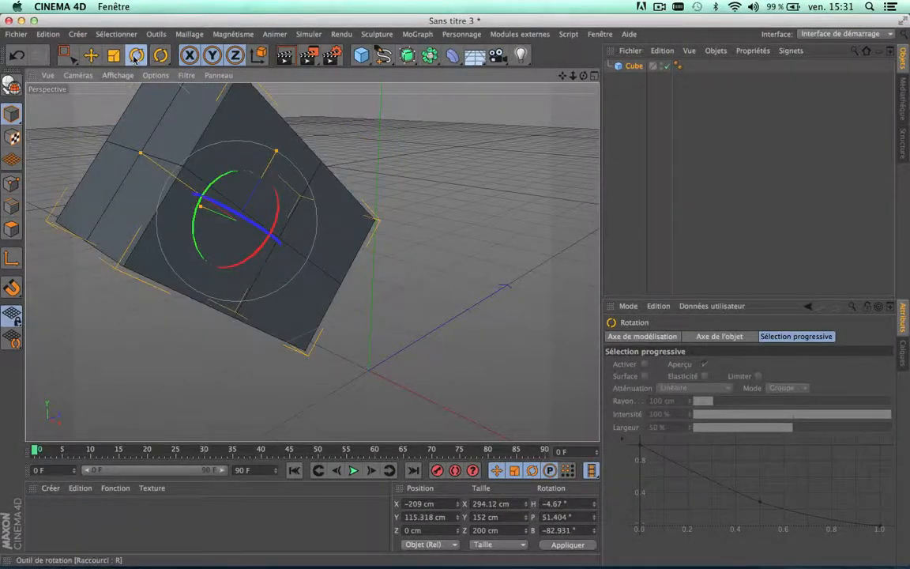
click(91, 56)
drag(209, 209, 316, 248)
- Undo the cube's rotation, scale and position changes, keeping only its changed X size
key(super+z)
key(super+z)
key(super+z)
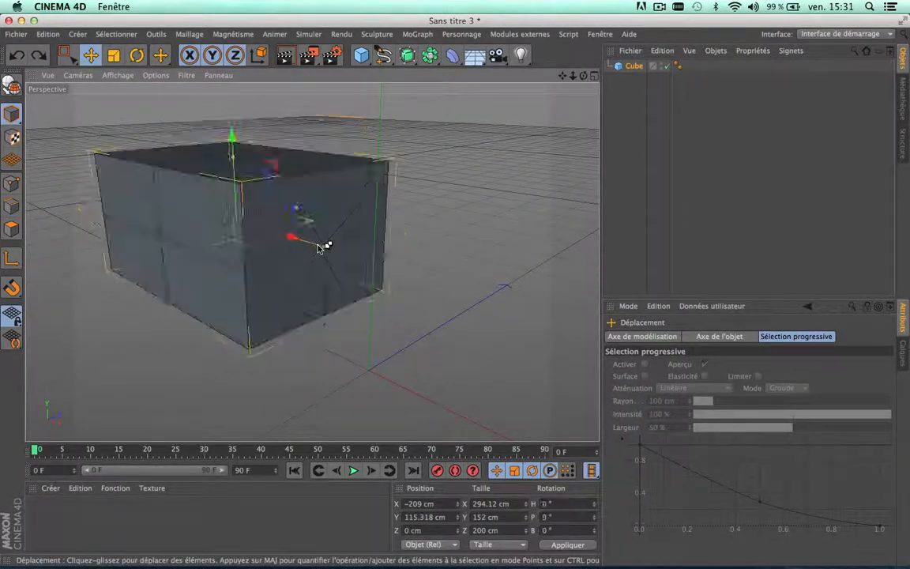
key(super+z)
key(super+z)
key(super+z)
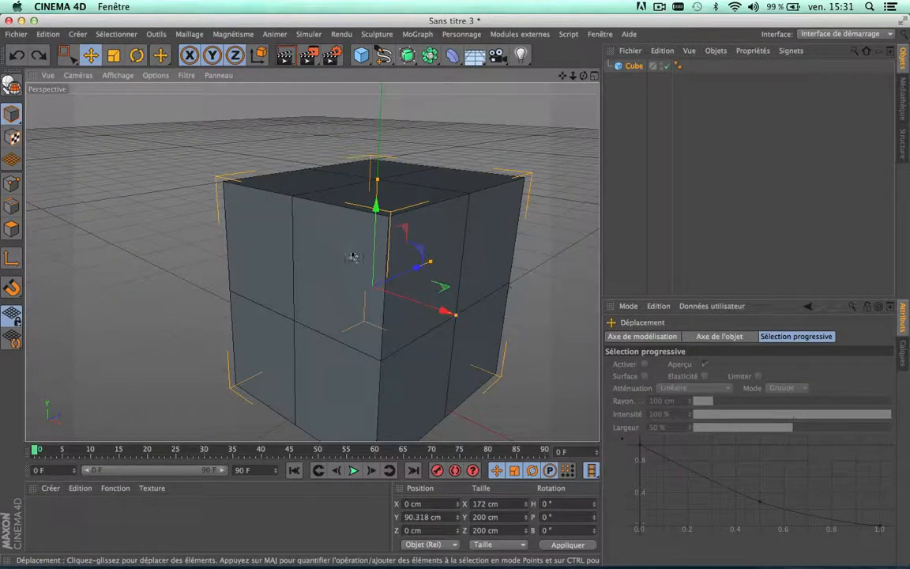
key(super+z)
- Review the cube's coordinate, smoothing, object and basic attributes
click(636, 67)
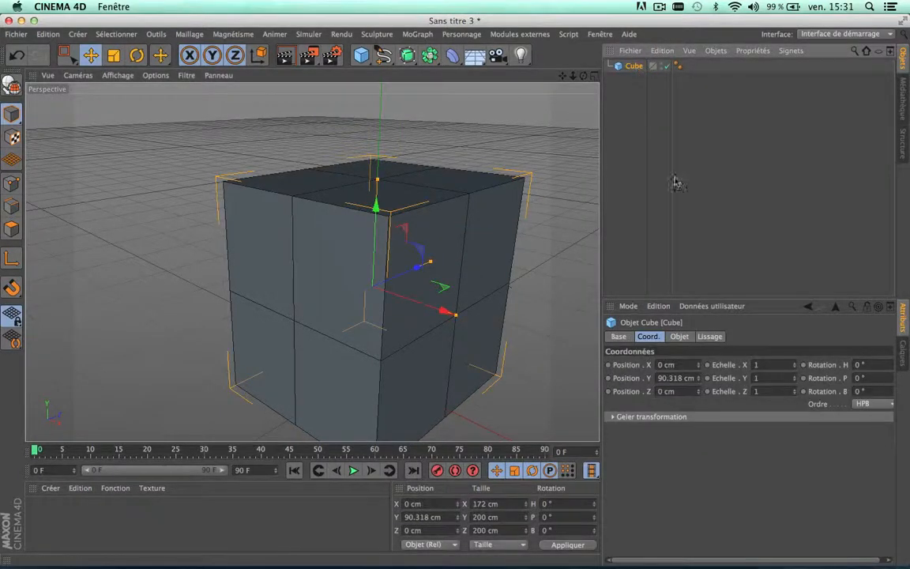
click(710, 338)
click(679, 337)
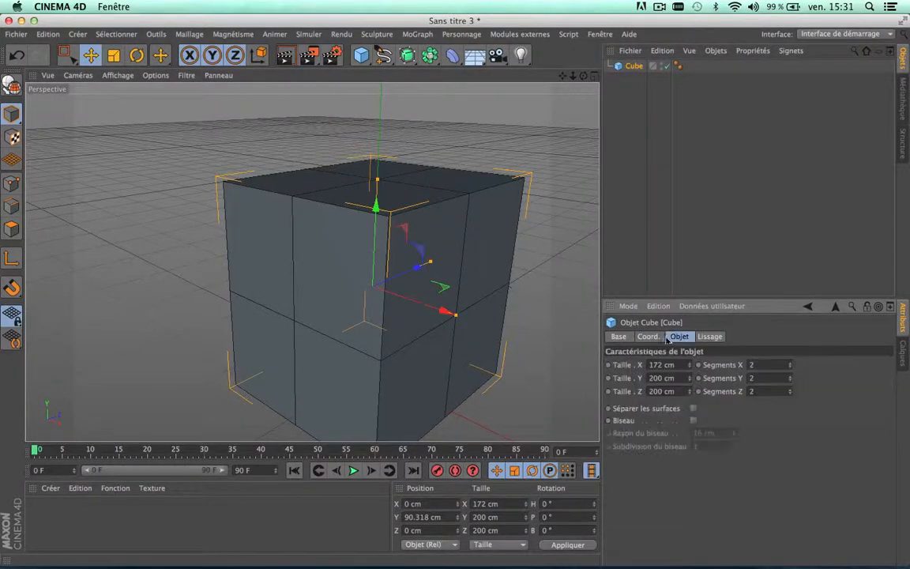
click(629, 337)
- Make the cube editable and switch through point and edge modes to polygon mode
scroll(522, 315, down, 4)
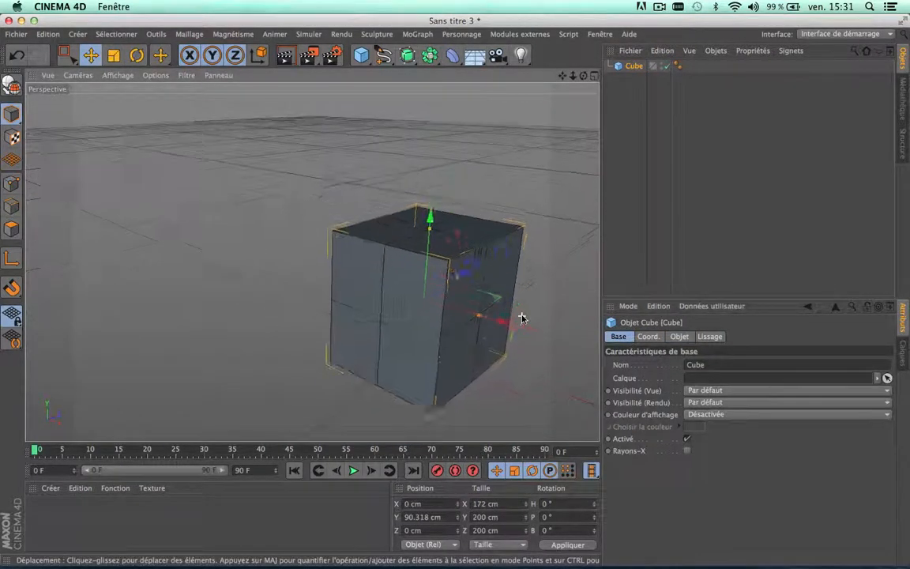
drag(563, 76, 478, 68)
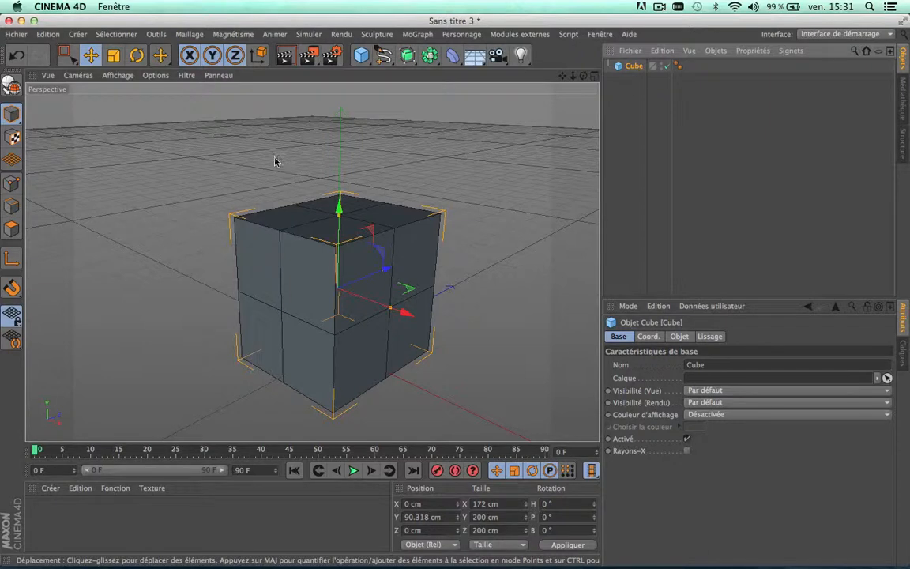
click(12, 87)
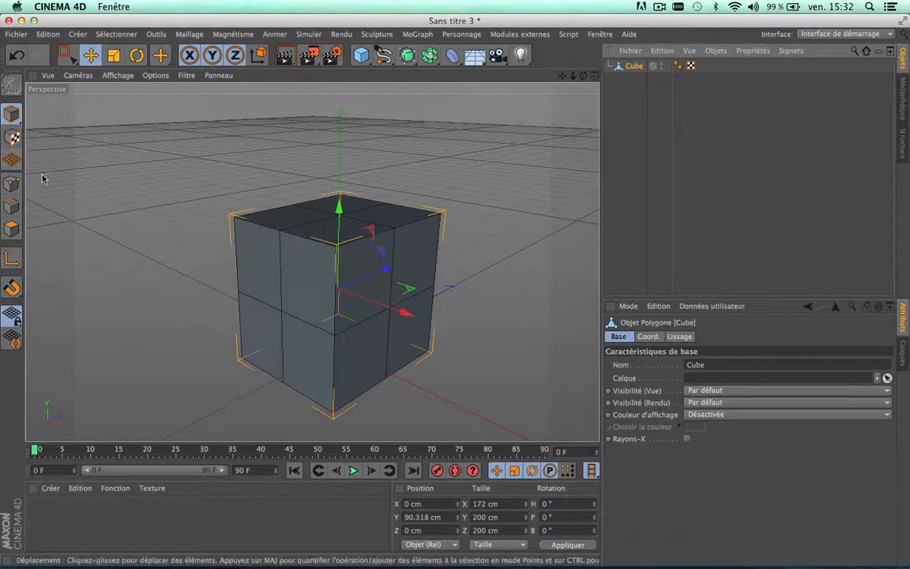
click(7, 186)
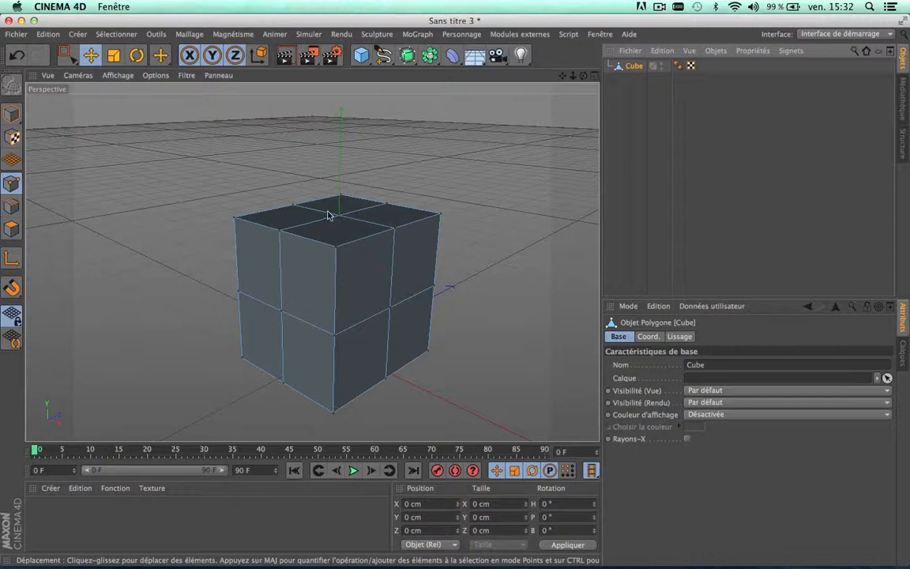
click(11, 206)
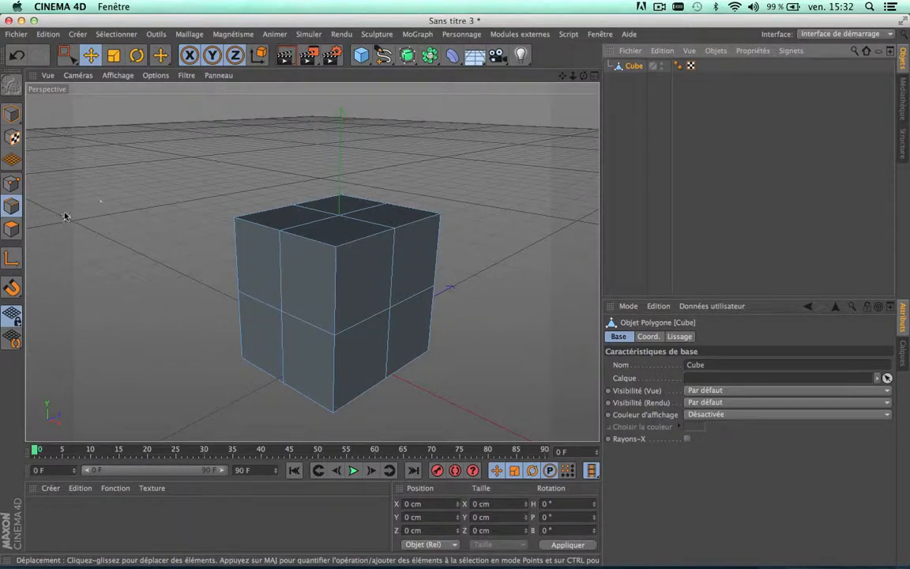
click(11, 228)
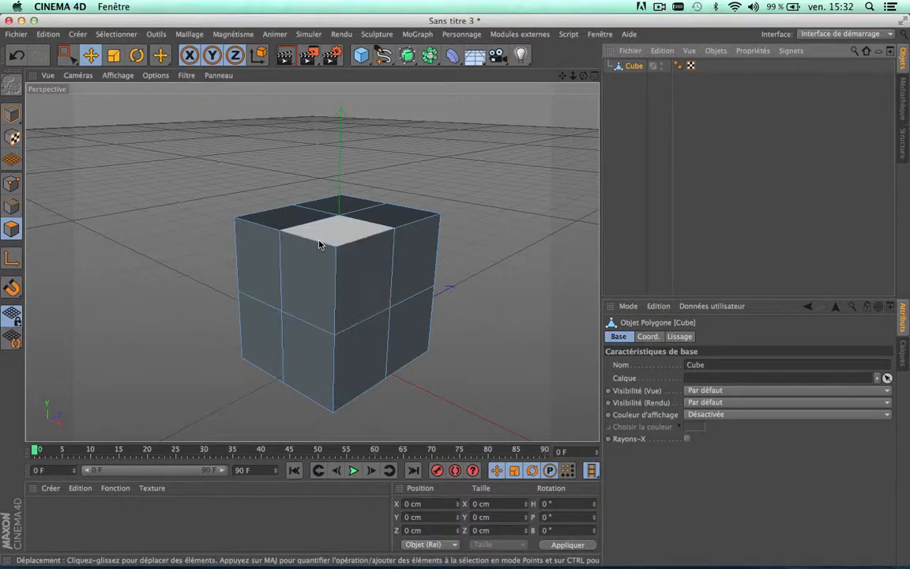
- Paint-select all the cube's visible polygons with the Live Selection tool, radius 10, and clear the selection
click(63, 54)
click(103, 76)
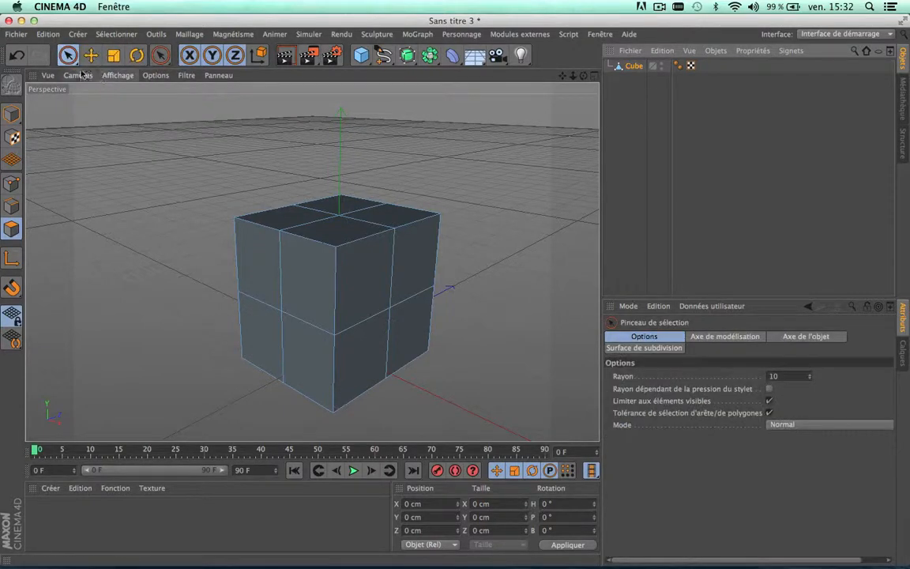
click(68, 53)
click(107, 79)
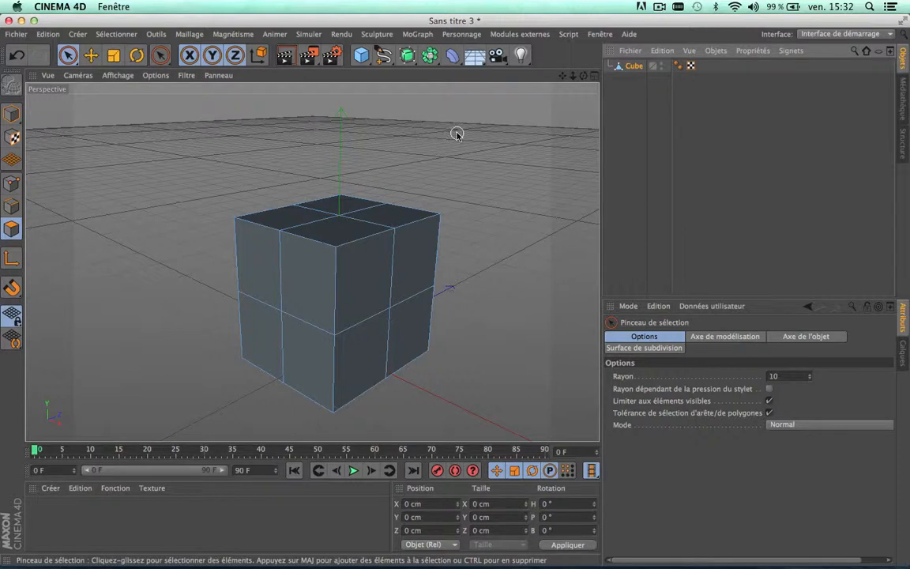
drag(338, 186, 396, 228)
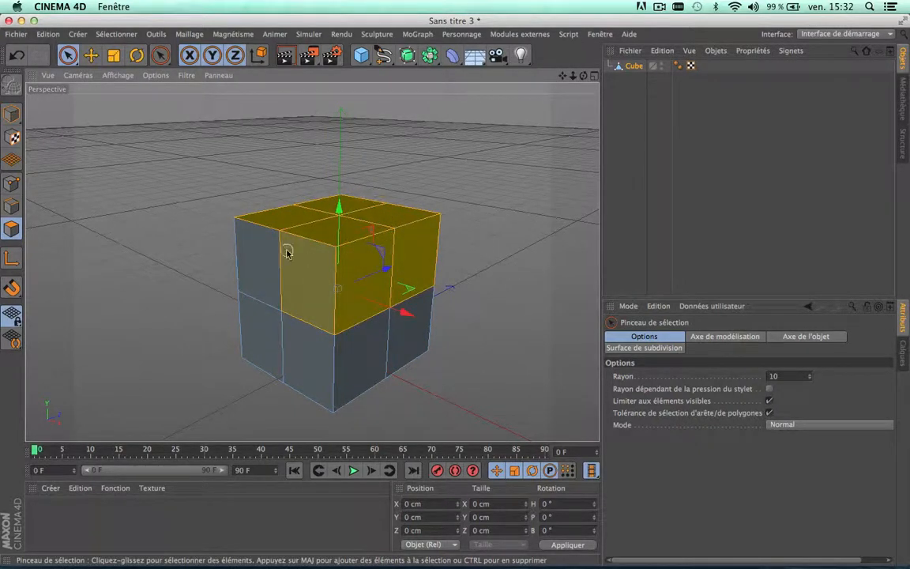
mouse_move(288, 251)
mouse_down()
mouse_move(271, 305)
mouse_move(407, 320)
mouse_up()
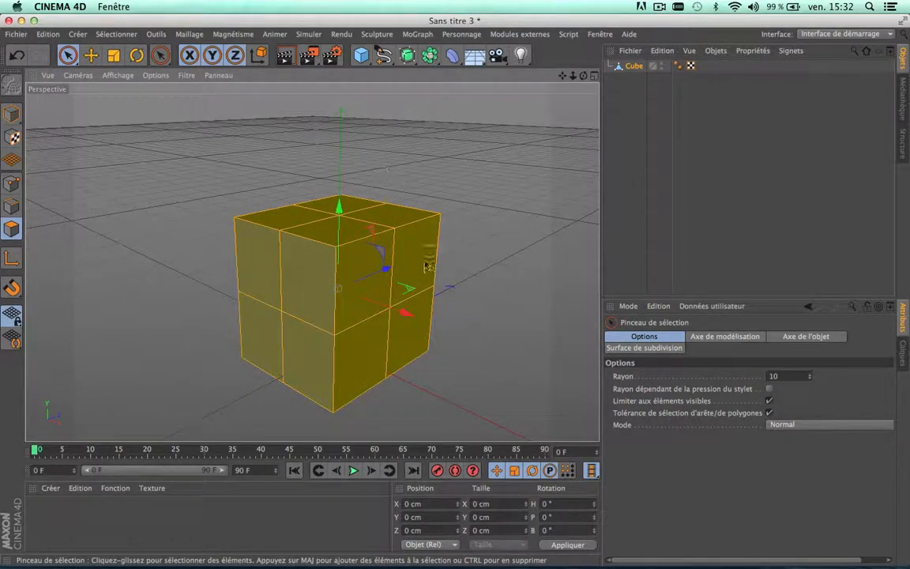
click(353, 144)
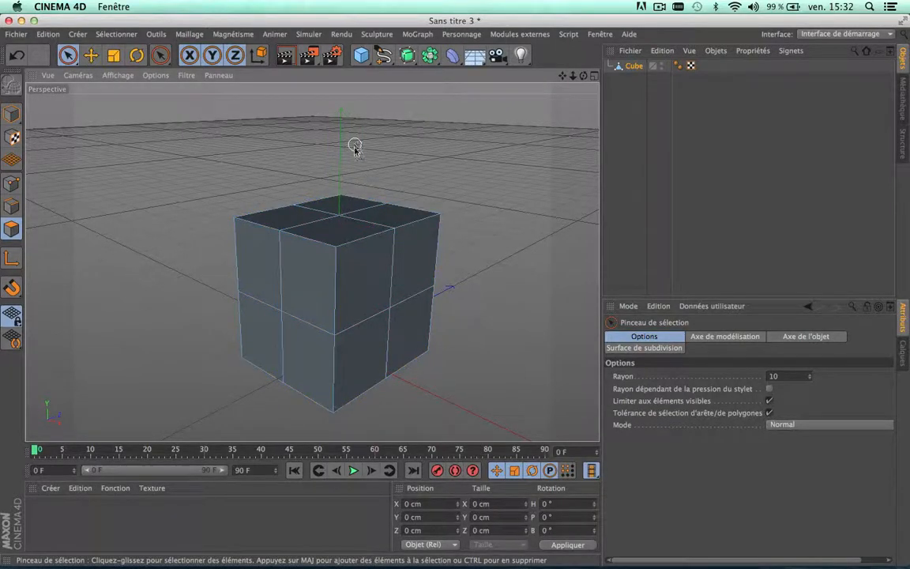
- Select single polygons of the cube one after another, first one on the top and finally an upper one on the side
click(339, 202)
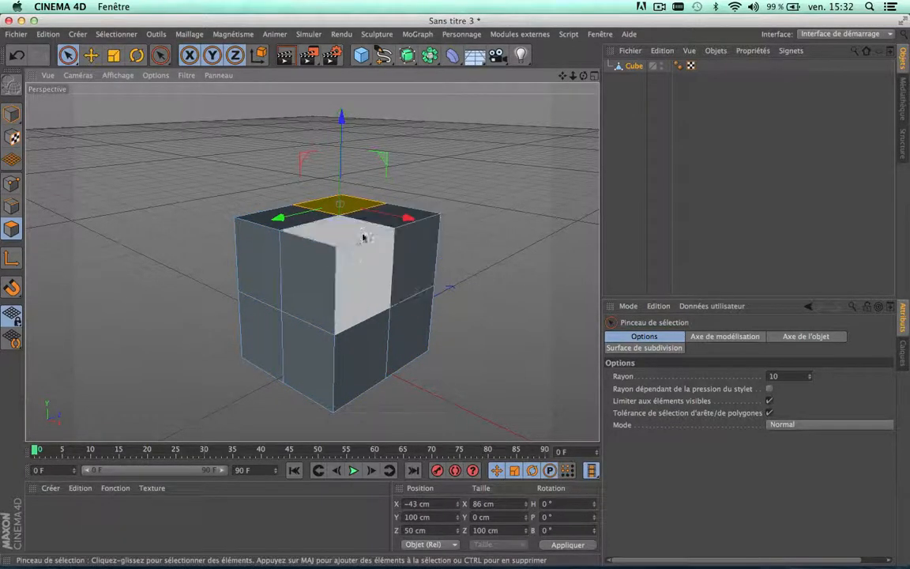
click(357, 272)
click(416, 266)
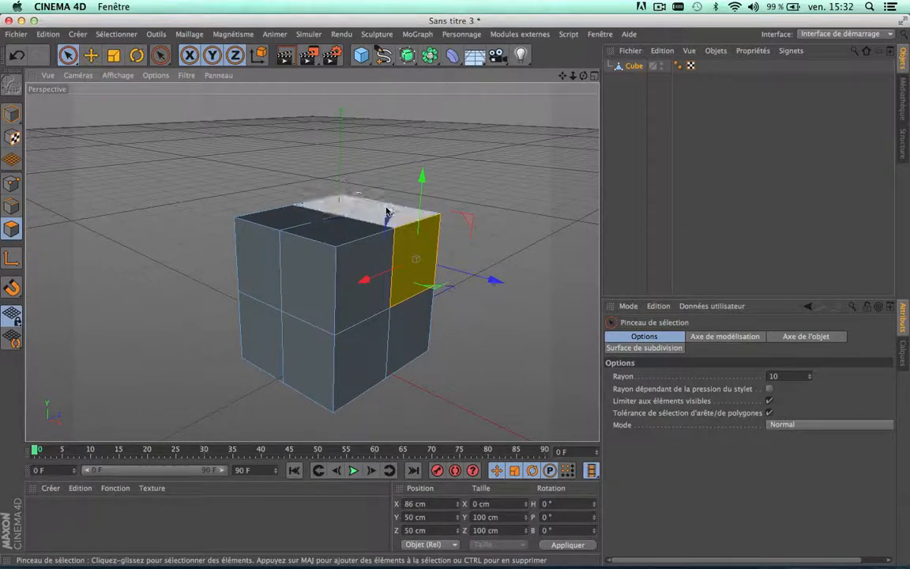
- Add four more side polygons to the selected one and clear the whole selection
shift+click(258, 253)
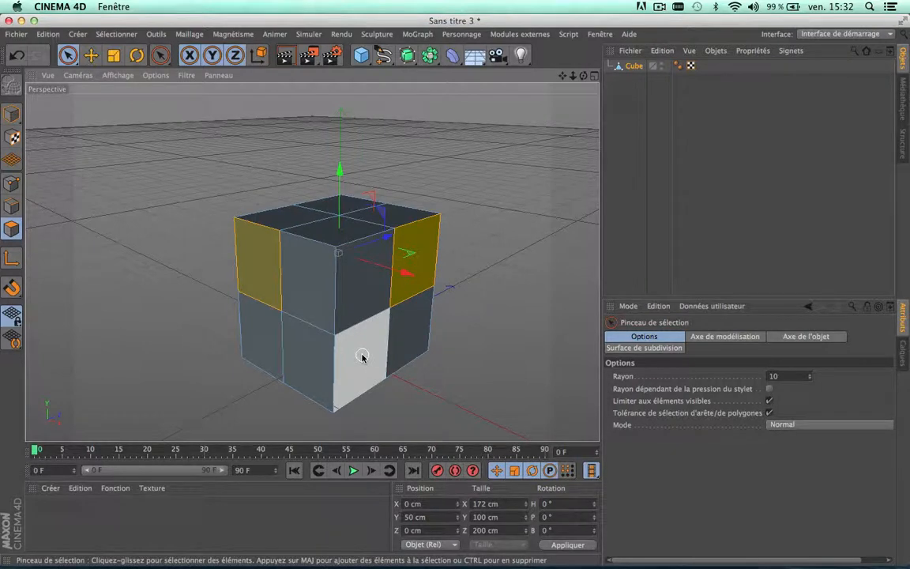
shift+click(362, 357)
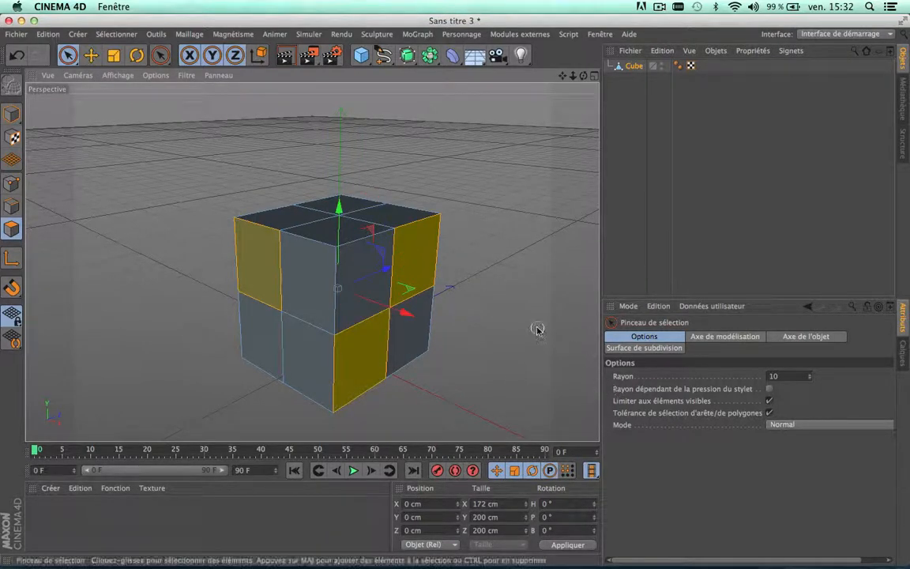
shift+click(325, 345)
shift+click(325, 316)
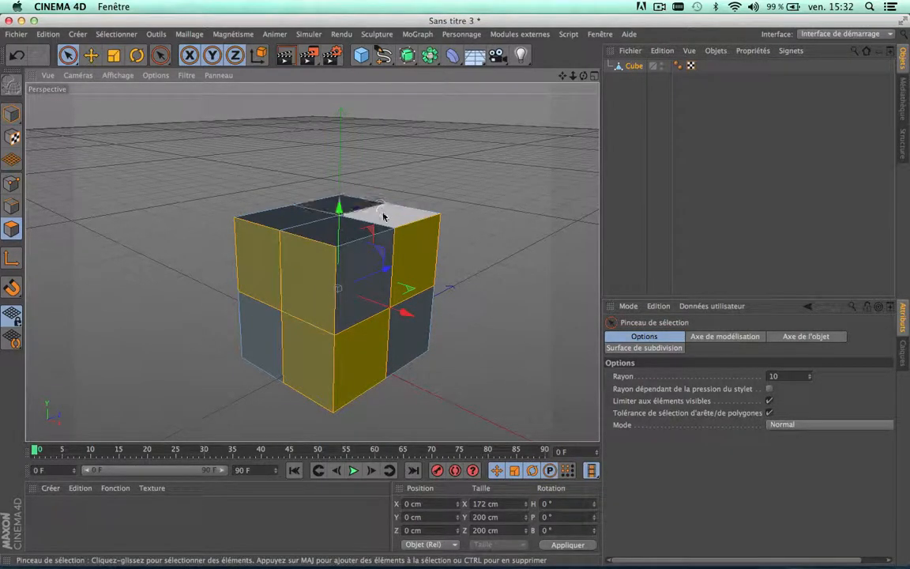
click(450, 147)
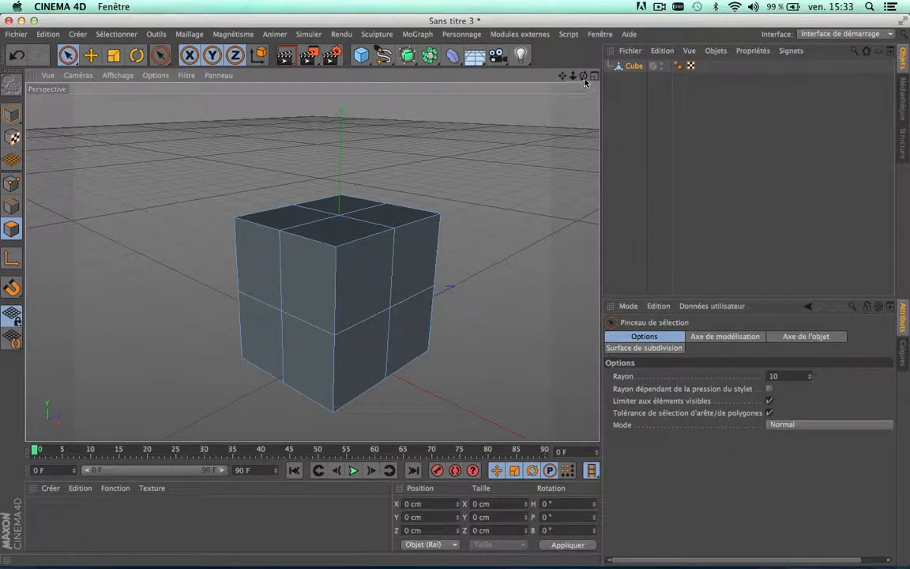
- Select one upper polygon on the cube's side with visible-only selection and check the cube's other sides
drag(583, 75, 312, 262)
drag(583, 75, 313, 262)
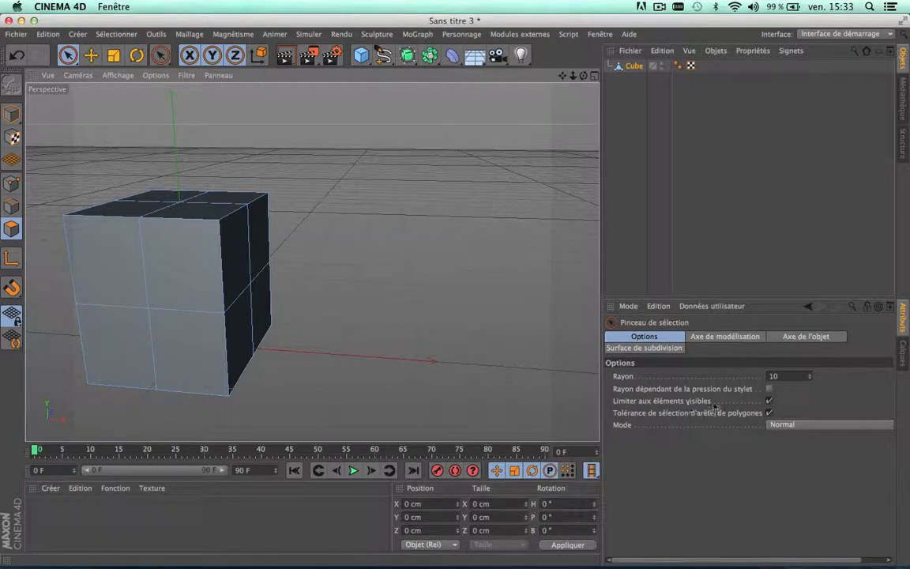
click(194, 270)
drag(583, 75, 312, 261)
drag(586, 74, 586, 75)
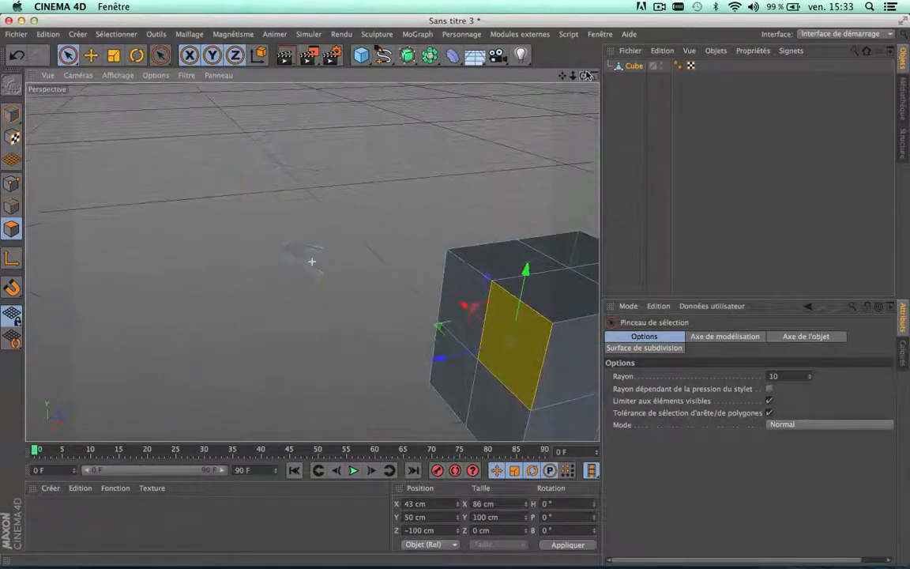
drag(313, 261, 204, 212)
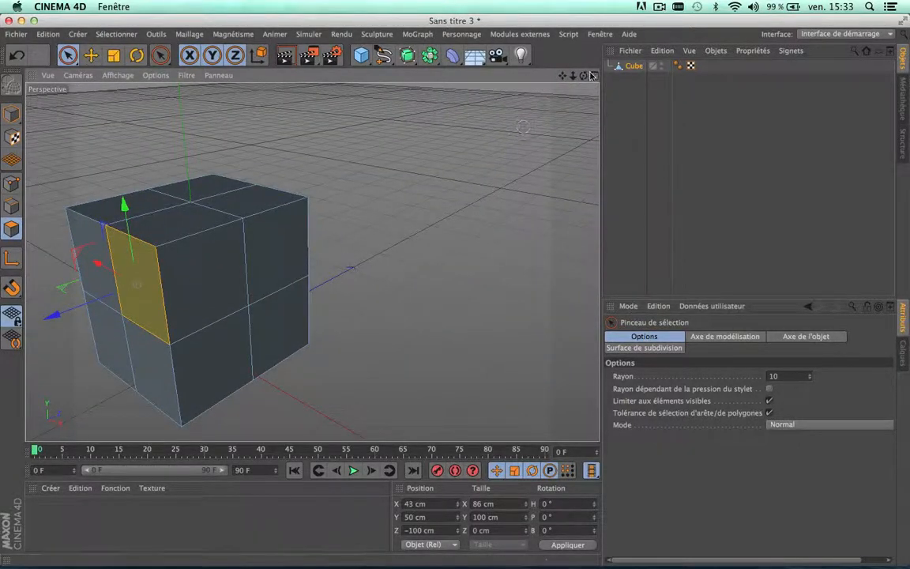
drag(583, 76, 312, 261)
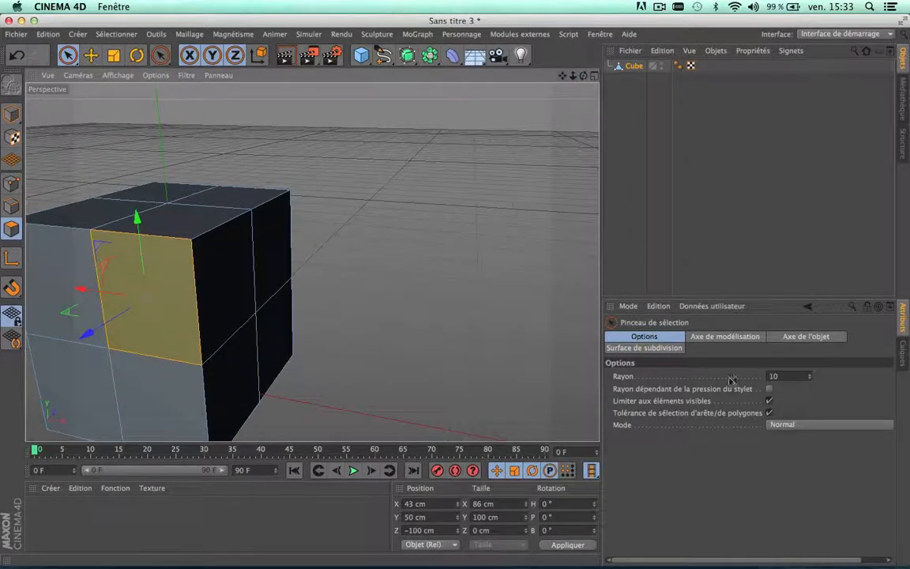
- Turn off visible-only selection, clear the selection, and select an upper polygon on the cube's front face together with those behind it
click(471, 309)
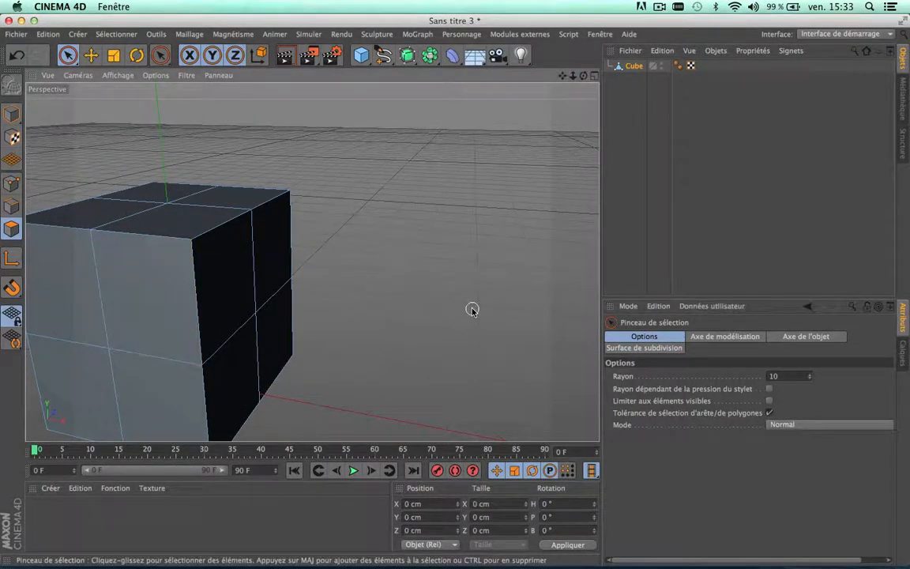
scroll(471, 309, down, 5)
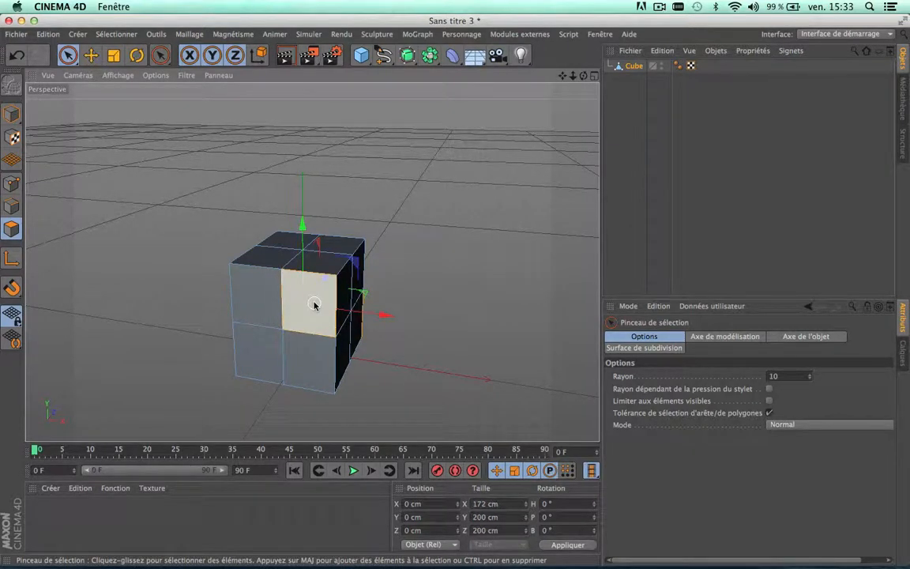
click(314, 305)
drag(563, 77, 697, 77)
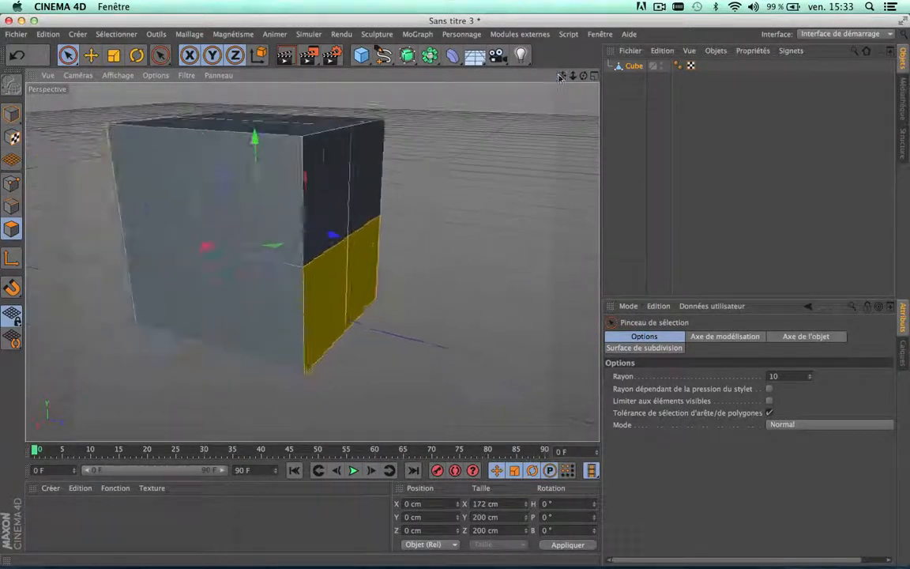
- Select one upper side polygon through the cube and check the selection on its opposite side
click(276, 180)
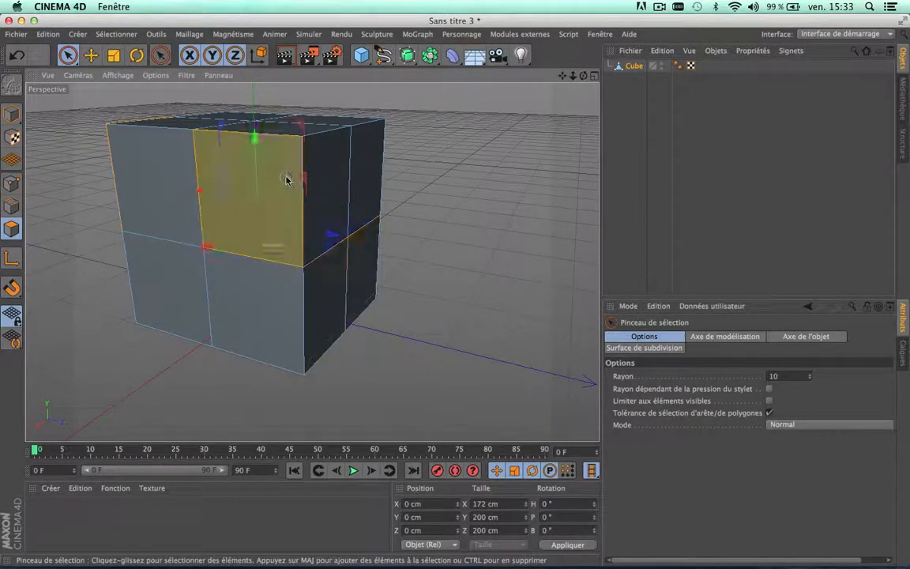
drag(583, 76, 474, 102)
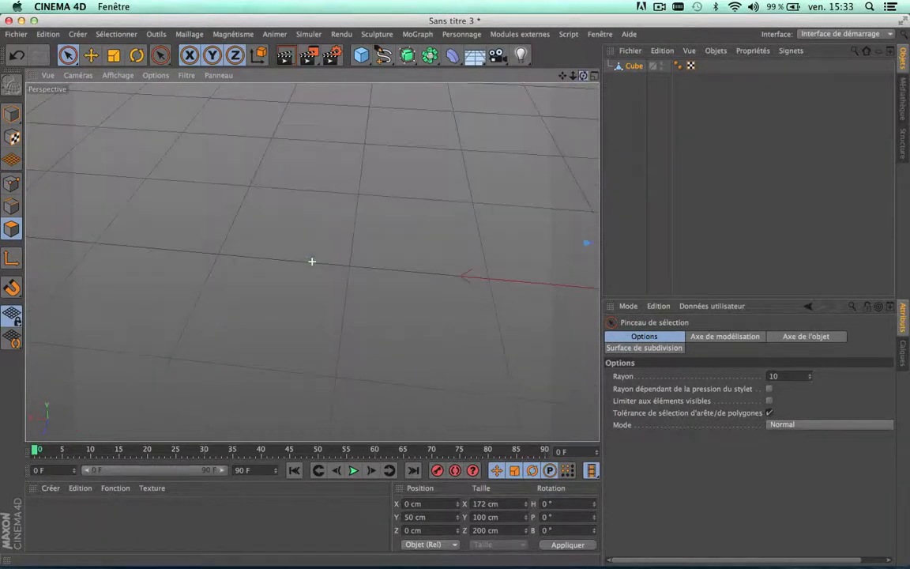
drag(571, 76, 718, 12)
scroll(326, 225, up, 5)
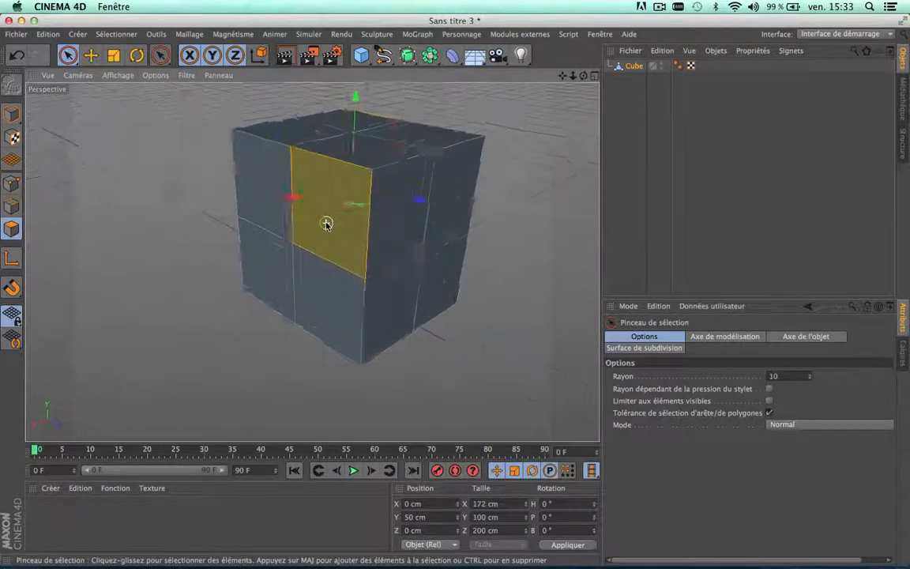
scroll(326, 224, up, 2)
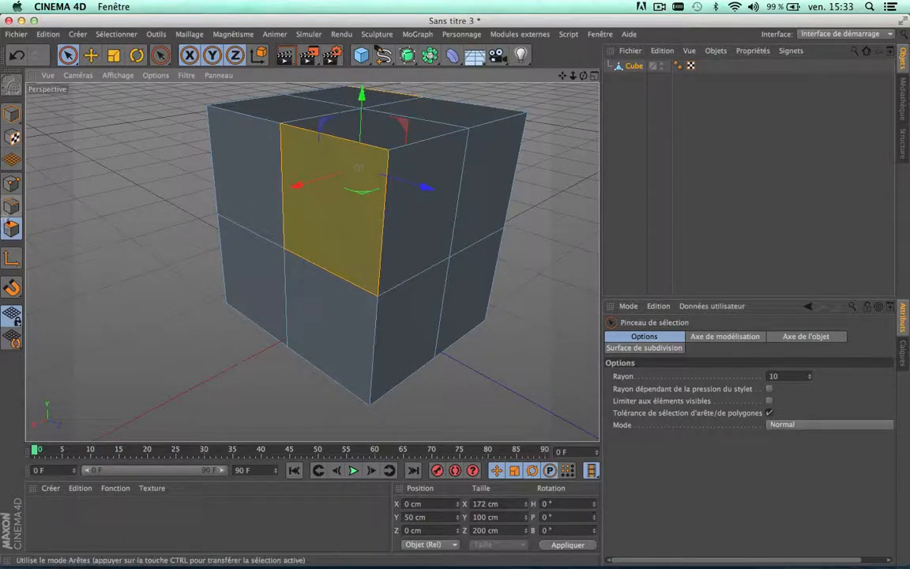
- Select a midpoint on the cube's top border in point mode, followed by an upper vertical corner edge in edge mode
click(12, 183)
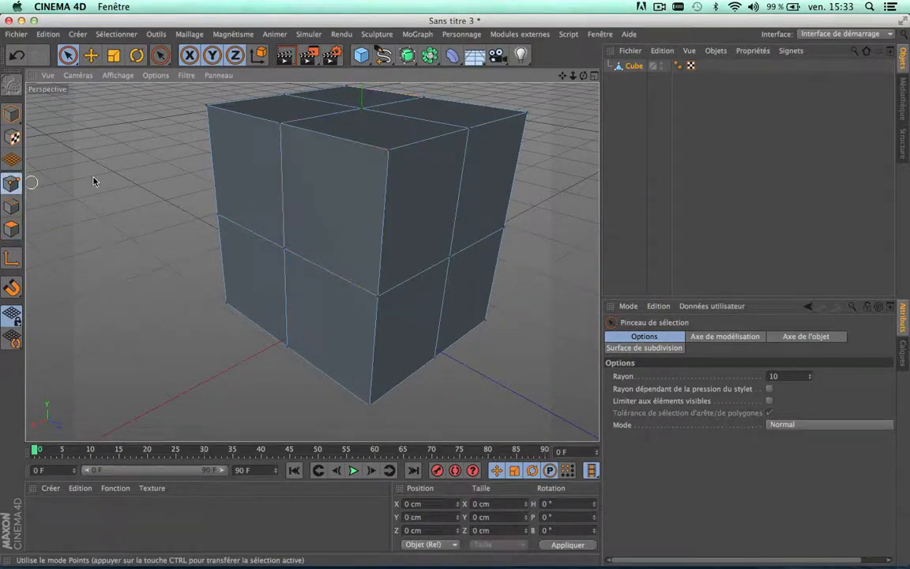
click(283, 129)
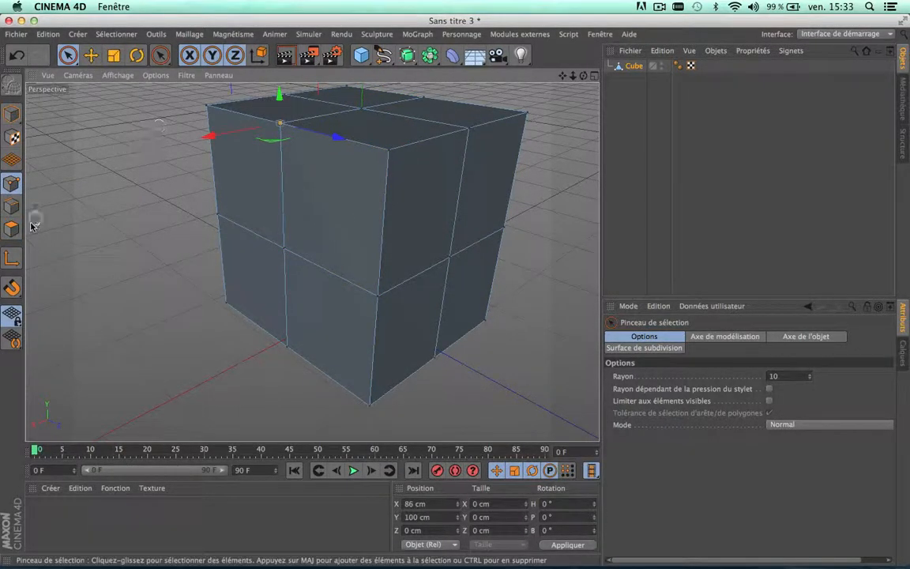
click(12, 205)
click(384, 202)
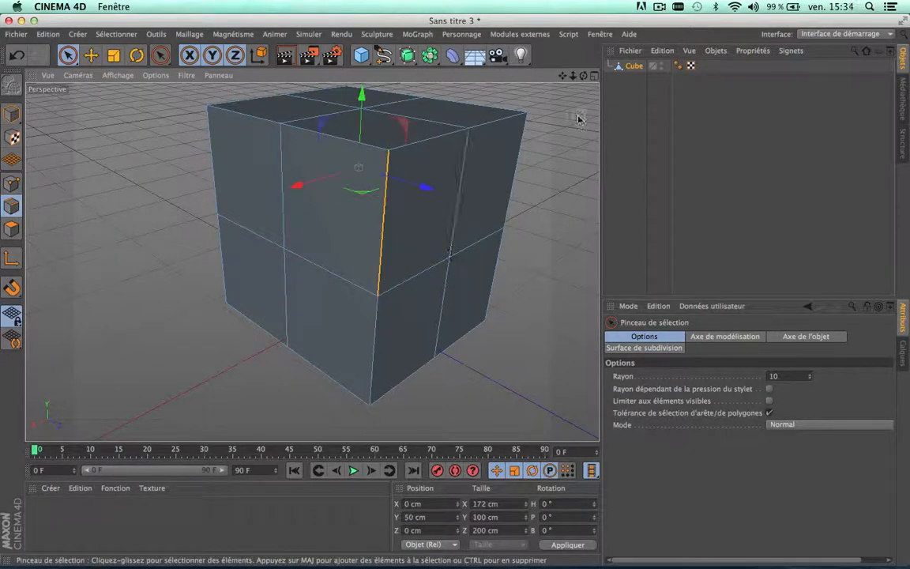
drag(573, 75, 391, 169)
drag(583, 75, 905, 14)
- Select the cube's whole upper ring of side polygons from the Right view and return to the perspective view
click(594, 76)
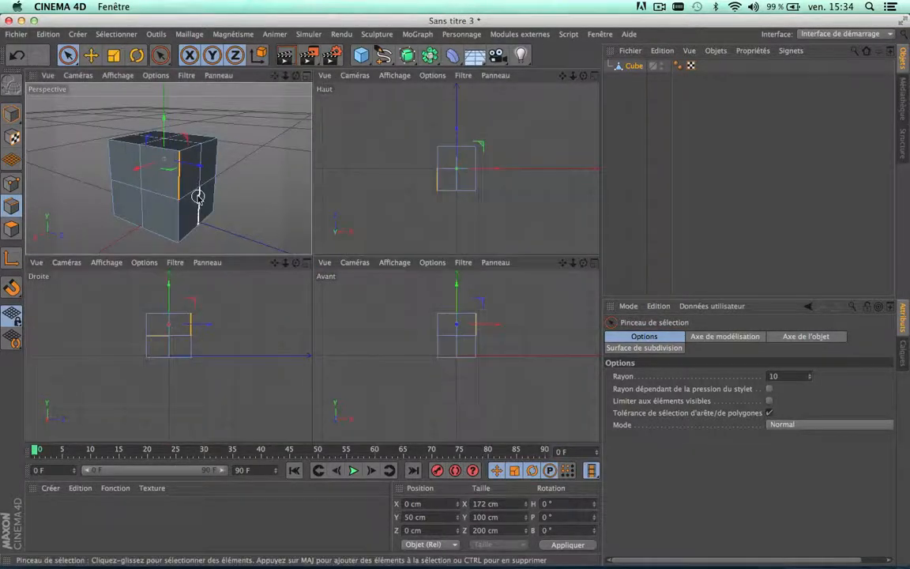
click(296, 262)
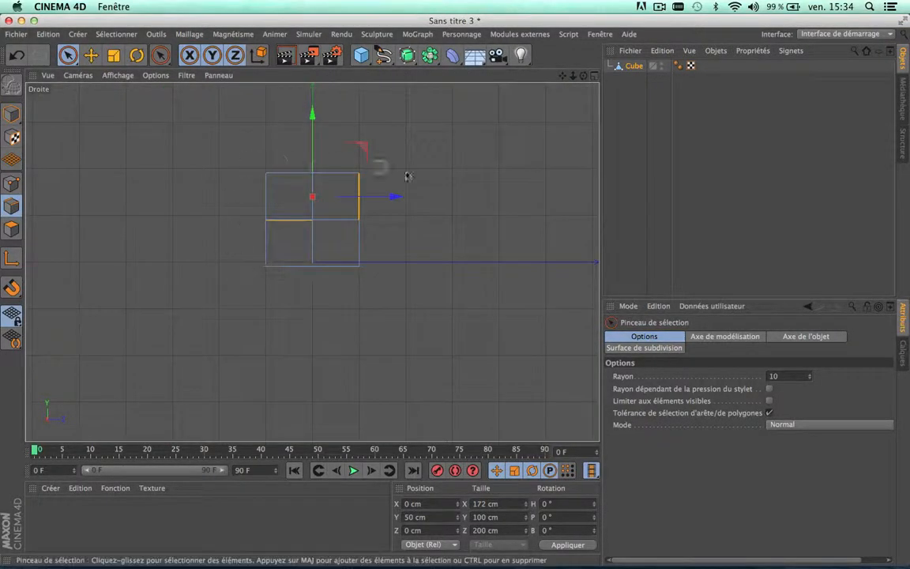
scroll(340, 189, up, 5)
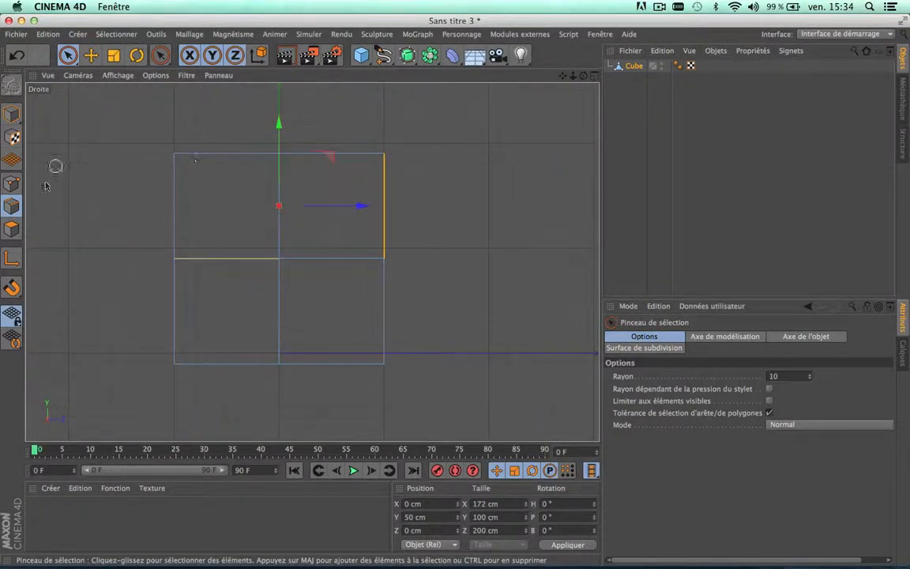
click(11, 230)
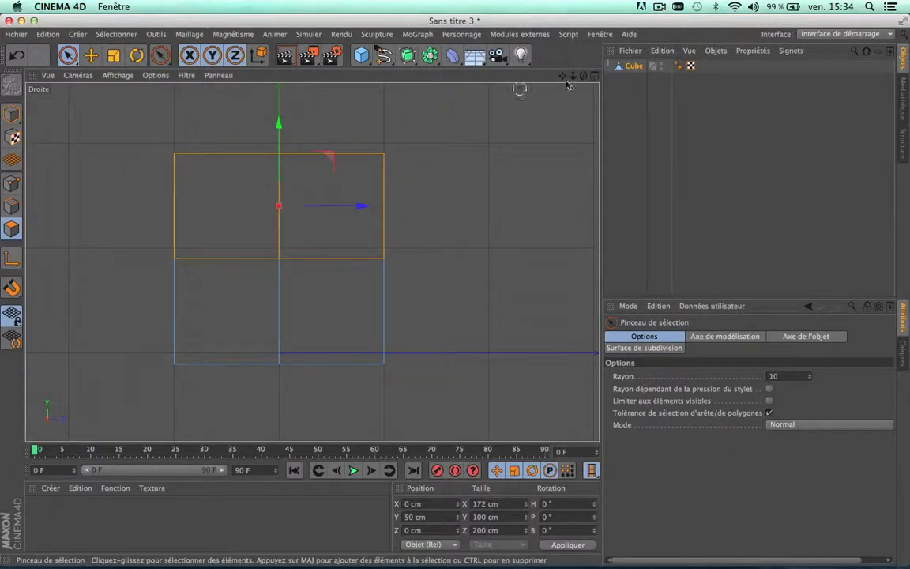
click(593, 76)
click(307, 76)
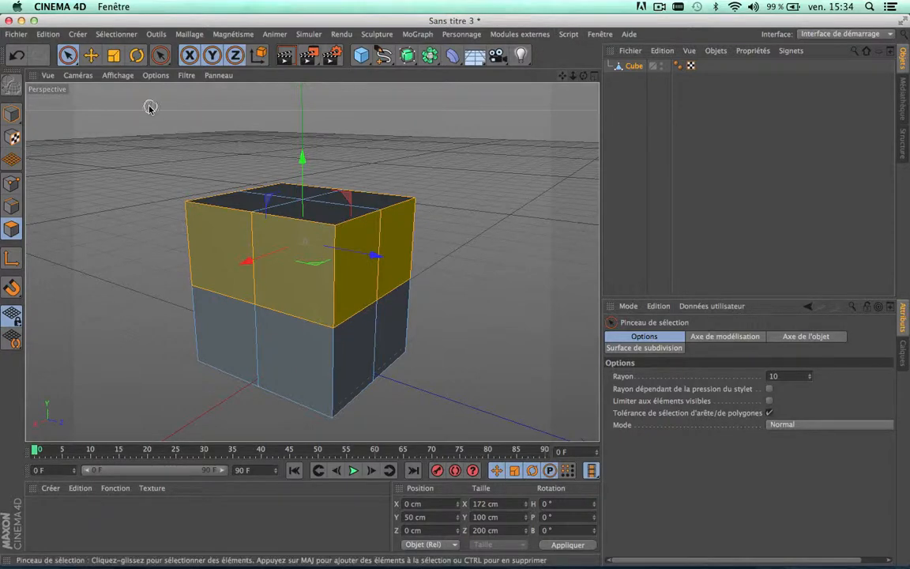
- Try scaling the selected upper ring of polygons and undo the scaling
click(114, 55)
drag(166, 136, 94, 196)
key(super+z)
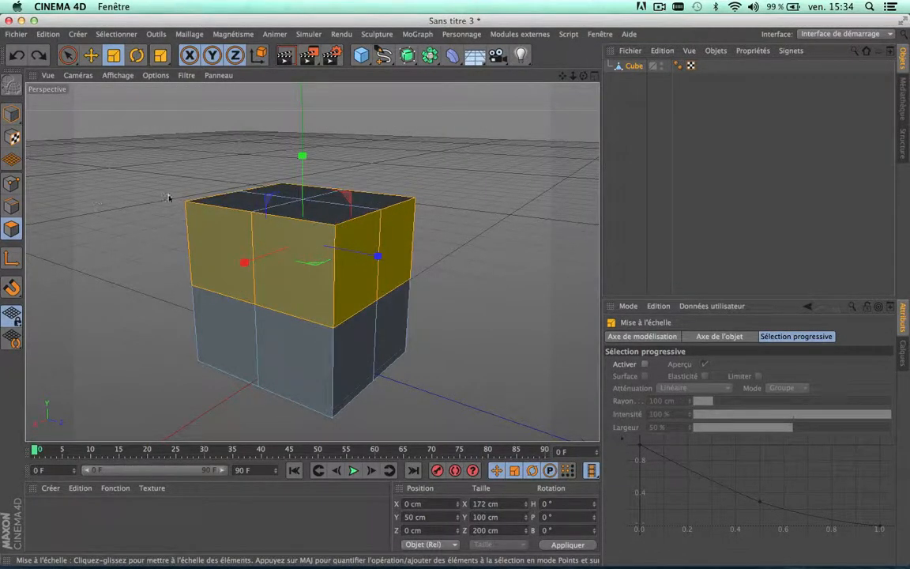
- Clear the selection and box-select the cube's top and upper side polygons with the Rectangle Selection tool
click(466, 183)
drag(68, 57, 111, 93)
drag(252, 170, 235, 189)
drag(113, 159, 440, 348)
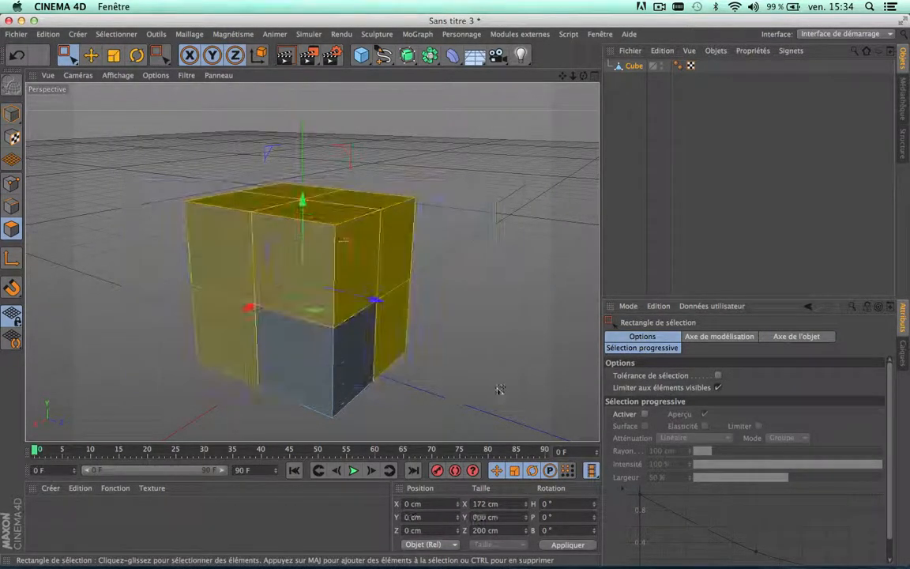
drag(448, 139, 159, 333)
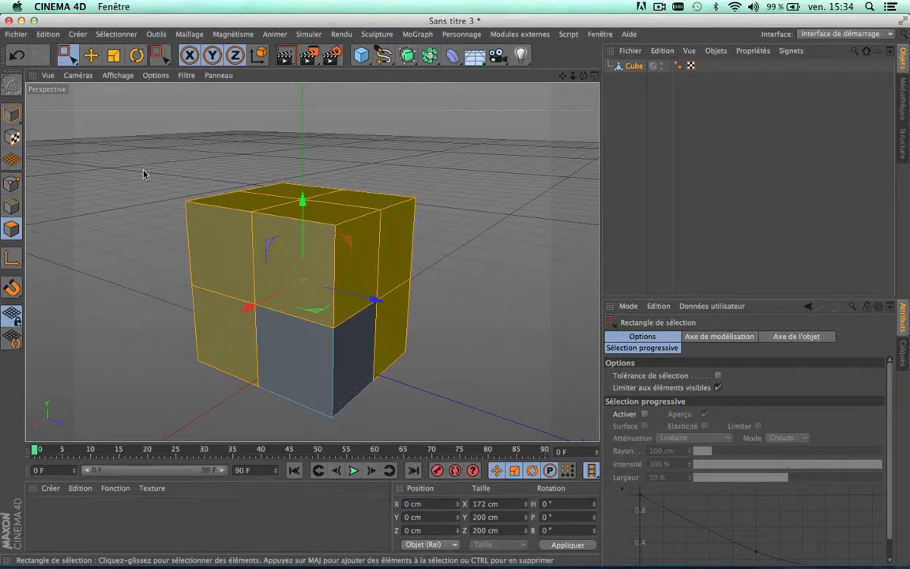
- Box-select the cube's upper edges in edge mode and lower them by about 18 cm
click(11, 184)
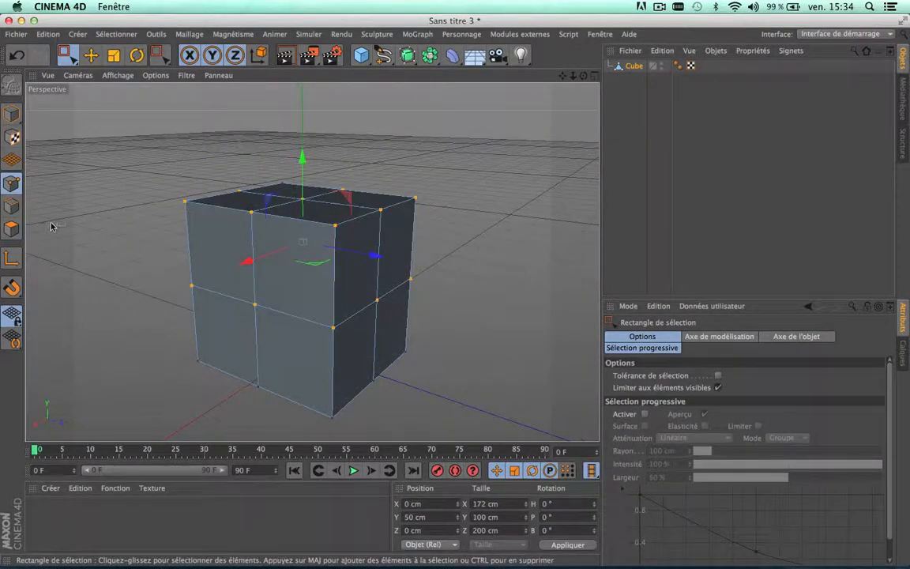
click(11, 205)
drag(173, 146, 473, 259)
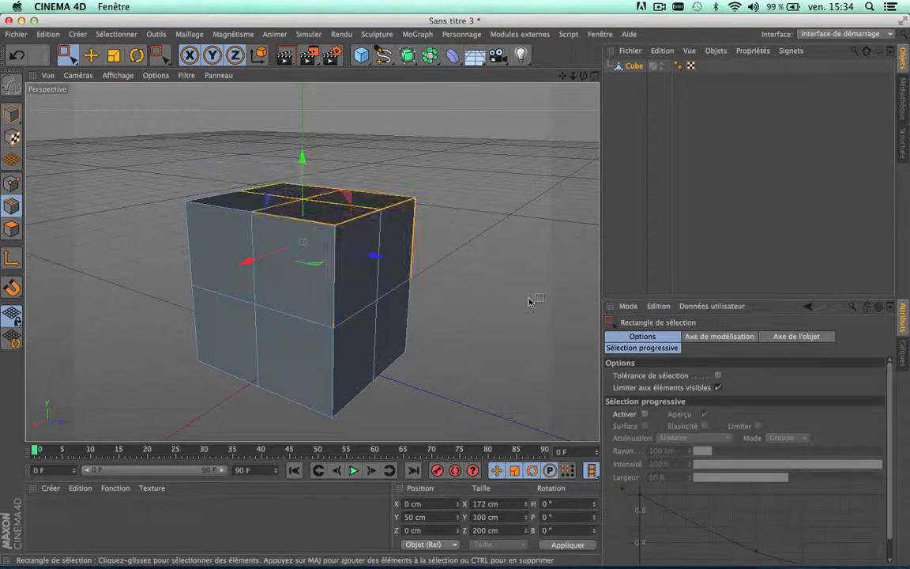
mouse_move(304, 156)
mouse_down()
mouse_move(302, 106)
mouse_move(303, 172)
mouse_up()
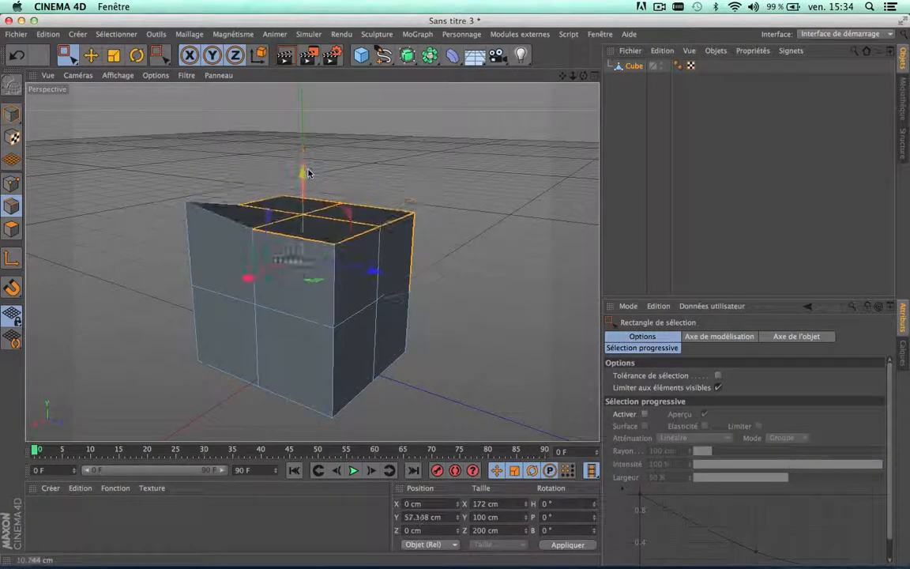
- Select two neighbouring points on the far top border in point mode and raise them to a Y position of about 103 cm
click(11, 184)
drag(152, 192, 530, 310)
drag(447, 226, 447, 227)
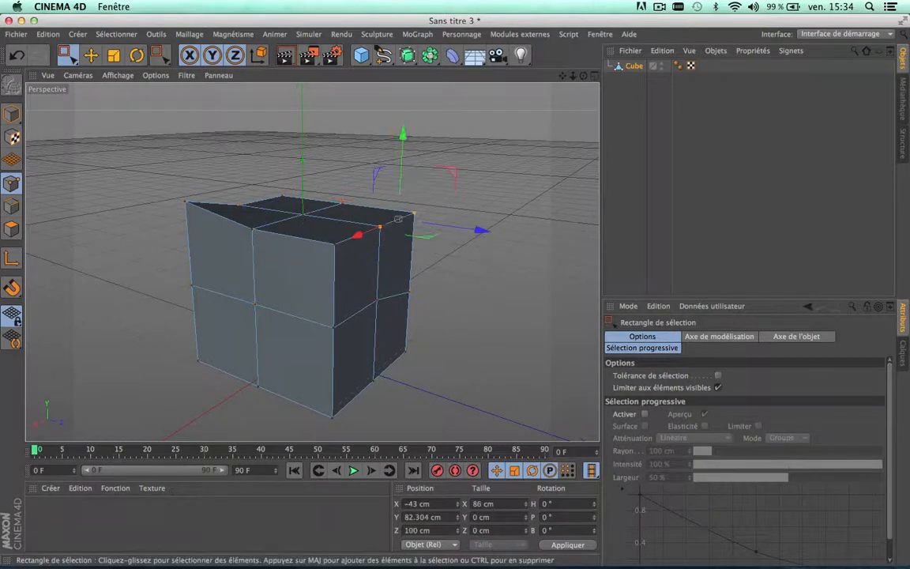
drag(404, 144, 410, 124)
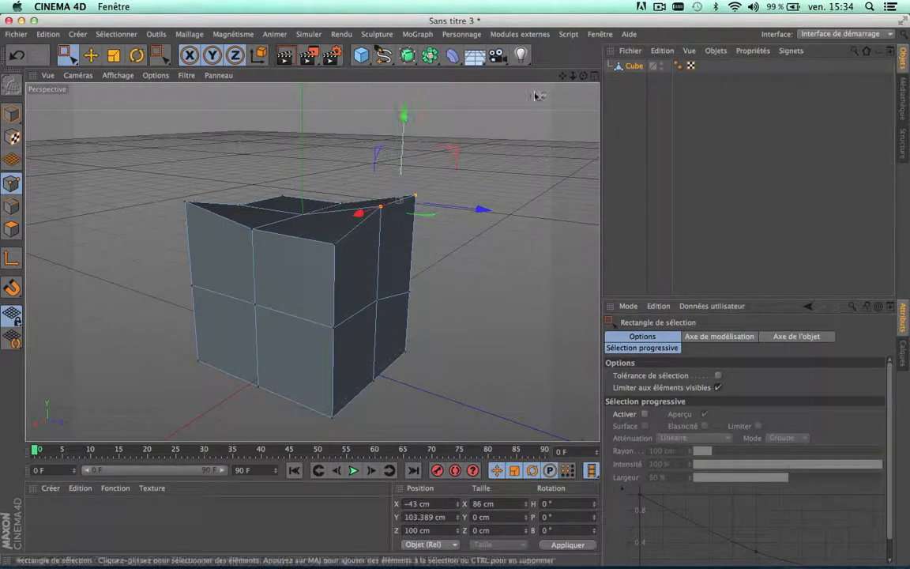
- Show all four views and undo the point and edge moves to restore the cube's original shape
click(595, 77)
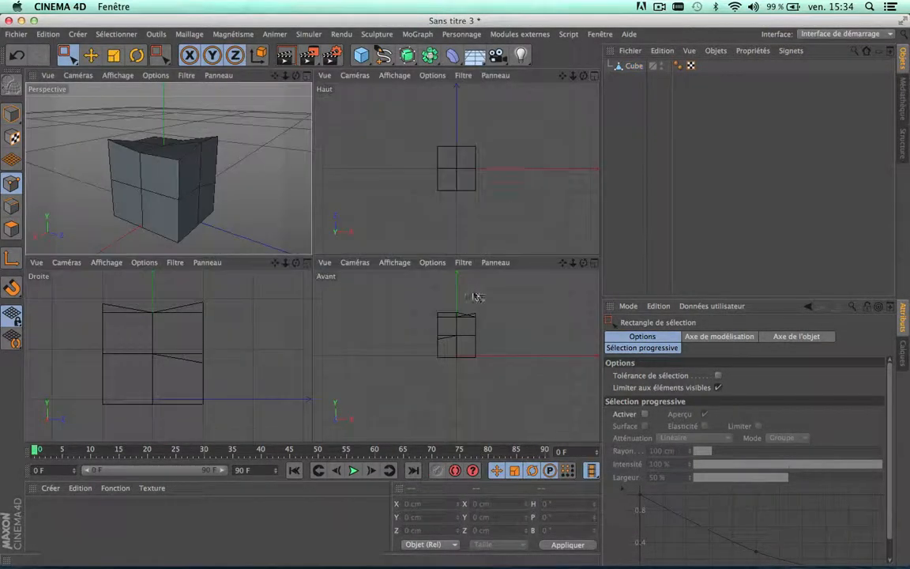
click(308, 263)
key(super+z)
key(super+z)
key(super+z)
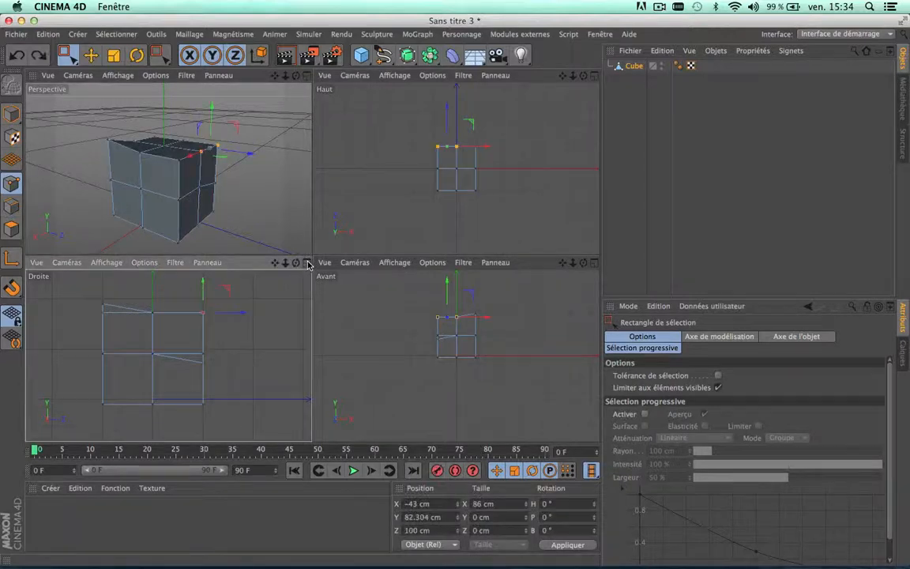
- Box-select columns of points in the Right view, finally only an upper corner, and check that selection in all four views
click(308, 264)
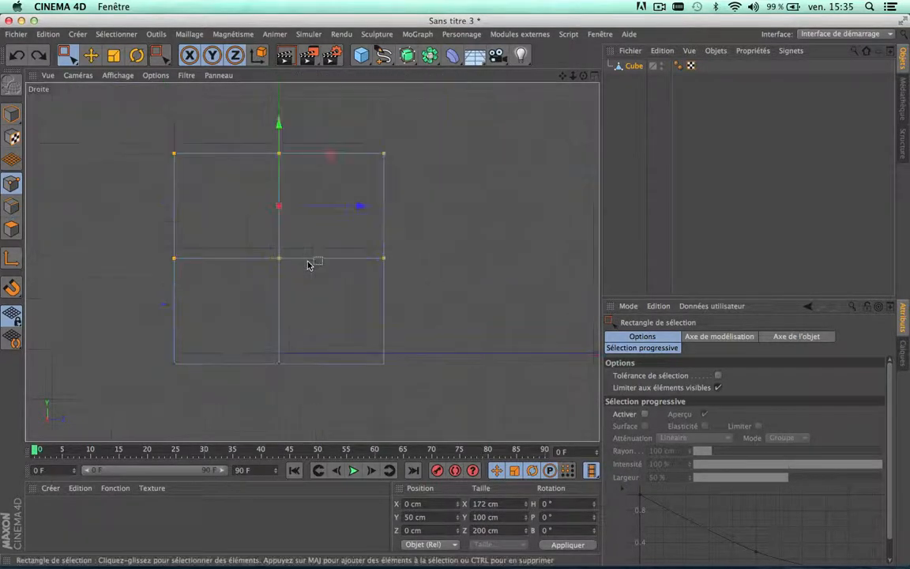
drag(499, 125, 379, 395)
drag(477, 233, 127, 281)
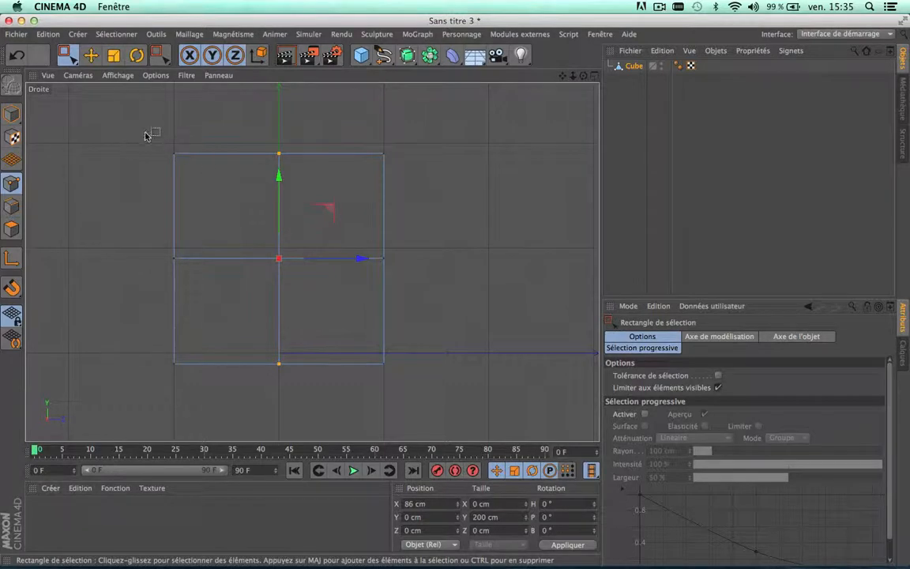
drag(126, 130, 241, 172)
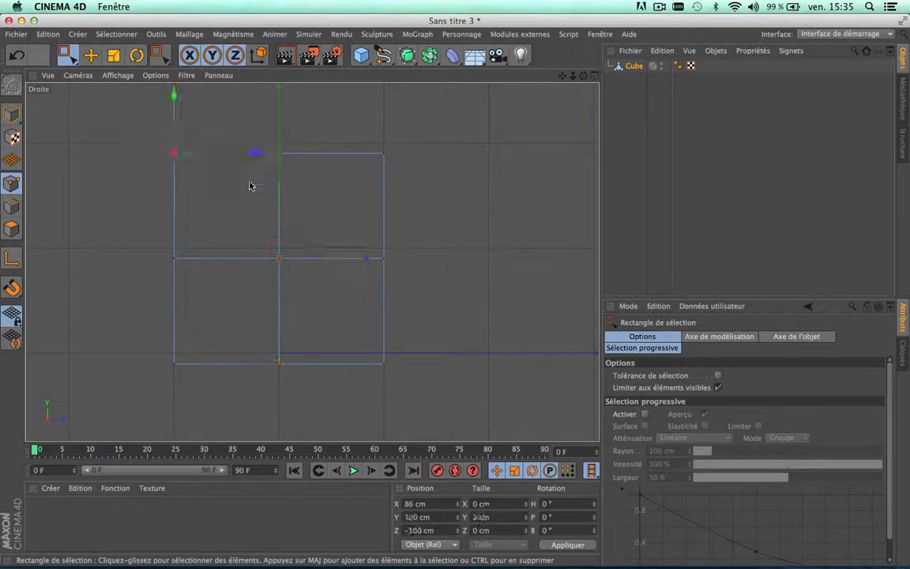
click(595, 76)
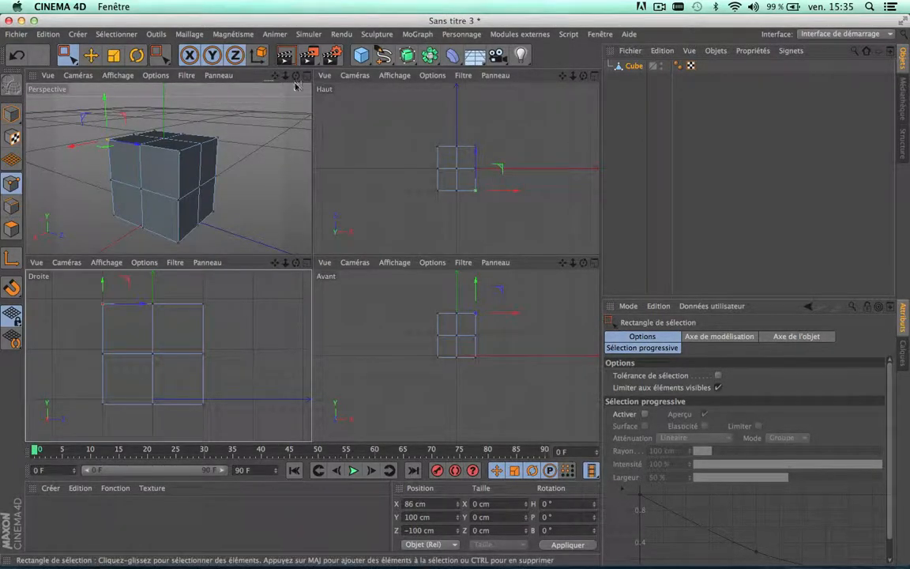
- Turn off visible-only selection and box-select the same upper corner in the Right view to include all points behind it
click(719, 387)
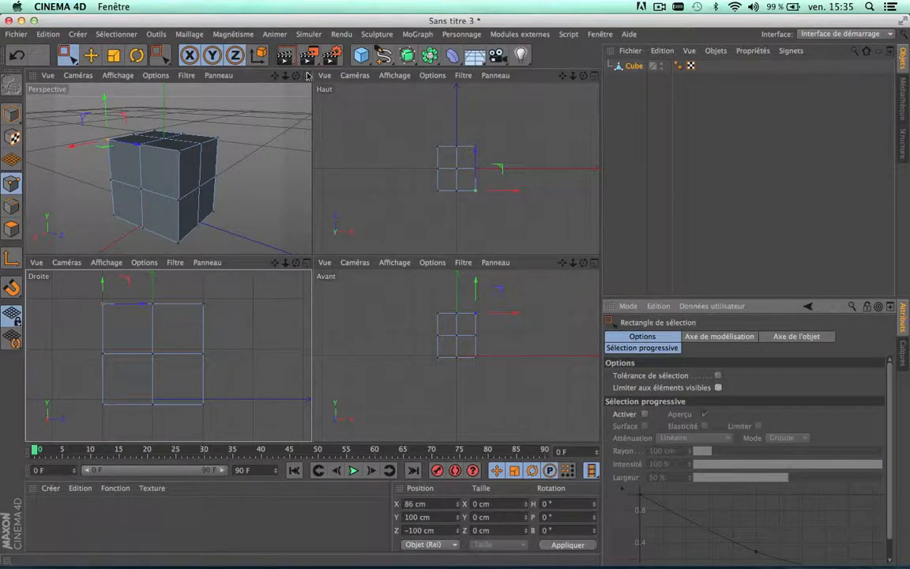
click(295, 262)
drag(116, 132, 202, 192)
click(593, 76)
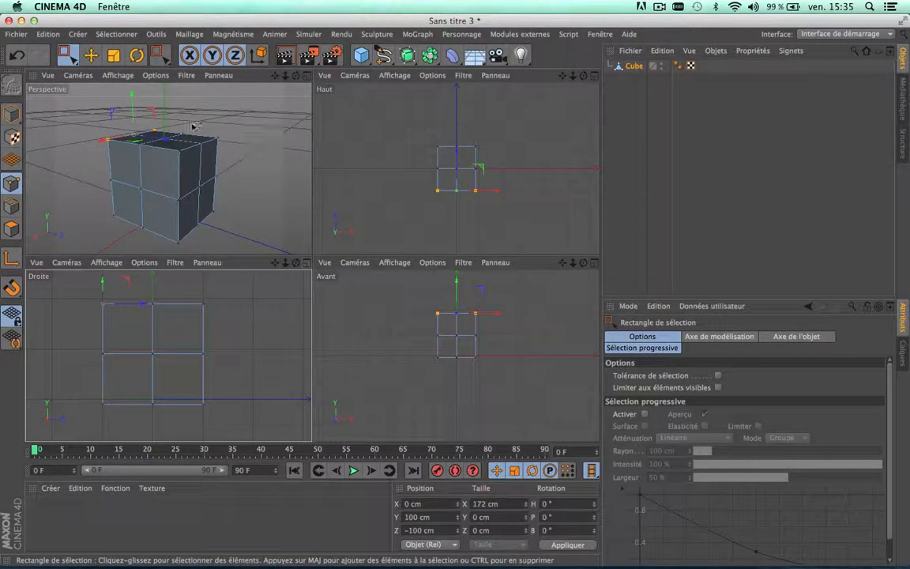
- Raise the selected row of top border points to a Y position of about 165 cm
drag(132, 109, 133, 86)
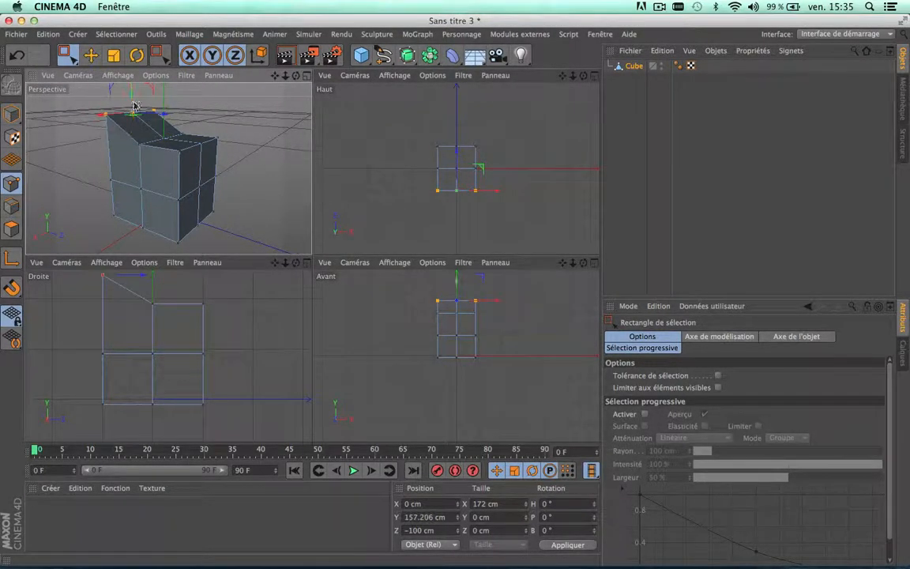
scroll(112, 109, up, 6)
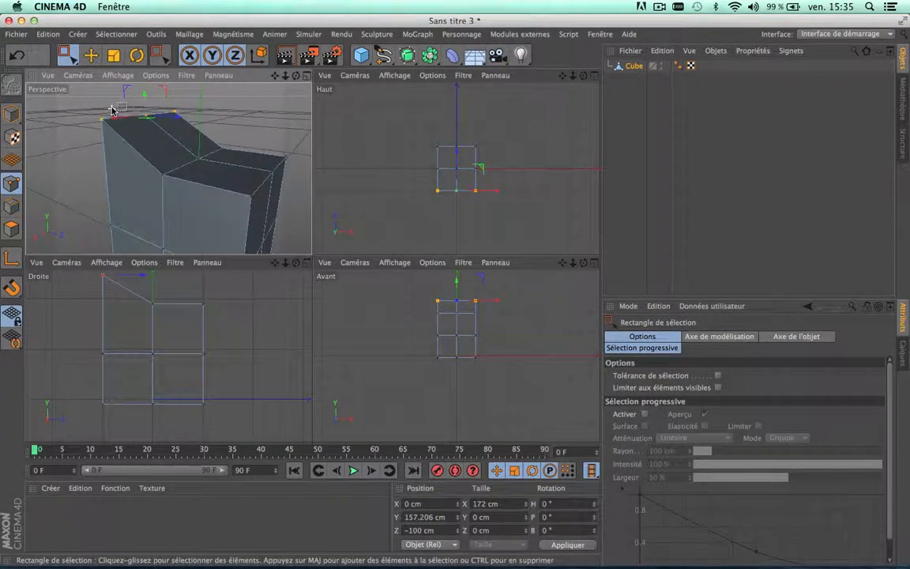
click(307, 76)
scroll(350, 169, down, 5)
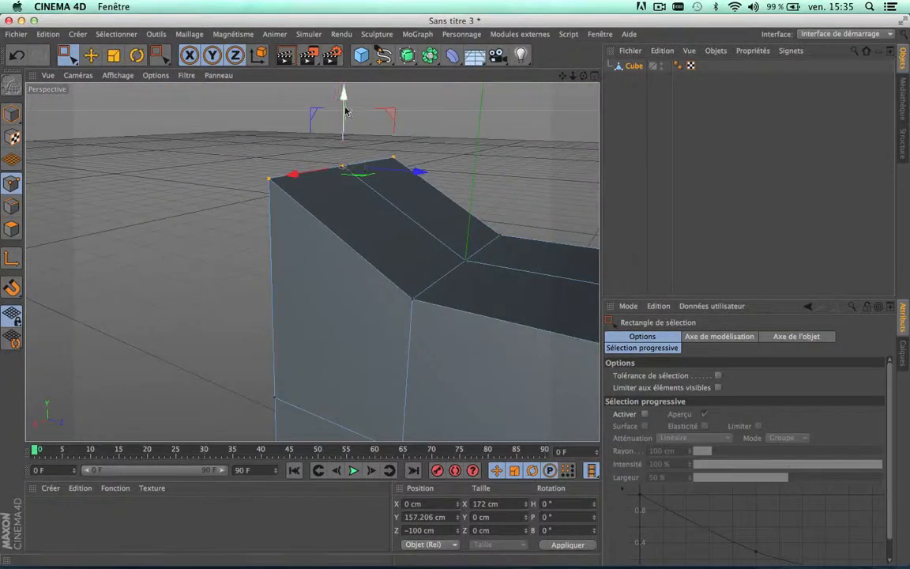
mouse_move(345, 107)
mouse_down()
mouse_move(346, 212)
mouse_move(347, 93)
mouse_up()
scroll(376, 252, down, 6)
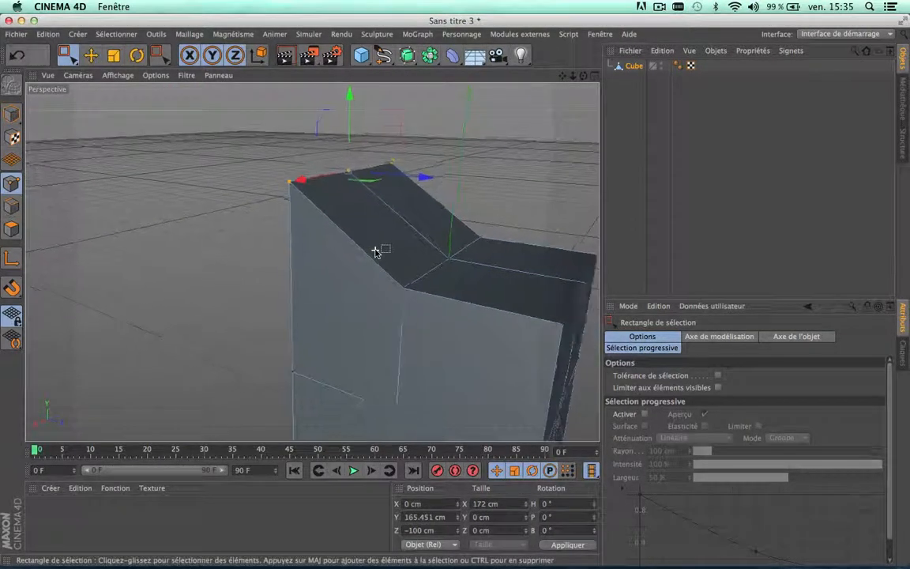
- Deselect the points, and undo that and the raise of the top border points to restore the cube's shape
click(552, 215)
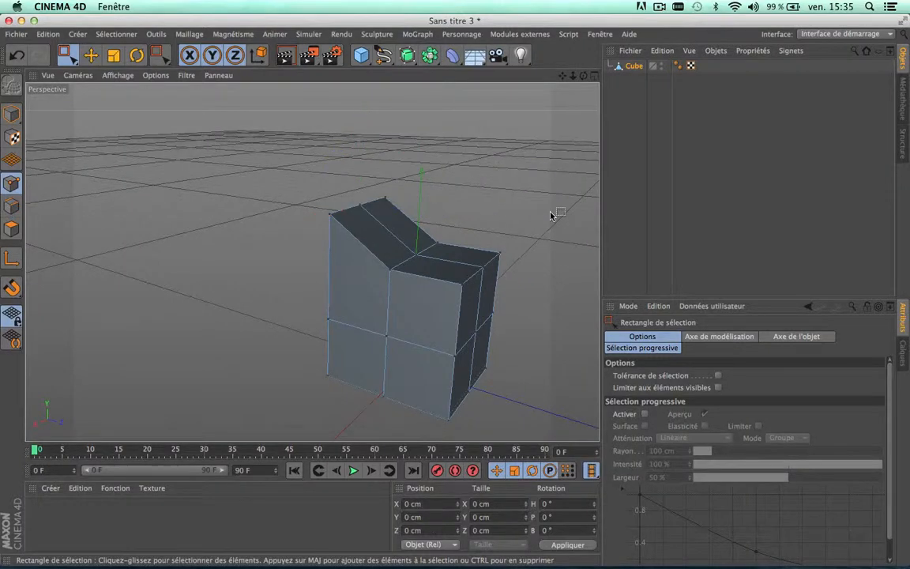
key(super+z)
key(super+z)
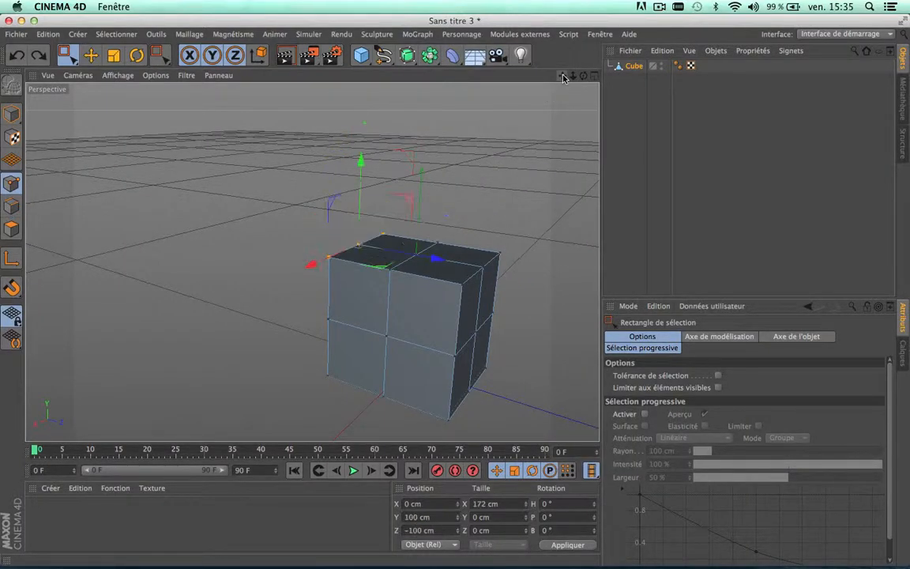
drag(565, 77, 550, 107)
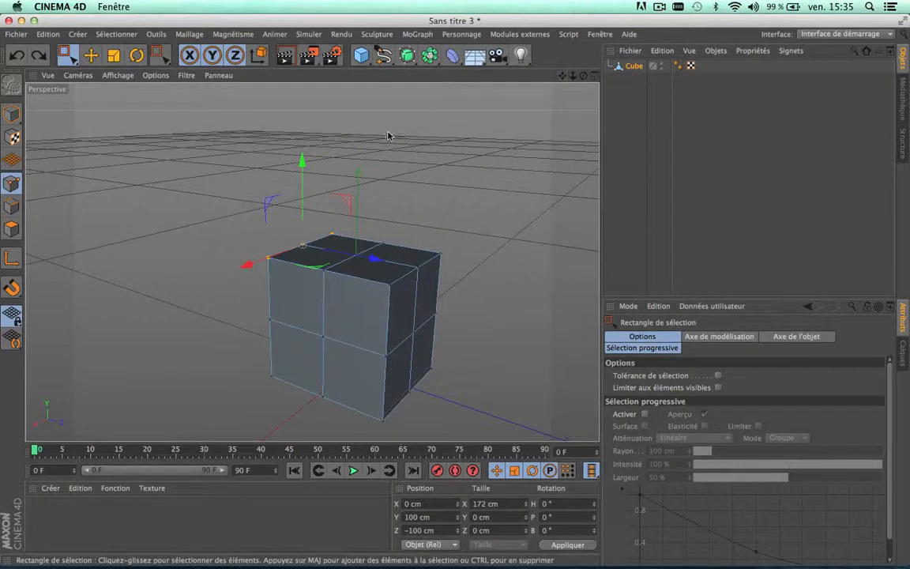
- With Loop Selection, select the loop of points around the top face, then the vertical loop through the middle of the front
drag(67, 55, 123, 69)
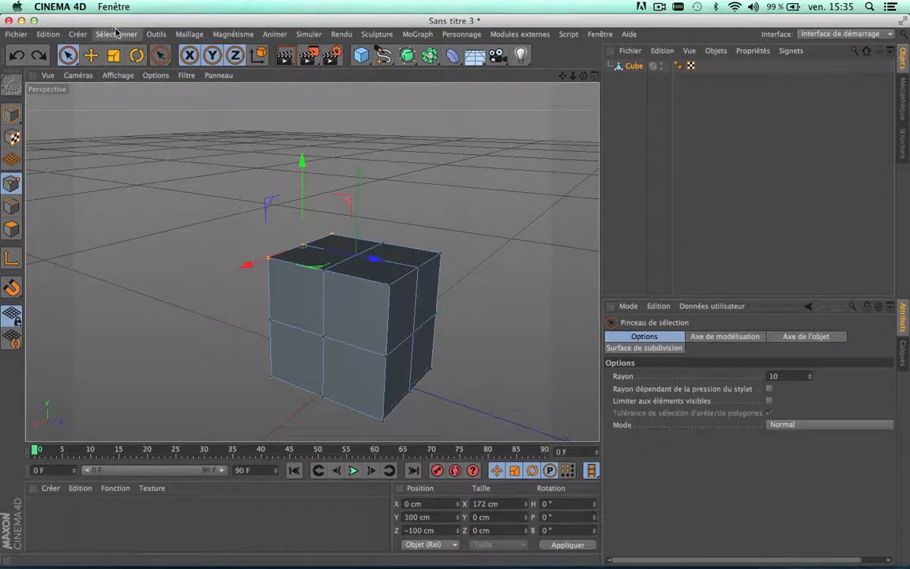
click(113, 35)
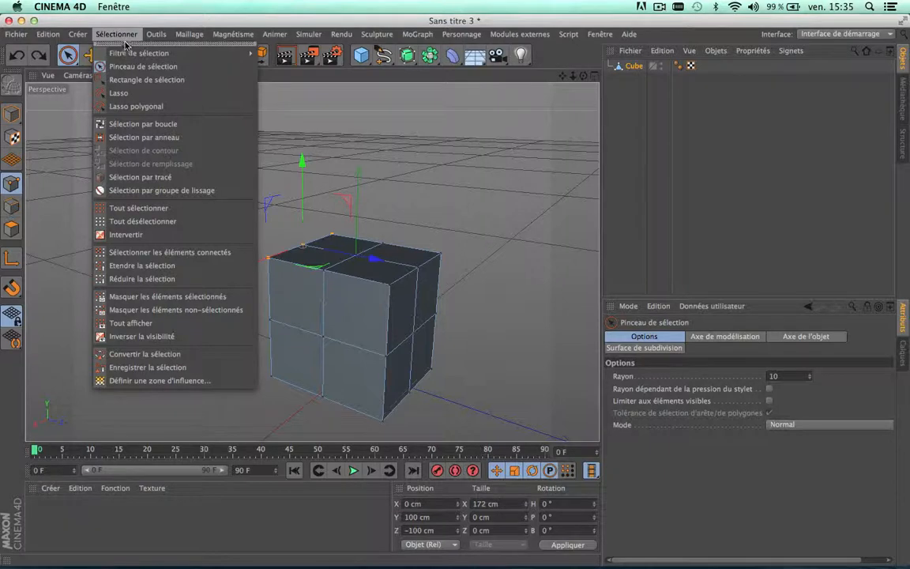
click(135, 123)
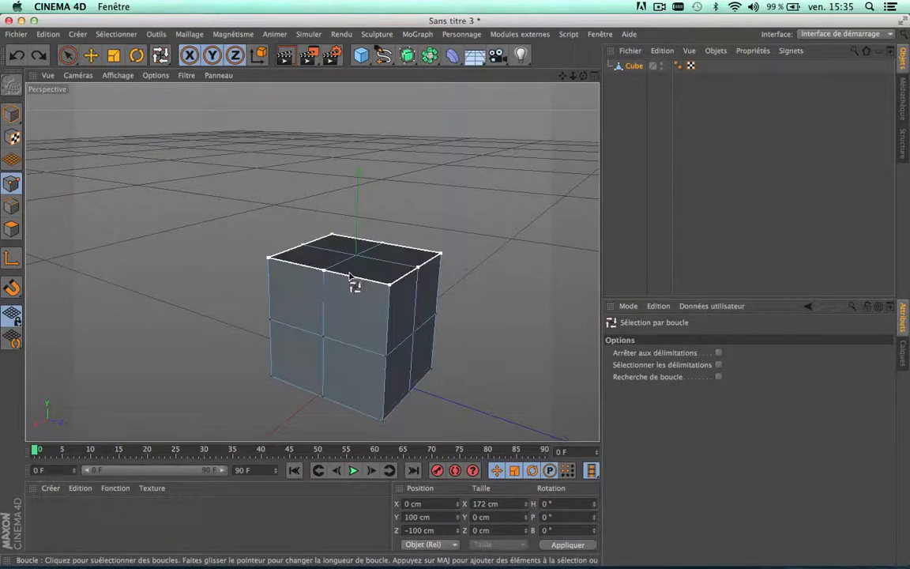
click(353, 282)
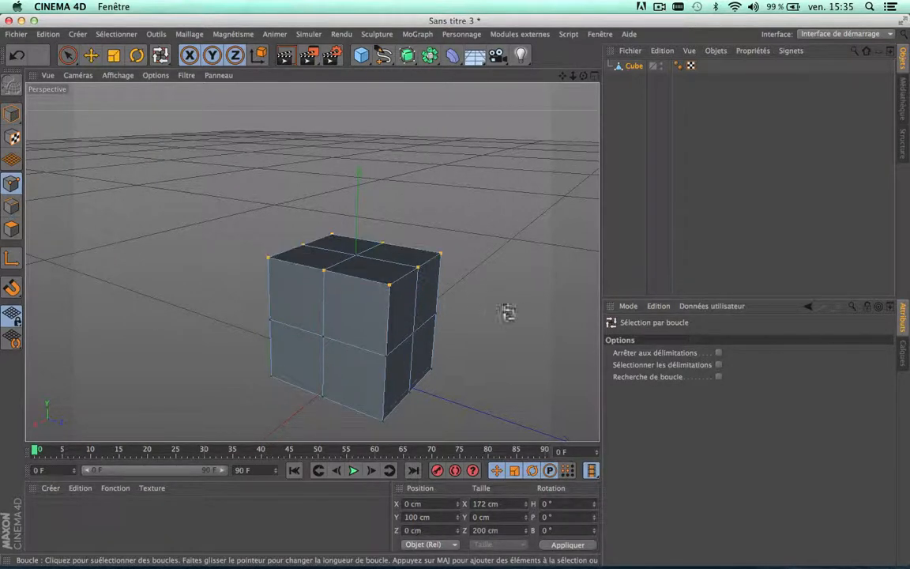
click(320, 341)
click(324, 346)
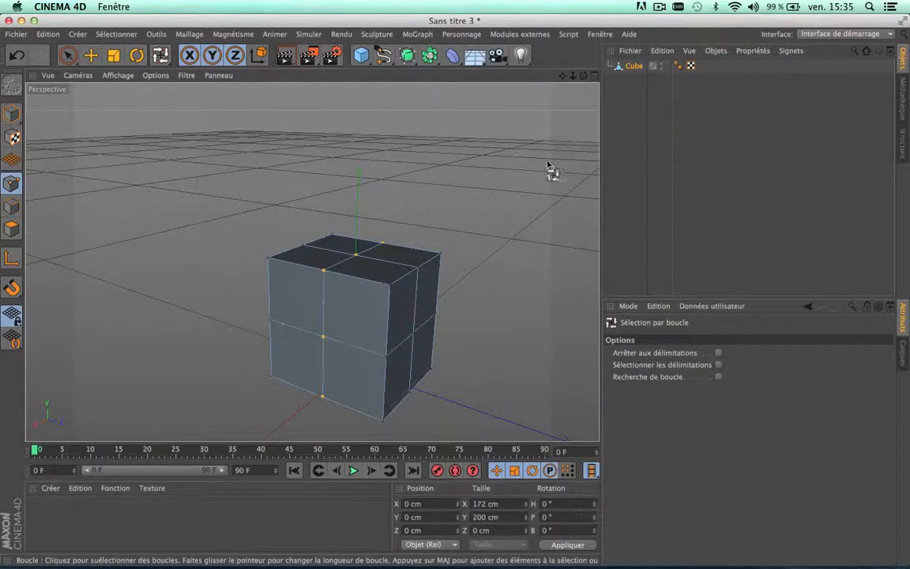
- In edge mode, loop-select the vertical center edges, then the border edges of the front face
click(11, 206)
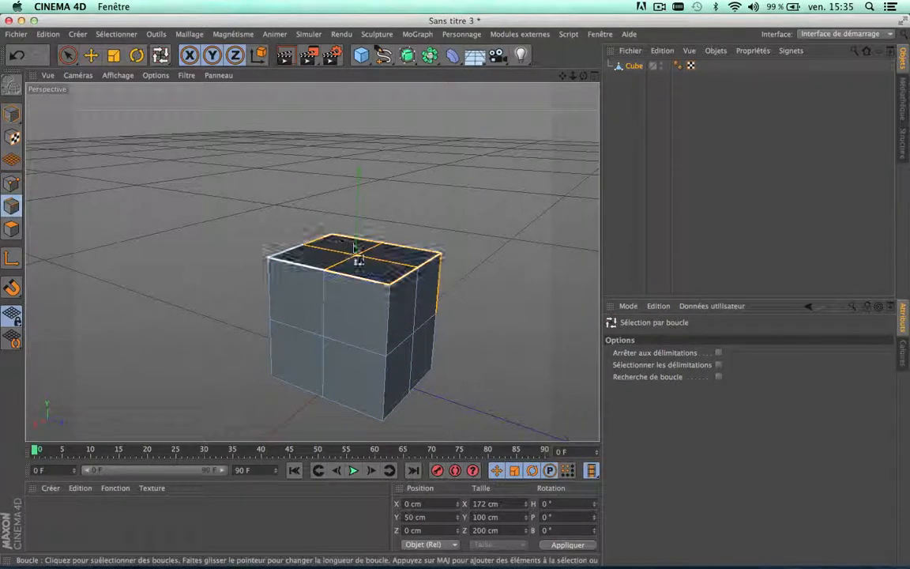
click(325, 338)
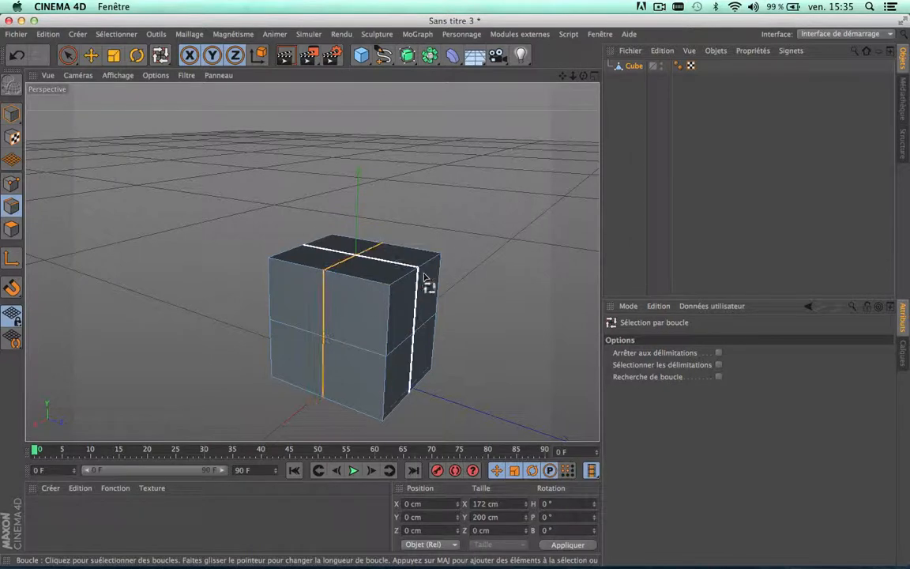
click(392, 305)
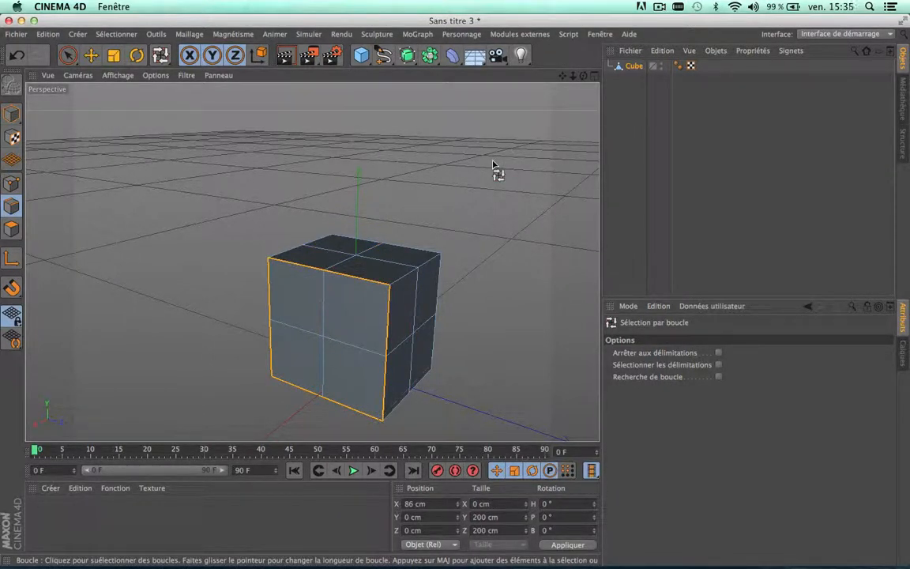
- In polygon mode, try different polygon loops, clear the selection, and loop-select the upper band of side polygons
click(11, 228)
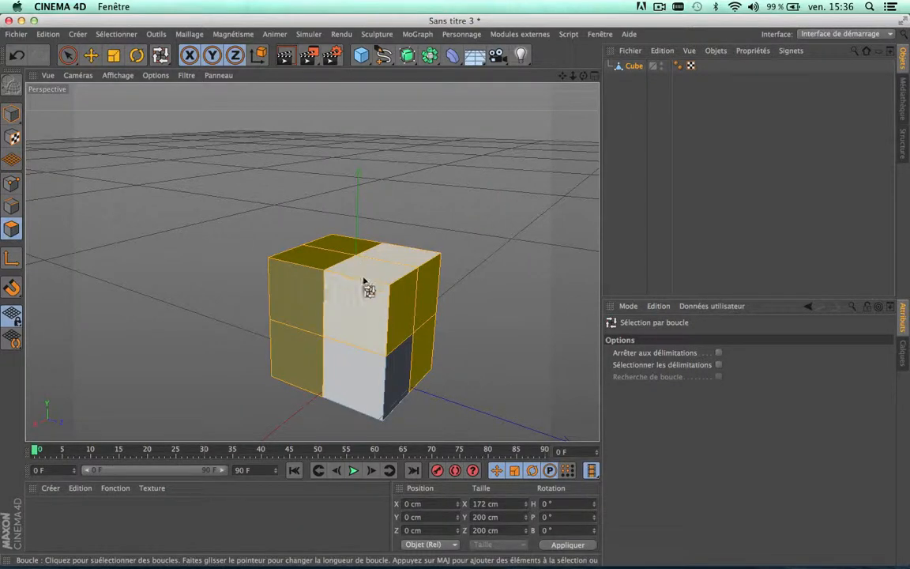
click(322, 270)
click(378, 329)
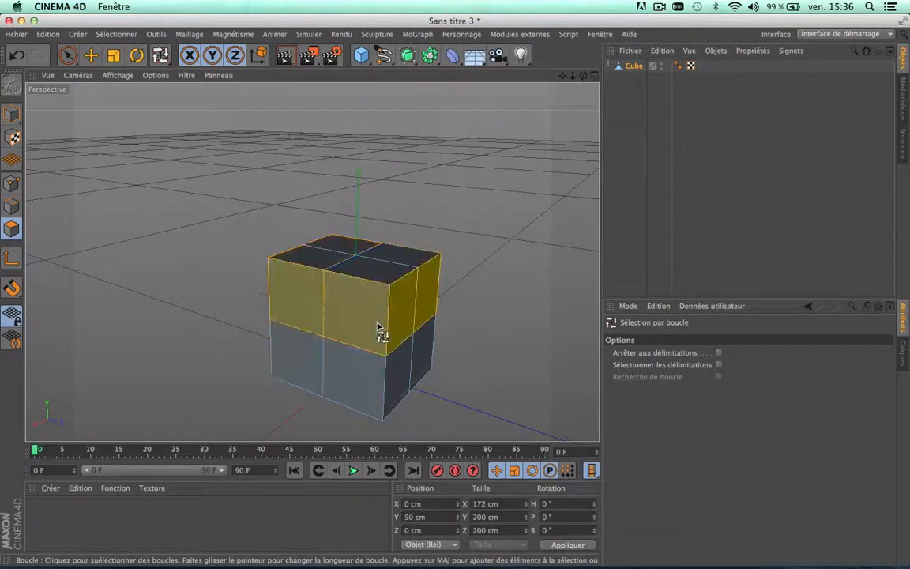
click(483, 203)
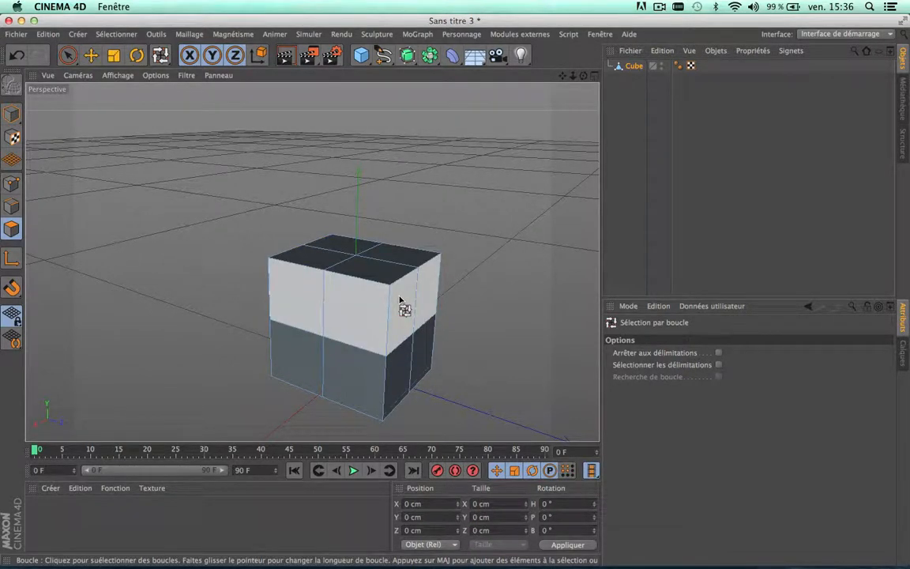
click(385, 316)
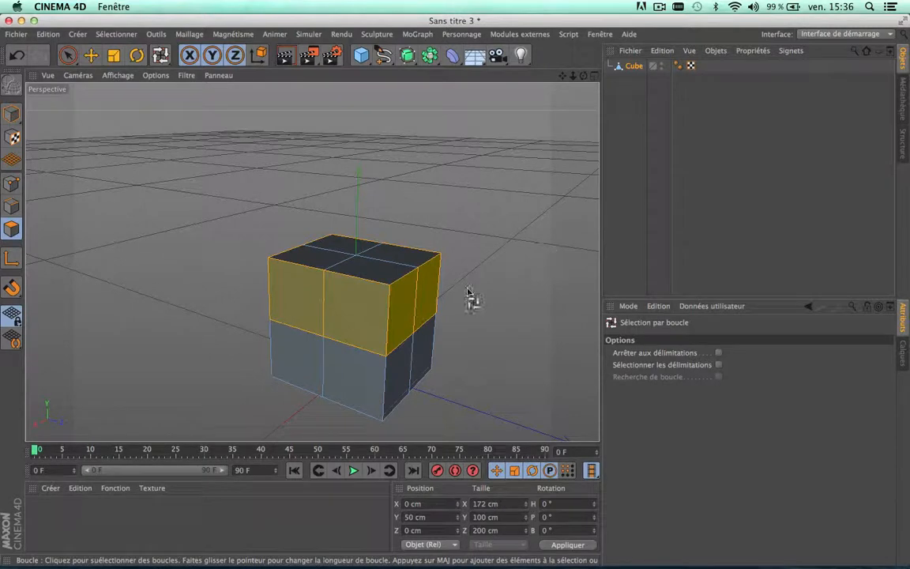
- Transfer the upper band's polygon selection to points, edges and back to polygons, repeating the conversion in both directions
ctrl+click(12, 183)
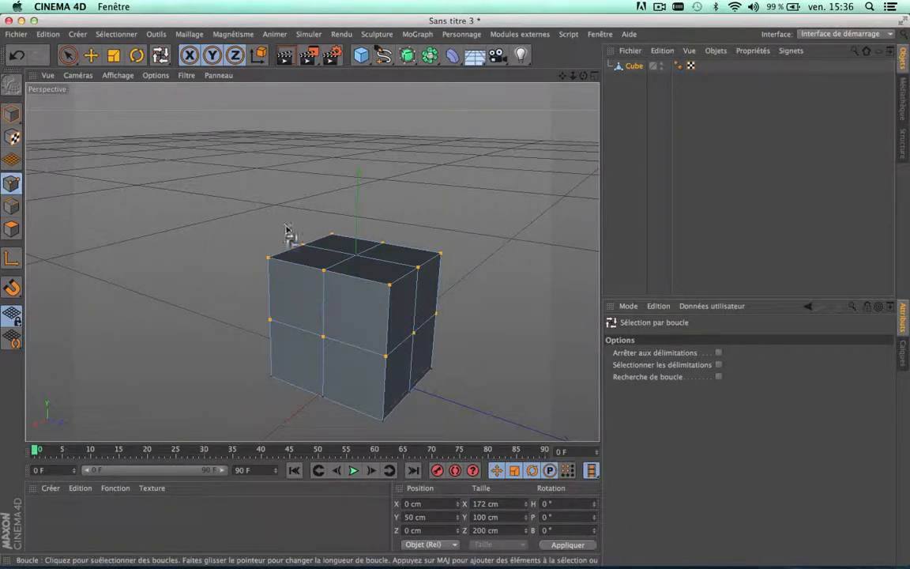
scroll(351, 305, up, 3)
scroll(351, 298, down, 2)
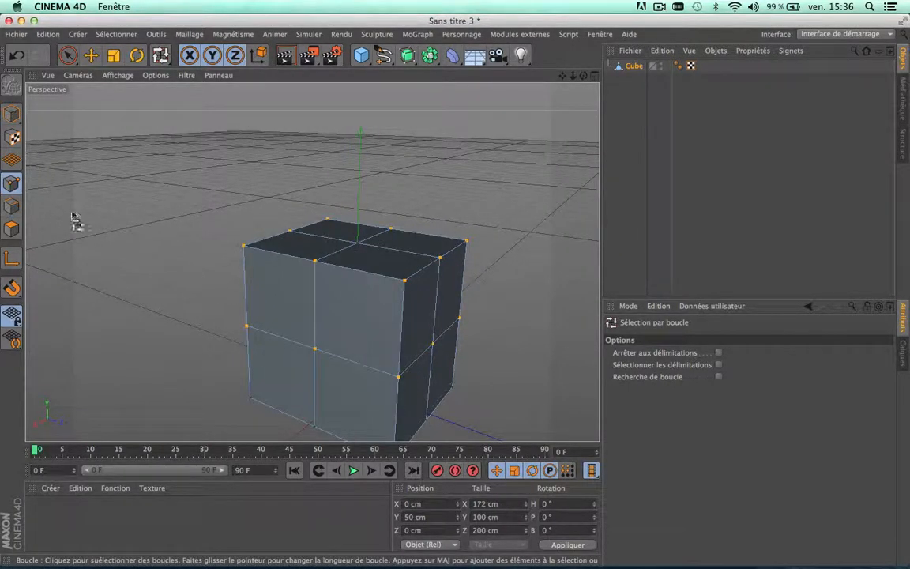
click(12, 206)
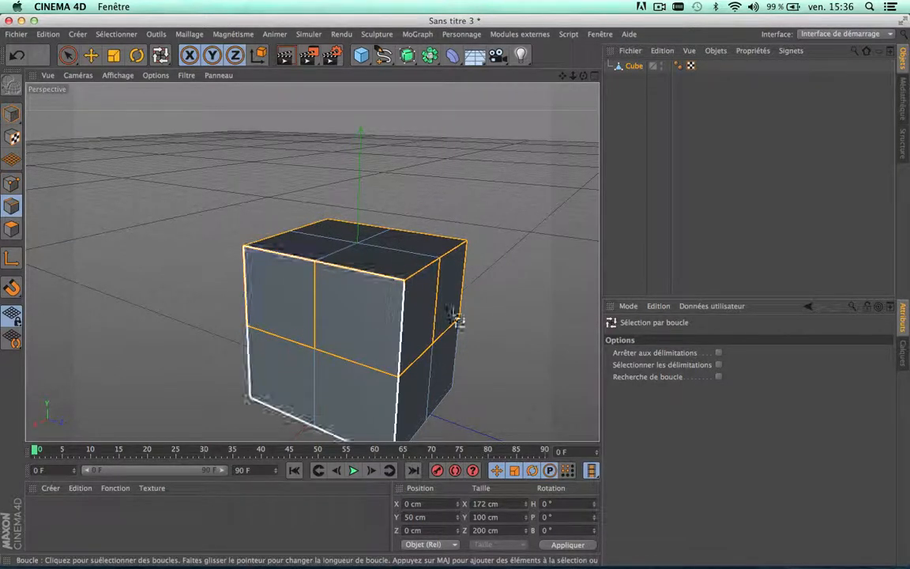
click(12, 229)
scroll(361, 197, down, 3)
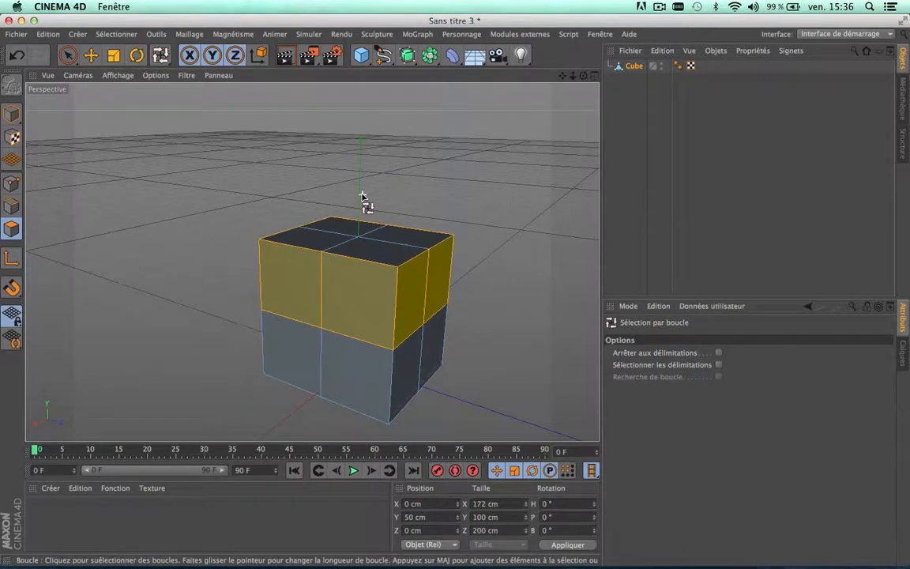
click(12, 206)
click(12, 184)
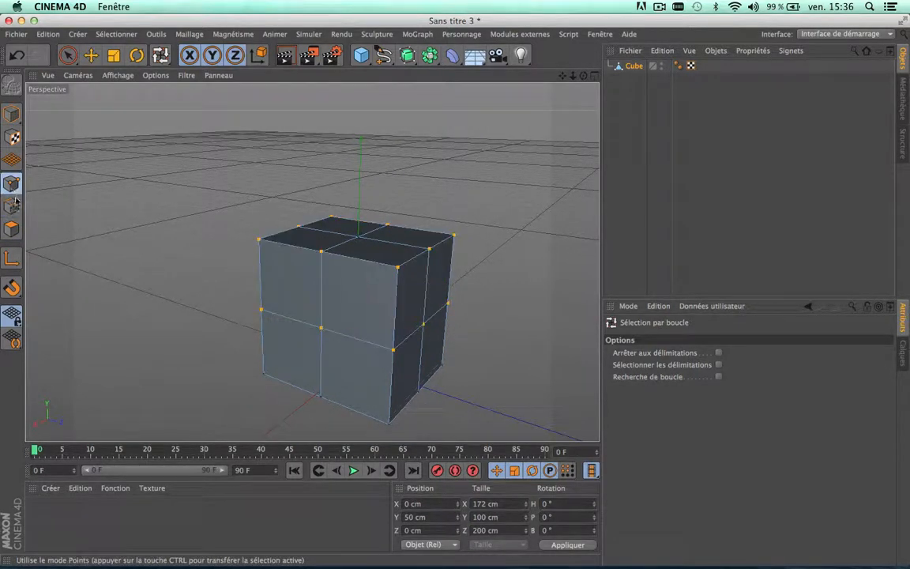
click(12, 206)
click(12, 229)
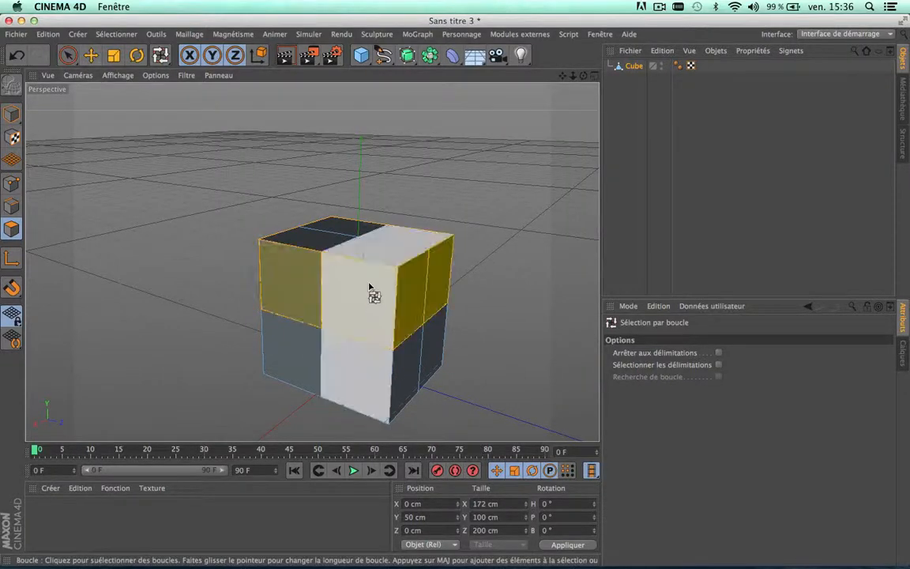
- Switch to Fill Selection and back to Loop Selection, and select the vertical polygon loop on the cube's +Z half
click(123, 35)
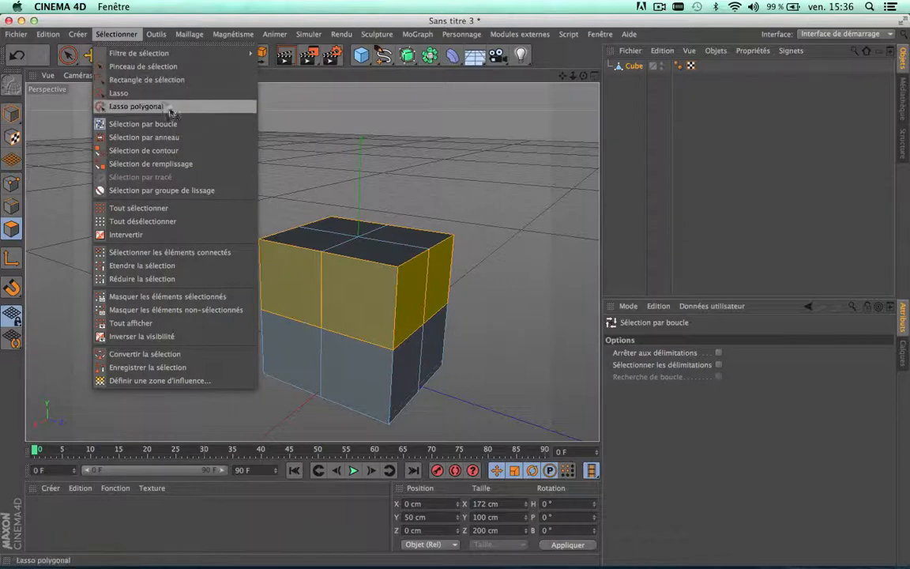
click(167, 164)
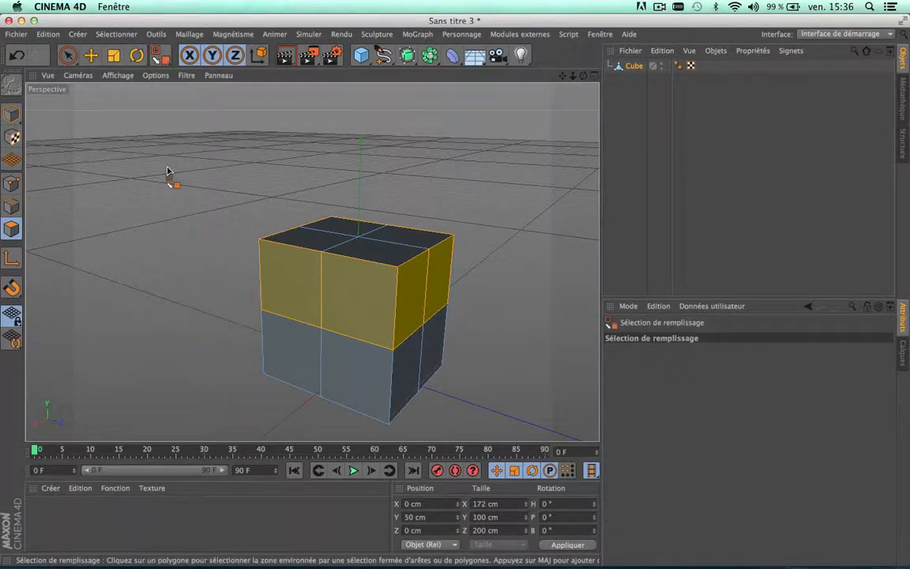
click(116, 34)
click(151, 124)
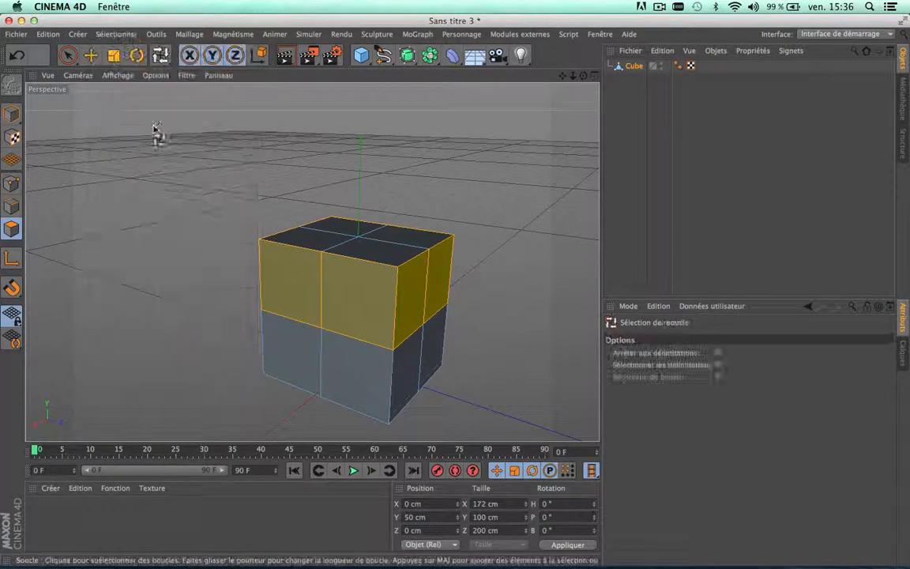
click(376, 261)
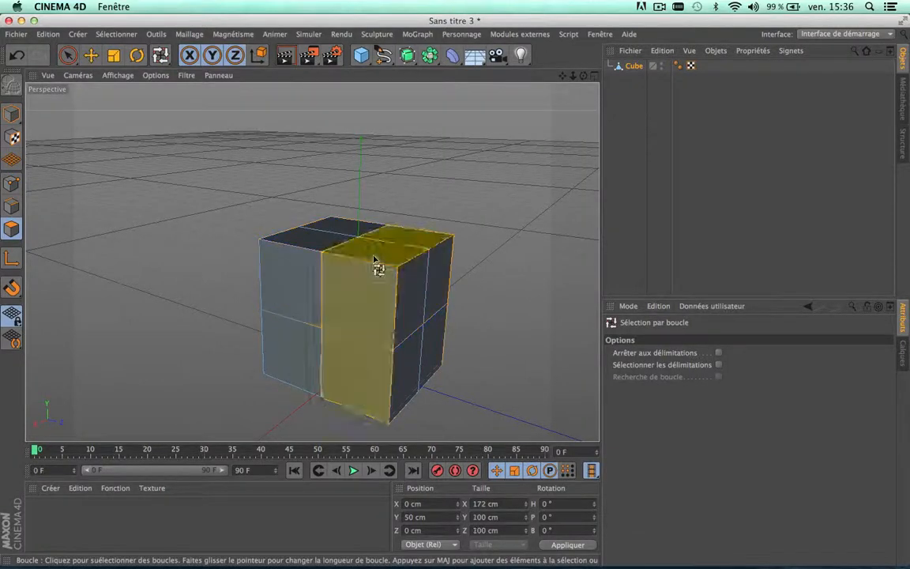
- With Fill Selection, select the +Z side face enclosed by the vertical loop, then undo back to the loop selection
click(116, 34)
click(154, 164)
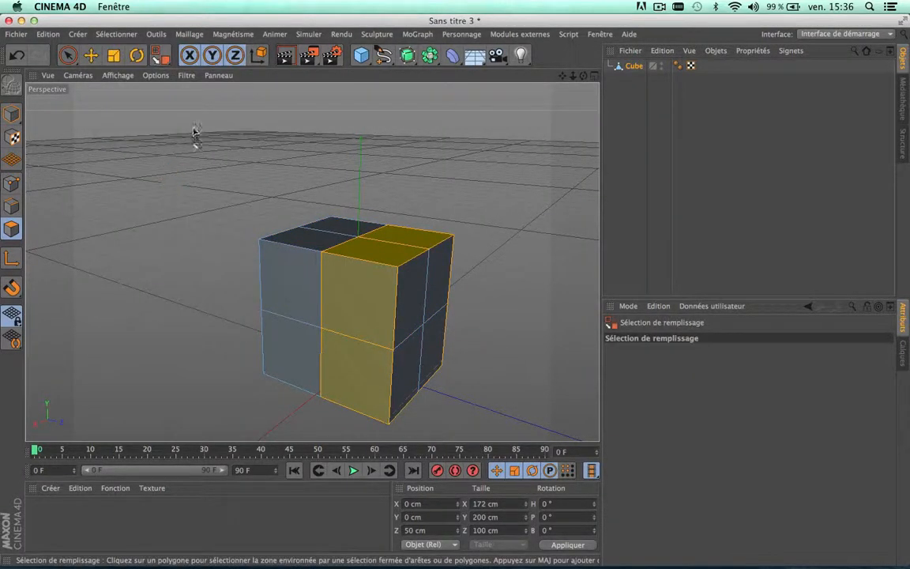
click(433, 308)
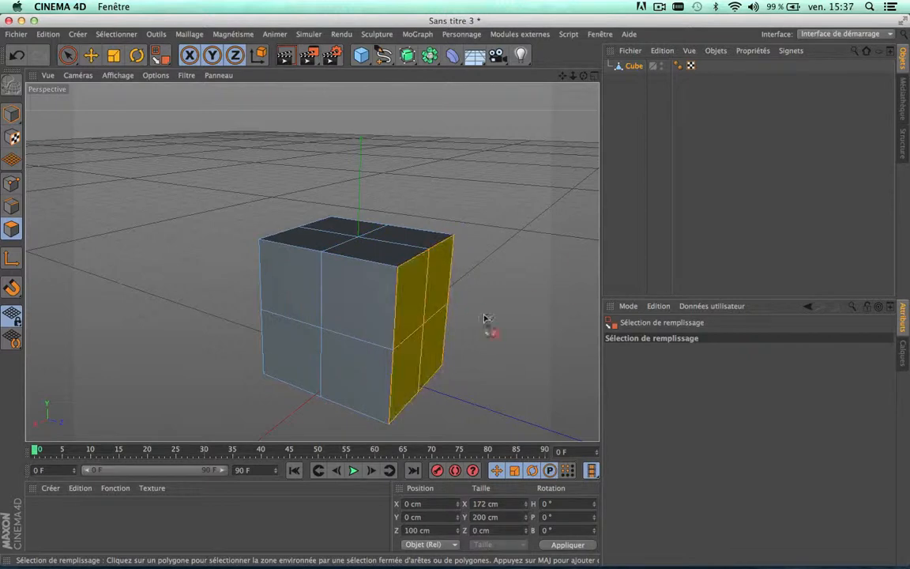
click(407, 286)
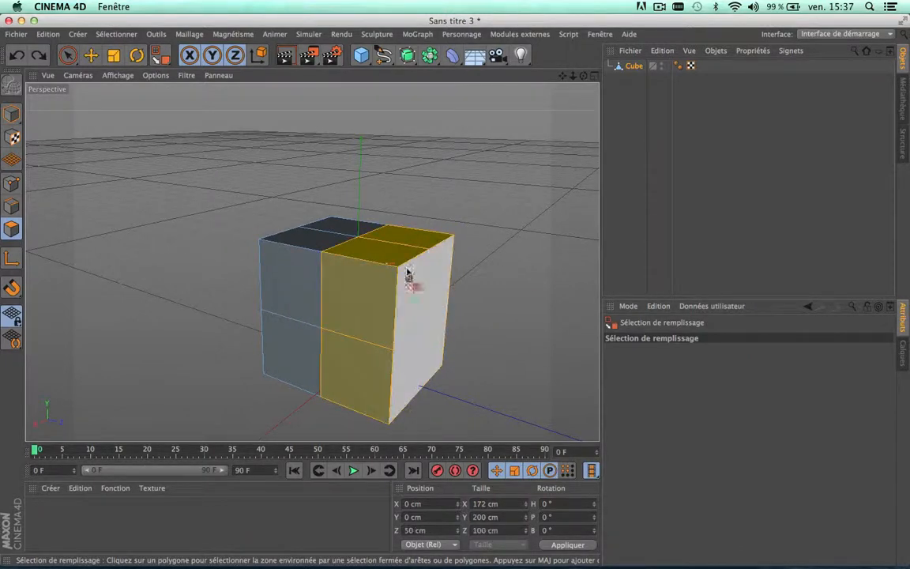
- Try Fill Selection on the area beyond the vertical loop, undo it, and add that area to the loop selection instead
drag(583, 75, 312, 260)
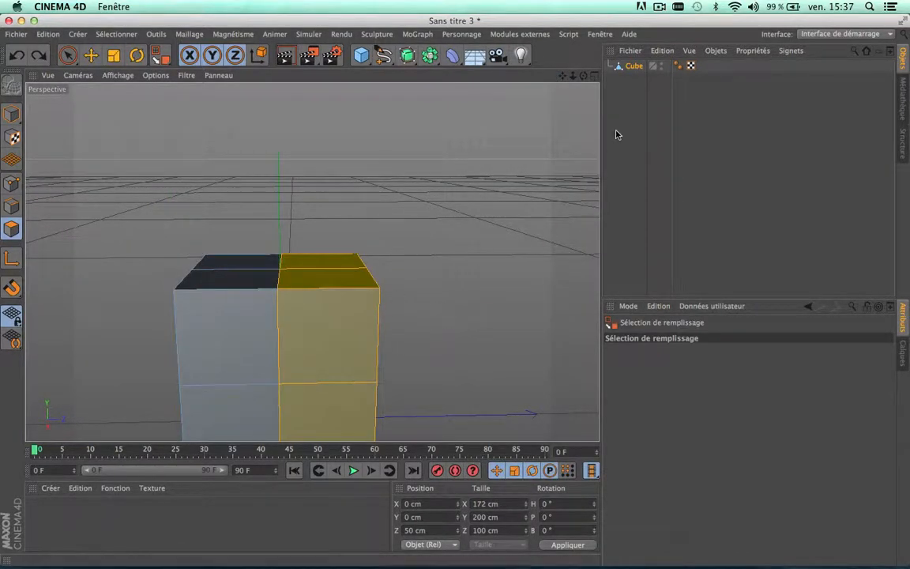
drag(562, 75, 313, 262)
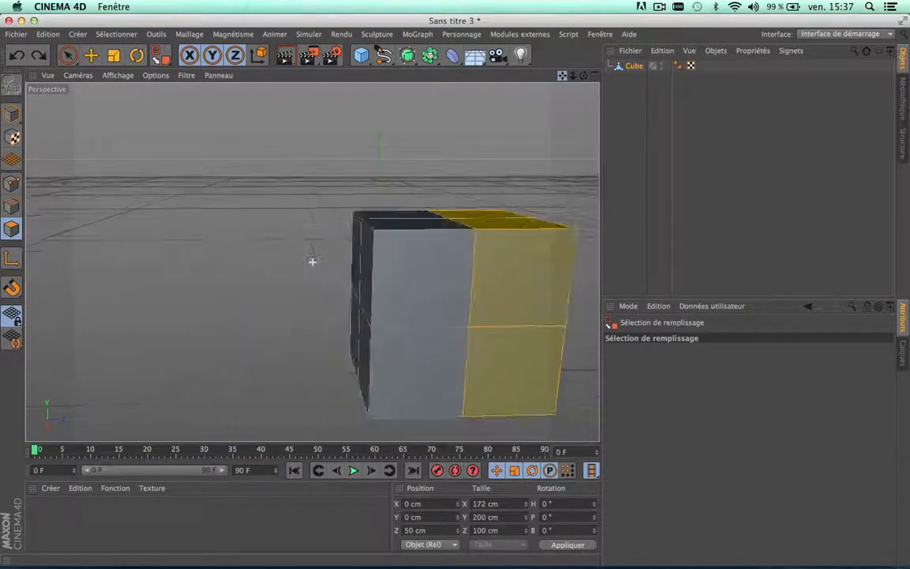
click(384, 247)
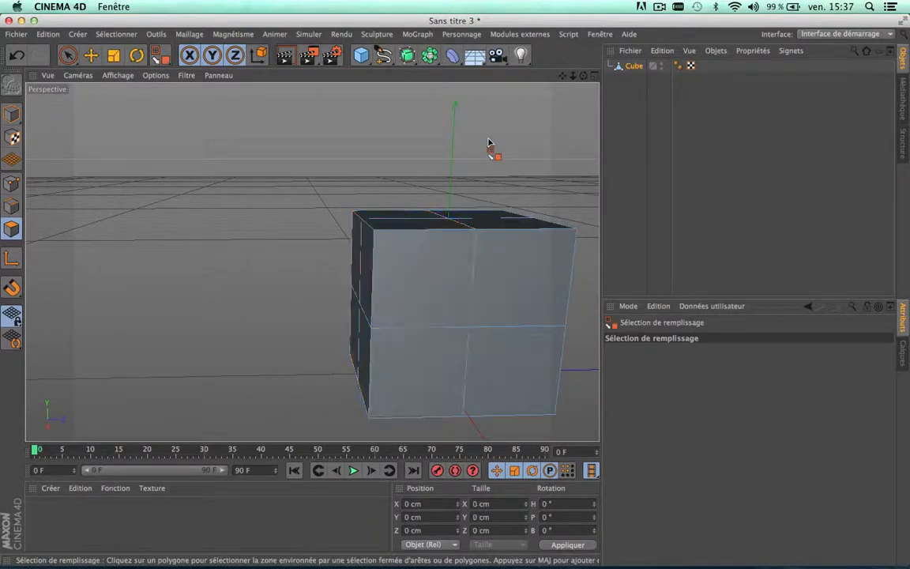
key(super+z)
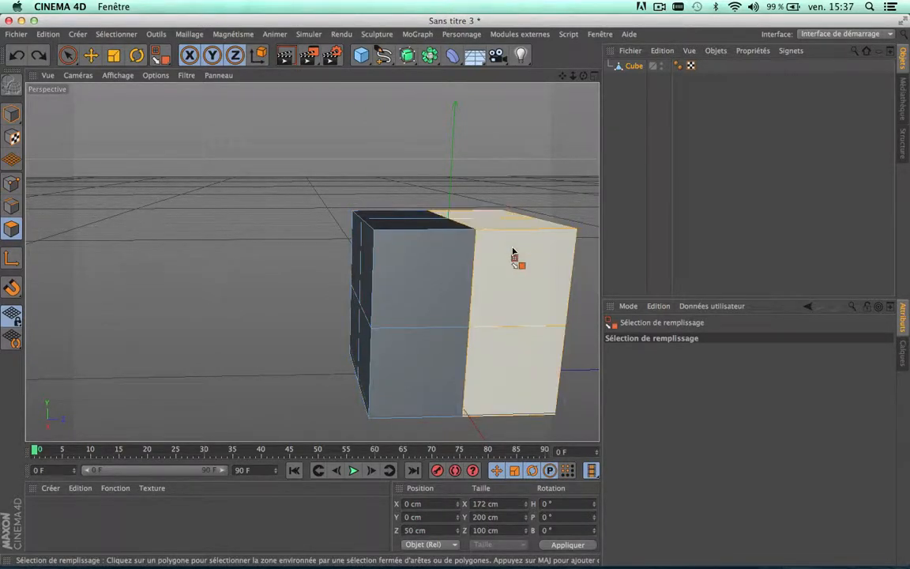
shift+click(387, 237)
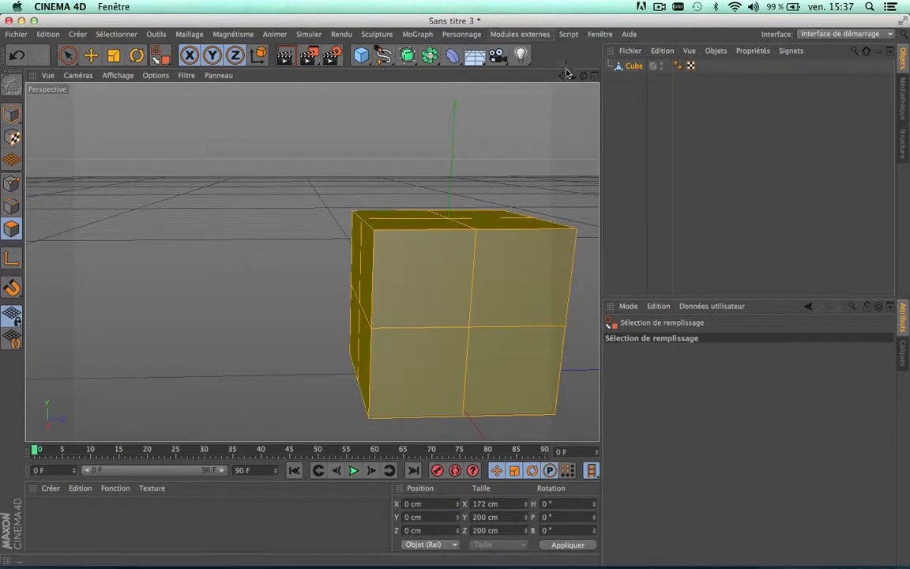
- Bring the +Z side face into view and select only that face with Fill Selection
drag(562, 75, 491, 96)
click(270, 235)
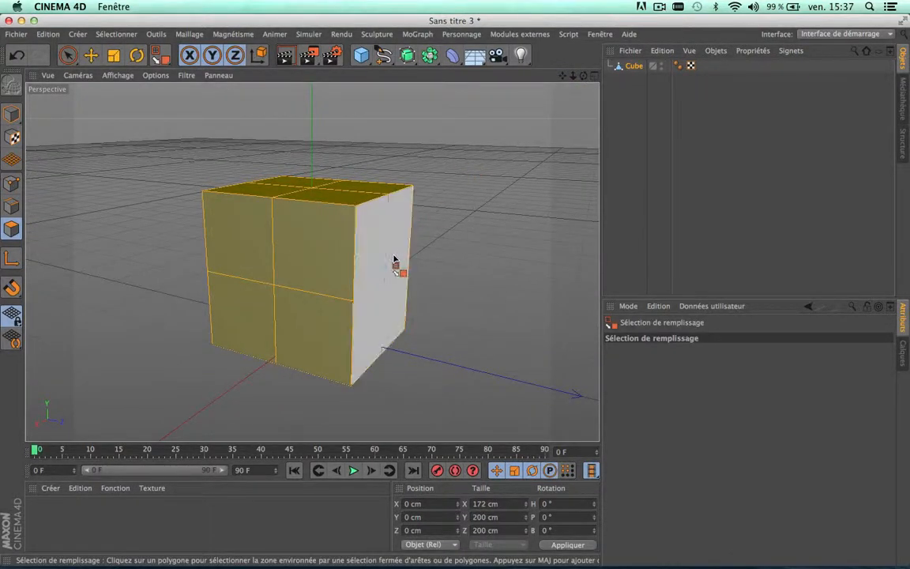
click(395, 260)
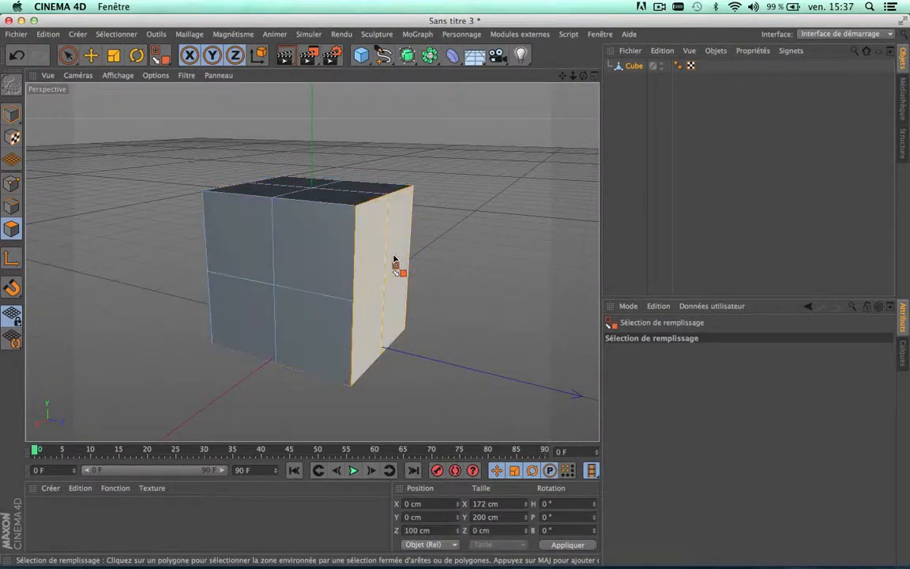
- Try adding the area beyond the +Z side face with Fill Selection, then undo back to the +Z side face selection
shift+click(335, 201)
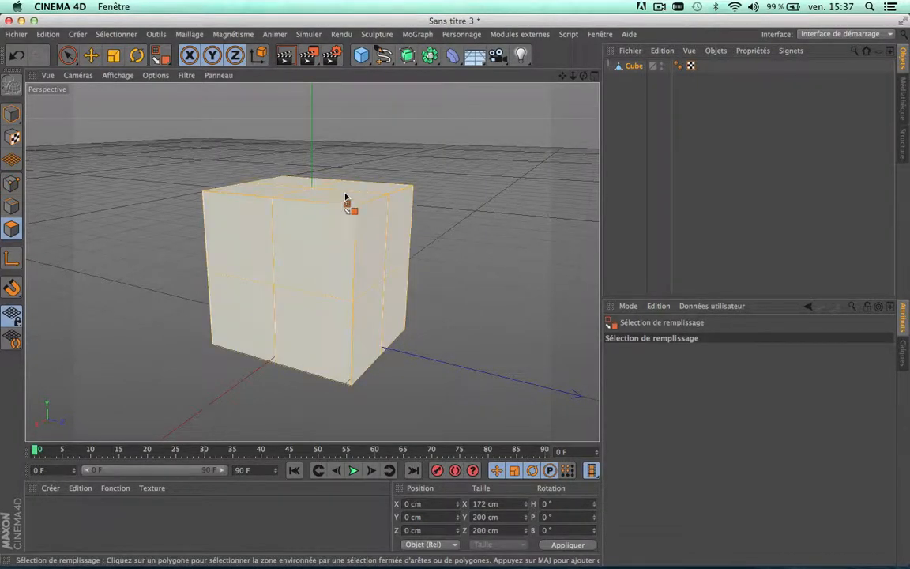
scroll(563, 167, down, 5)
scroll(563, 166, up, 4)
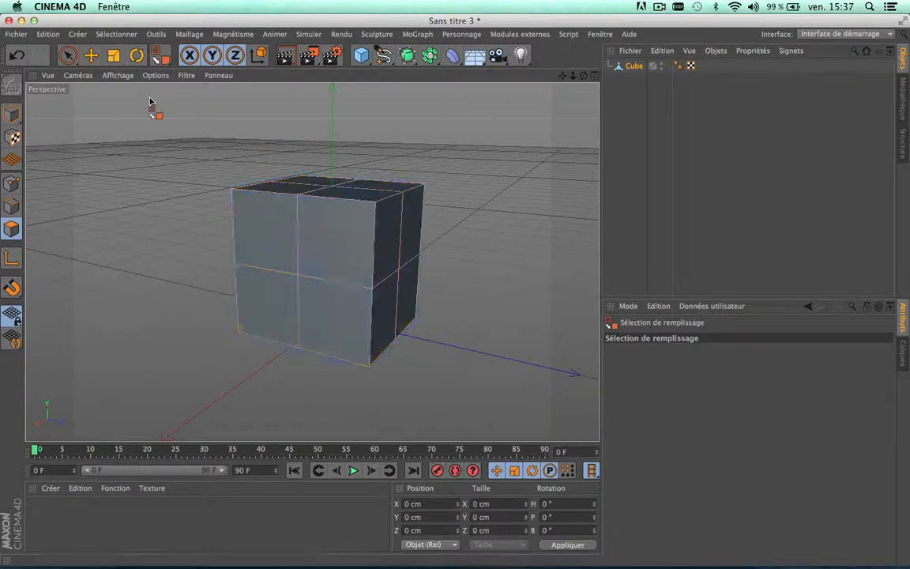
key(super+z)
key(super+z)
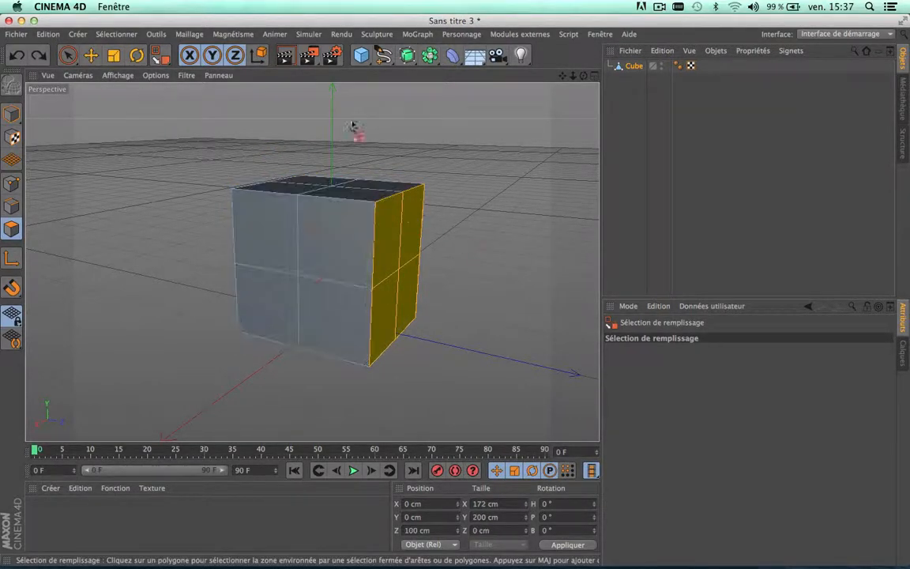
- Invert the +Z side face selection to the rest of the cube's polygons, then clear the selection
click(117, 34)
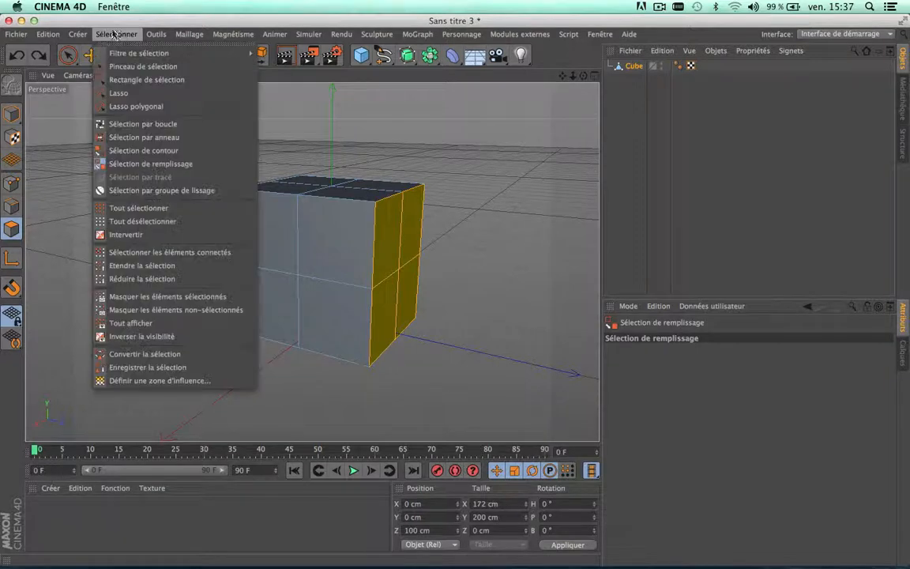
click(135, 234)
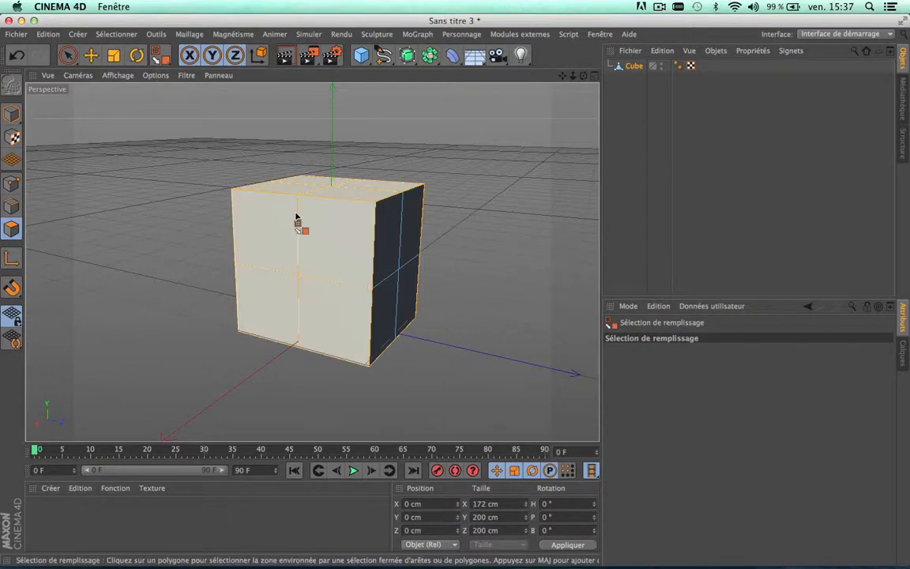
click(217, 166)
- With Live Selection, select the upper +Z polygon of the cube's +X face together with the hidden polygon behind it
click(68, 55)
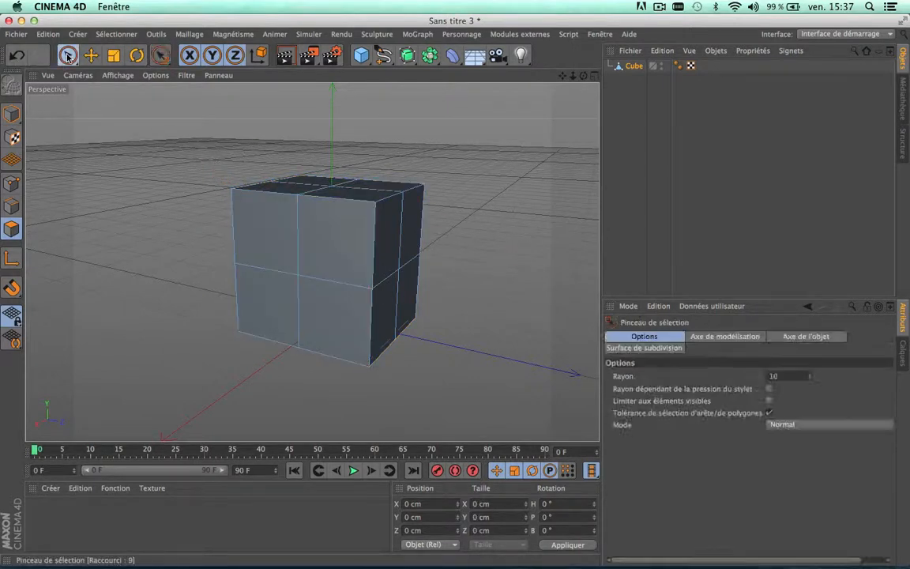
drag(563, 75, 583, 111)
click(343, 163)
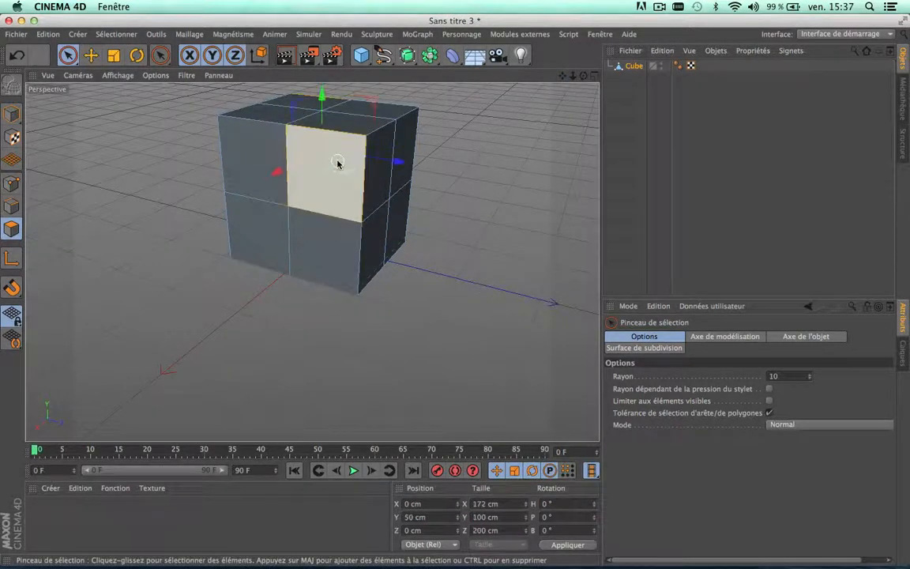
- Limit Live Selection to visible elements and select only the upper +Z polygon of the +X face
click(768, 401)
click(416, 266)
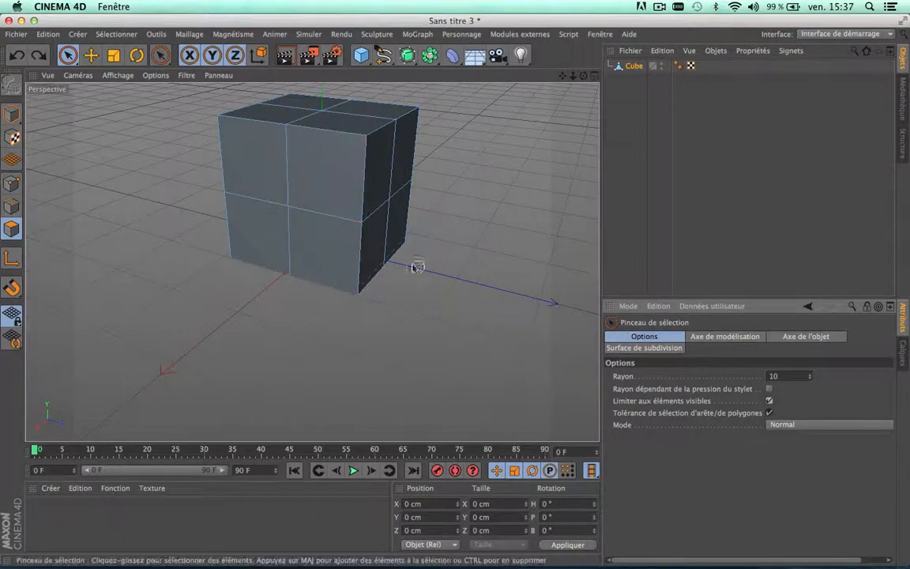
click(351, 187)
drag(563, 75, 573, 167)
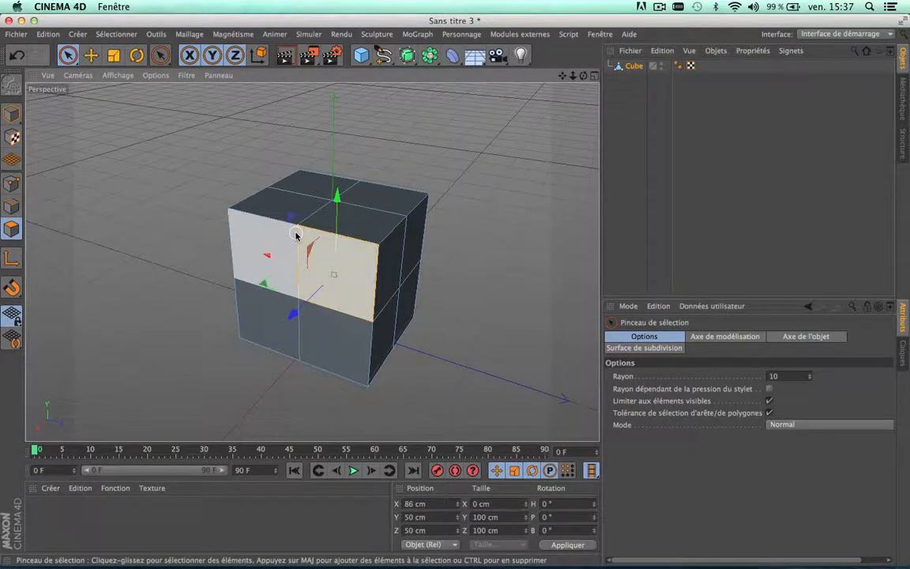
- Select all the cube's polygons and clear the selection, then repeat this starting from the +X face's upper +Z polygon
key(ctrl+a)
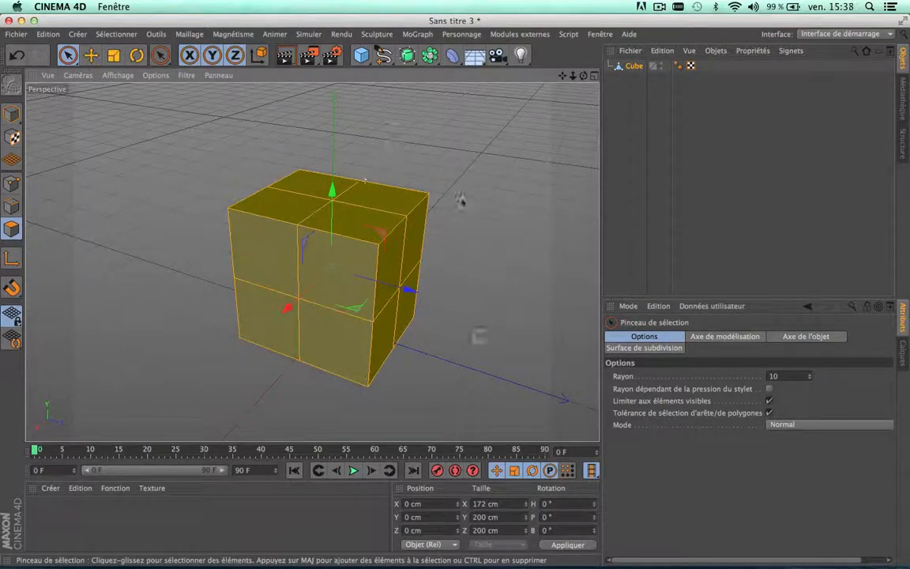
click(568, 217)
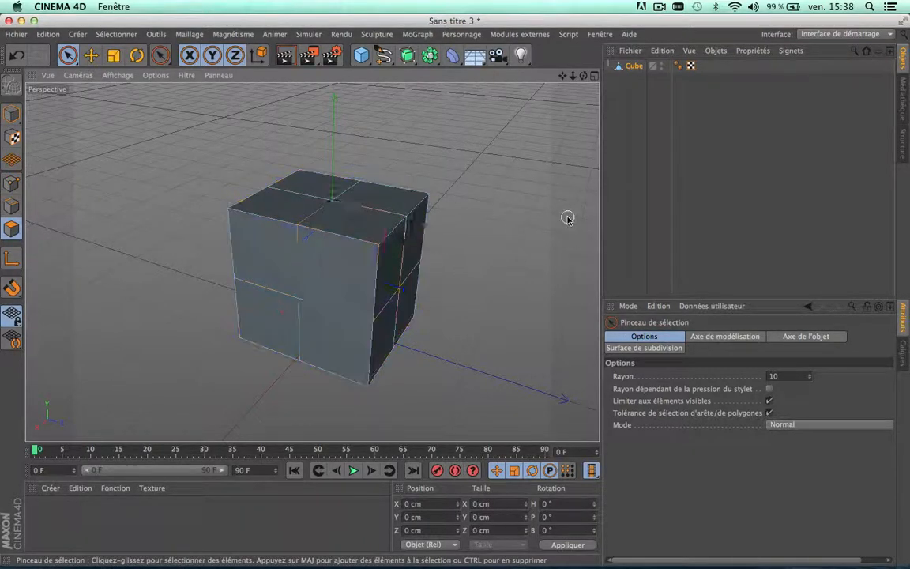
click(348, 270)
click(116, 34)
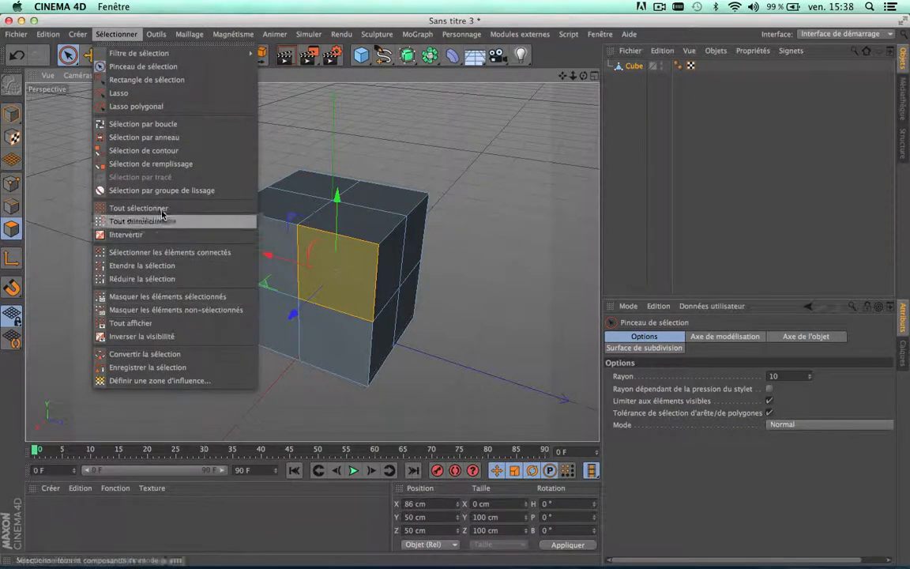
click(147, 209)
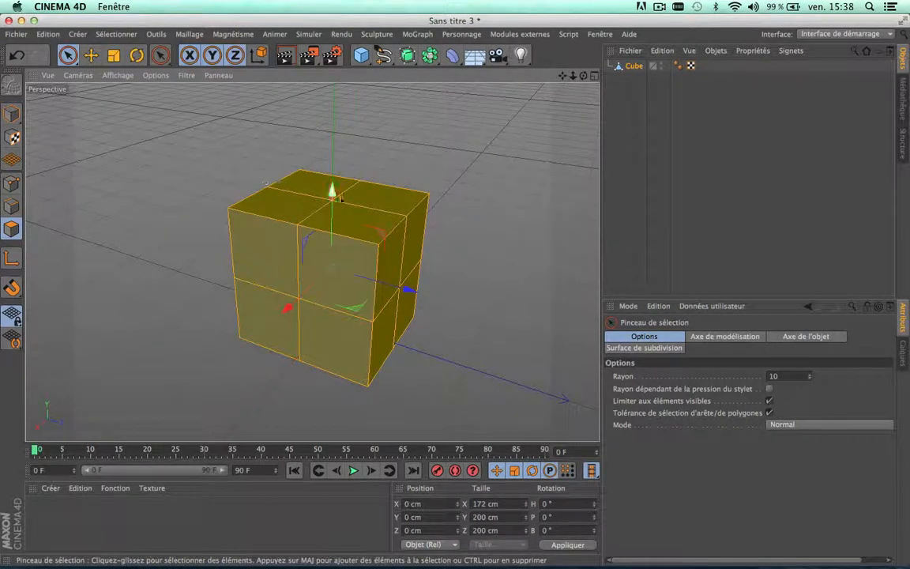
click(461, 138)
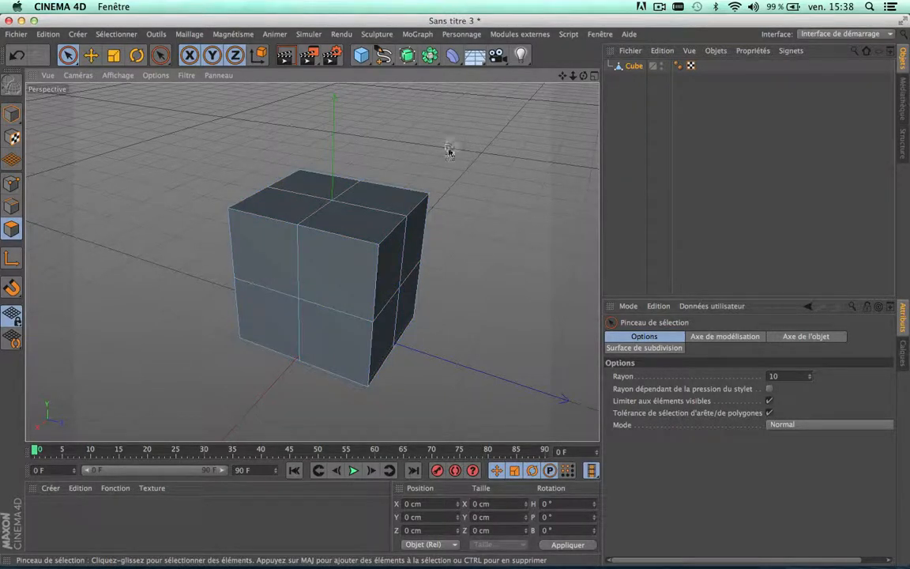
- In Points mode, clear the selection and use Path Selection to pick points across the cube's top and down its +X face
click(113, 35)
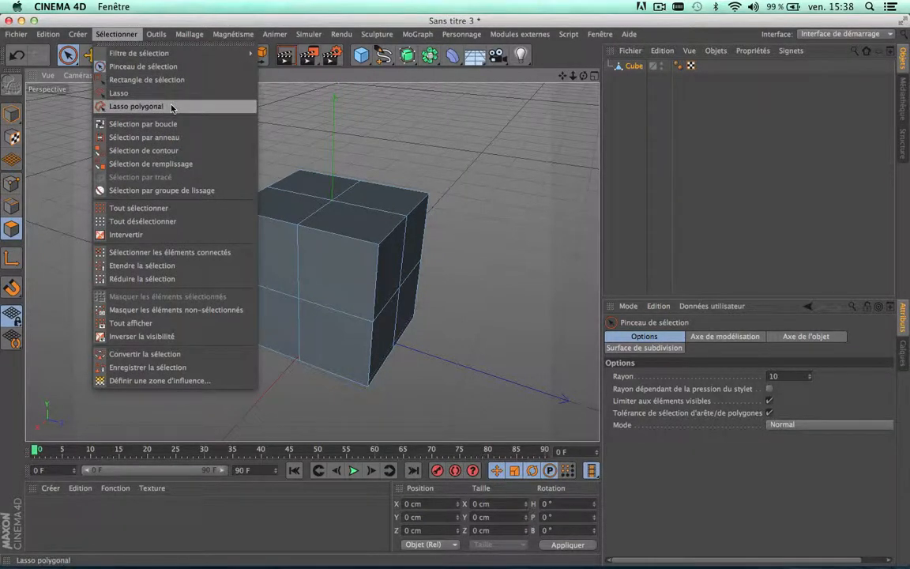
click(61, 195)
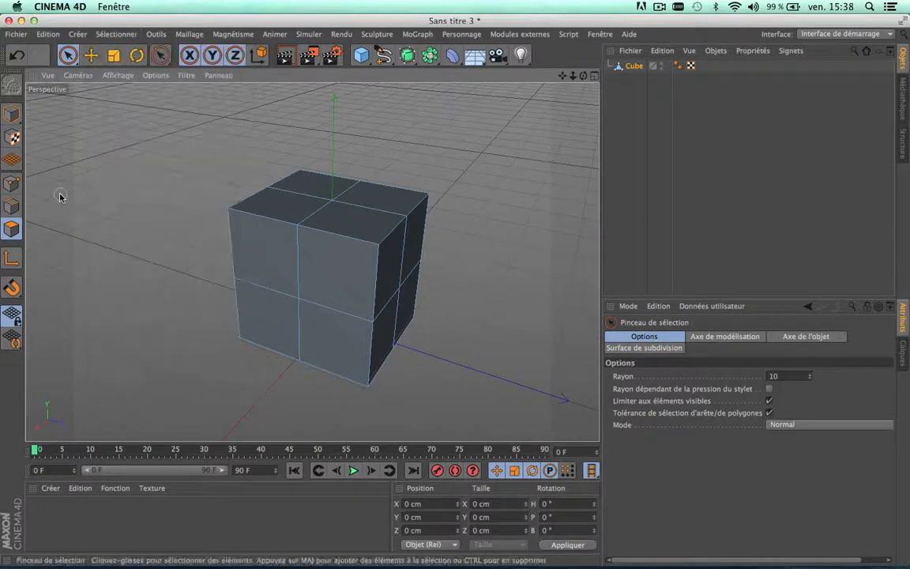
click(11, 181)
click(11, 206)
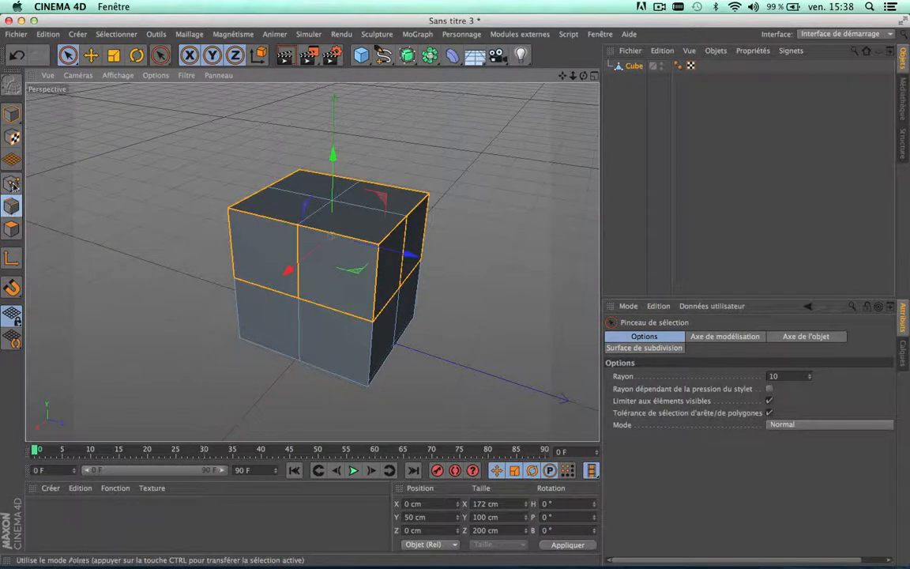
click(122, 166)
click(128, 35)
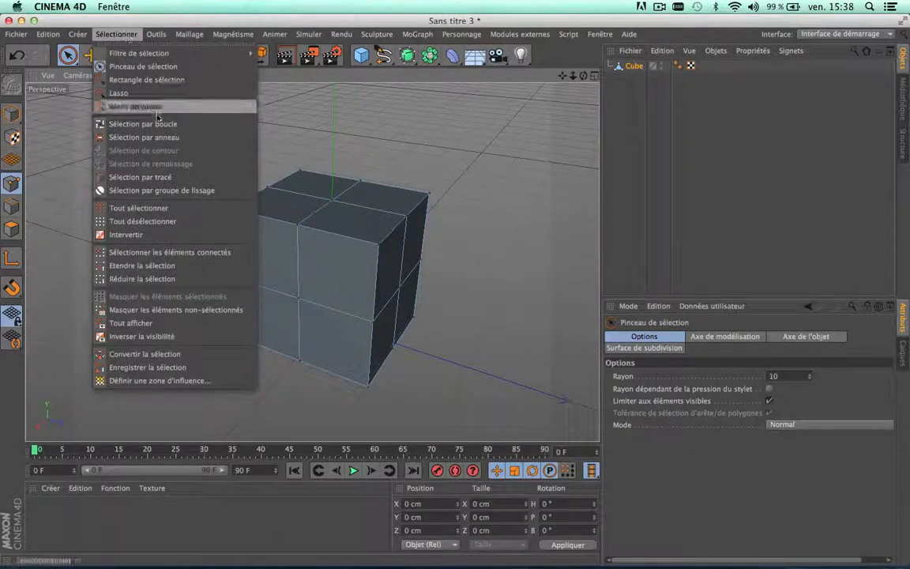
click(155, 177)
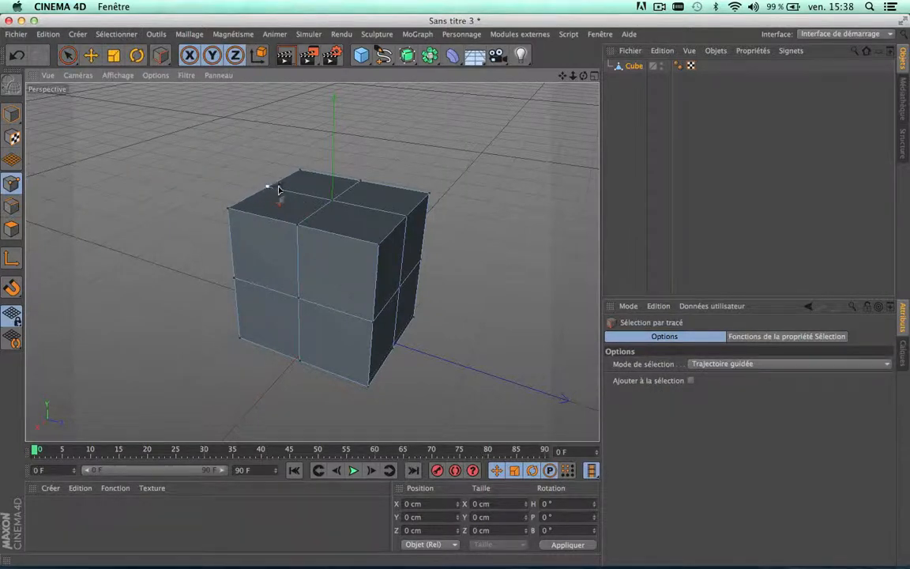
mouse_move(278, 189)
mouse_down()
mouse_move(398, 230)
mouse_move(305, 284)
mouse_move(292, 355)
mouse_move(300, 318)
mouse_up()
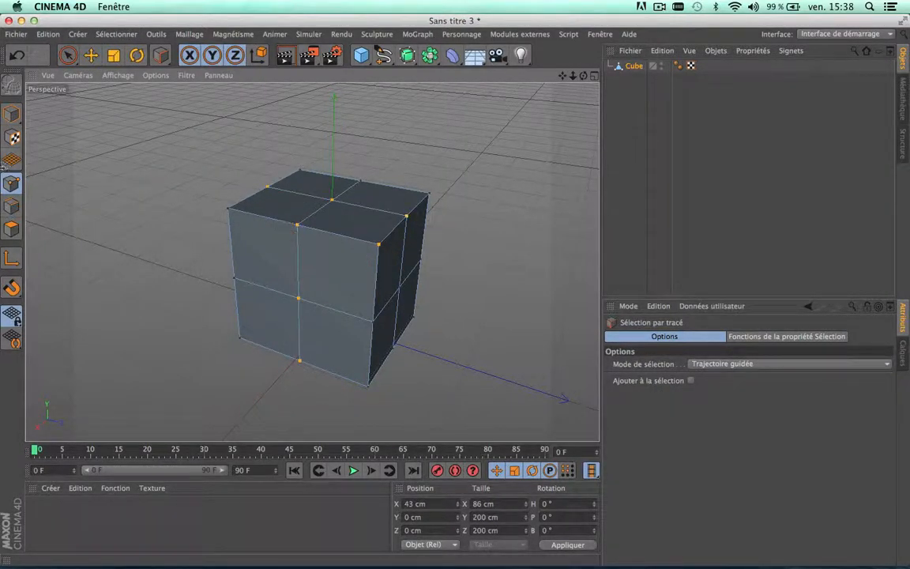
- In Edges mode, select a path of edges across the cube's top with Path Selection, then clear it using Live Selection
click(11, 206)
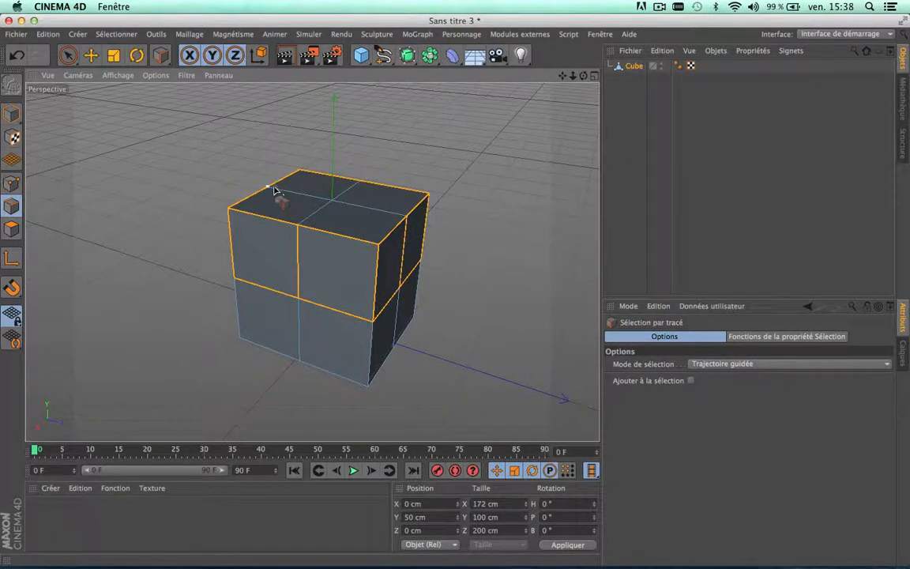
mouse_move(274, 189)
mouse_down()
mouse_move(375, 211)
mouse_move(368, 225)
mouse_move(300, 186)
mouse_move(360, 170)
mouse_up()
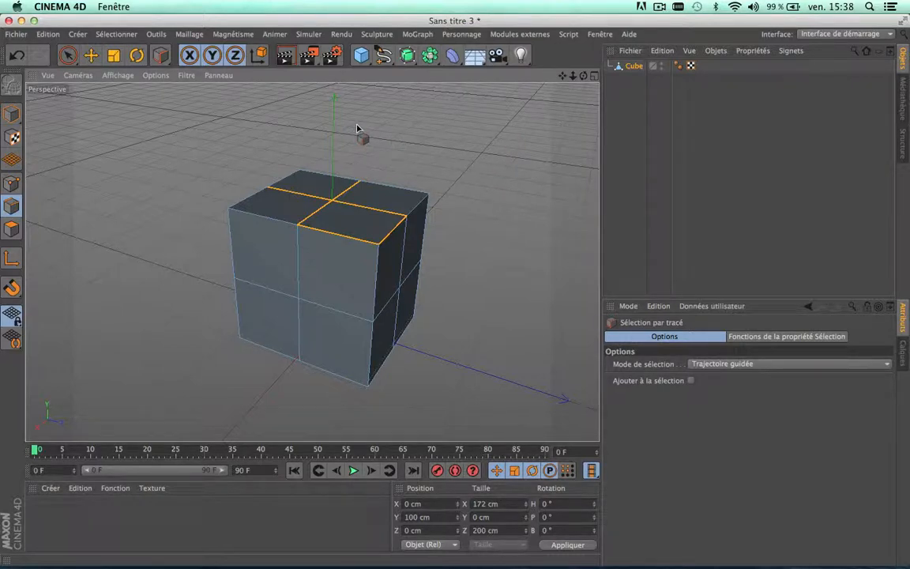
click(68, 54)
click(190, 128)
- In Polygons mode, select the four polygons of the cube's top face with Live Selection and delete them
scroll(505, 160, down, 3)
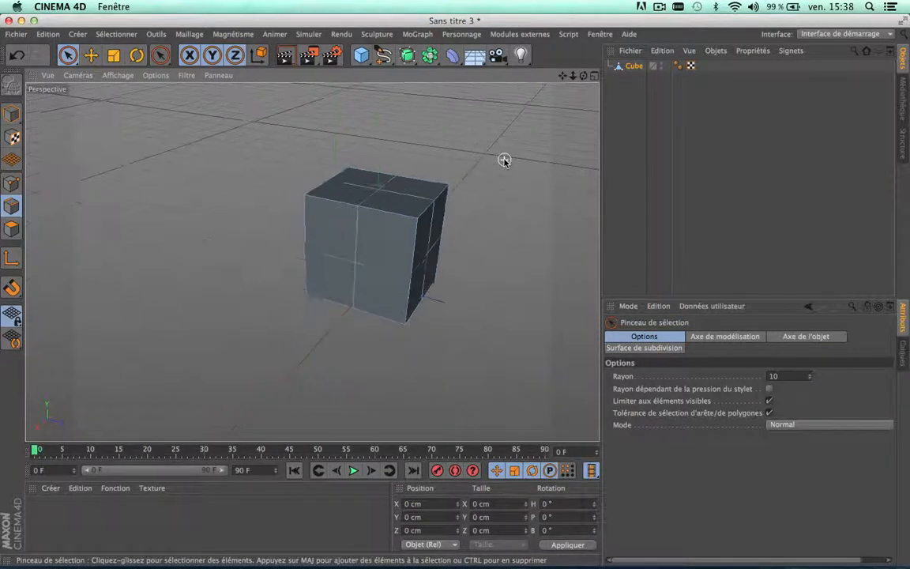
scroll(506, 160, up, 3)
drag(564, 78, 521, 78)
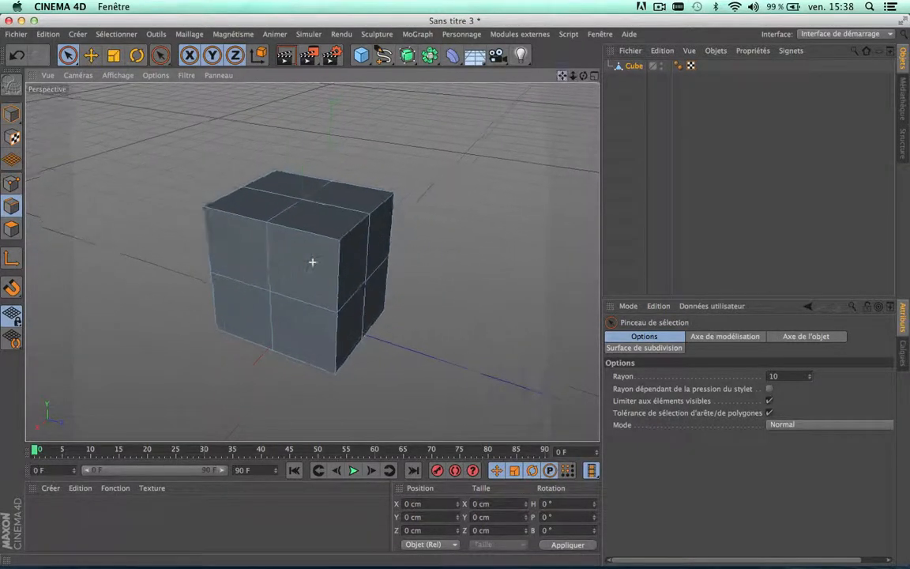
scroll(338, 176, down, 3)
scroll(338, 177, up, 4)
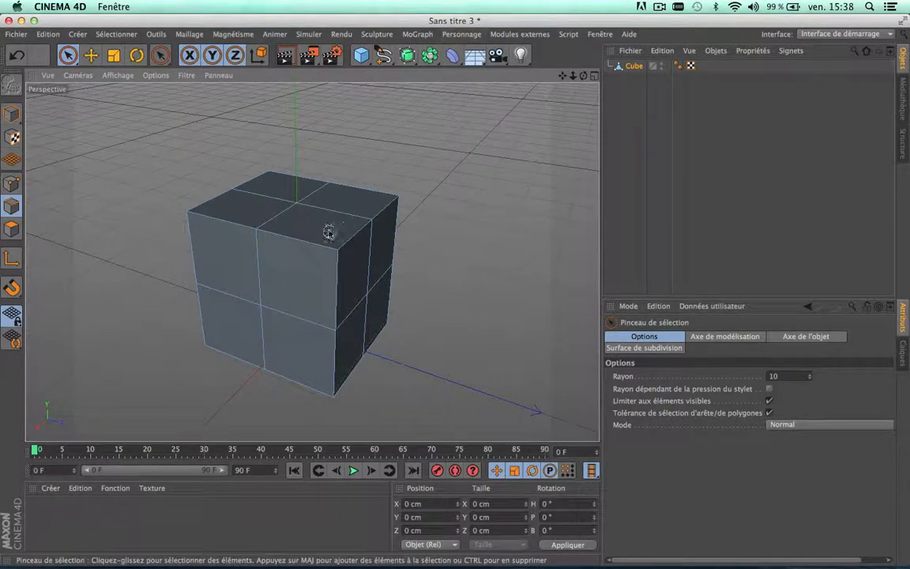
click(12, 228)
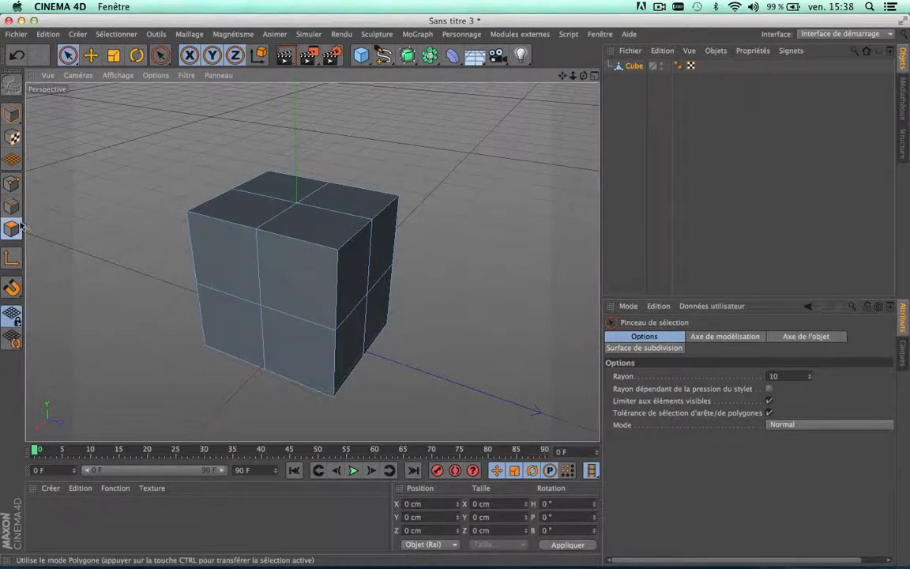
click(298, 200)
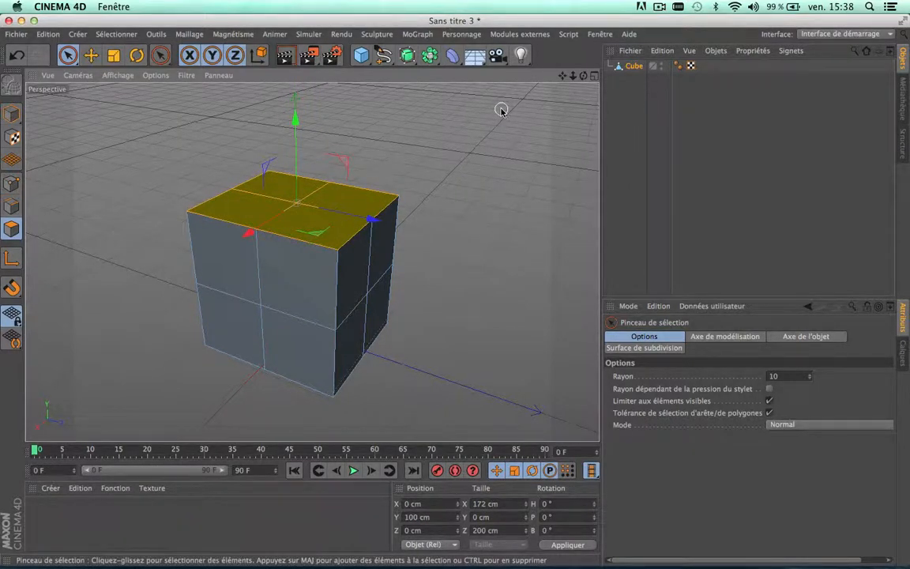
key(Delete)
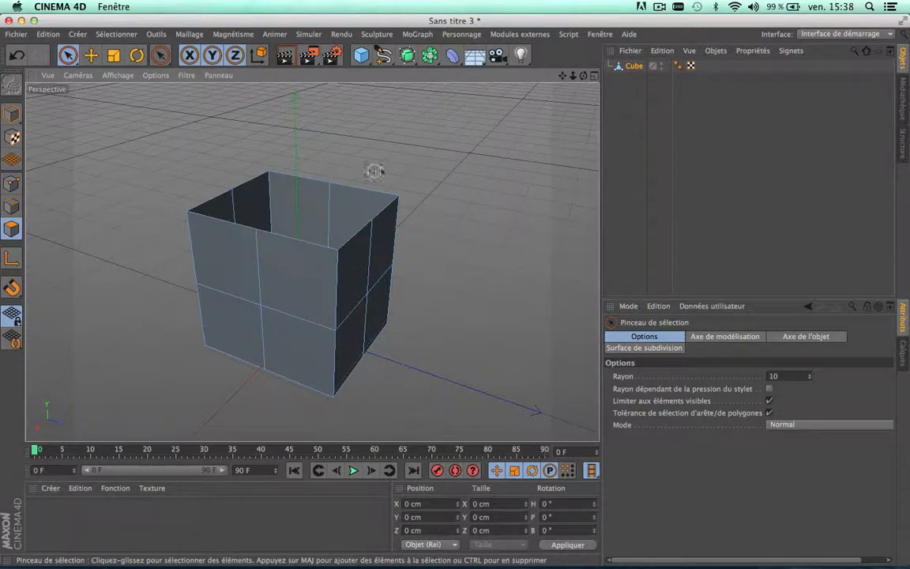
- Close the open top of the cube with the Close Polygon Hole tool
scroll(389, 143, up, 3)
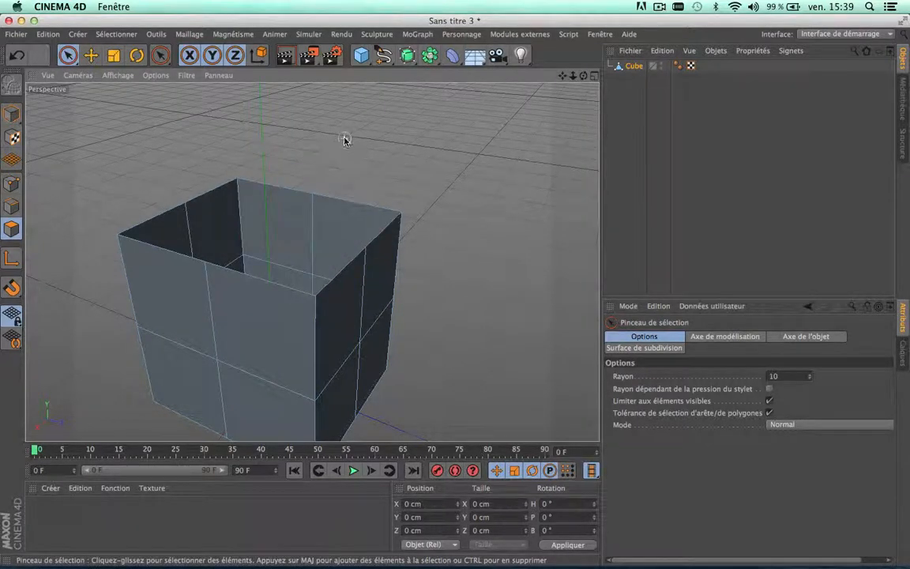
scroll(345, 139, down, 2)
scroll(345, 139, up, 2)
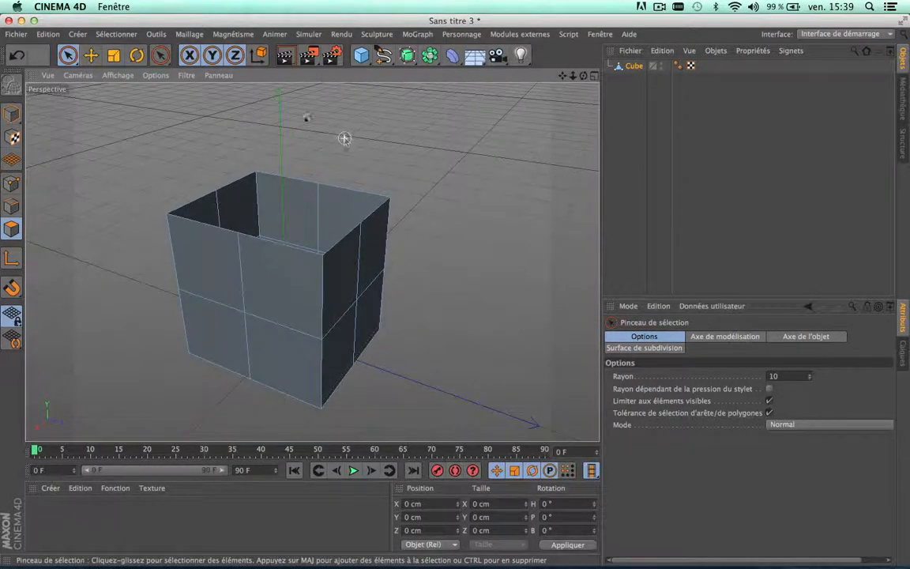
click(188, 36)
mouse_move(188, 86)
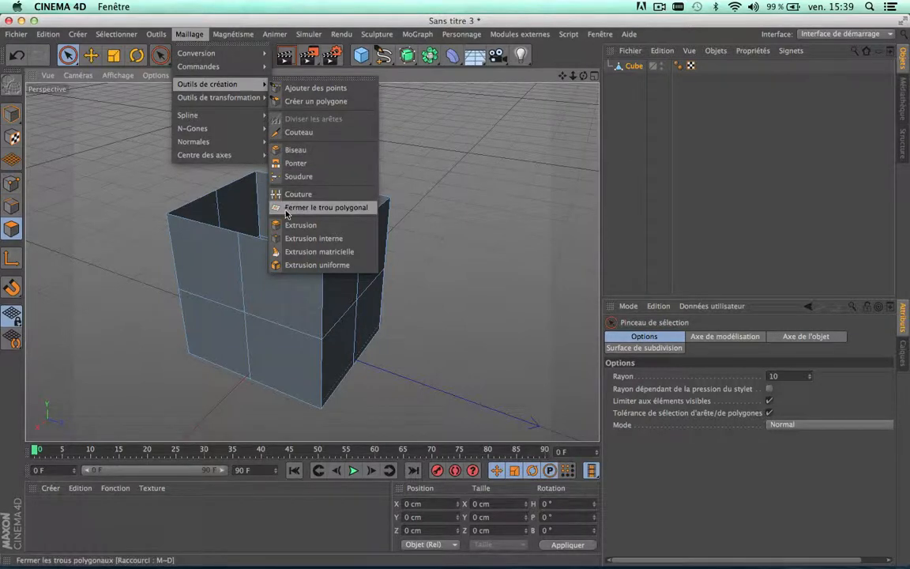
click(346, 208)
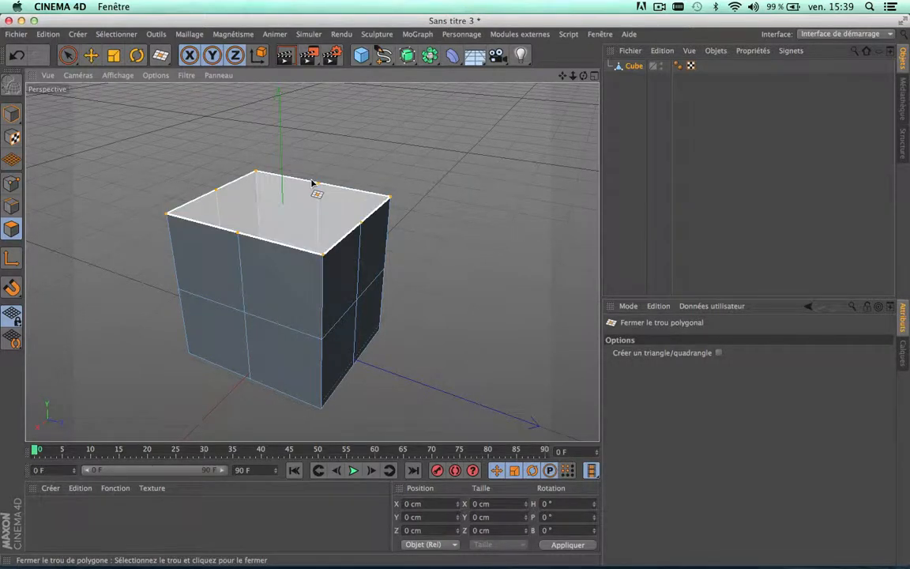
click(312, 183)
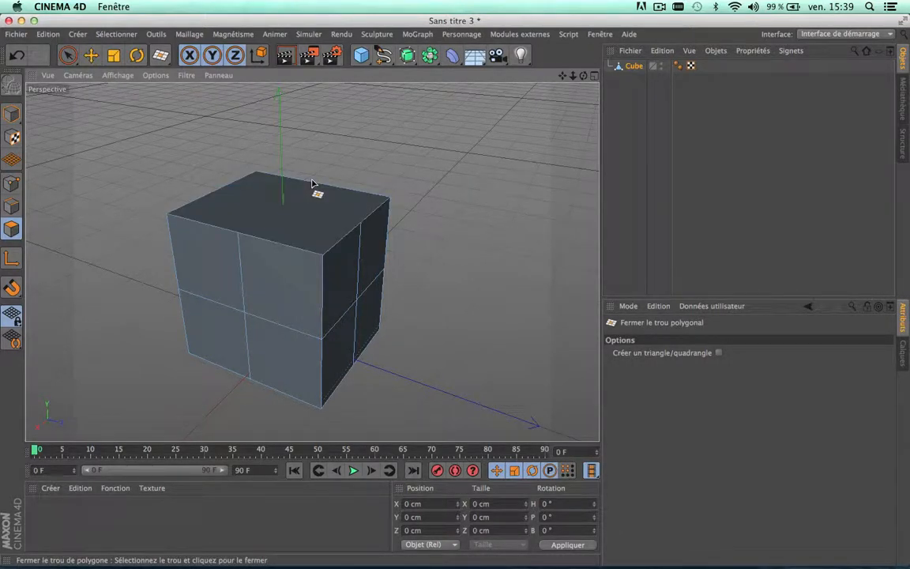
scroll(381, 131, up, 5)
scroll(381, 131, down, 7)
scroll(381, 131, up, 4)
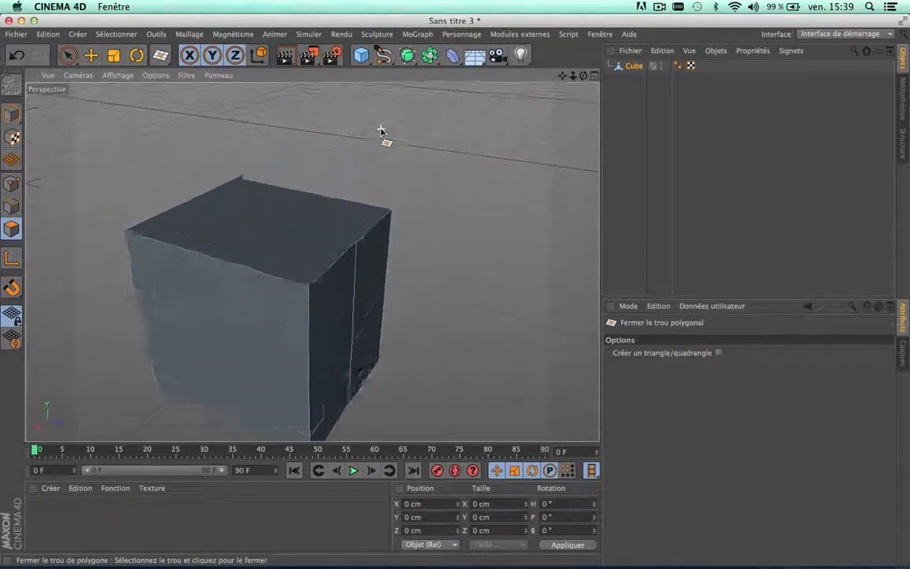
scroll(381, 131, down, 3)
drag(560, 75, 587, 132)
scroll(407, 224, up, 3)
scroll(408, 224, down, 3)
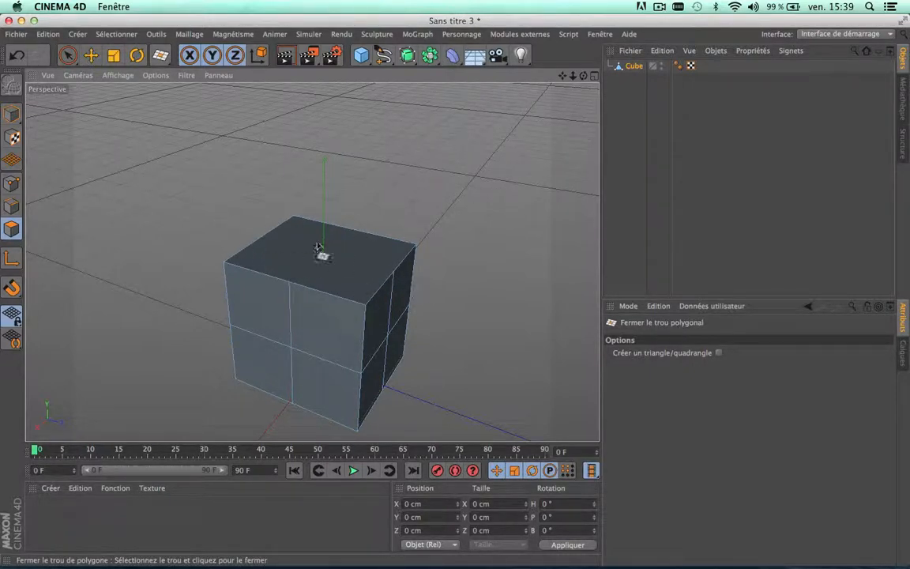
- In Points mode, select the stray point at the centre of the cube's top with Live Selection, then clear the selection
click(189, 34)
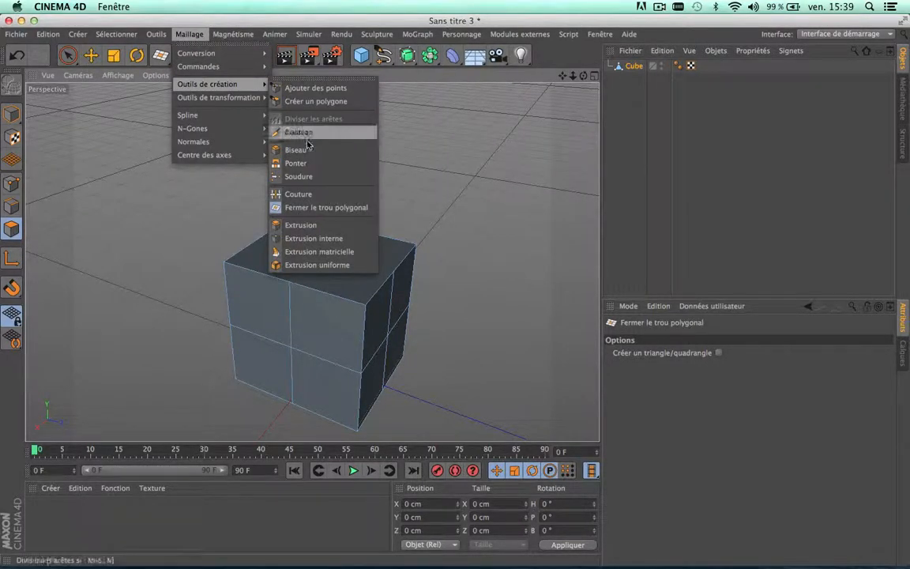
click(306, 131)
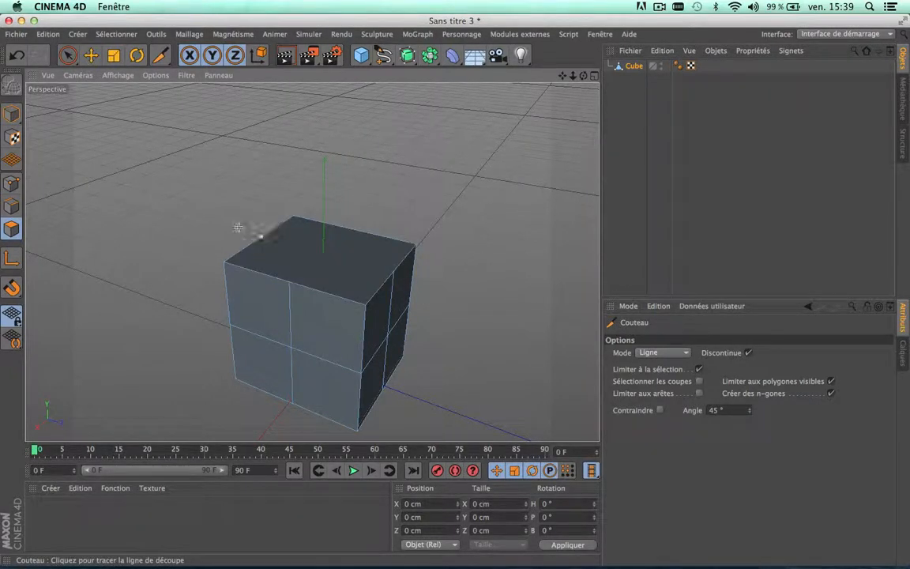
click(12, 183)
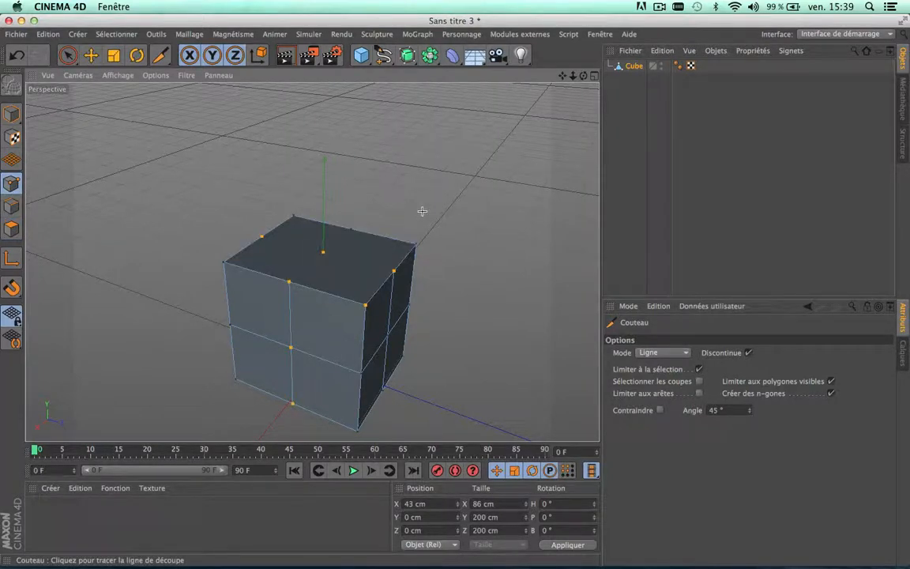
drag(422, 211, 224, 85)
click(67, 54)
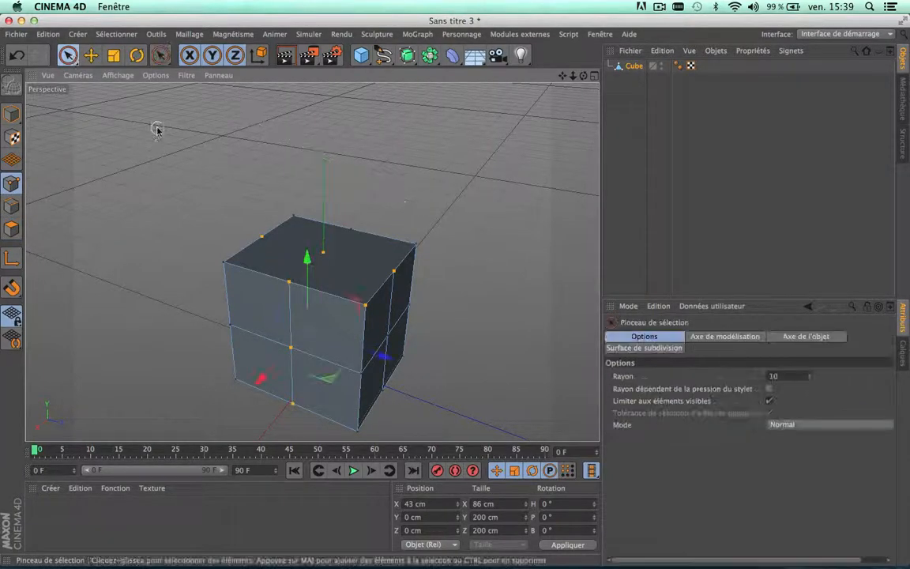
click(324, 251)
scroll(368, 243, up, 4)
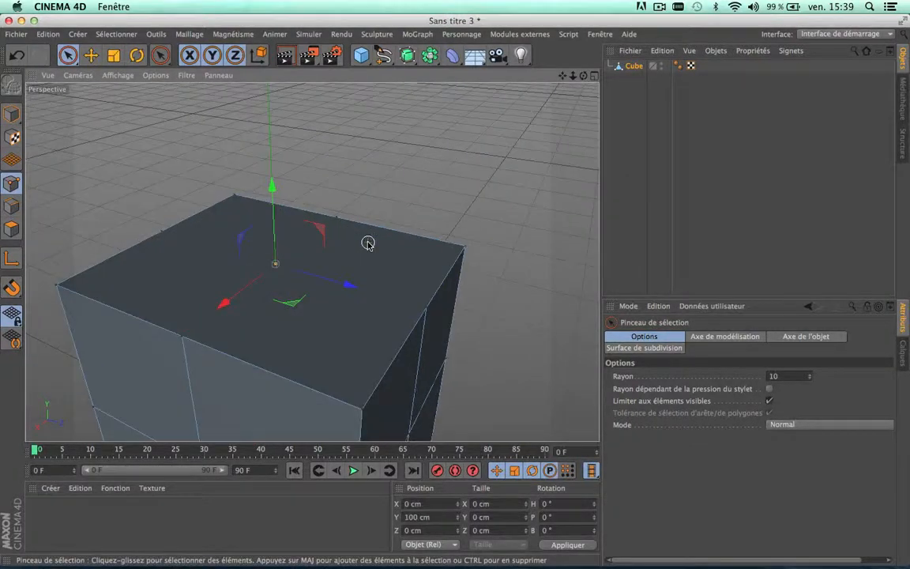
click(367, 244)
scroll(386, 167, down, 3)
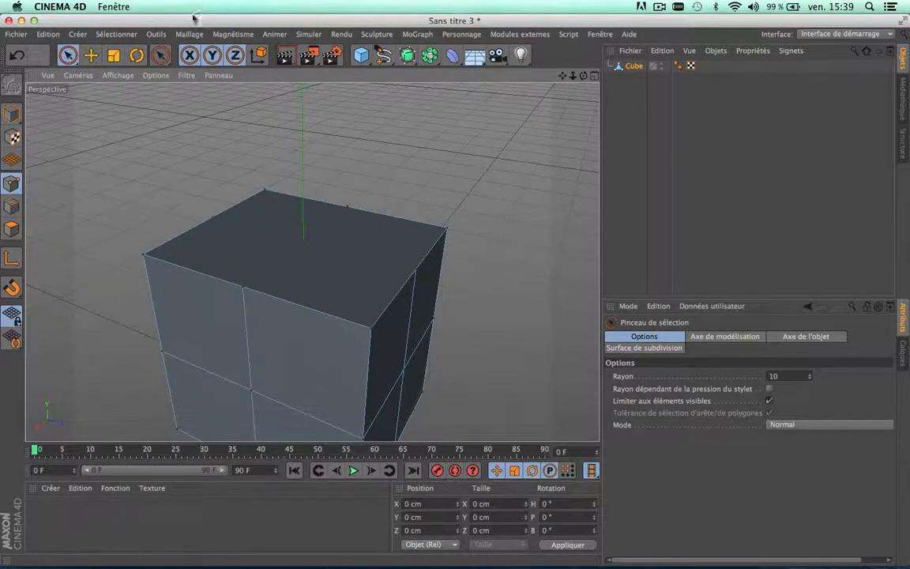
- With the Knife in Ligne mode, cut two crossing lines between the edge midpoints of the cube's top face
drag(160, 55, 210, 95)
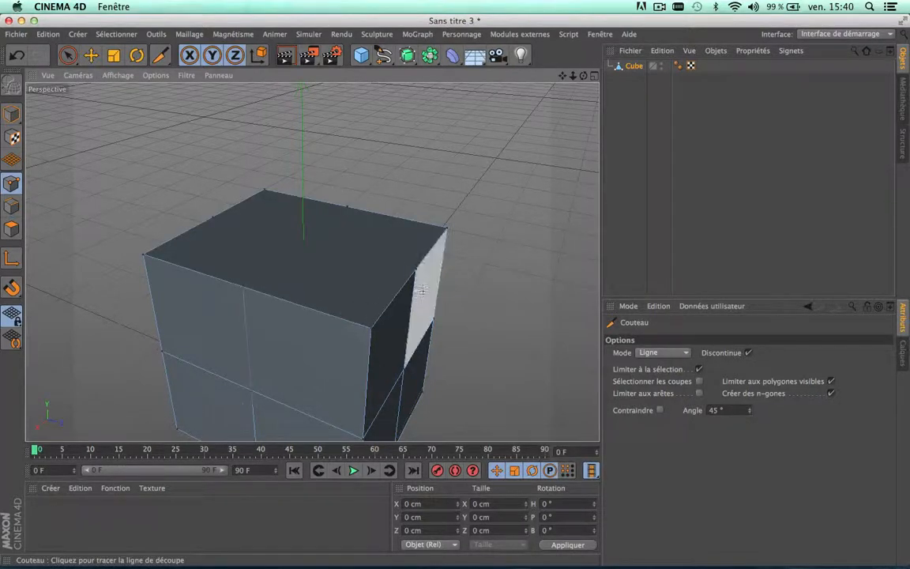
mouse_move(415, 269)
mouse_down()
mouse_move(238, 207)
mouse_move(216, 218)
mouse_up()
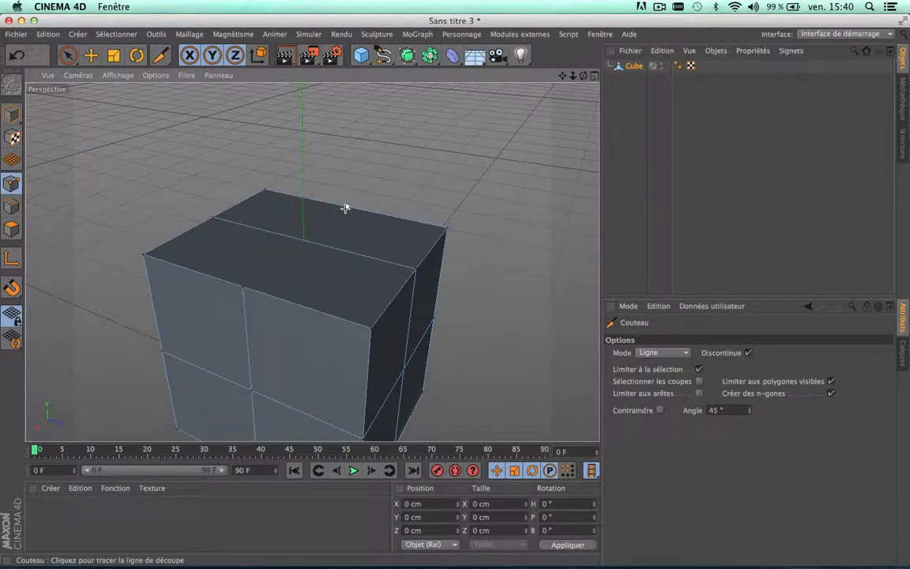
drag(347, 207, 246, 286)
scroll(482, 148, down, 3)
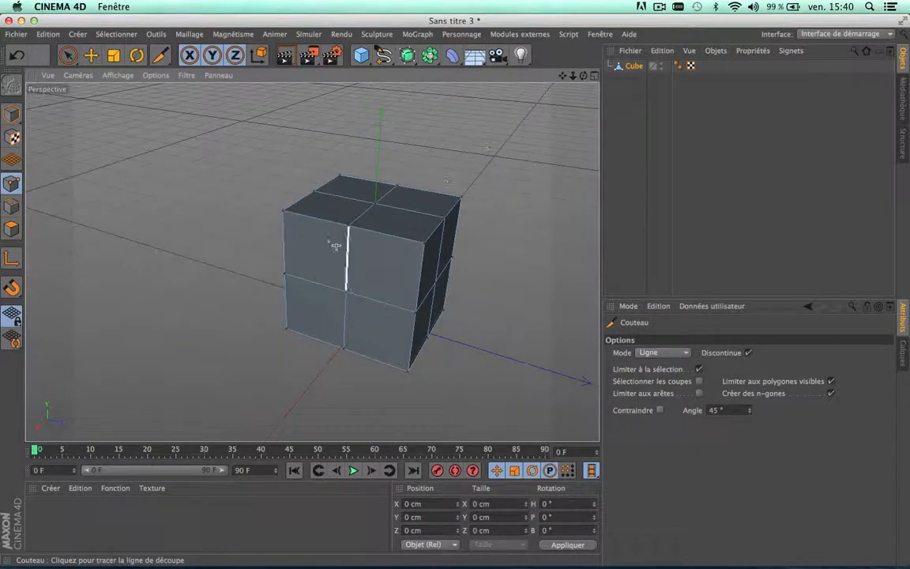
- With the Knife, cut a corner-to-corner diagonal across the cube's top and two crossing diagonals in one adjacent quadrant
scroll(492, 123, up, 5)
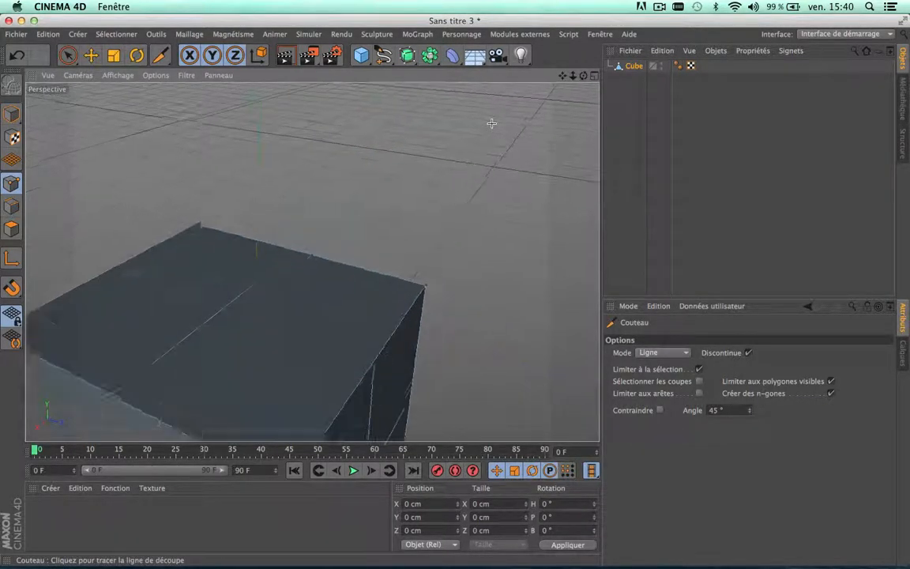
scroll(491, 123, down, 5)
scroll(392, 117, up, 2)
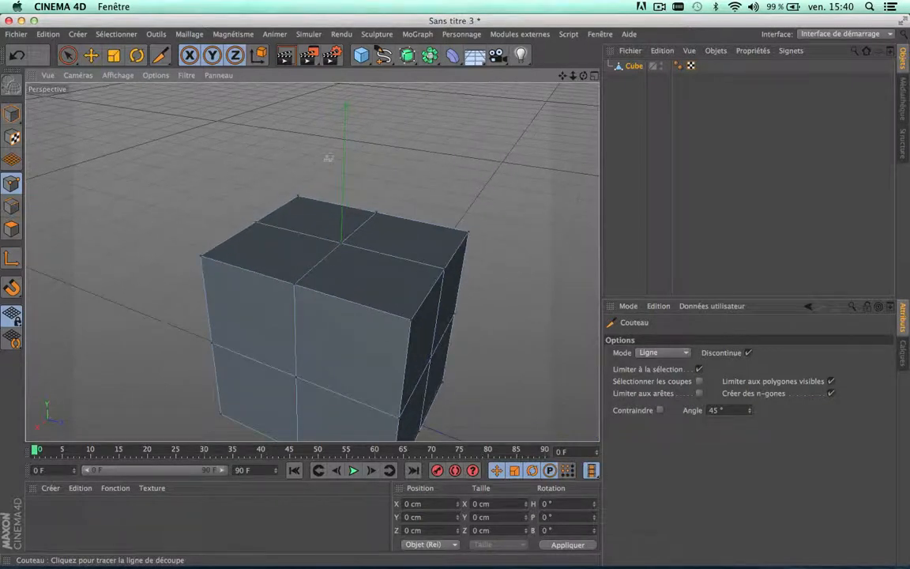
click(298, 197)
scroll(315, 200, up, 5)
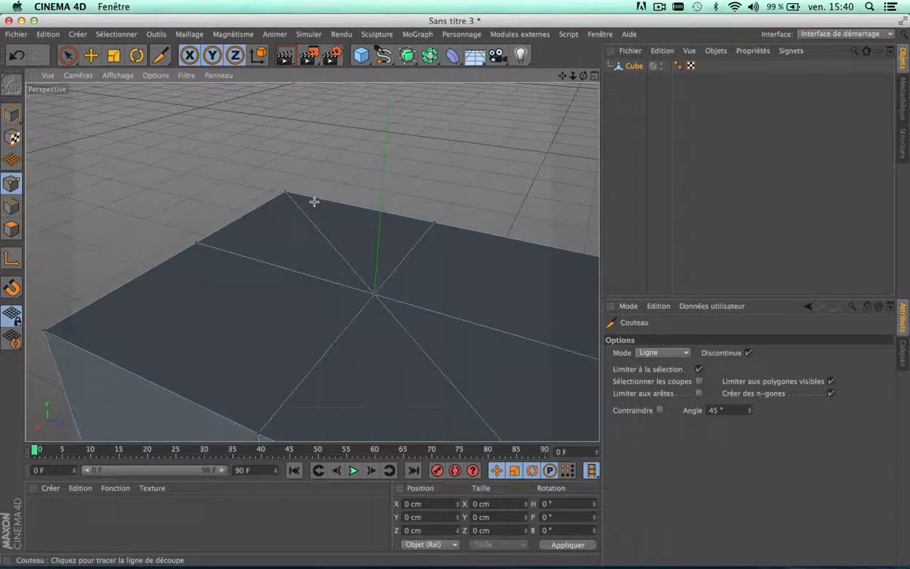
scroll(87, 320, down, 3)
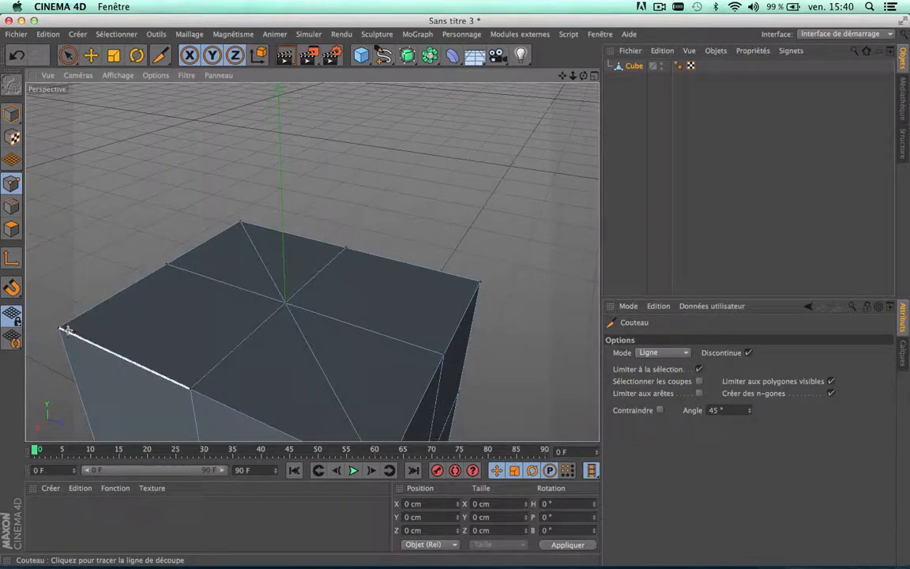
click(59, 325)
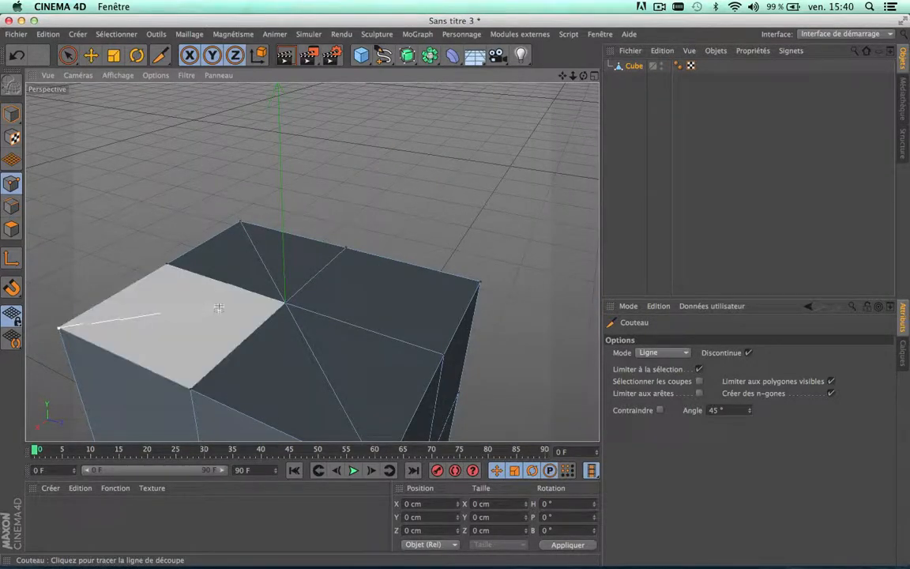
click(284, 303)
click(190, 390)
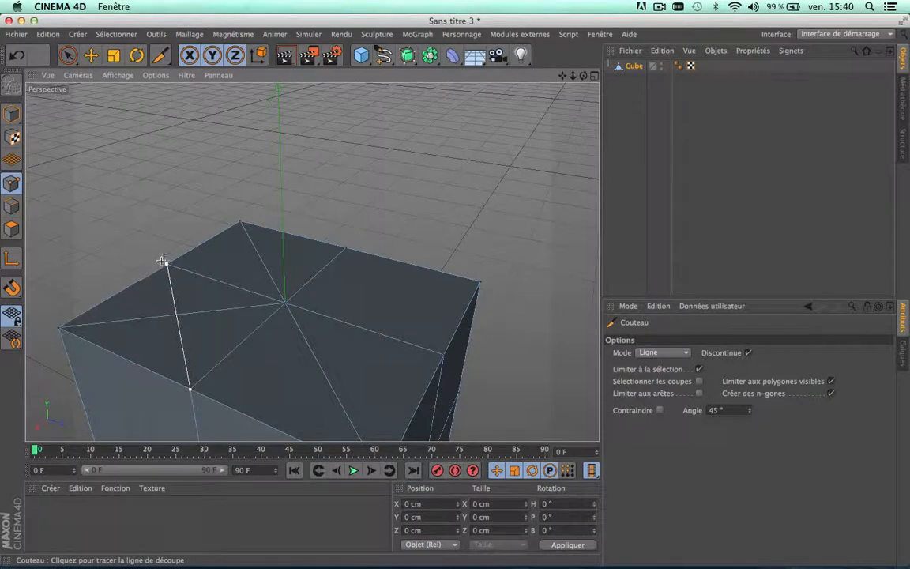
scroll(511, 141, down, 3)
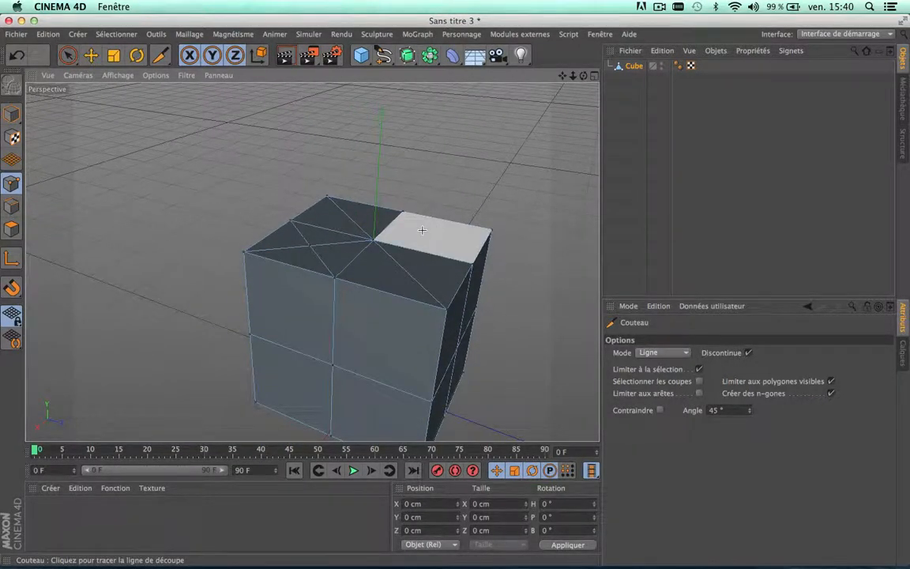
- Undo all the Knife line cuts on the cube's top face
key(super+z)
key(super+z)
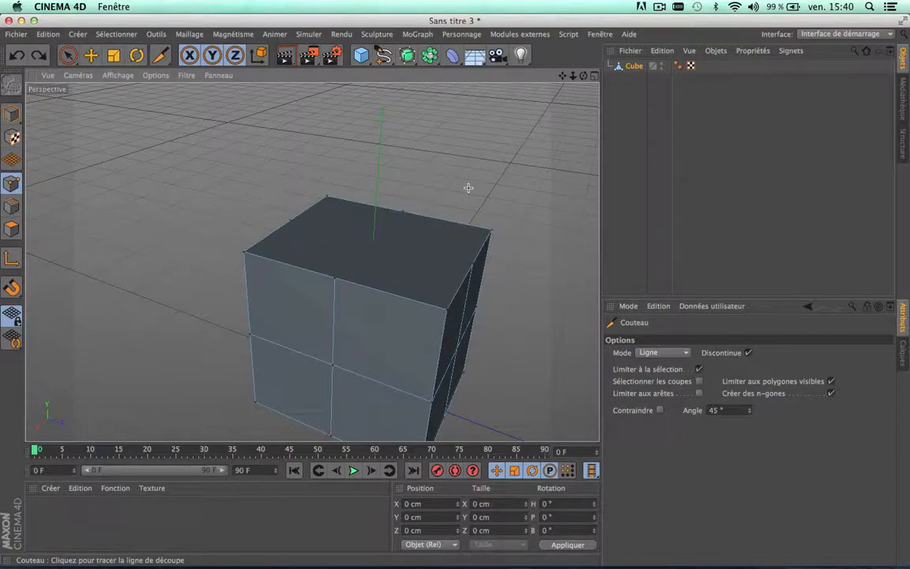
scroll(469, 158, down, 2)
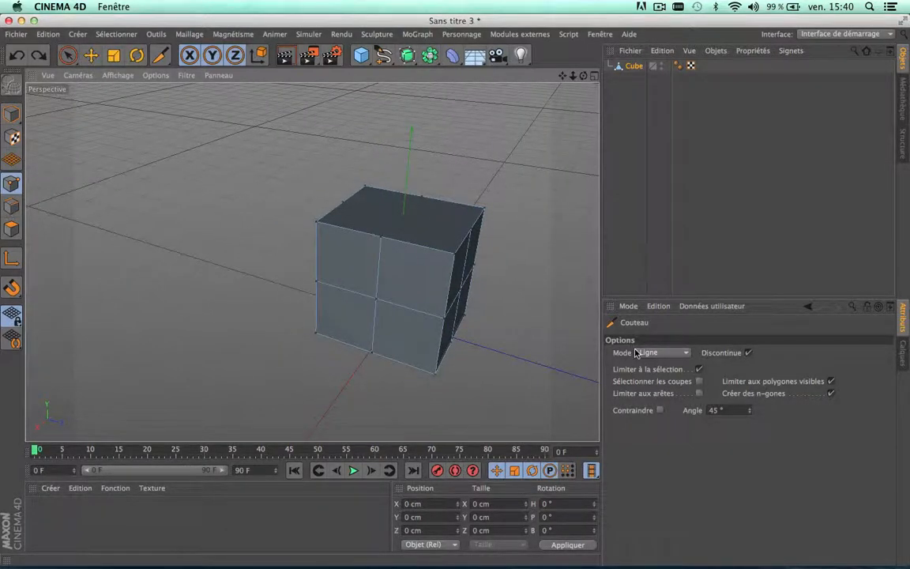
- Set the Knife mode to Boucle and cut several vertical loops around the cube near its +Z side
click(671, 353)
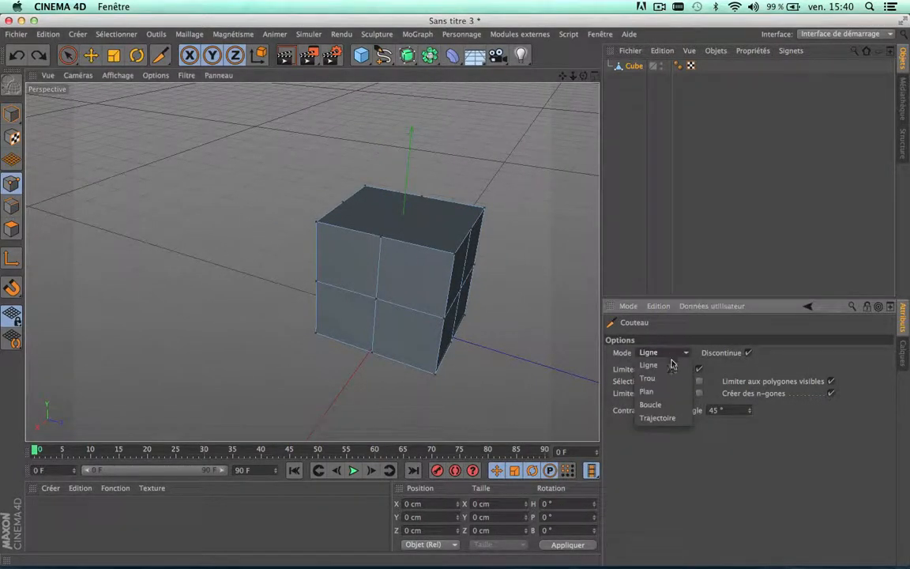
click(649, 404)
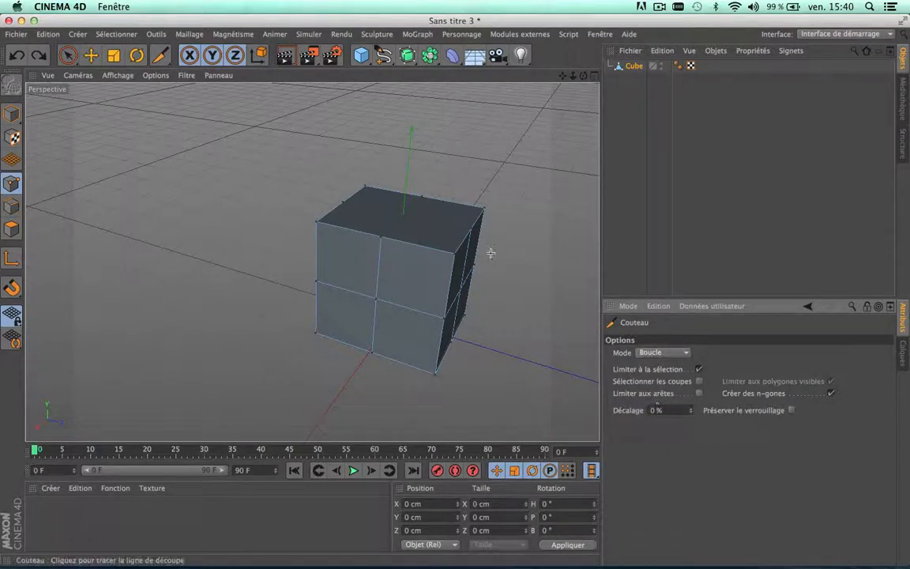
click(444, 254)
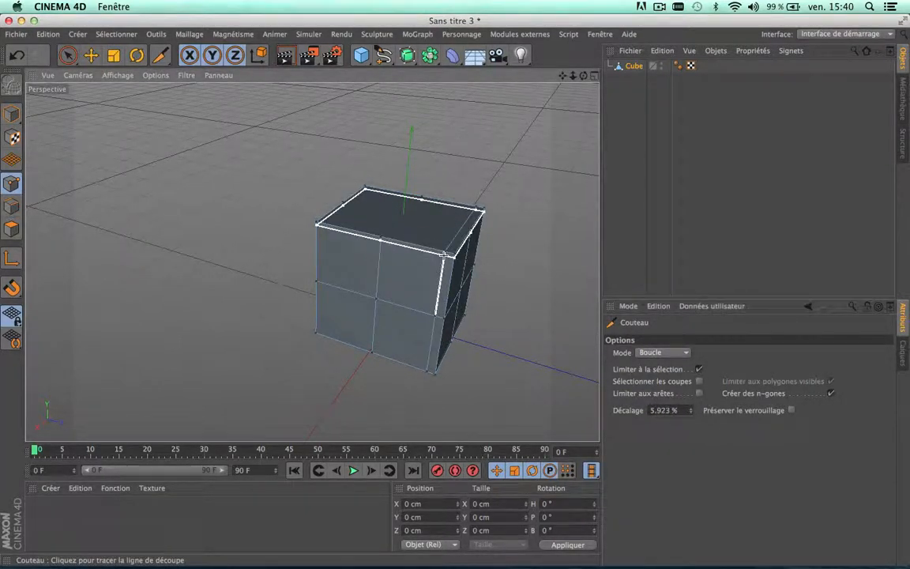
click(407, 247)
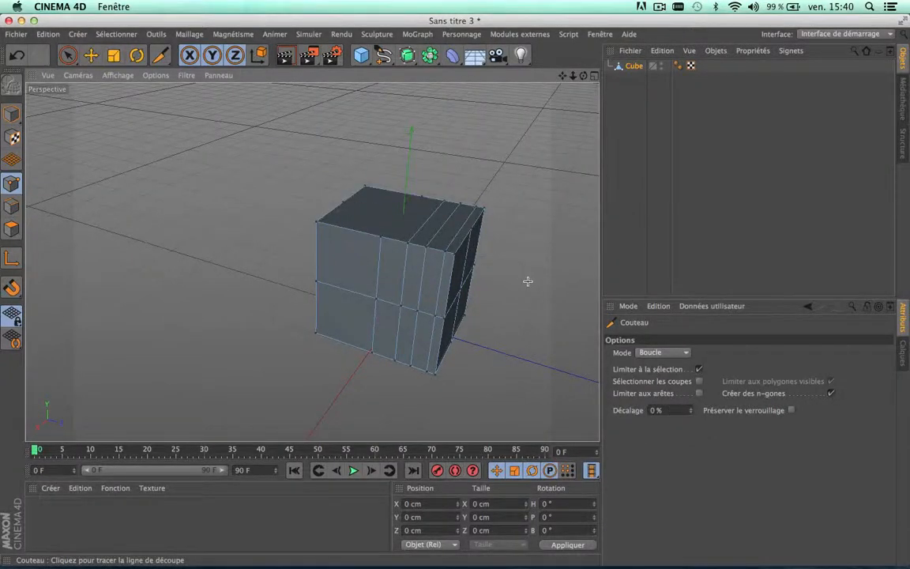
scroll(523, 271, up, 3)
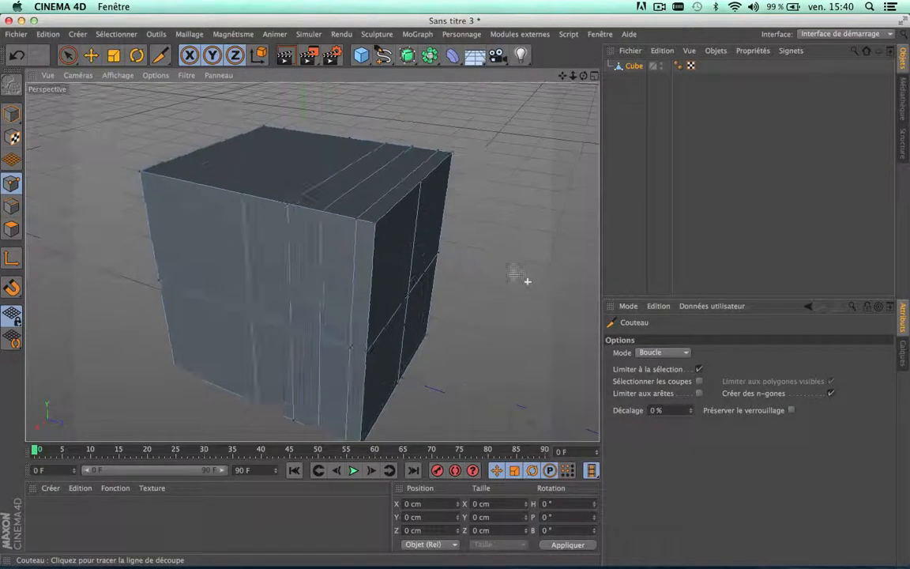
click(235, 195)
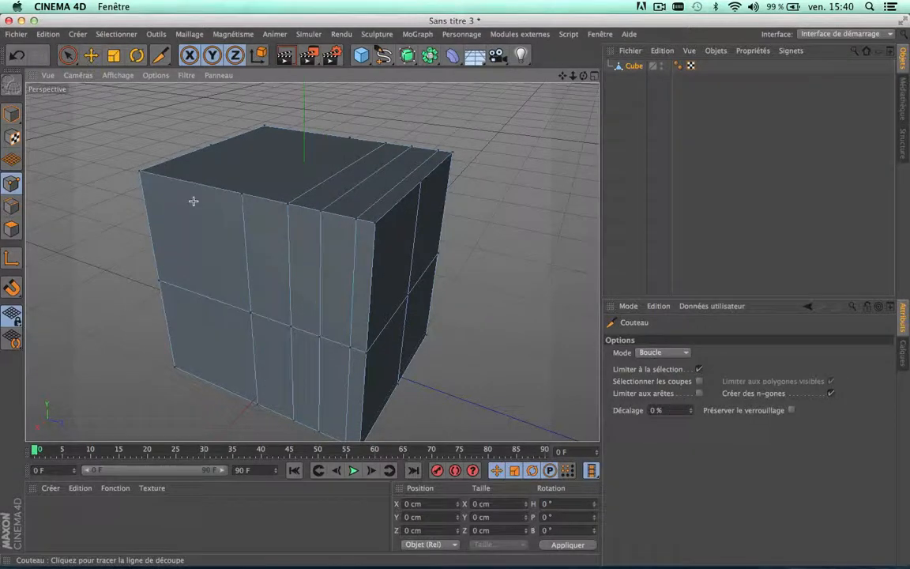
- Cut several horizontal loops around the cube at different heights, both above and below its middle edge
click(158, 251)
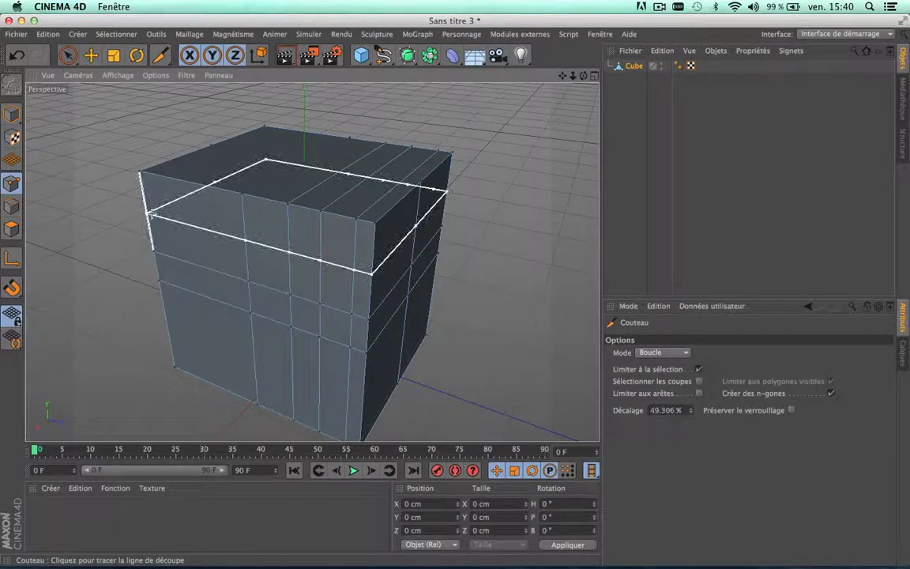
click(145, 193)
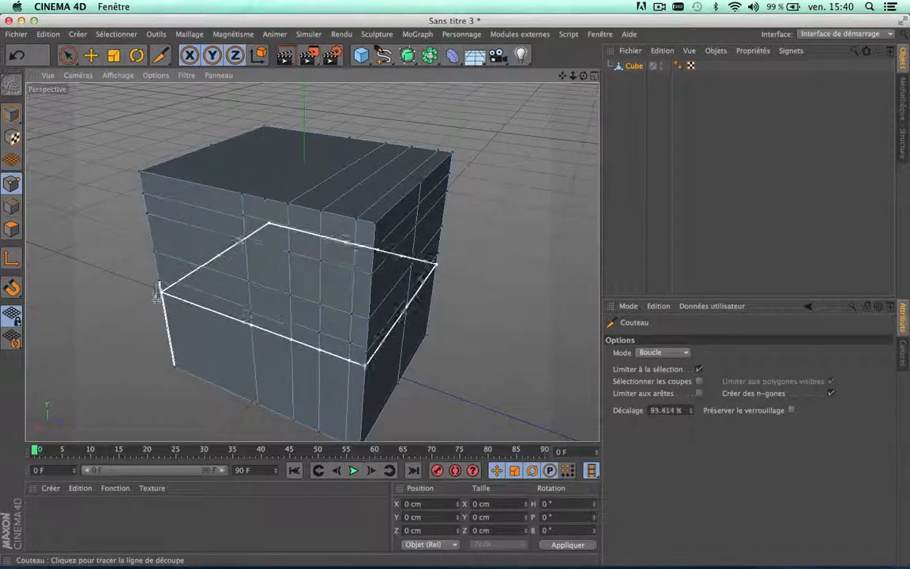
click(168, 326)
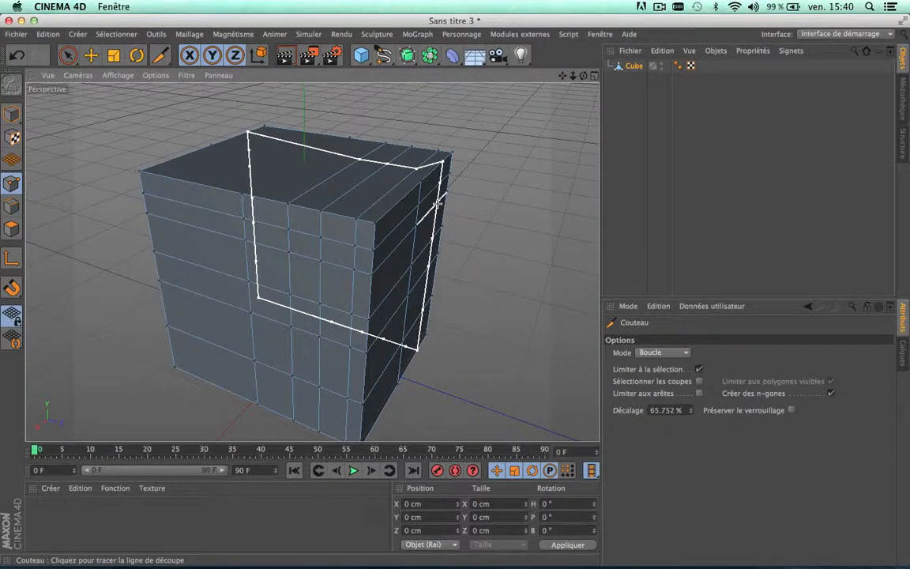
- Undo all the vertical and horizontal loop cuts on the cube
key(super+z)
key(super+z)
key(super+z)
key(super+z)
key(super+z)
key(super+z)
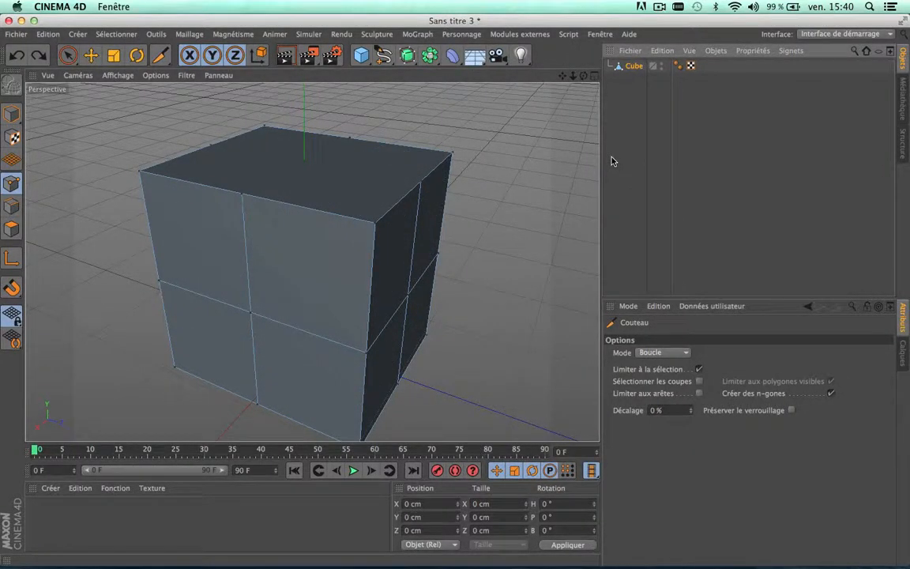
- Undo further, past the hole closing and the polygon deletion, to restore the four polygons of the cube's top
key(super+z)
key(super+z)
key(super+z)
key(super+z)
scroll(526, 168, down, 1)
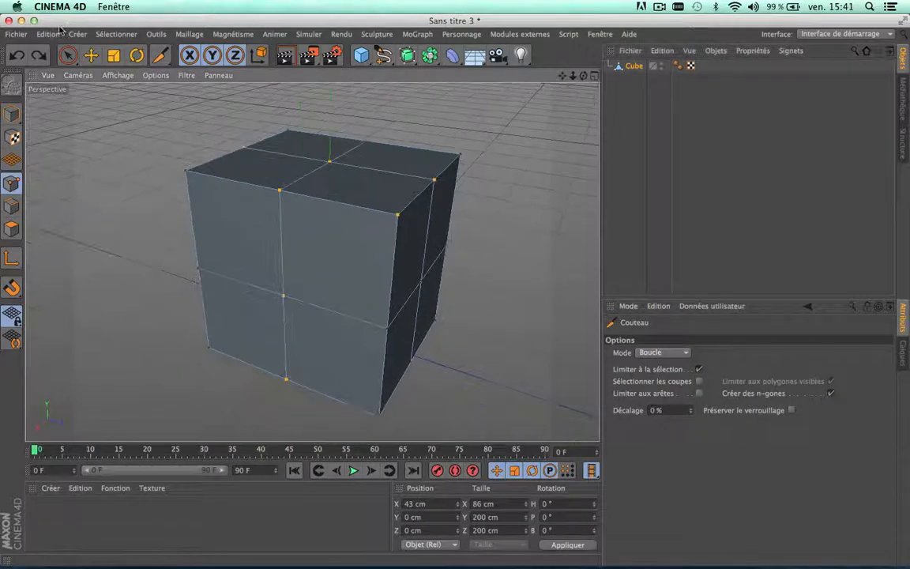
- Clear the point selection on the cube using Live Selection
click(67, 54)
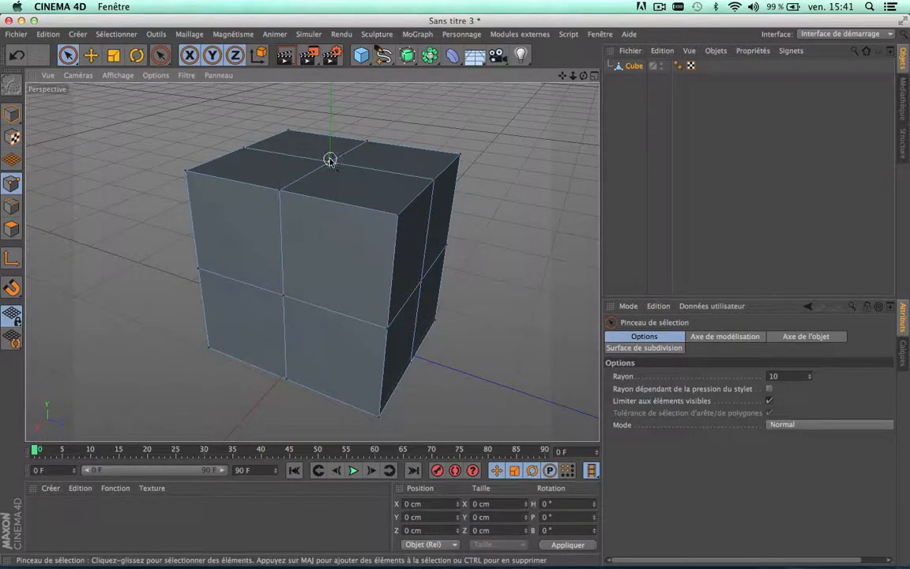
scroll(330, 160, down, 2)
scroll(330, 159, up, 1)
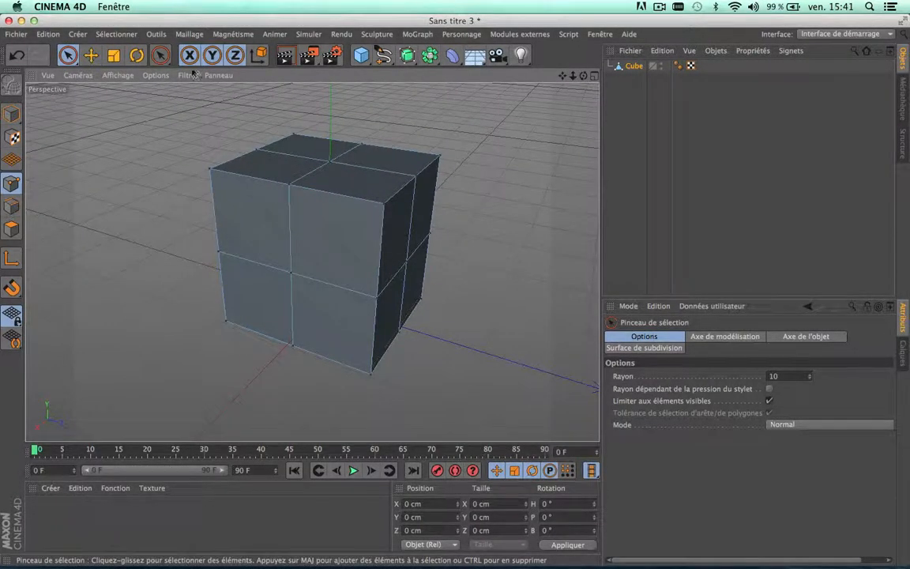
click(189, 34)
mouse_move(209, 84)
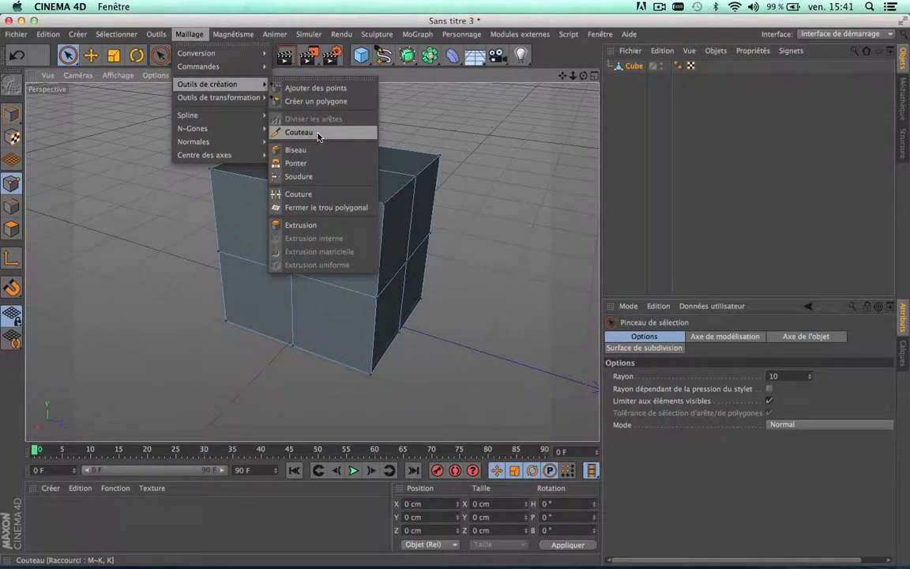
click(299, 226)
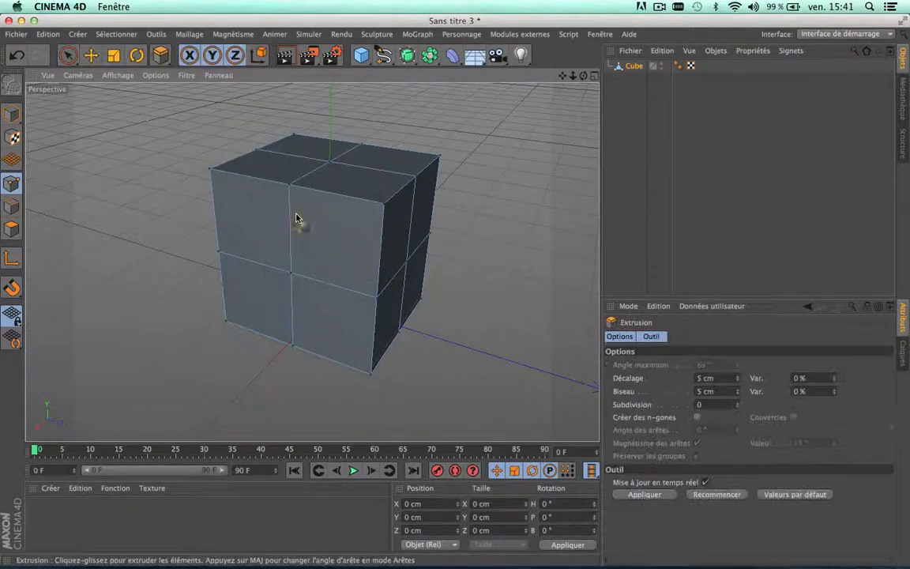
- Return to Live Selection in Polygons mode with the four polygons of the cube's top face selected
click(70, 60)
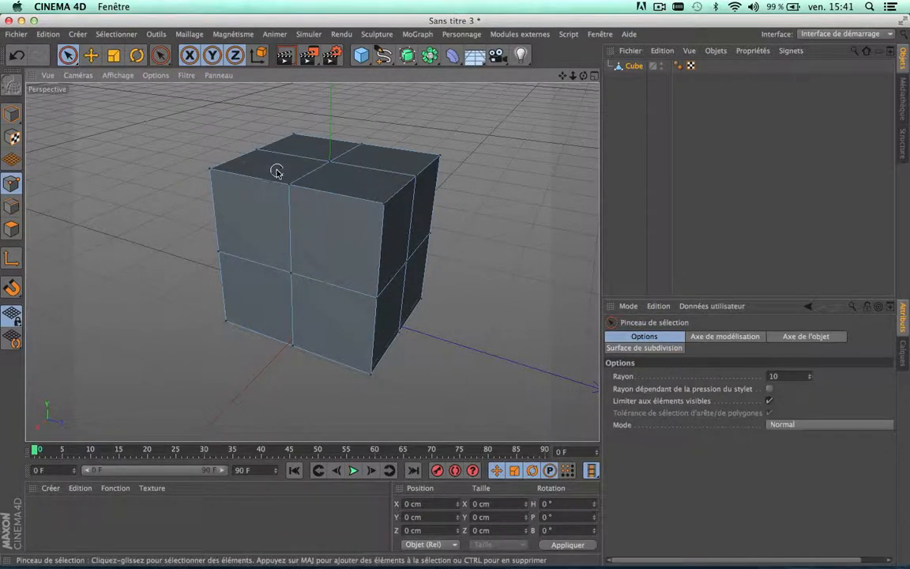
click(16, 233)
alt+right_drag(461, 134, 531, 106)
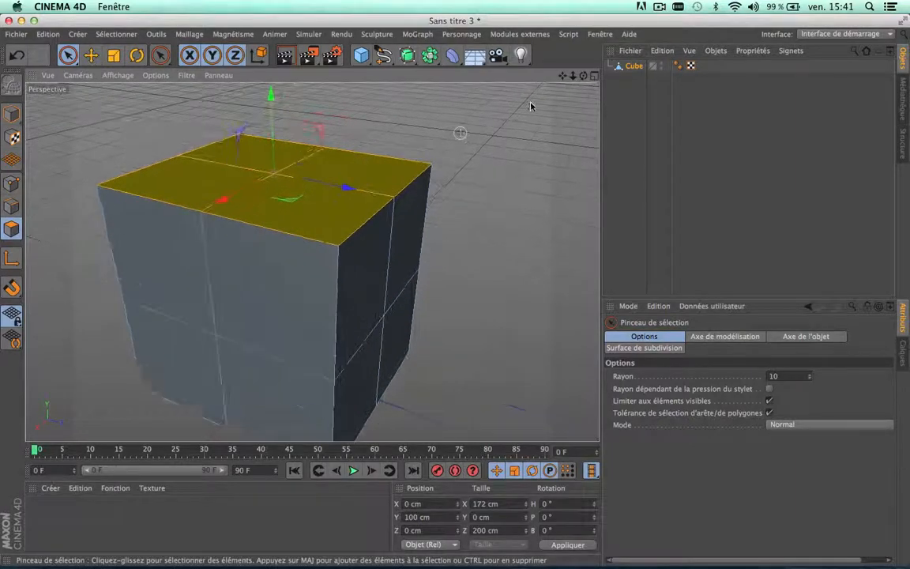
- Extrude the four selected polygons of the cube's top upward in several successive stages, the last about 14 cm
click(160, 55)
click(190, 95)
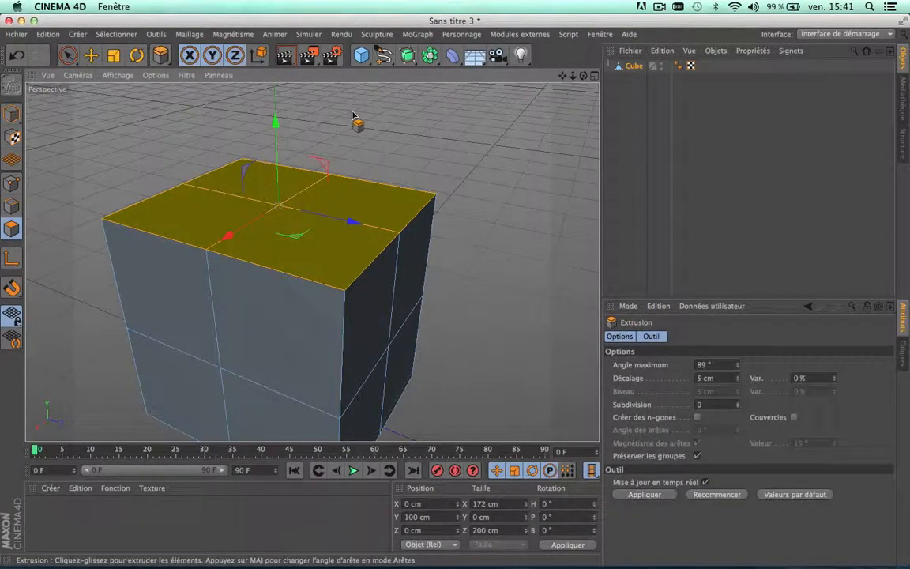
drag(441, 135, 478, 149)
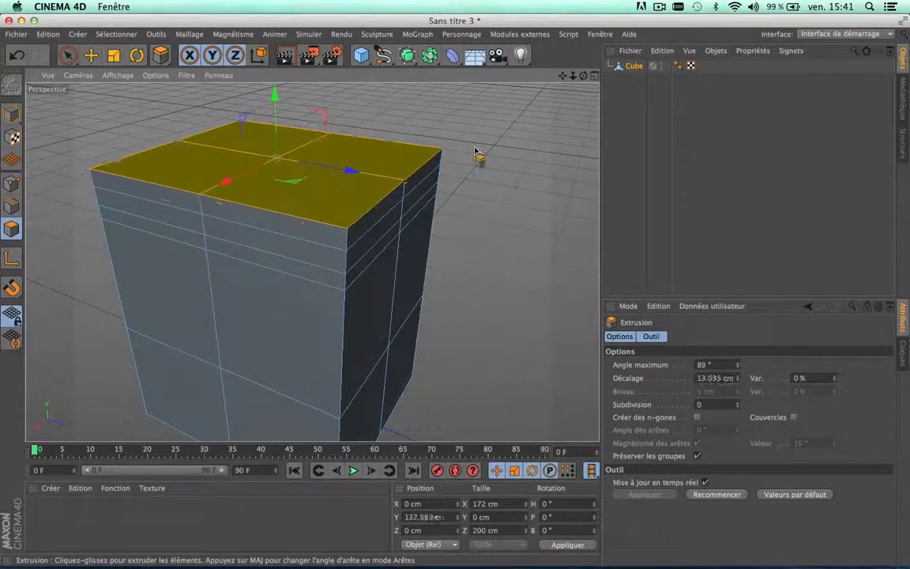
drag(485, 184, 493, 184)
drag(373, 209, 385, 237)
- Undo all the extrusions of the cube's top polygons
key(super+z)
key(super+z)
key(super+z)
key(super+z)
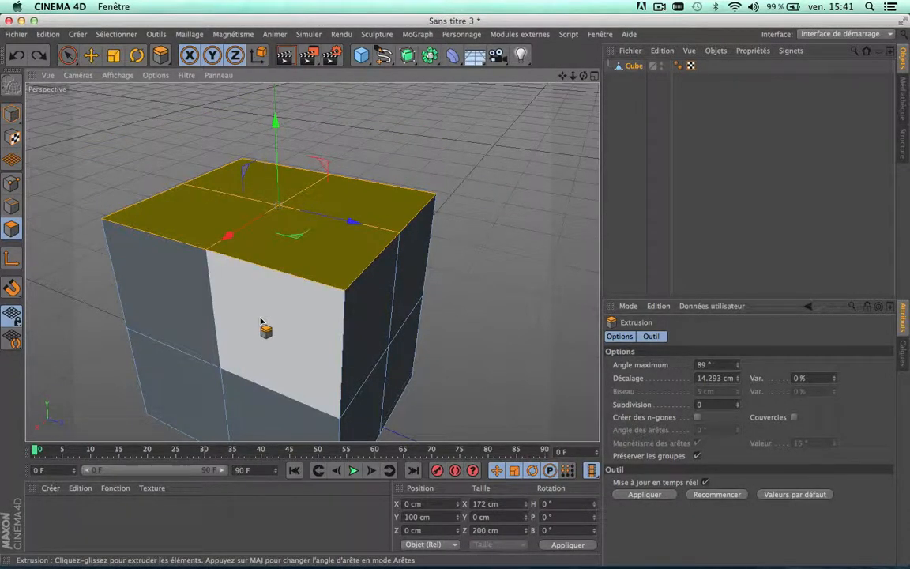
- Select one upper polygon on the cube's front and the diagonally opposite top polygon, and extrude both by about 63 cm
click(192, 304)
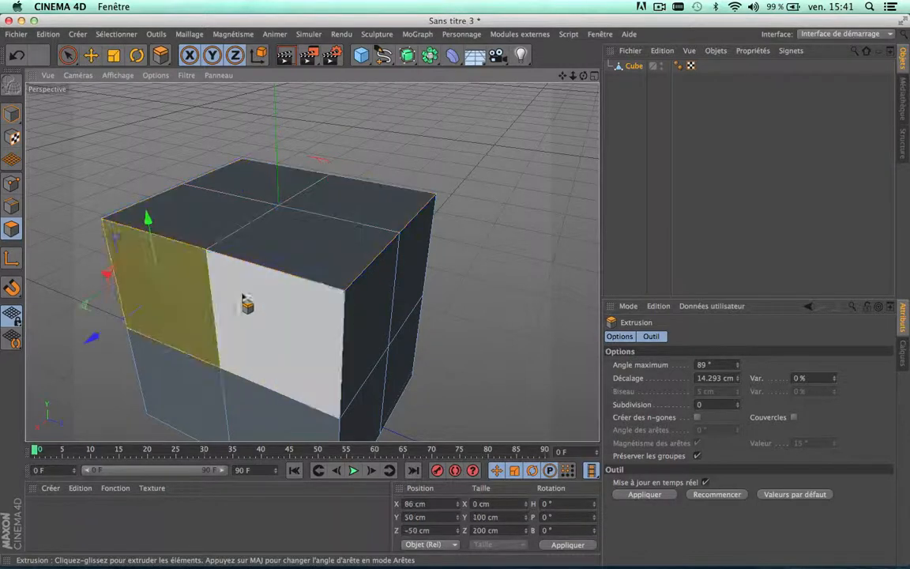
shift+click(364, 214)
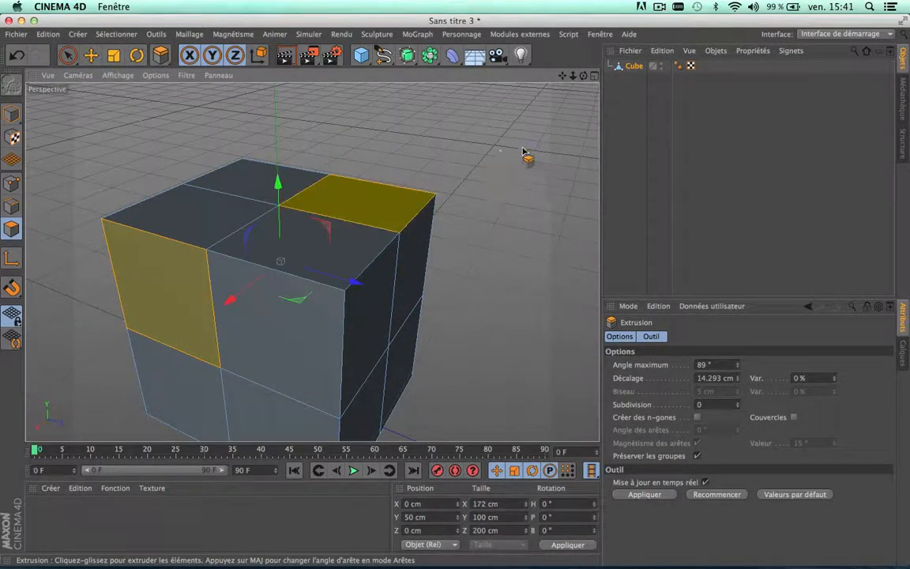
drag(455, 283, 505, 284)
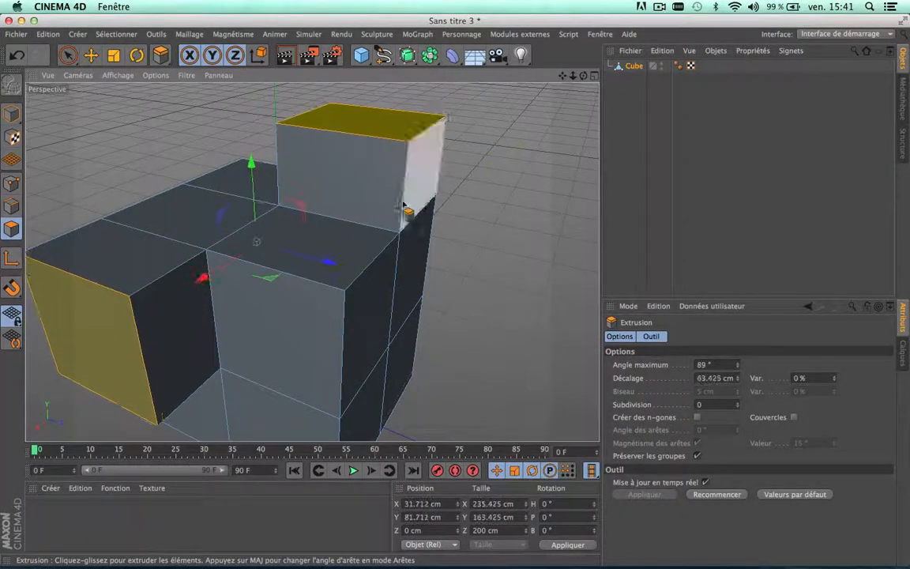
- Extrude the raised block's outer side polygon and the cube's lower side polygon beneath it by about 73 cm
alt+drag(366, 190, 362, 209)
click(405, 188)
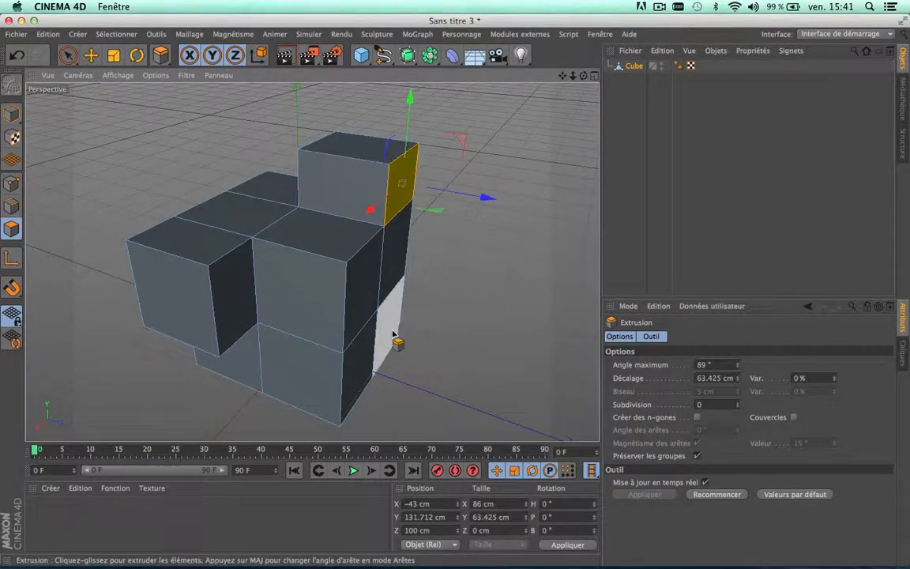
shift+click(392, 333)
drag(518, 207, 577, 206)
- Extrude the top polygons of the upper side block and the front block upward by about 55 cm
click(418, 219)
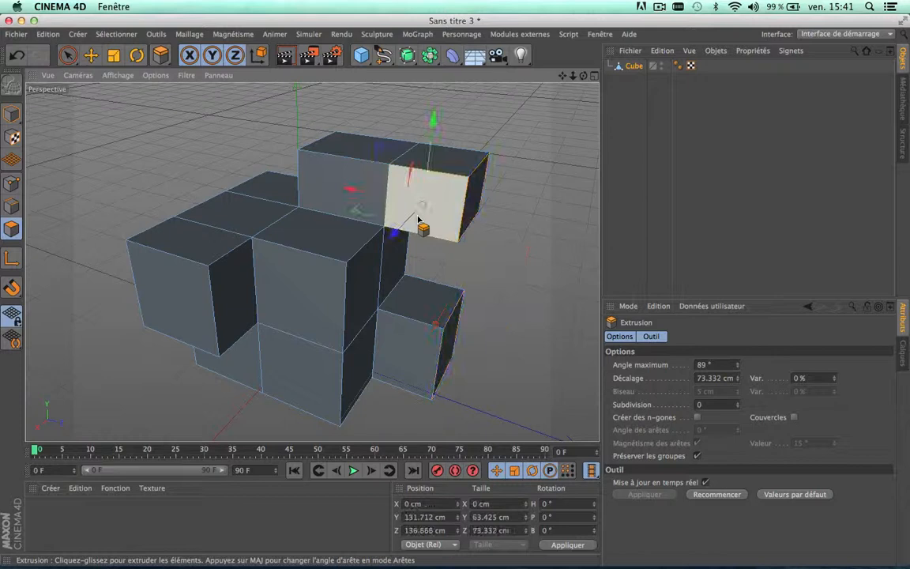
click(438, 159)
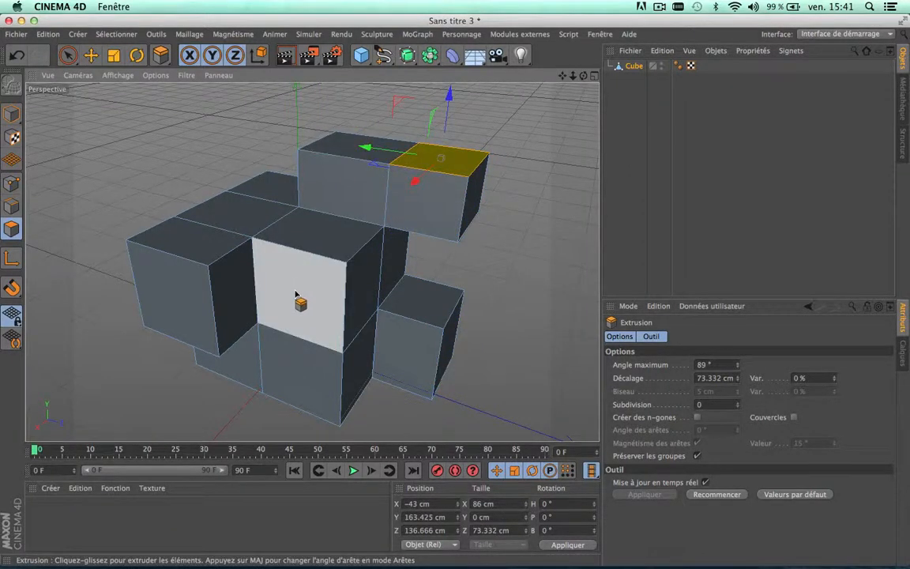
shift+click(204, 241)
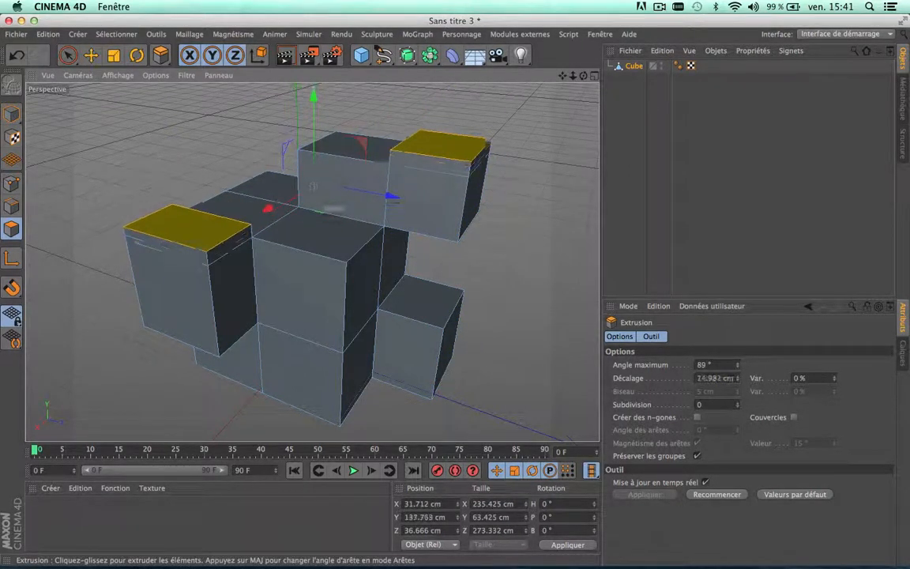
drag(333, 209, 395, 209)
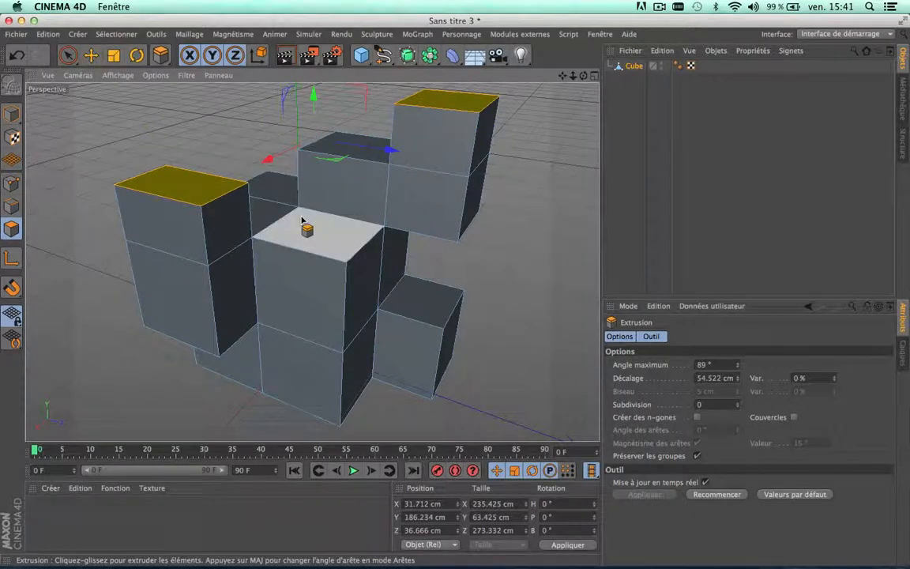
- Undo all the block extrusions to restore the plain cube, and clear the polygon selection
scroll(300, 220, up, 2)
scroll(301, 220, down, 5)
key(super+z)
key(super+z)
key(super+z)
key(super+z)
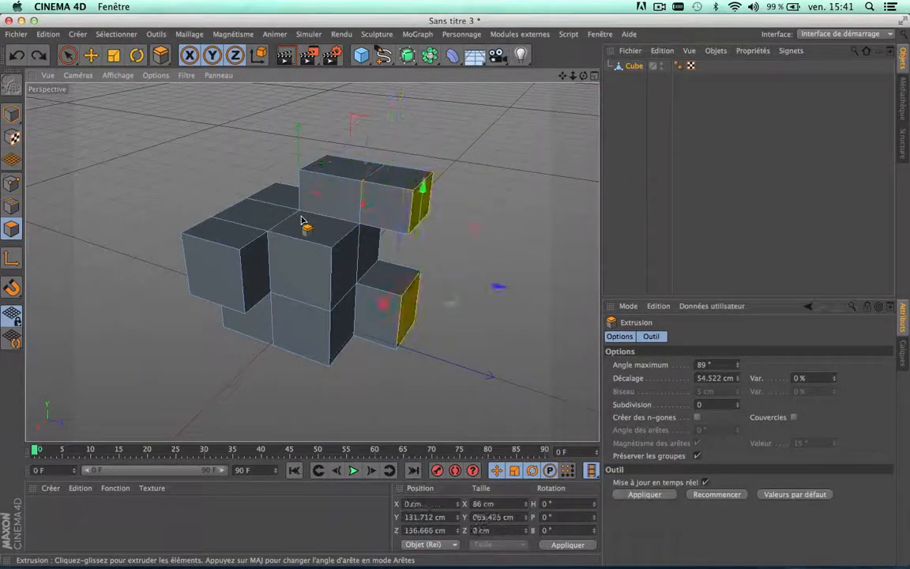
key(super+z)
key(super+z)
key(super+z)
key(super+z)
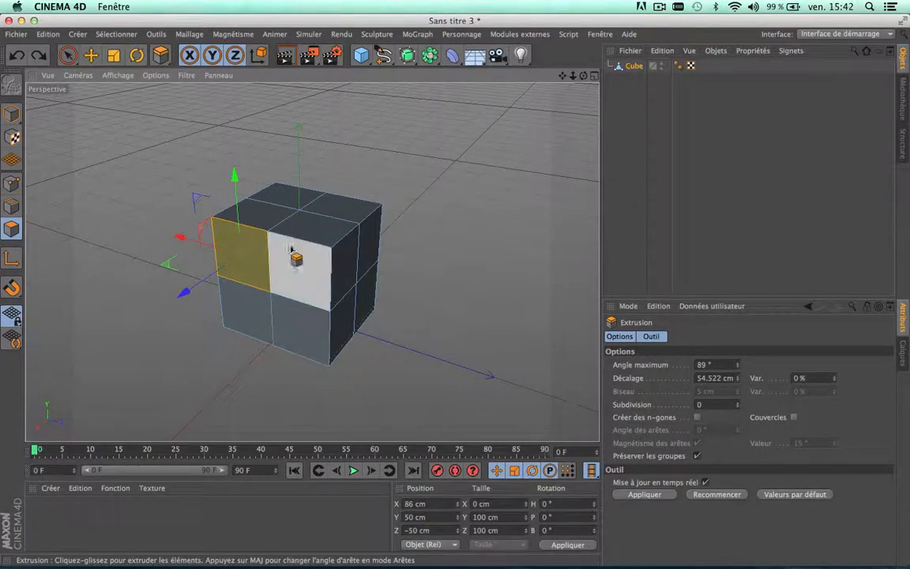
click(308, 111)
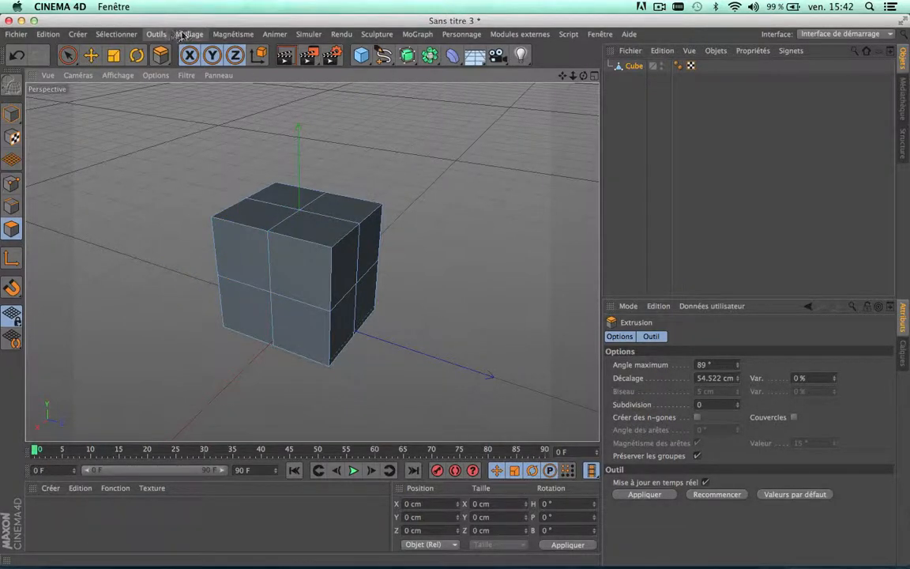
- Try a Bevel of about 4 cm on the nearest polygon of the cube's top, and undo it
click(183, 34)
mouse_move(207, 83)
click(299, 144)
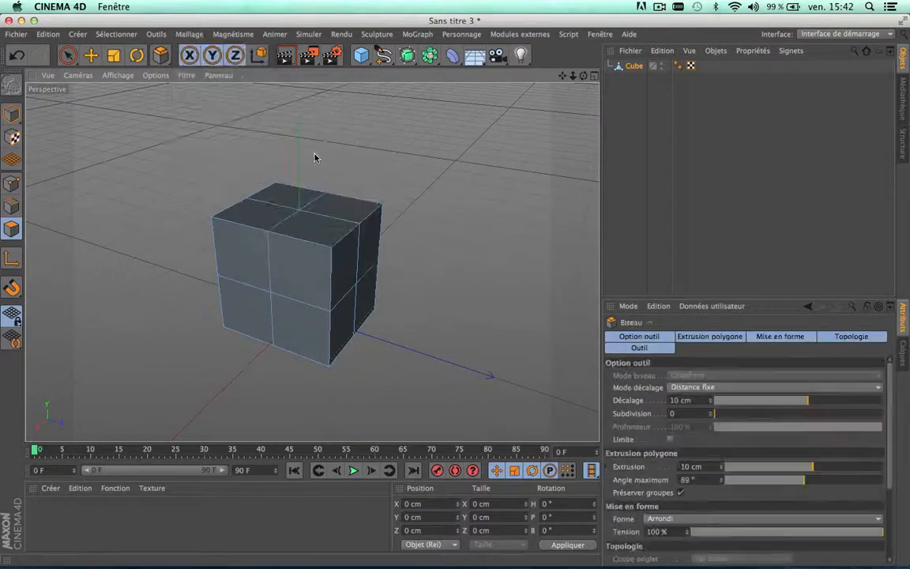
scroll(256, 210, up, 3)
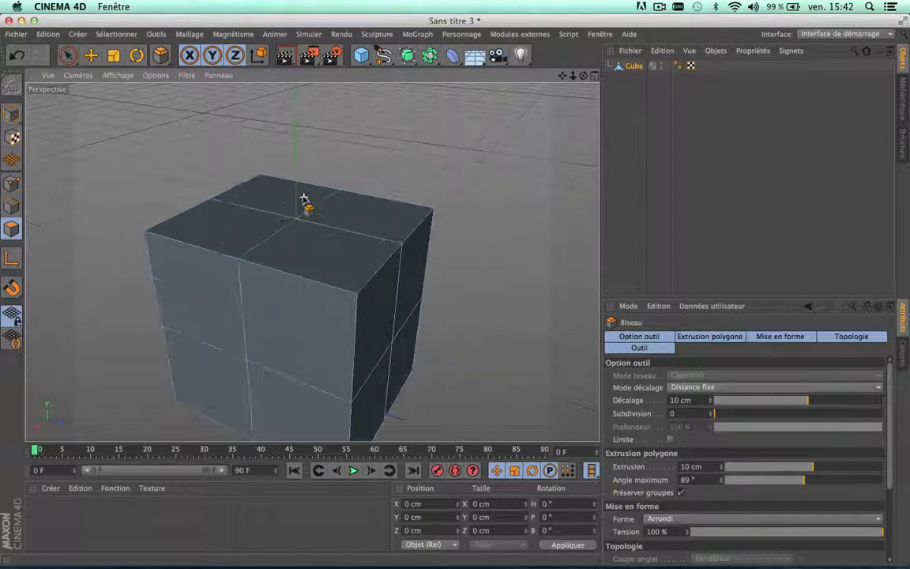
click(312, 254)
mouse_move(435, 115)
mouse_down()
mouse_move(414, 116)
mouse_move(453, 115)
mouse_up()
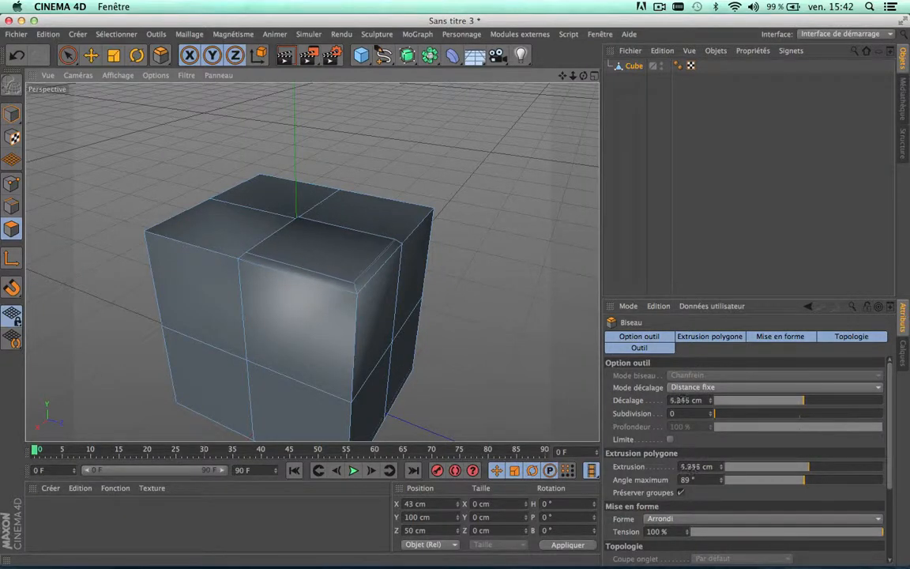
click(355, 263)
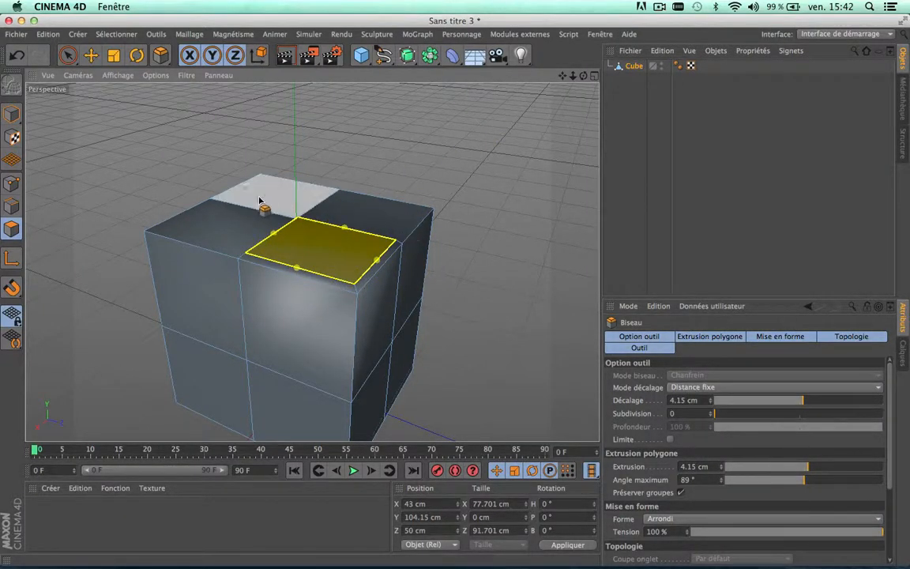
key(super+z)
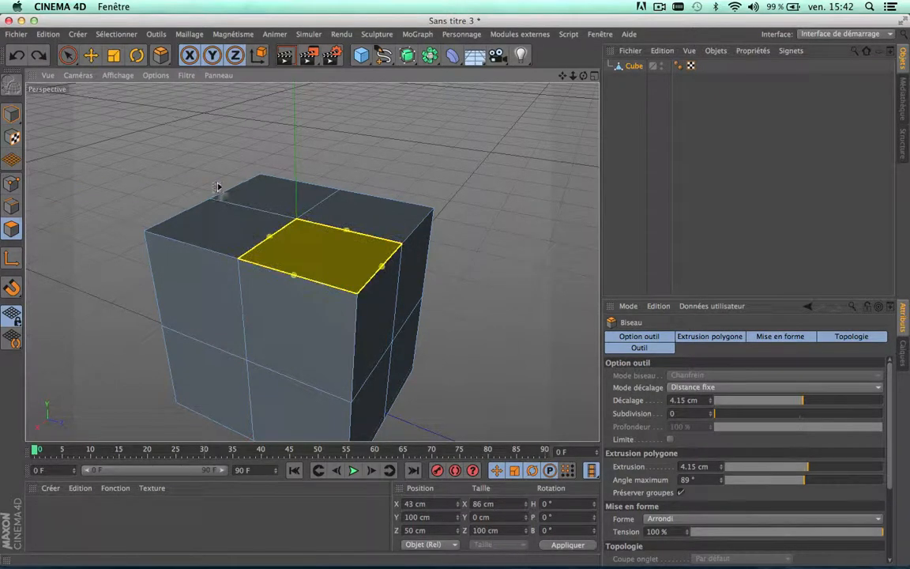
- Extend the selection to all four top polygons, try a Bevel of about 6 cm on them, and undo it
shift+click(273, 199)
shift+click(247, 226)
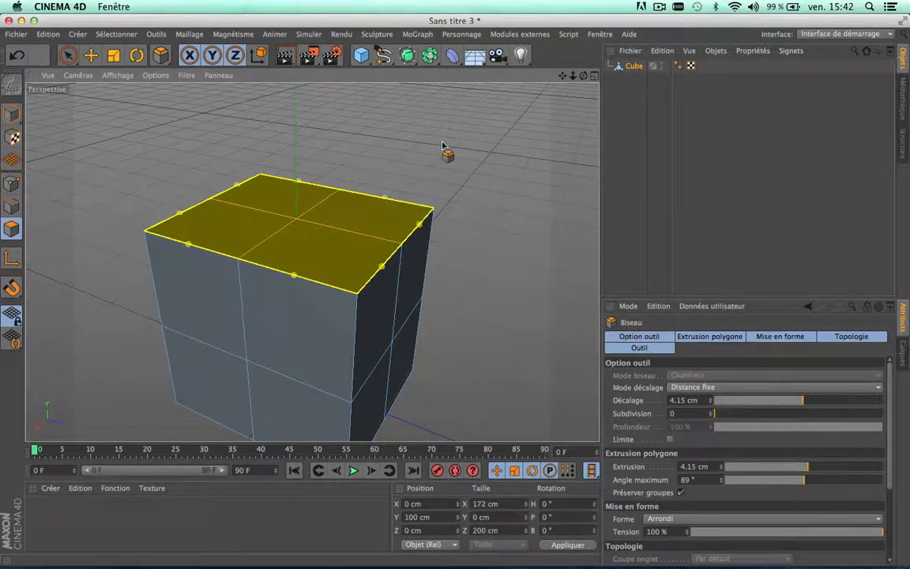
mouse_move(444, 145)
mouse_down()
mouse_move(478, 144)
mouse_move(462, 144)
mouse_up()
key(super+z)
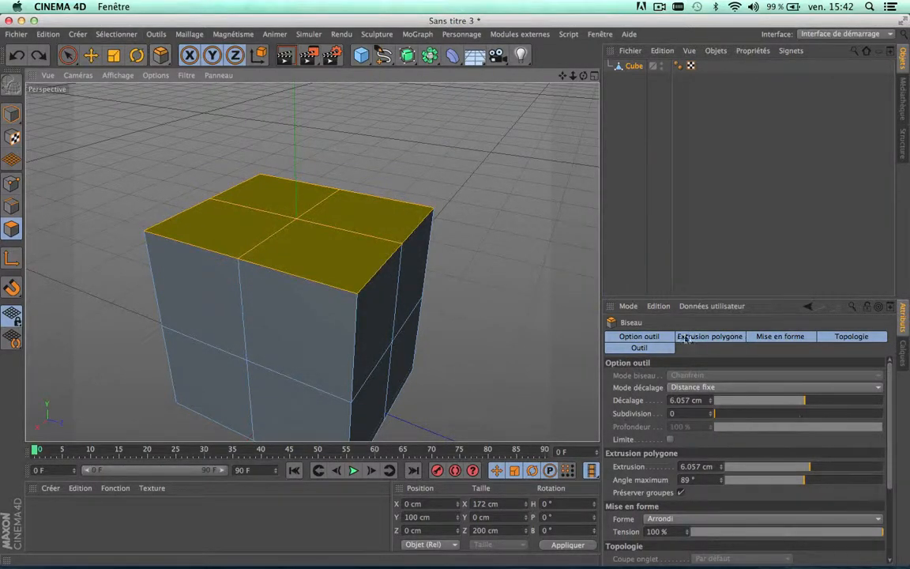
- Enable the Bevel's limit option, and test it on the top polygons with an offset of about 8 cm before undoing the bevel
click(639, 337)
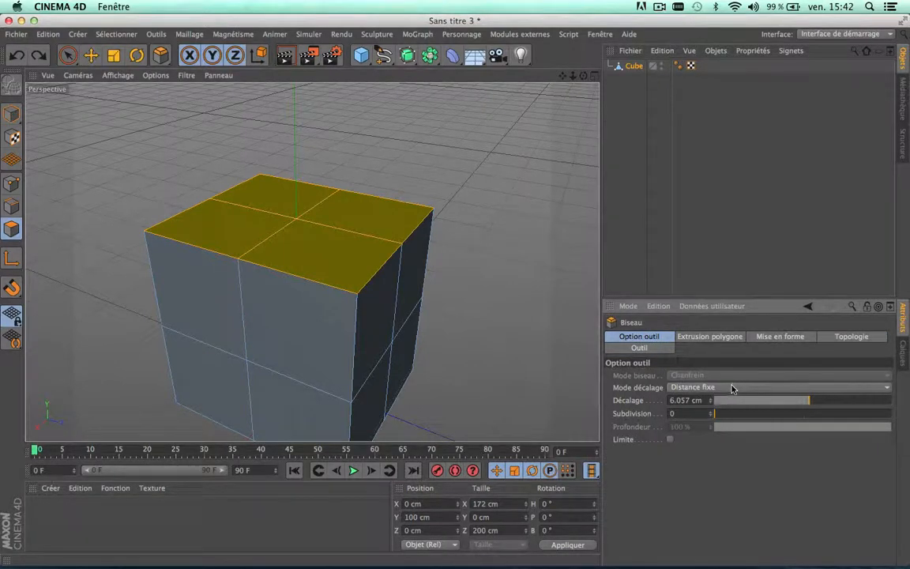
click(670, 439)
drag(518, 339, 522, 339)
key(super+z)
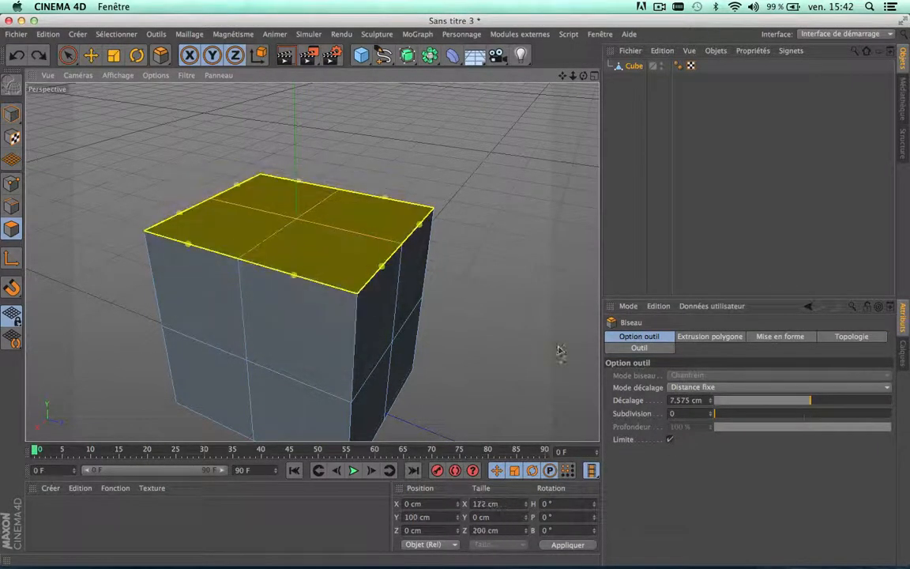
- Review the Bevel's shaping, topology and polygon extrusion settings, and clear the polygon selection
click(781, 337)
click(848, 338)
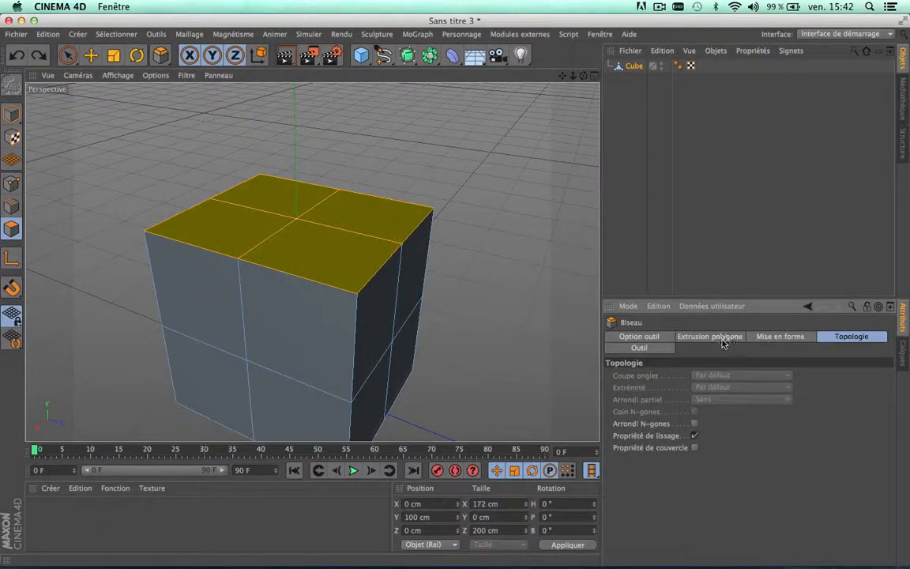
click(715, 338)
click(496, 201)
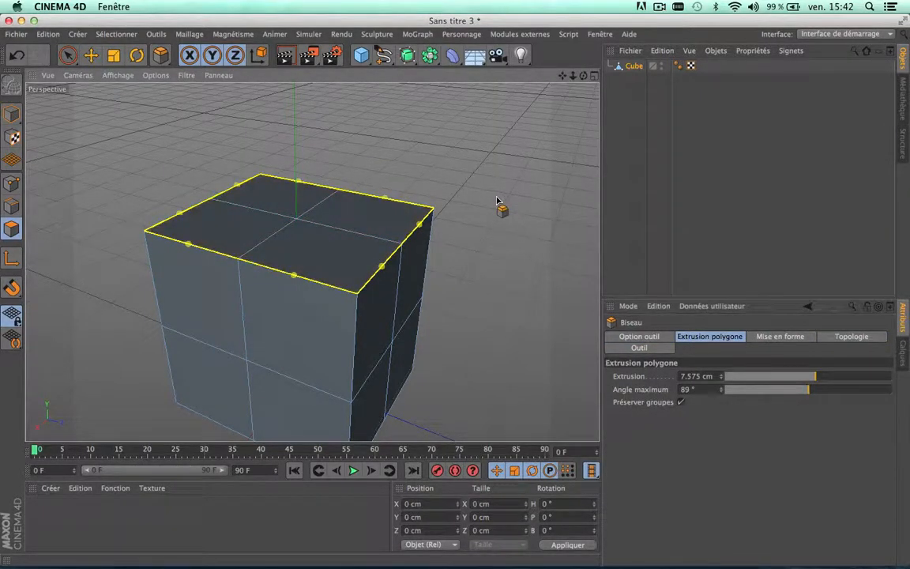
- In Edges mode, try a Bevel of about 7 cm on the nearest top edge of the cube's front, and undo it
click(11, 208)
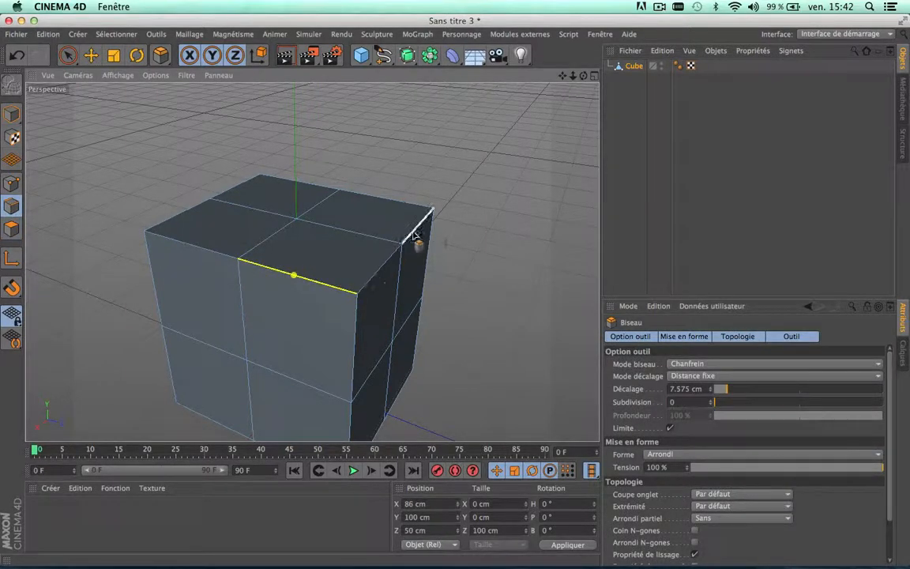
drag(456, 296, 474, 307)
scroll(242, 272, up, 4)
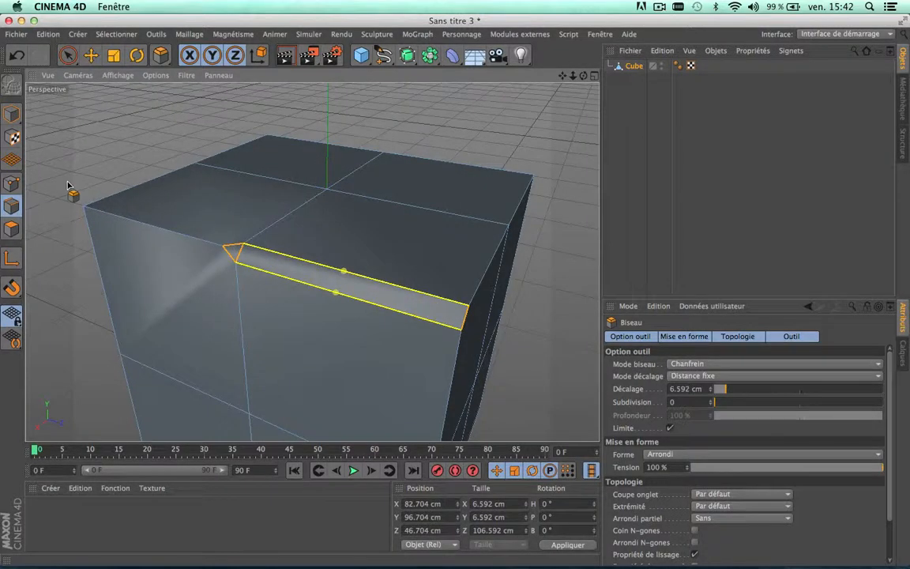
key(super+z)
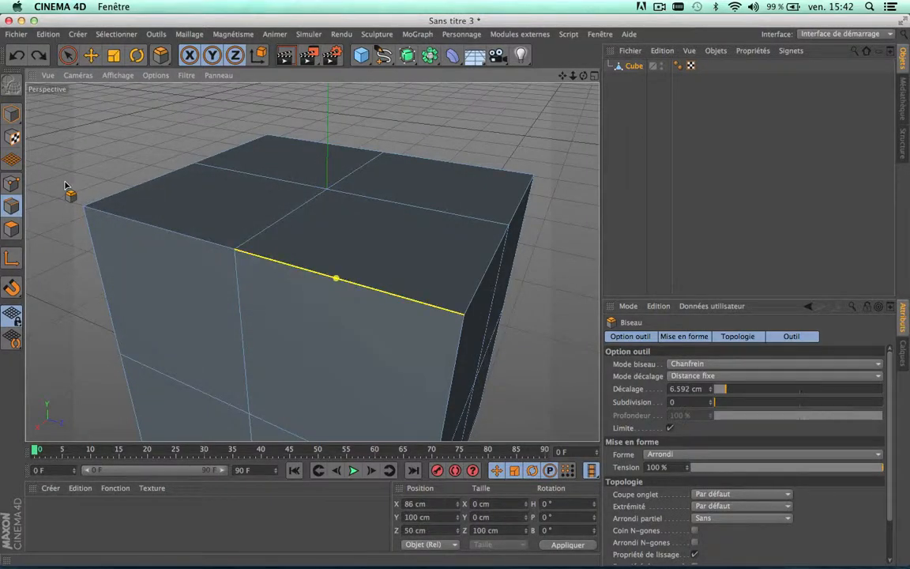
- In Points mode, try a Bevel of about 21 cm on the middle point of the cube's front top edge, and undo it
click(11, 183)
click(132, 215)
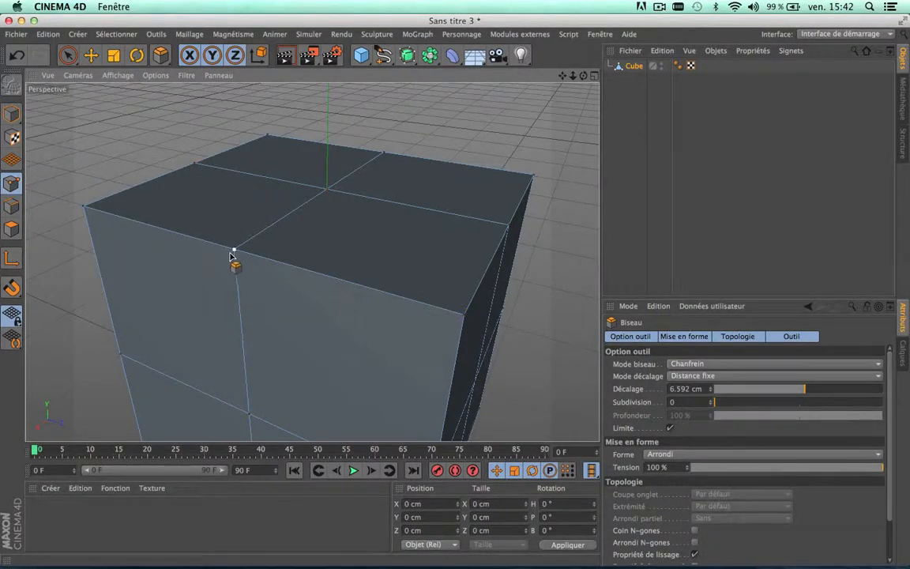
mouse_move(375, 127)
mouse_down()
mouse_move(414, 126)
mouse_move(375, 124)
mouse_up()
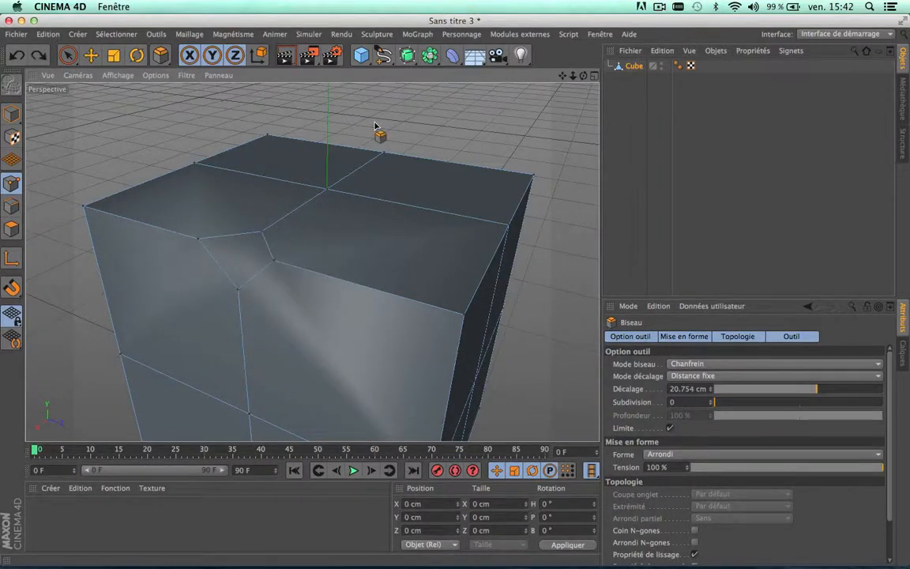
key(super+z)
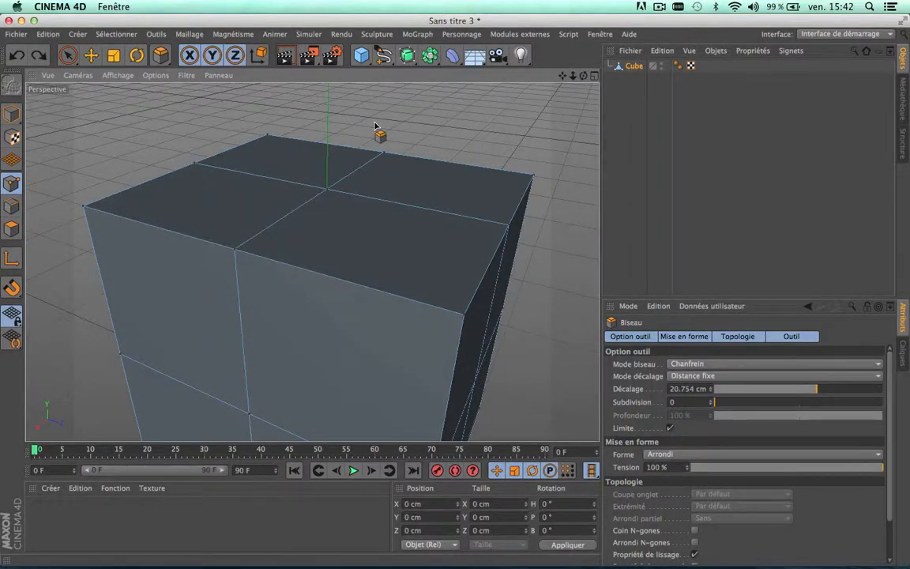
click(189, 34)
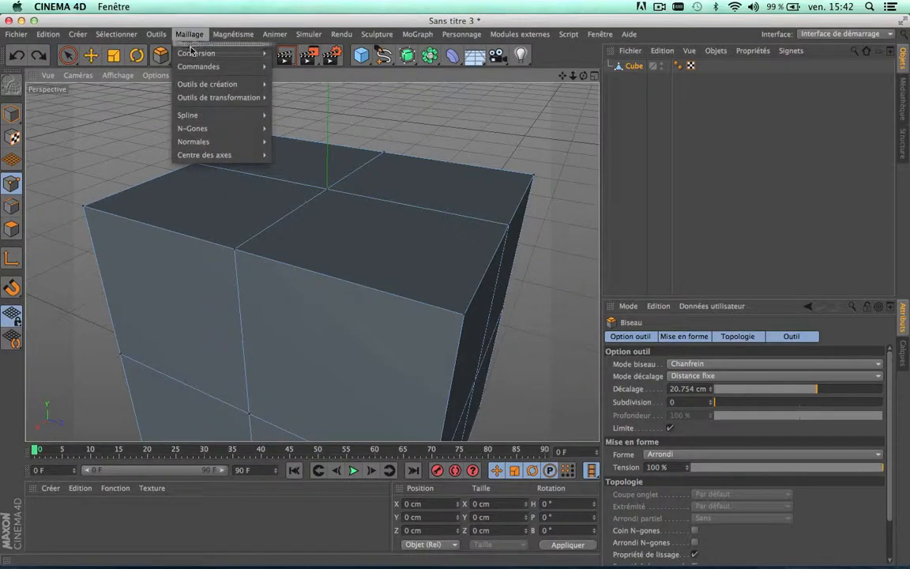
mouse_move(200, 87)
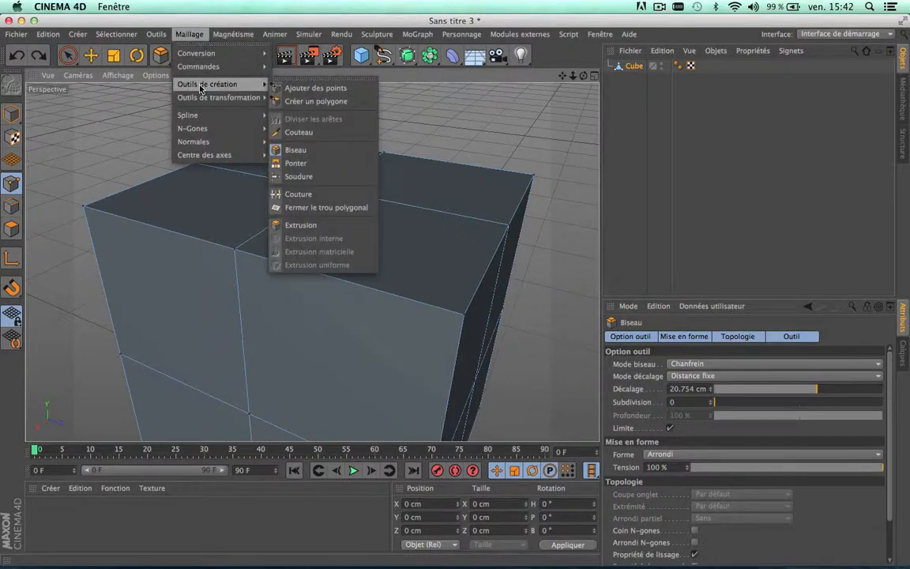
click(143, 119)
- Select the four top polygons with Live Selection in Polygons mode and delete them to open the cube
alt+right_drag(371, 221, 349, 218)
key(9)
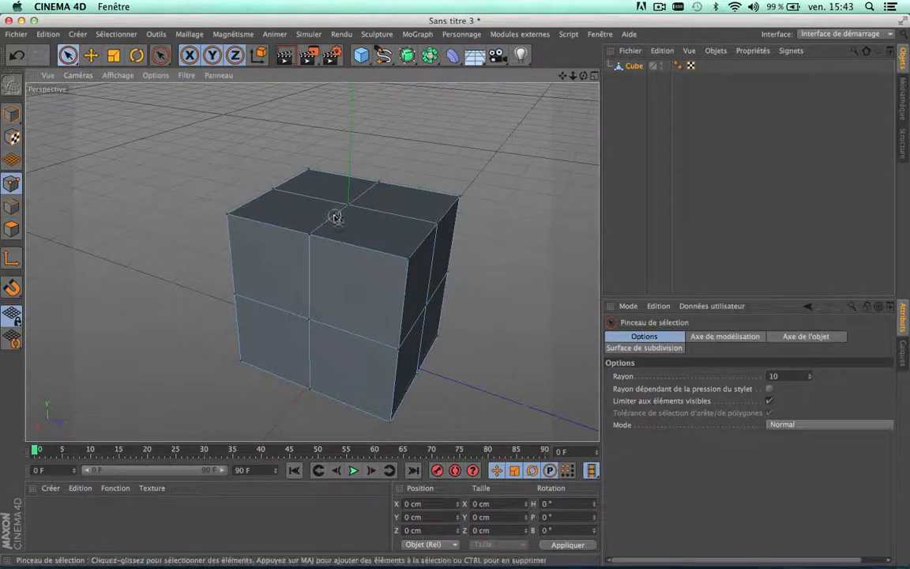
drag(316, 186, 392, 209)
key(Delete)
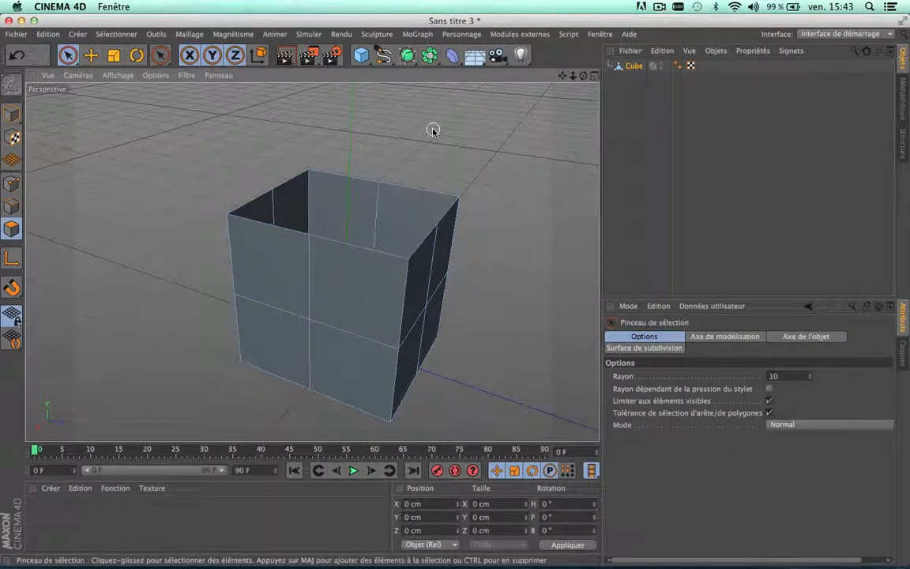
- In Edges mode, try the Bridge tool from the selected front top edge to the opposite back edge, and undo it
scroll(431, 130, up, 3)
click(189, 34)
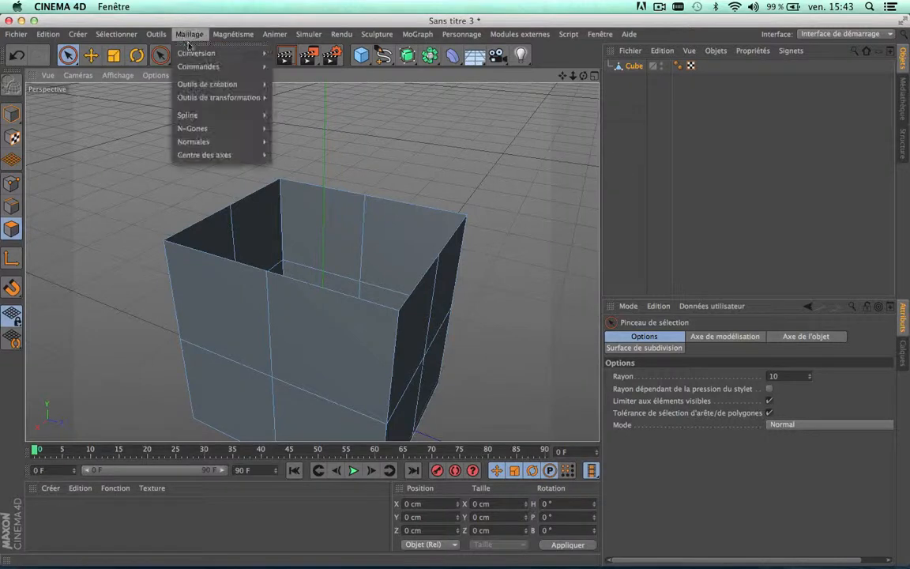
mouse_move(198, 70)
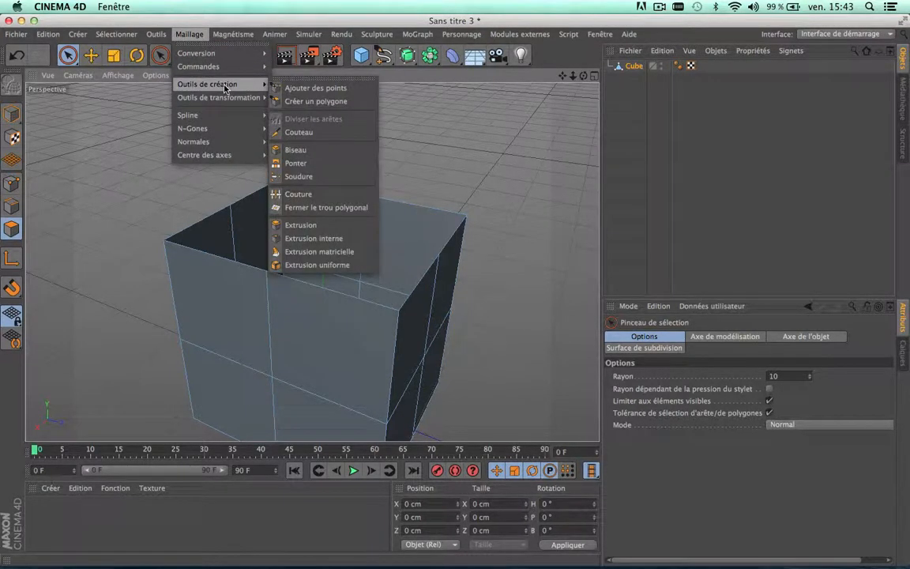
click(296, 163)
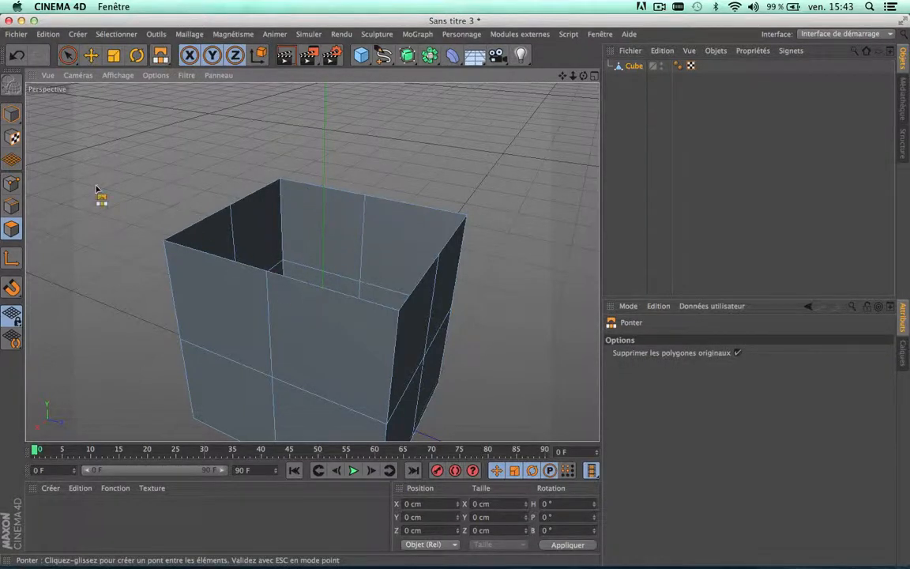
click(13, 206)
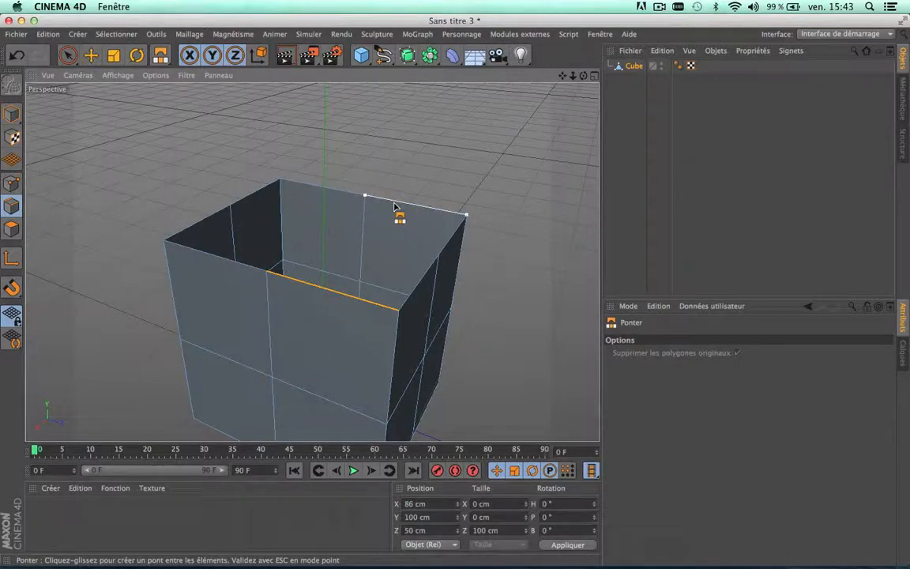
drag(386, 233, 339, 297)
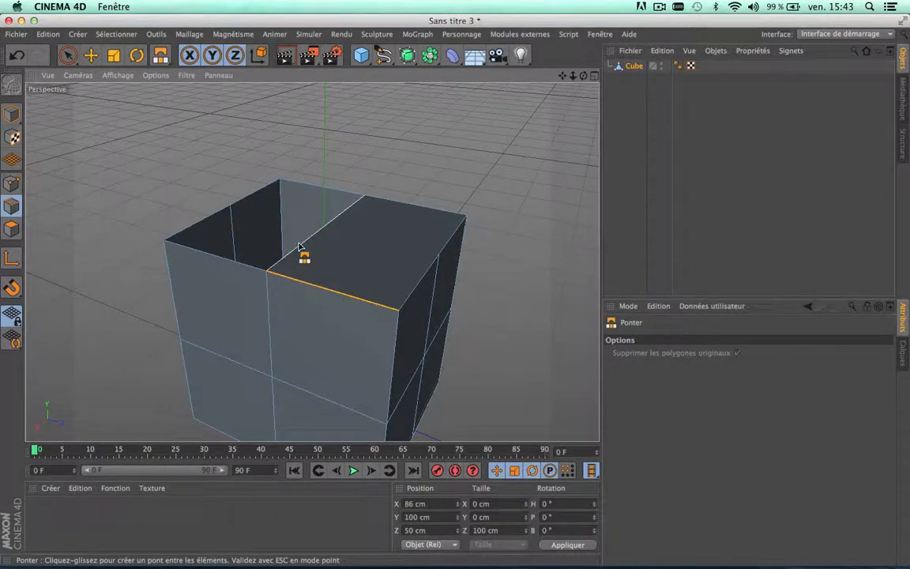
key(super+z)
- Try closing the cube's opening with a fan of triangles by bridging neighbouring rim edges, and undo all the bridges
drag(449, 241, 378, 203)
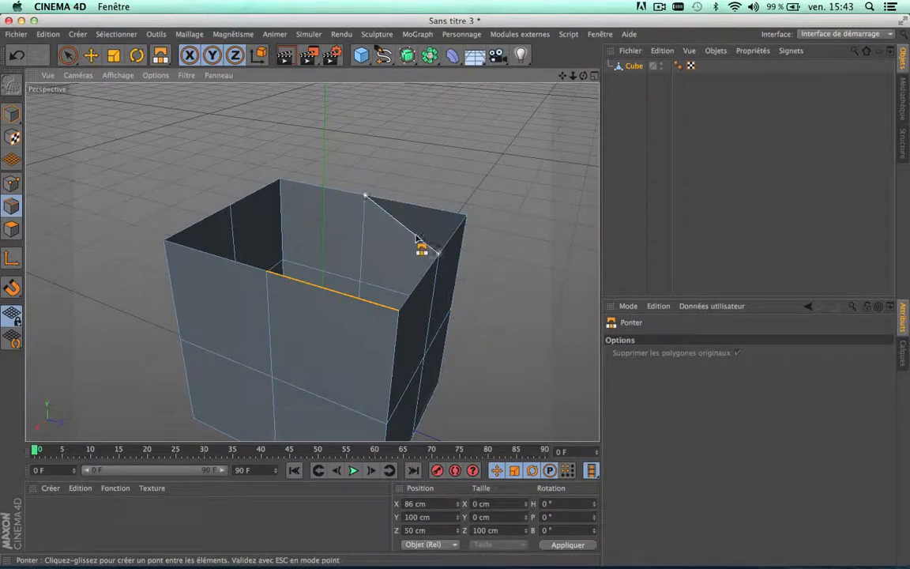
drag(418, 238, 418, 282)
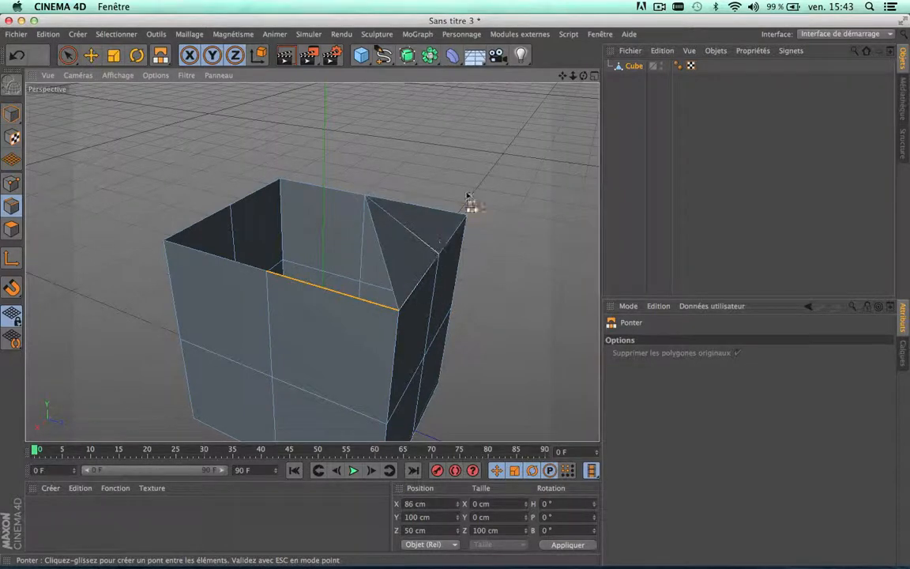
drag(367, 225, 231, 257)
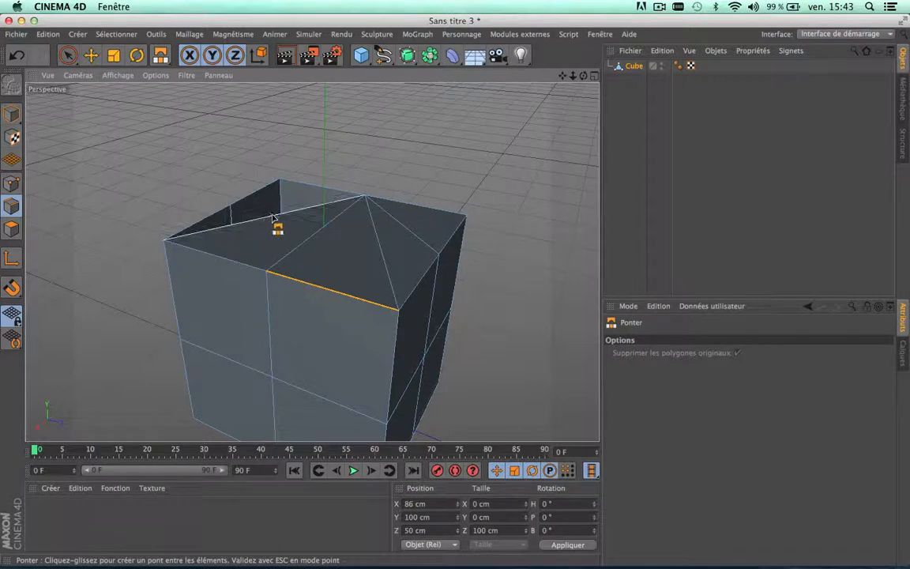
drag(275, 218, 270, 196)
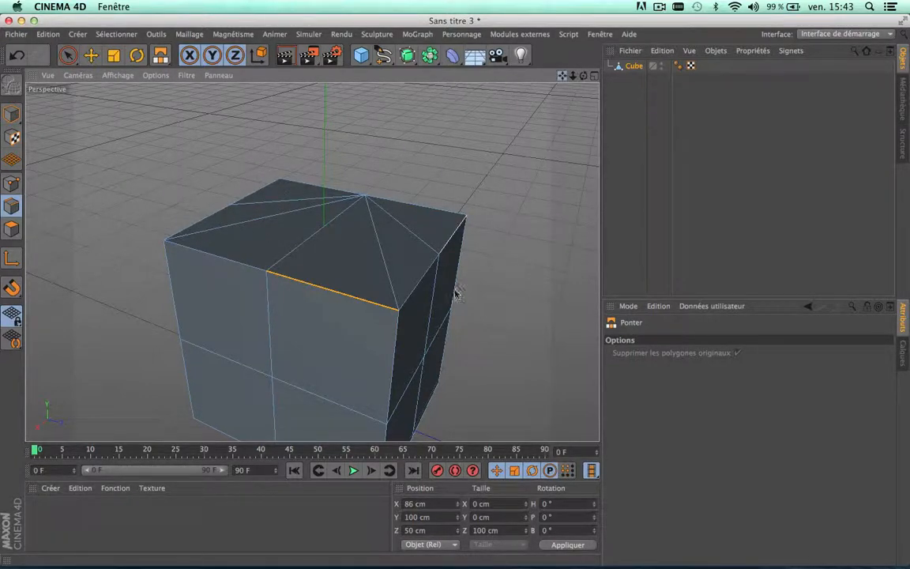
drag(562, 75, 508, 155)
key(super+z)
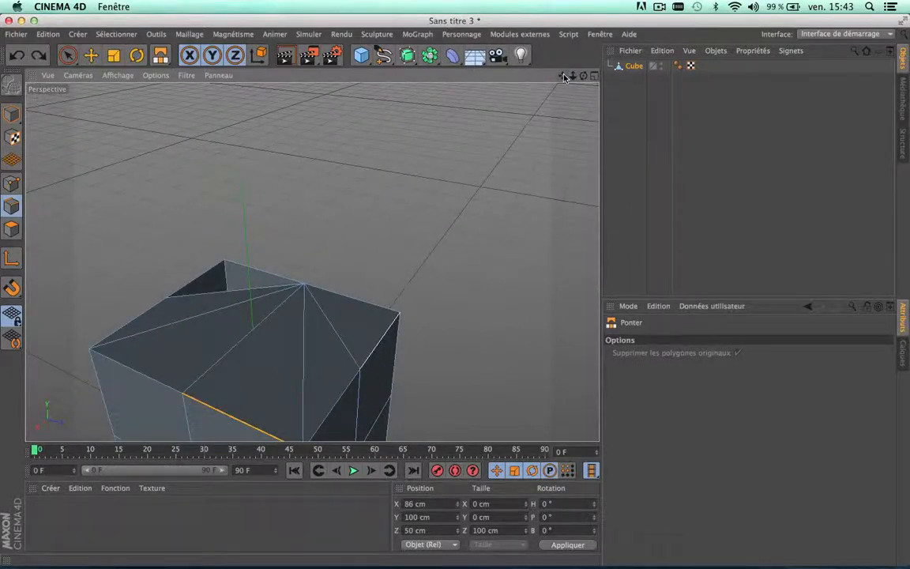
key(super+z)
key(super+z)
key(super+z)
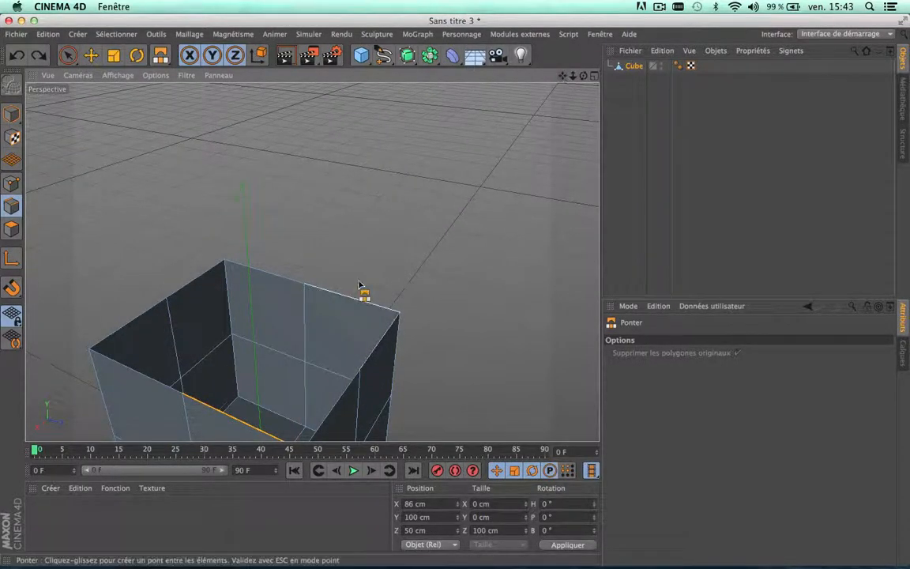
- Try closing the opening with two strips bridged between the opposite side edges, and undo them
drag(380, 347, 204, 291)
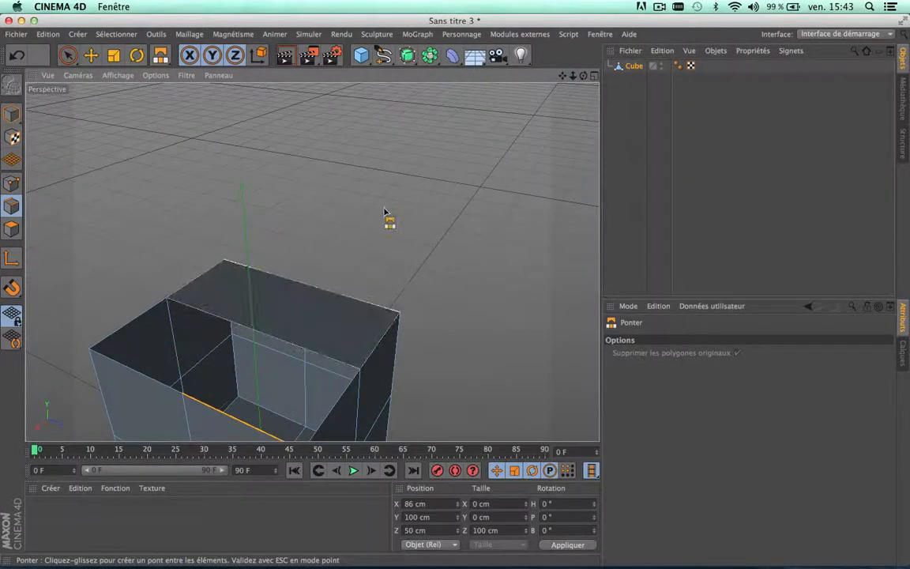
scroll(385, 211, down, 3)
drag(294, 353, 378, 292)
key(super+z)
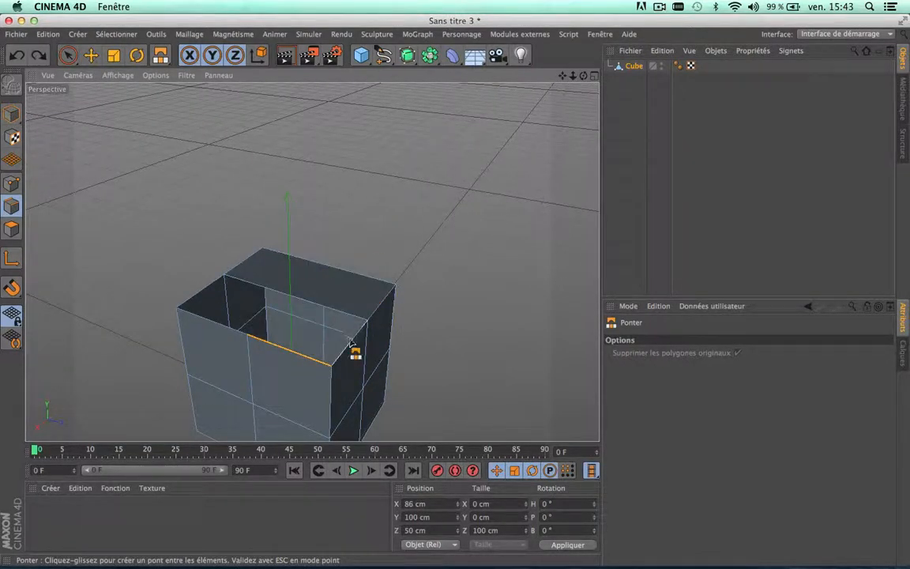
drag(350, 348, 212, 301)
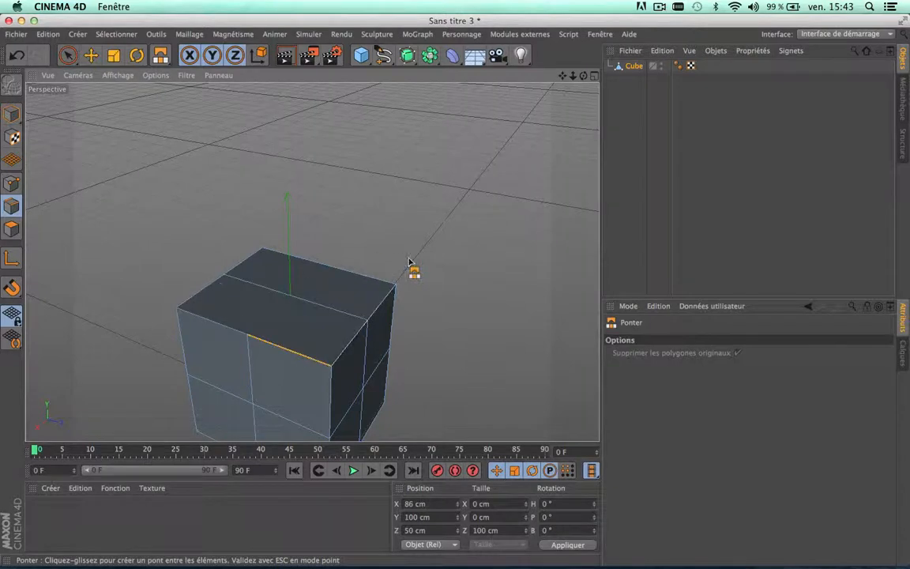
key(super+r)
key(super+z)
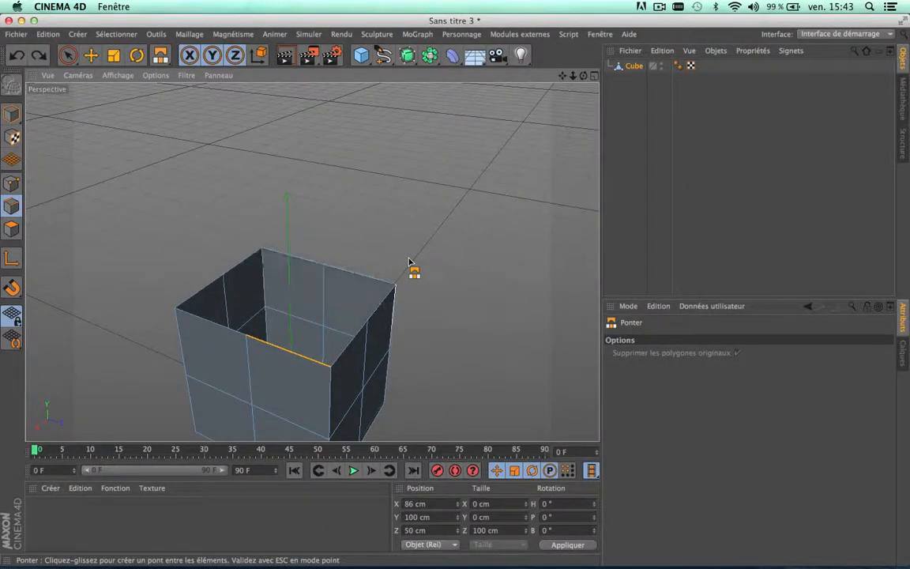
- Undo the deletion of the top polygons to restore the cube's closed top
key(super+y)
scroll(409, 262, down, 5)
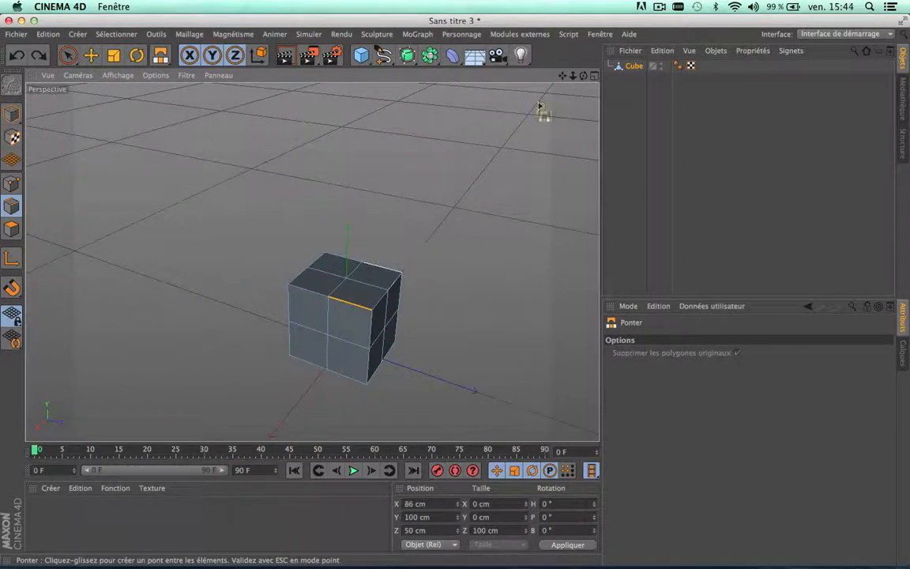
drag(563, 75, 510, 6)
scroll(409, 171, up, 3)
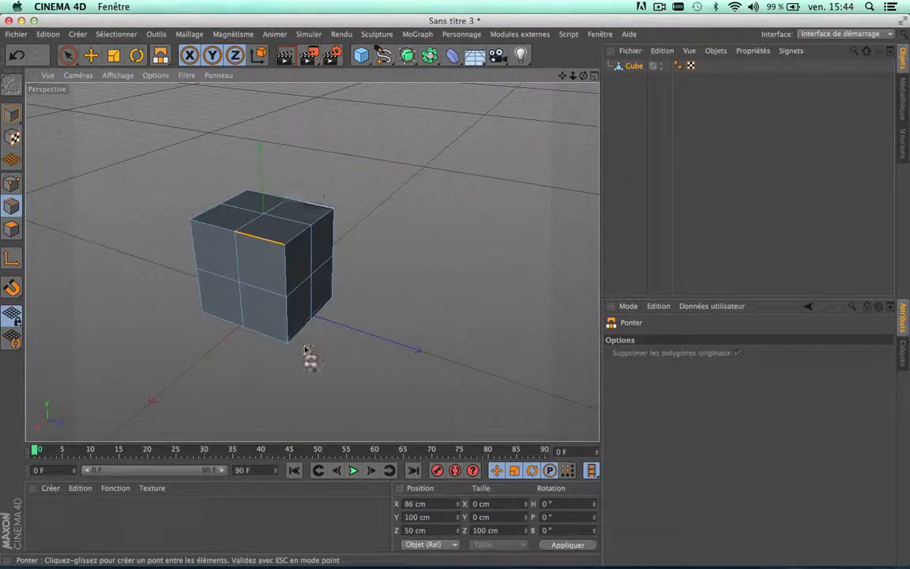
- In Model mode, duplicate the cube and move the copy about 281 cm along the Z axis
click(12, 113)
click(68, 54)
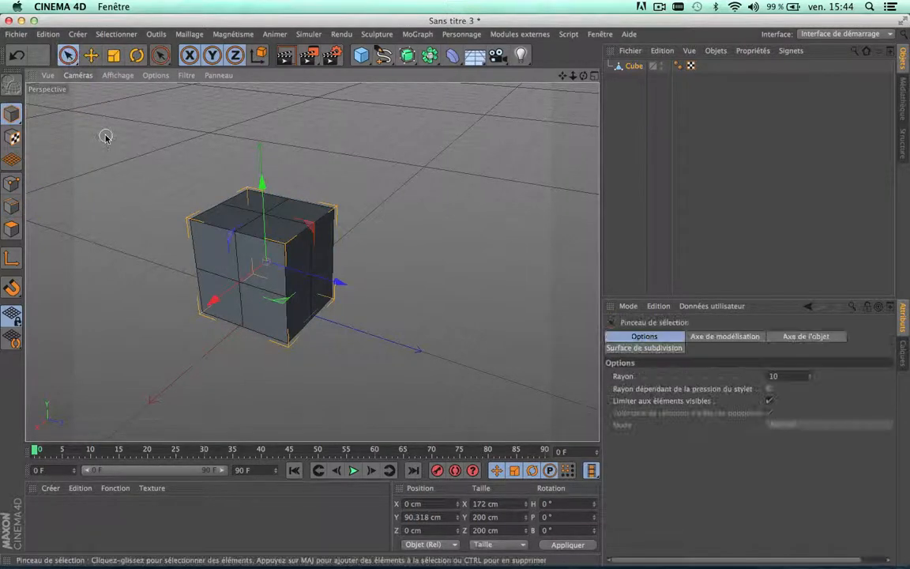
click(146, 156)
click(314, 228)
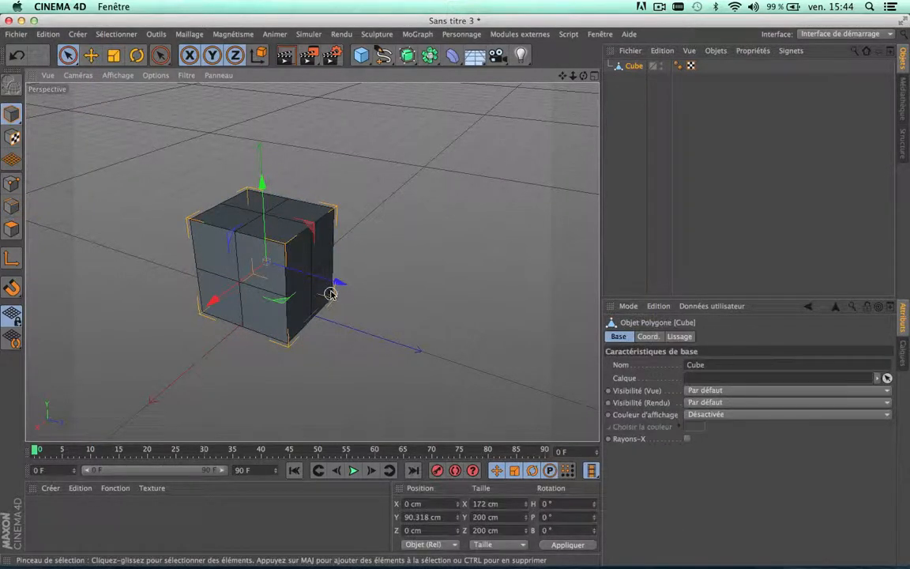
ctrl+drag(339, 286, 487, 324)
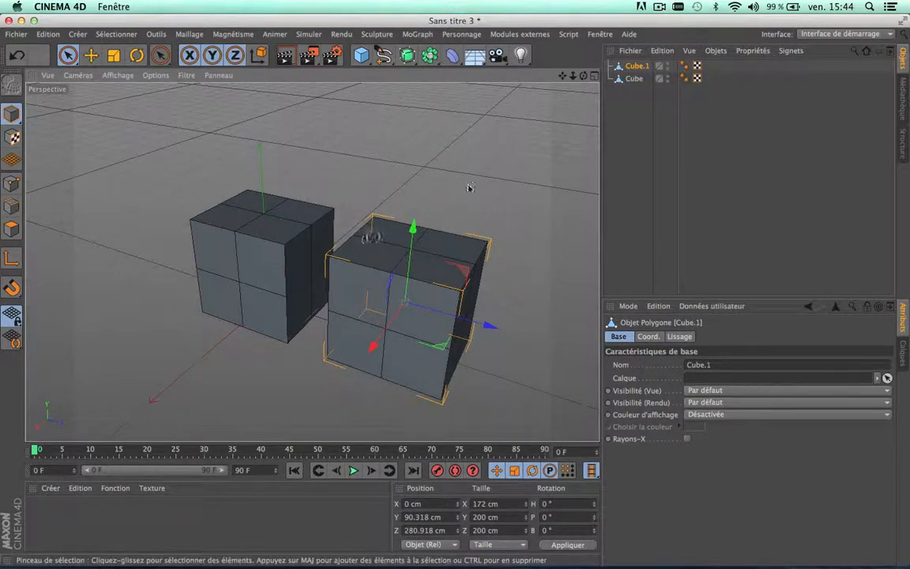
- Select both cubes together, and reduce the selection to the original cube
shift+click(635, 79)
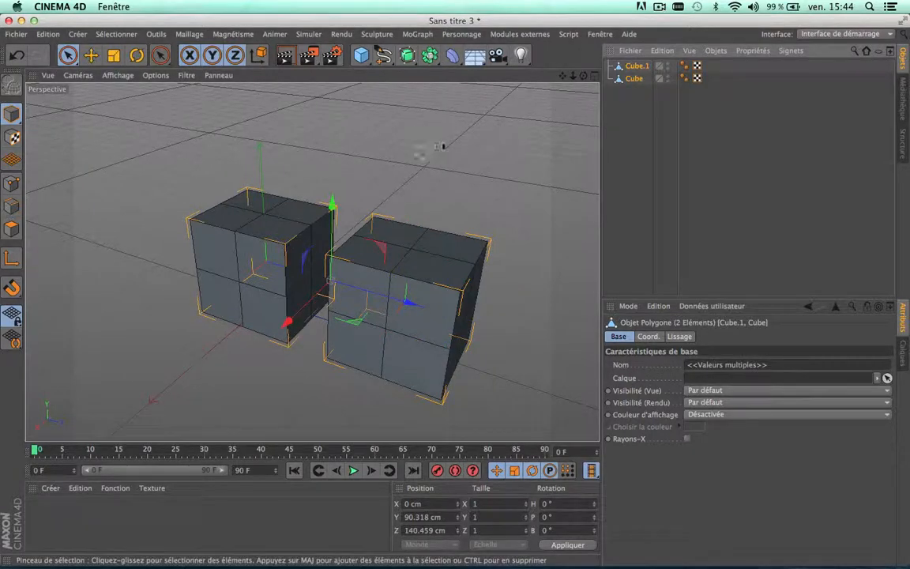
click(635, 79)
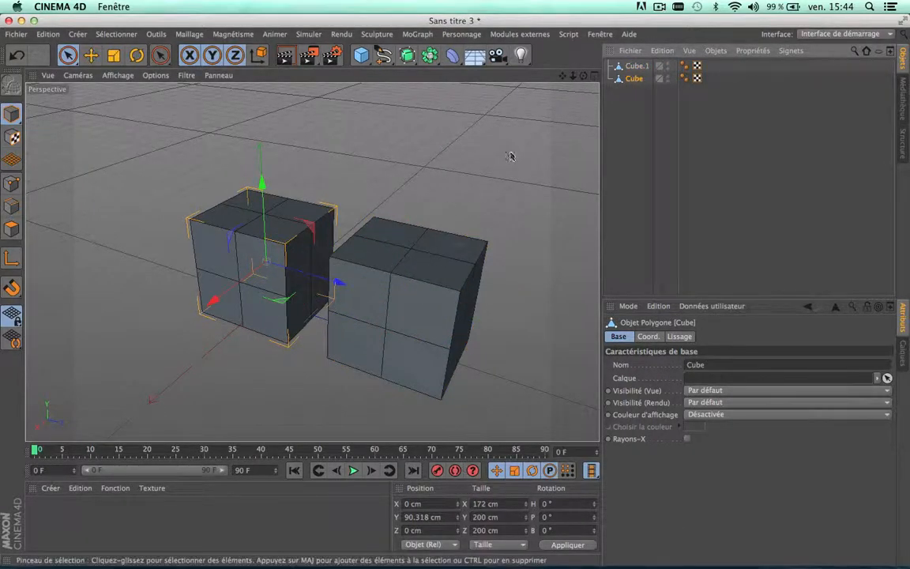
- Move Cube.1 farther from the other cube along Z, and select both cubes in edge mode
click(443, 326)
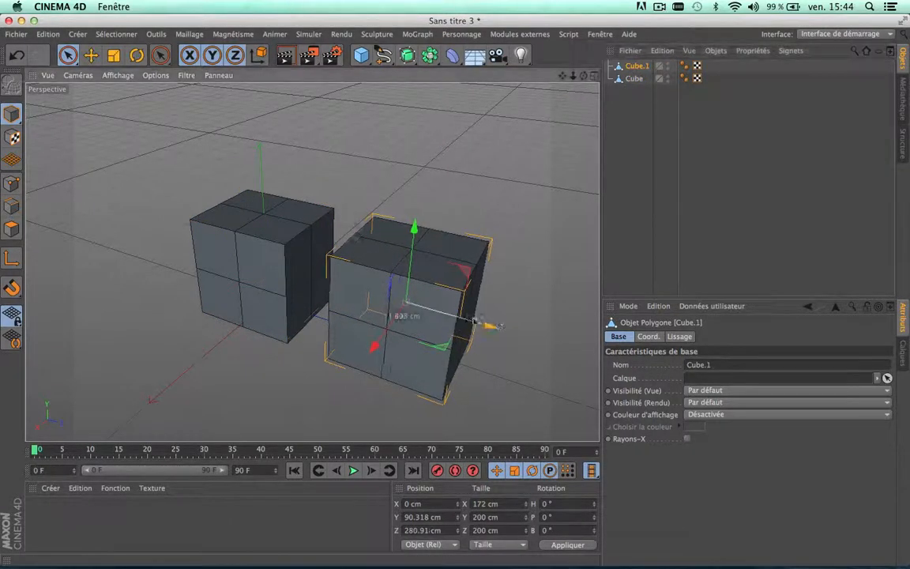
drag(474, 321, 582, 351)
click(11, 205)
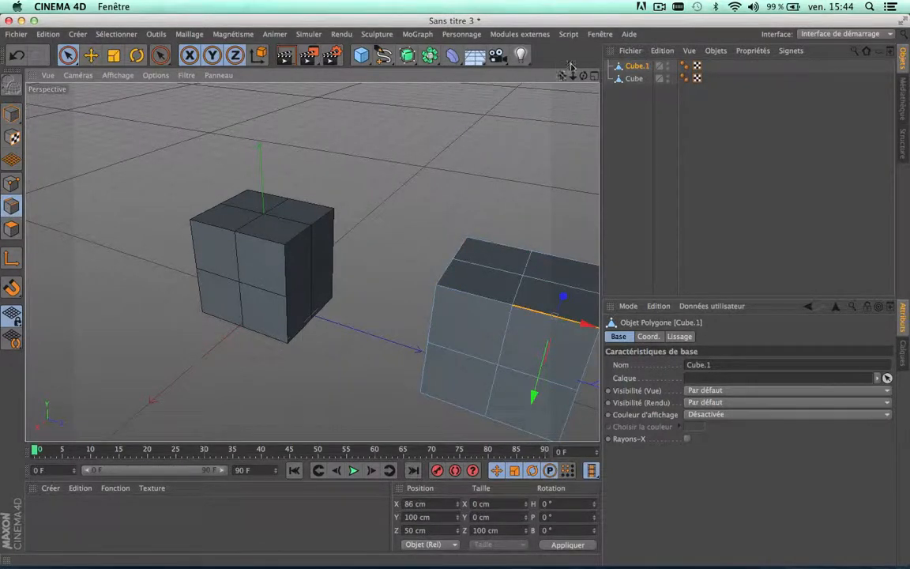
alt+middle_drag(355, 268, 297, 257)
shift+click(630, 79)
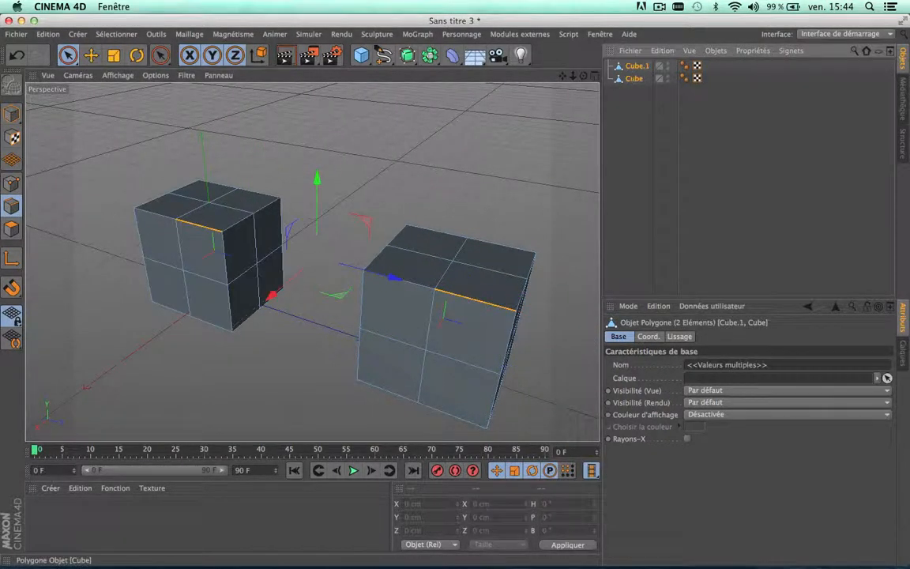
- Try to bridge the facing top front edges of the two separate cubes, and undo the bridge
scroll(244, 180, up, 3)
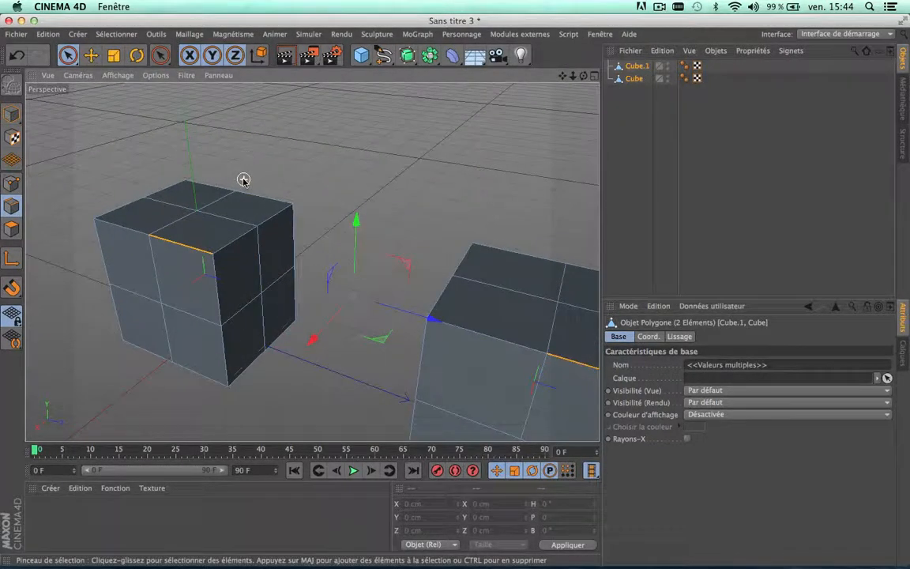
click(160, 55)
click(203, 96)
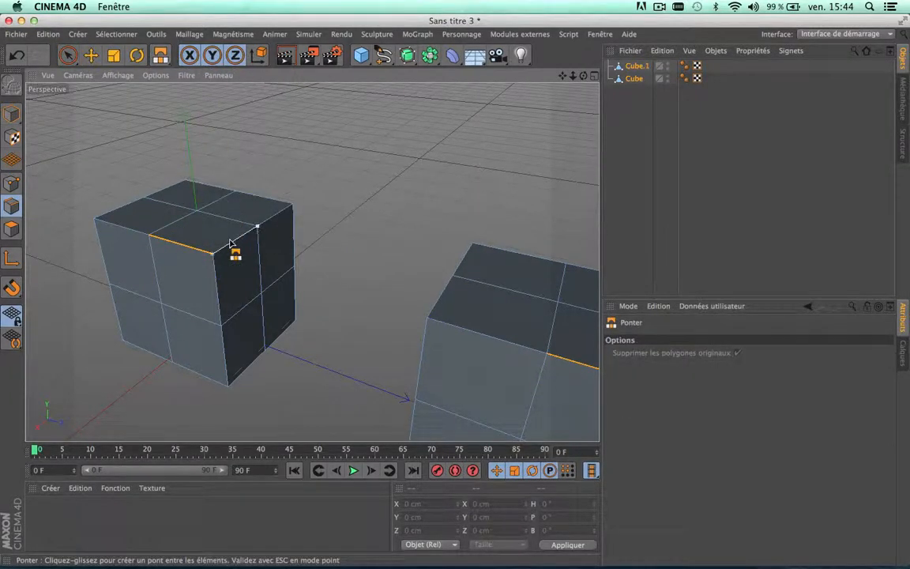
drag(230, 244, 427, 291)
scroll(428, 296, down, 5)
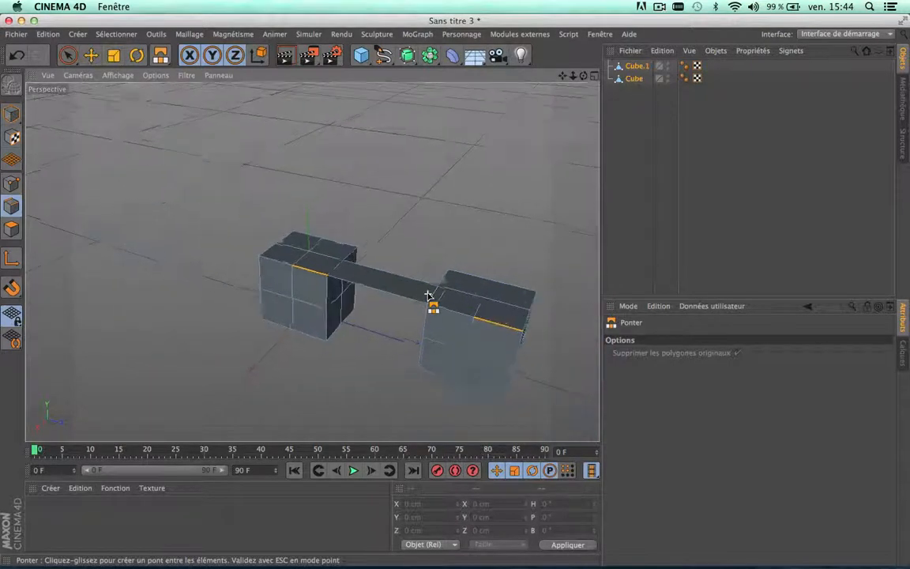
scroll(429, 295, up, 6)
drag(583, 75, 537, 75)
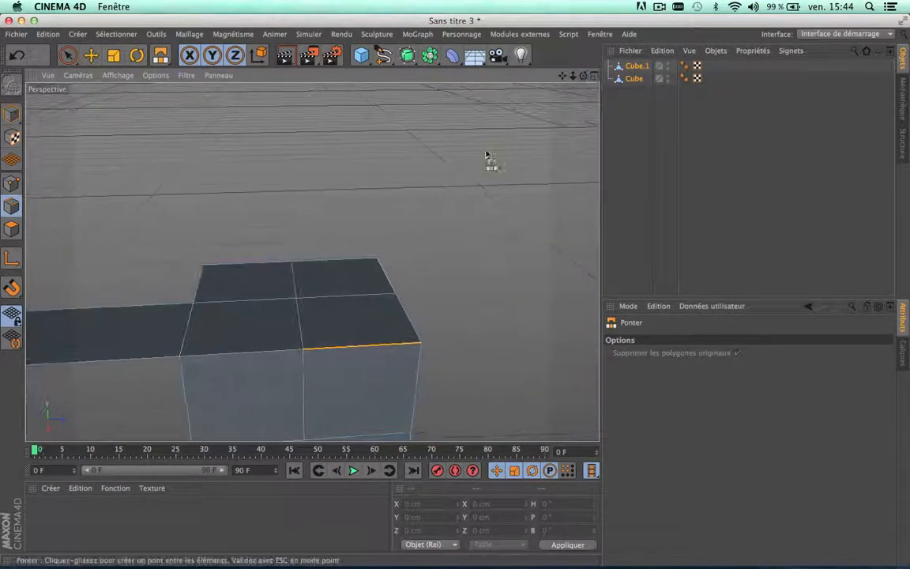
scroll(435, 196, down, 5)
key(super+z)
- Clear the edge selection and retry bridging the two separate cubes' edges, undoing the attempt
scroll(205, 232, up, 3)
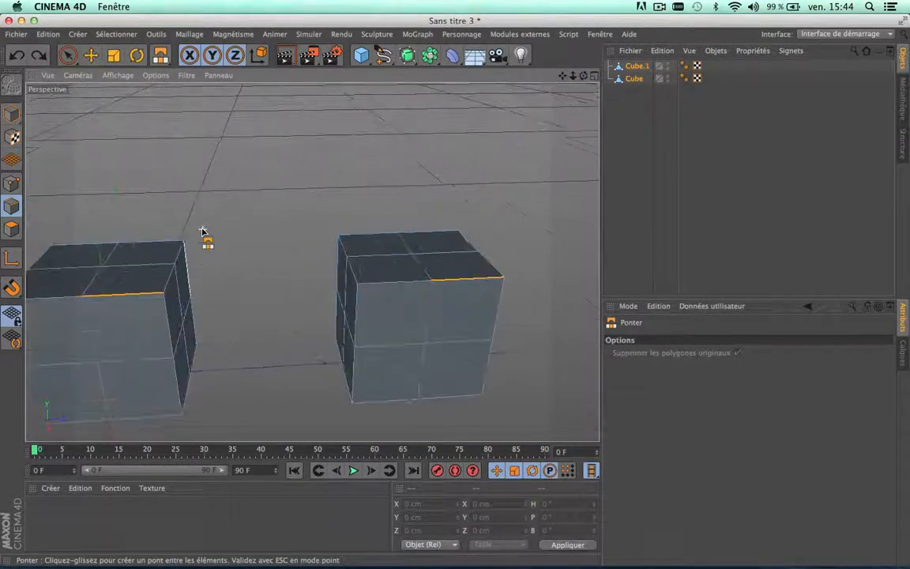
click(68, 55)
click(190, 154)
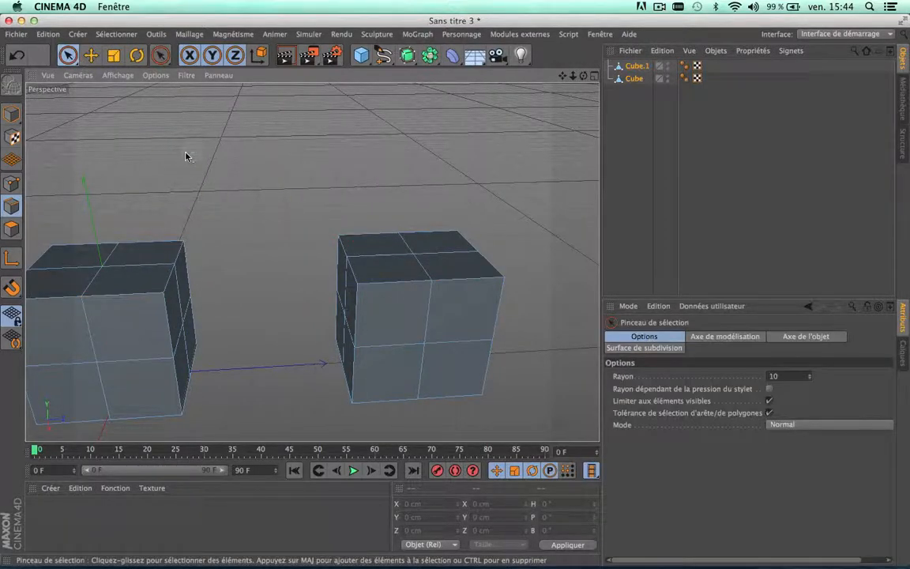
drag(160, 55, 197, 94)
drag(167, 281, 344, 261)
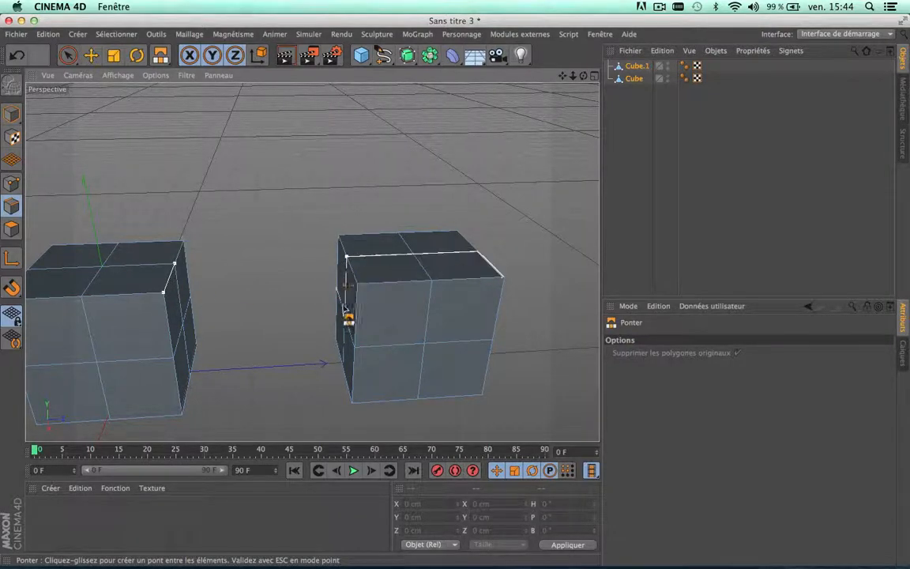
drag(344, 310, 490, 266)
key(super+z)
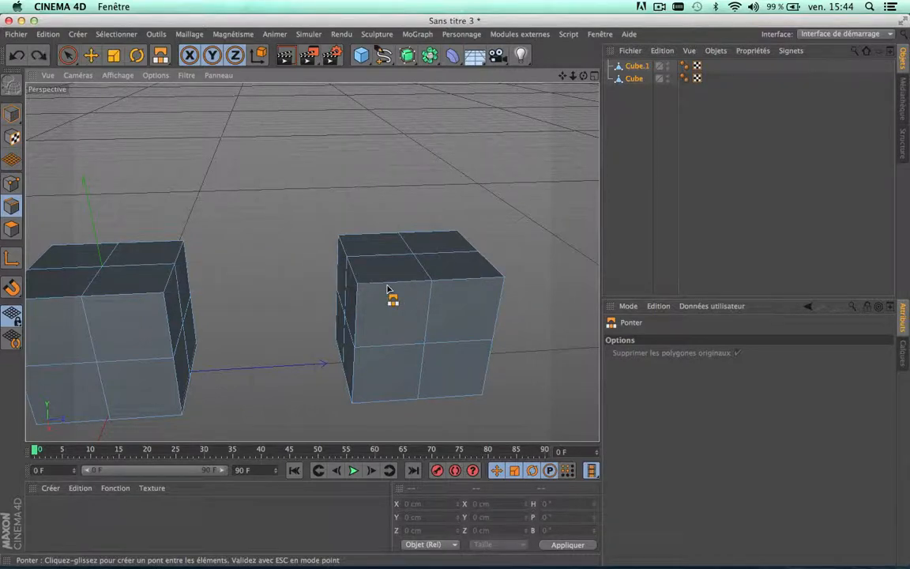
- Merge Cube and Cube.1 into a single polygon object, deleting the originals (Connecter les objets + Supprimer)
scroll(243, 270, down, 5)
scroll(243, 270, up, 3)
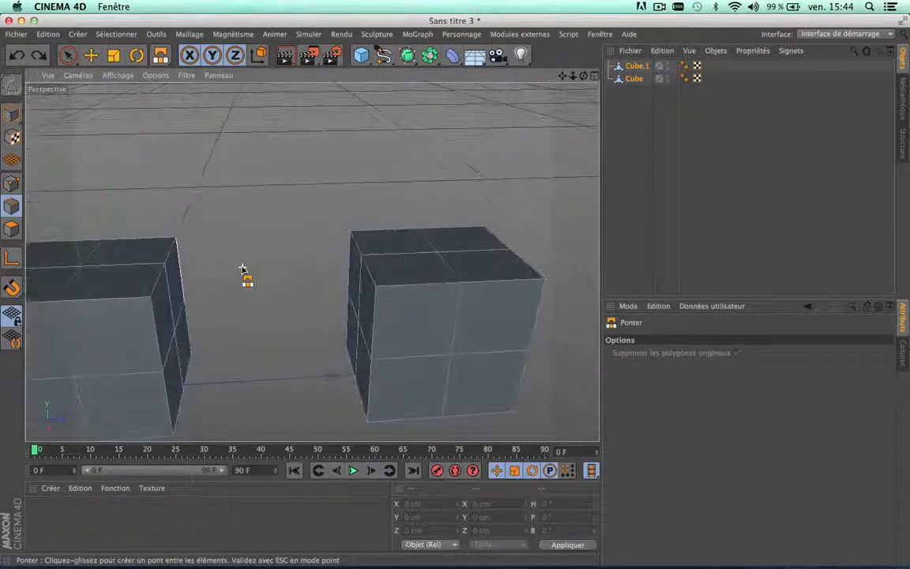
scroll(296, 291, down, 3)
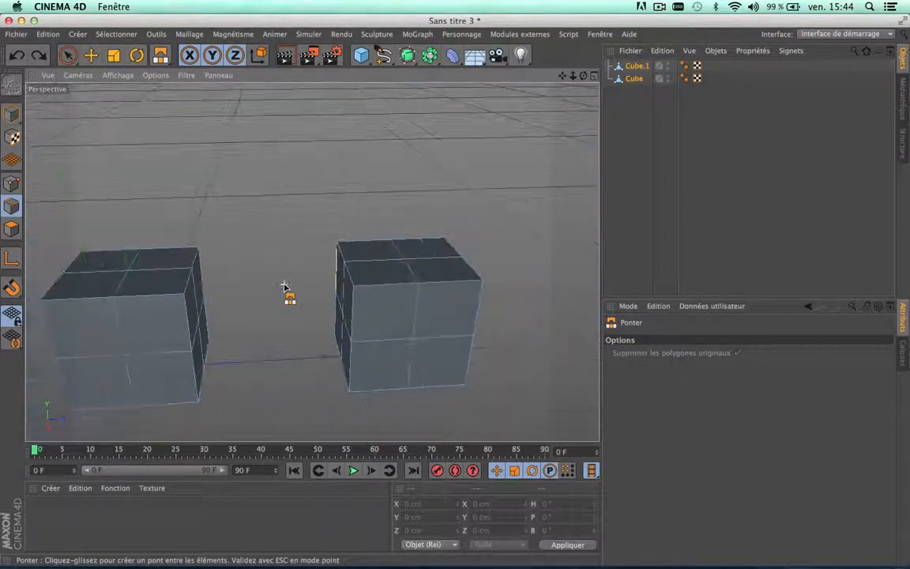
click(636, 66)
ctrl+click(631, 80)
key(m)
key(b)
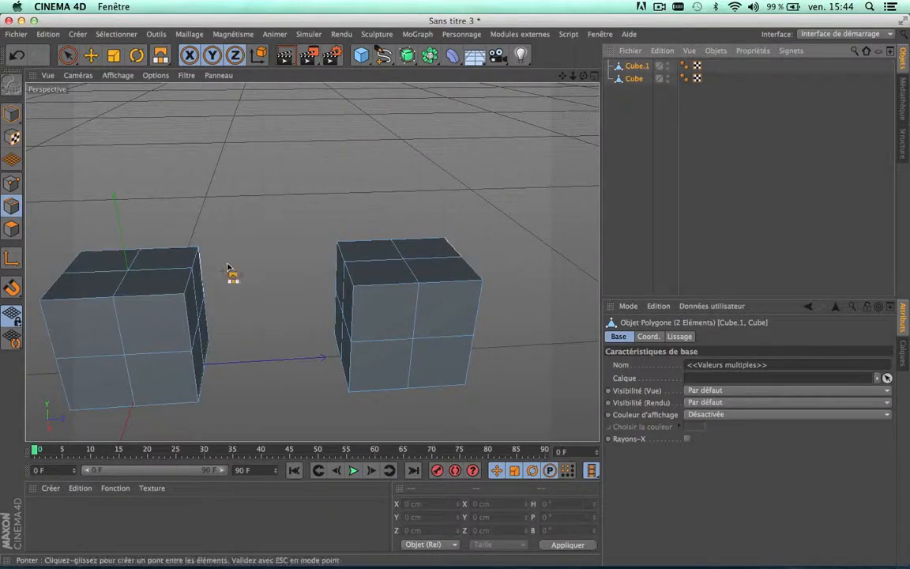
right_click(634, 81)
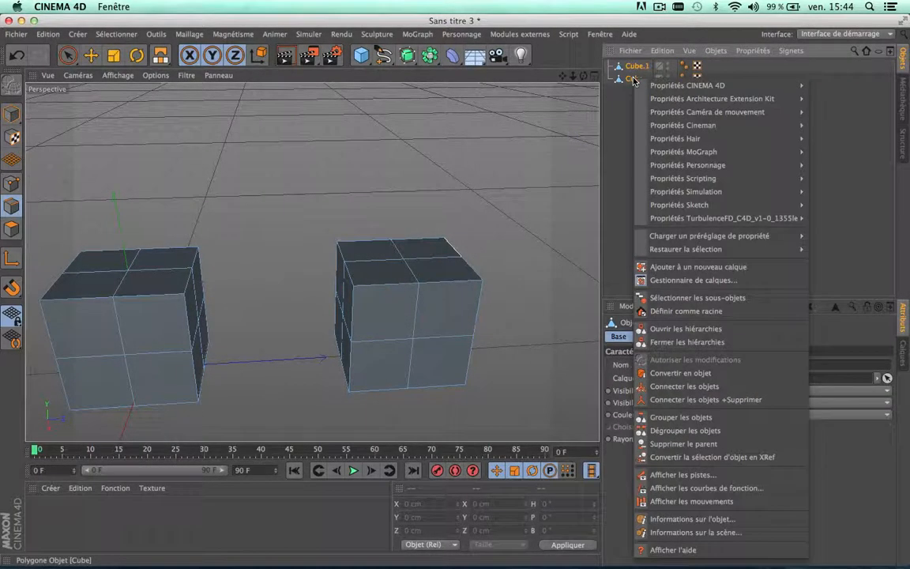
click(702, 400)
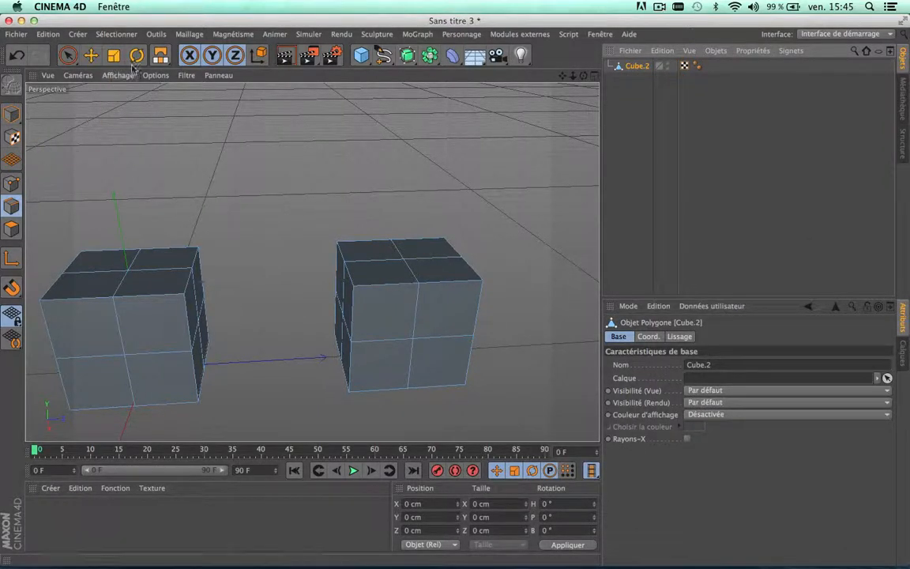
- Bridge the facing top front edges, and add a diagonal bridge from the near cube's top edge to the other cube's bottom edge
key(b)
drag(190, 271, 352, 281)
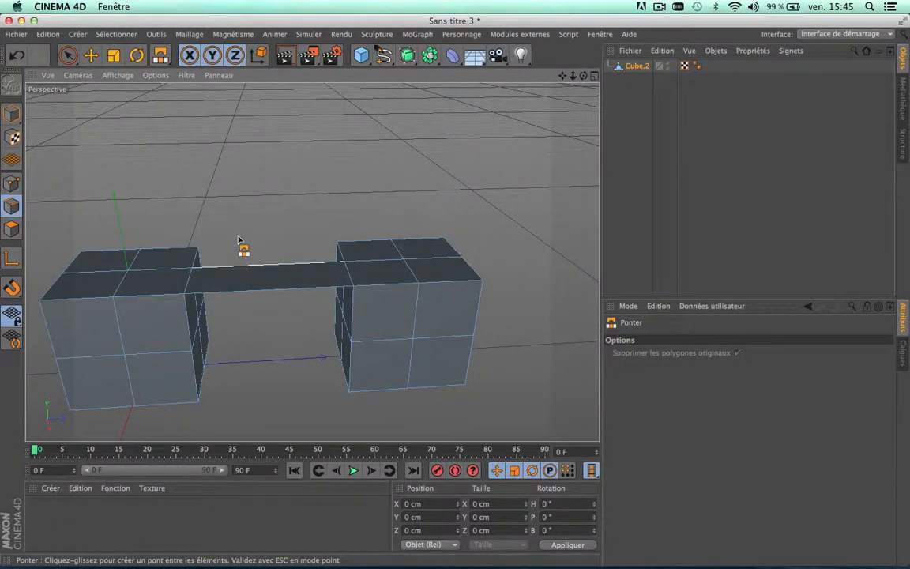
scroll(238, 238, down, 5)
scroll(237, 238, up, 3)
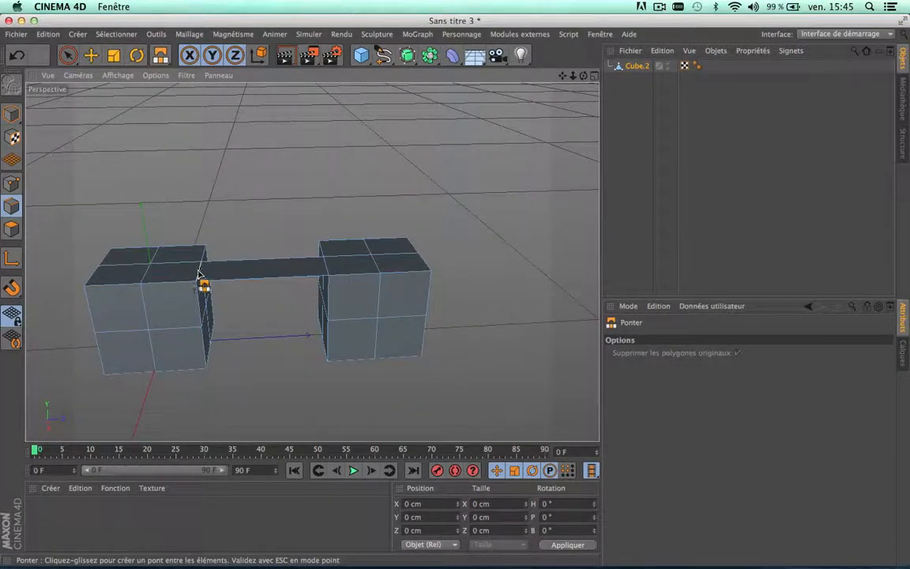
drag(199, 273, 324, 358)
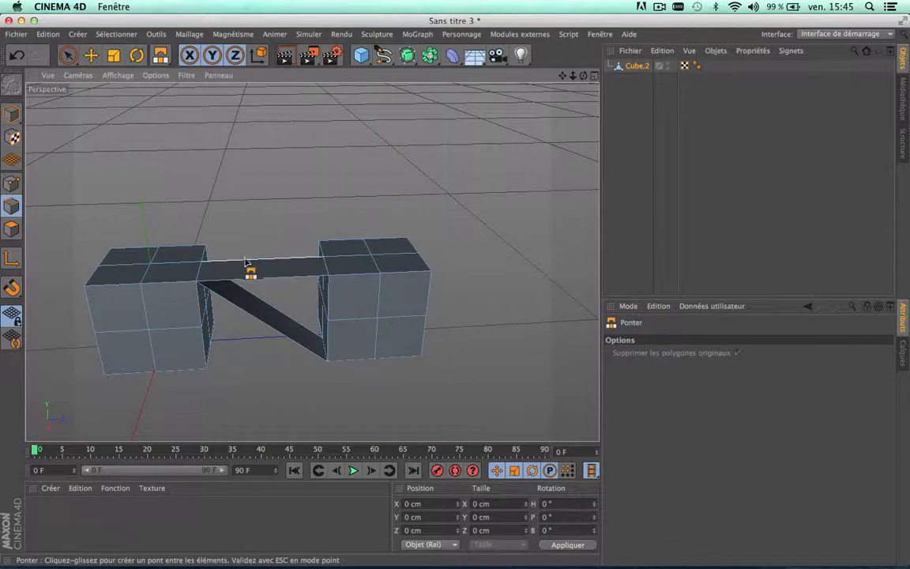
- Bridge the facing bottom front edges and the facing mid-height edges of the two cubes
drag(212, 365, 331, 367)
scroll(254, 367, up, 5)
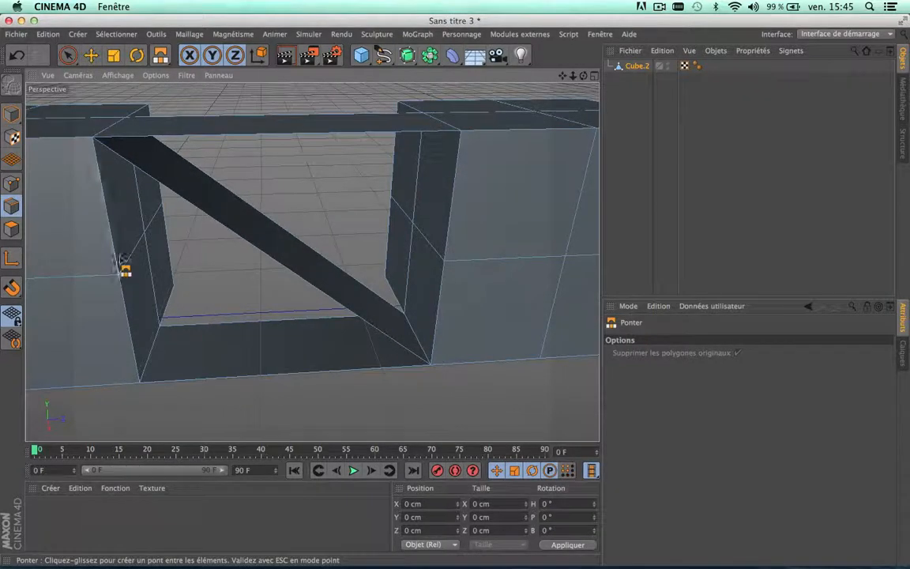
drag(130, 264, 430, 255)
scroll(367, 298, down, 5)
scroll(368, 299, up, 5)
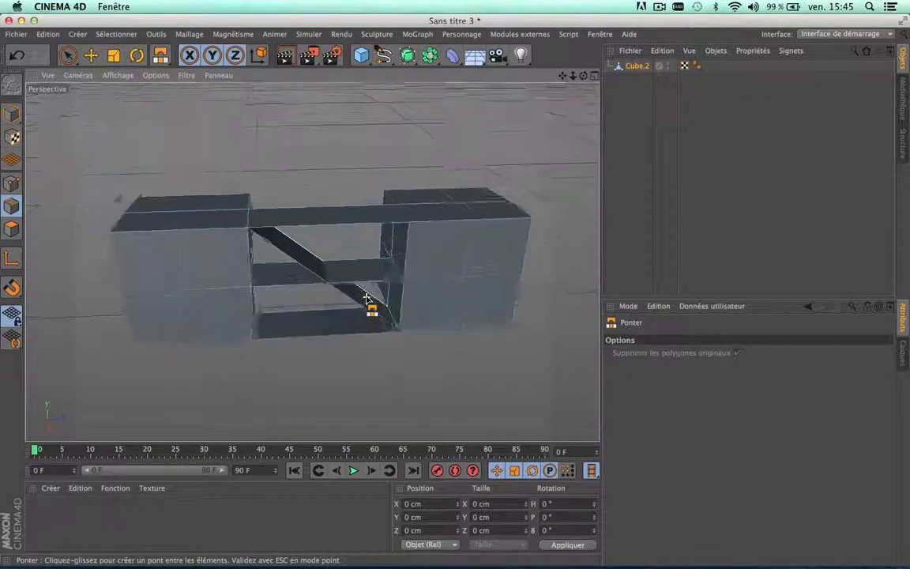
scroll(367, 298, down, 5)
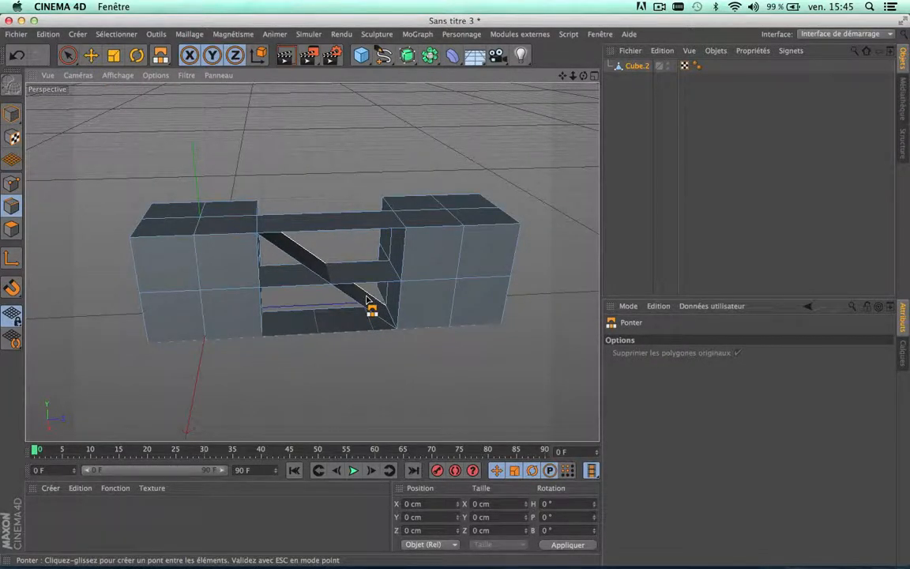
scroll(325, 229, down, 2)
scroll(325, 203, up, 5)
scroll(325, 203, down, 5)
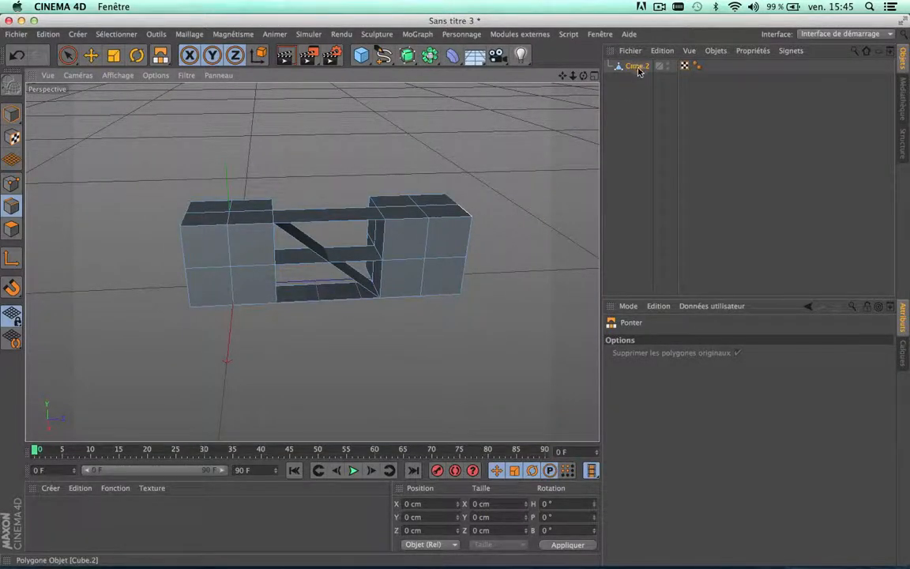
- Undo the four bridges between the cubes
key(super+z)
key(super+z)
key(super+z)
key(super+z)
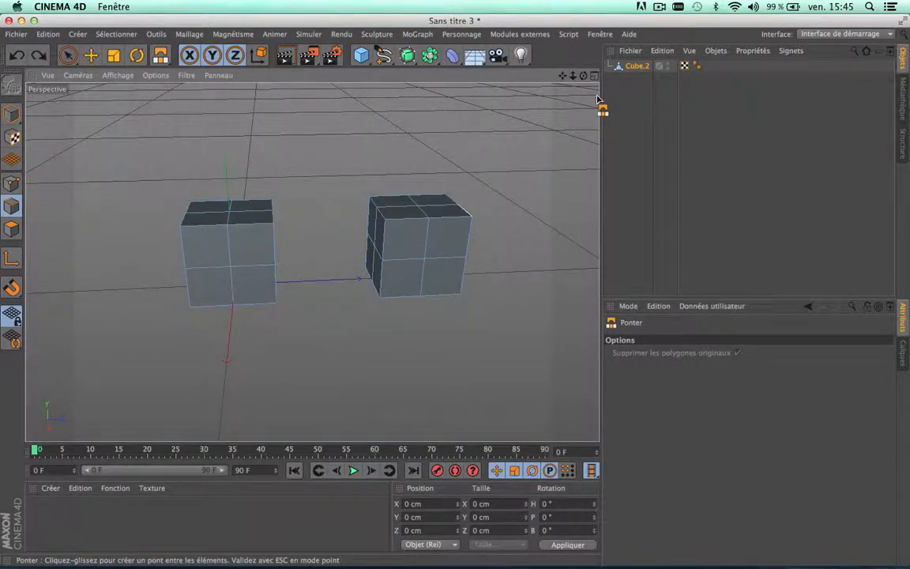
- Delete the four polygons on the second cube's inner side, facing the first cube
scroll(345, 179, up, 5)
scroll(345, 178, down, 4)
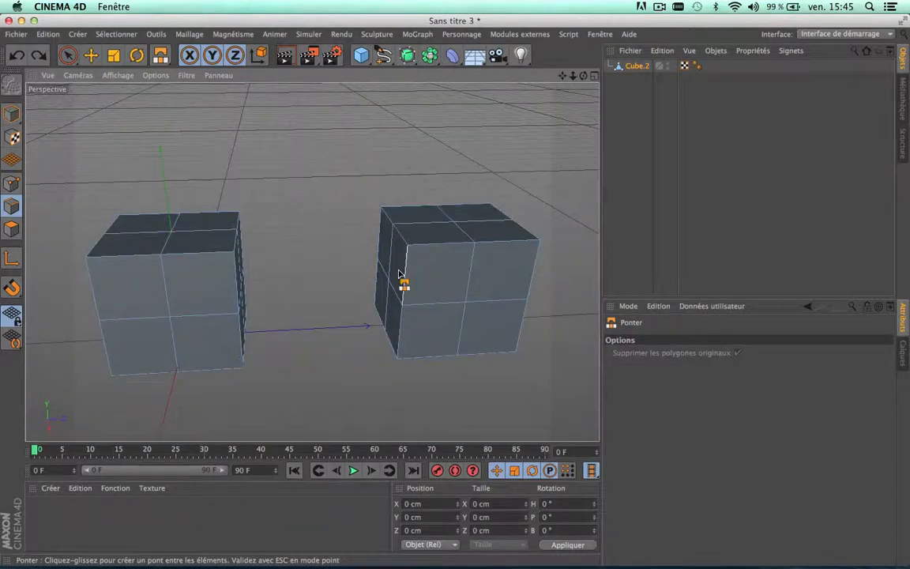
click(68, 56)
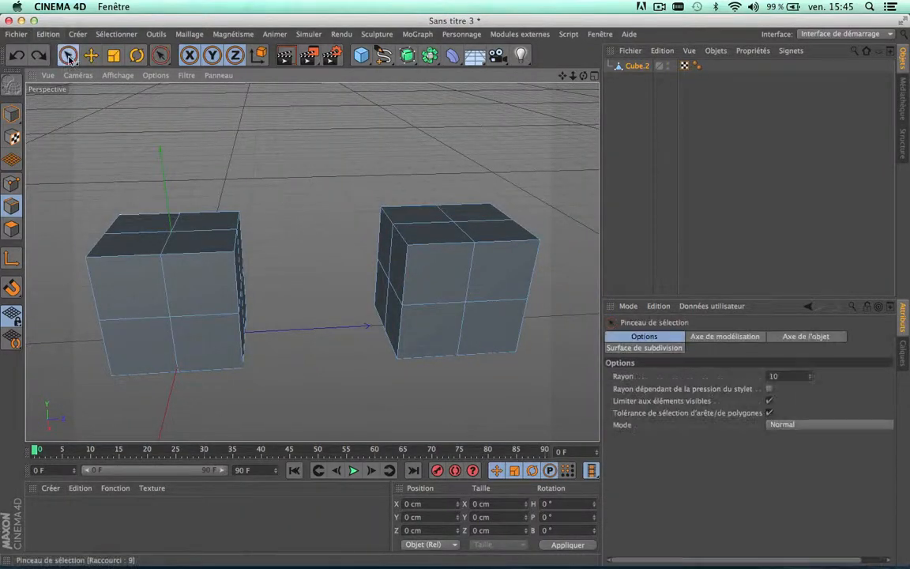
click(11, 228)
drag(392, 253, 387, 294)
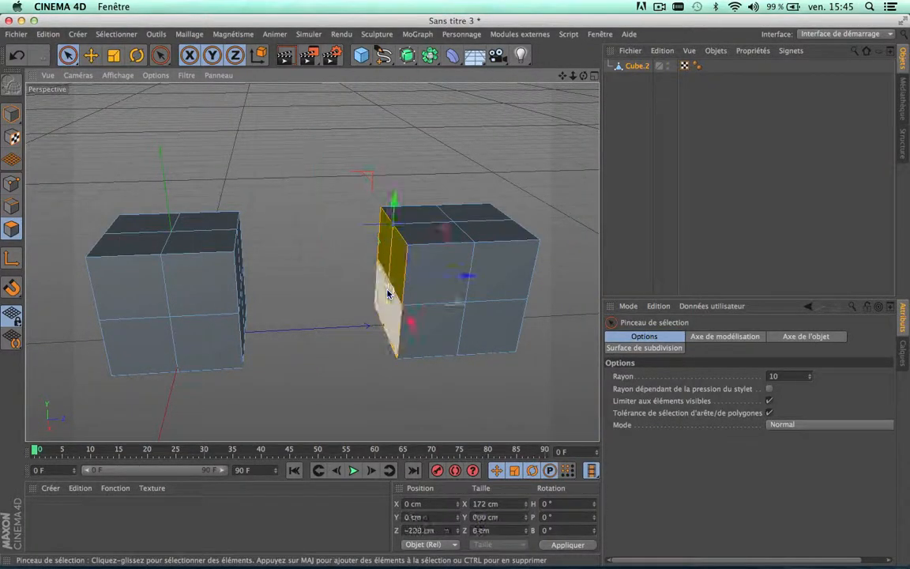
key(Delete)
- Delete the four polygons on the first cube's side that faces the open second cube
drag(583, 75, 411, 83)
mouse_move(254, 264)
mouse_down()
mouse_move(240, 265)
mouse_move(234, 290)
mouse_up()
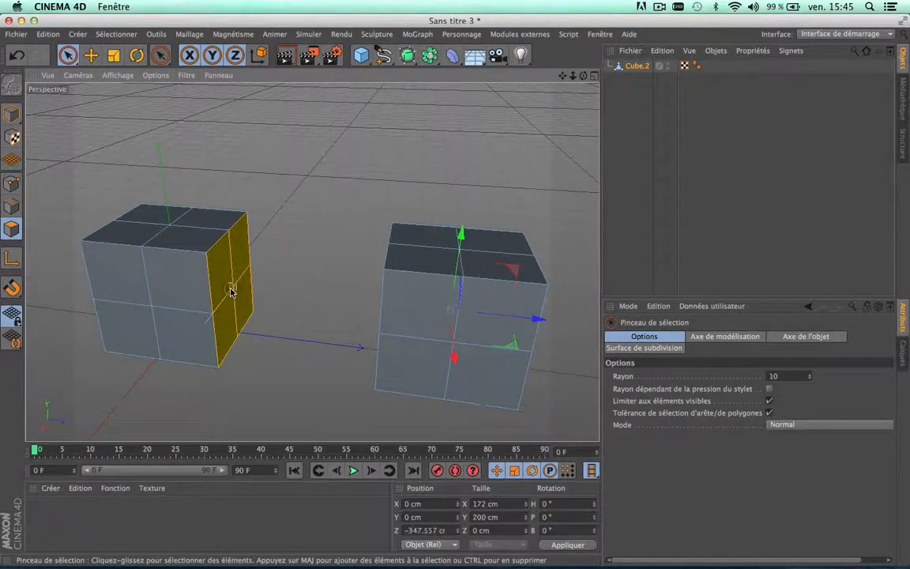
key(Delete)
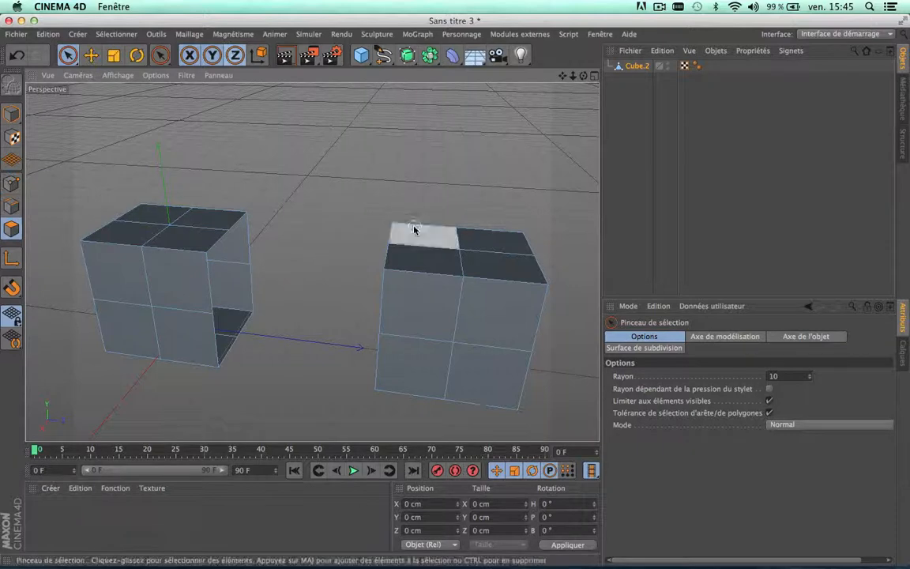
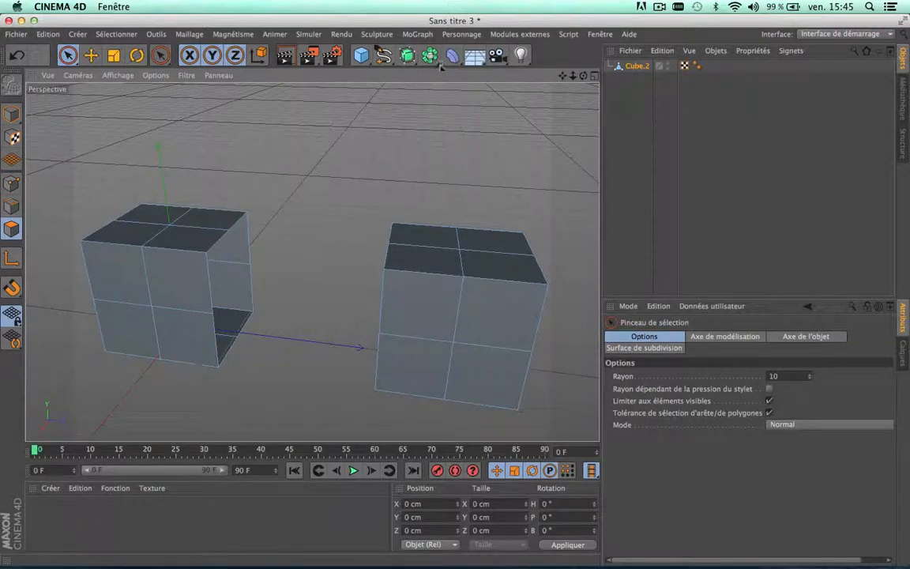
- In point mode, sew the three top edge points of the second cube's open side to the matching first cube points with the Couture tool
click(194, 36)
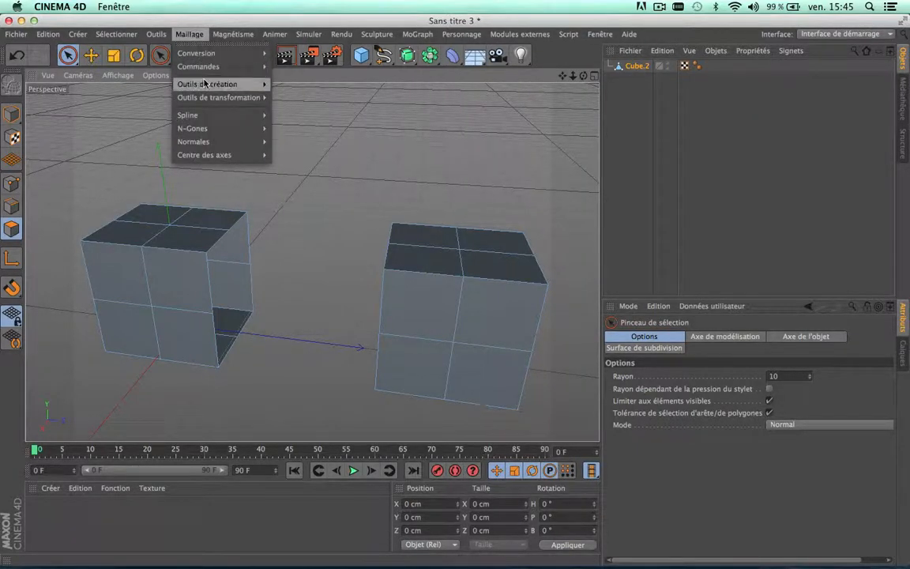
mouse_move(188, 82)
click(298, 193)
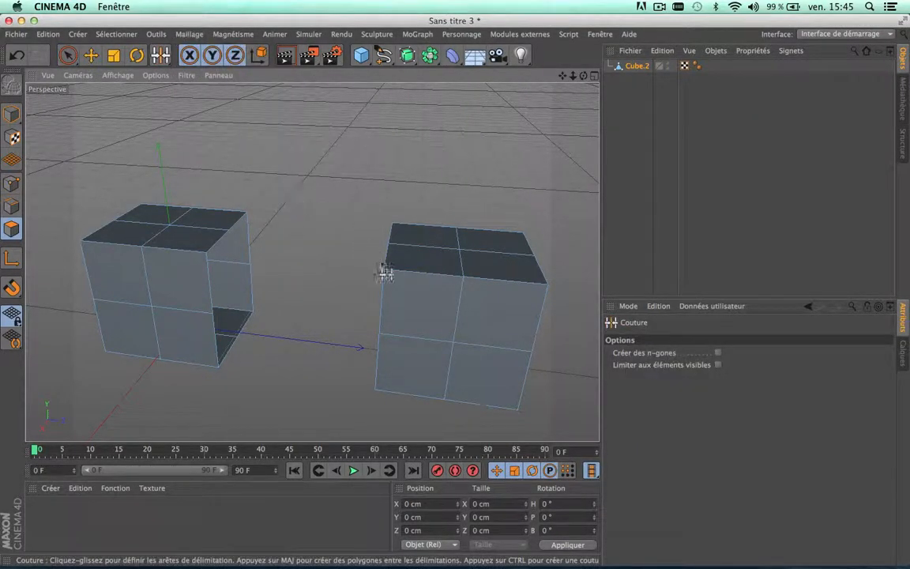
click(12, 183)
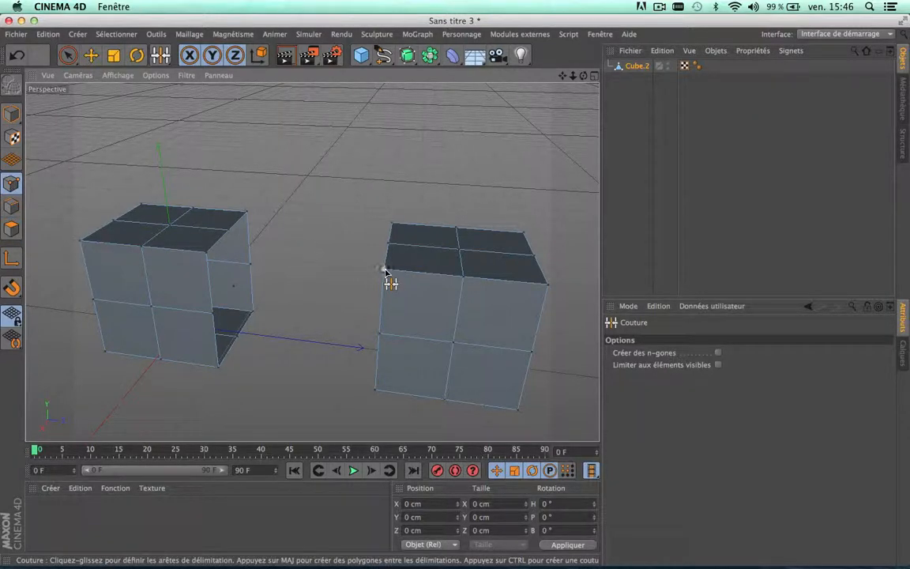
drag(383, 269, 207, 253)
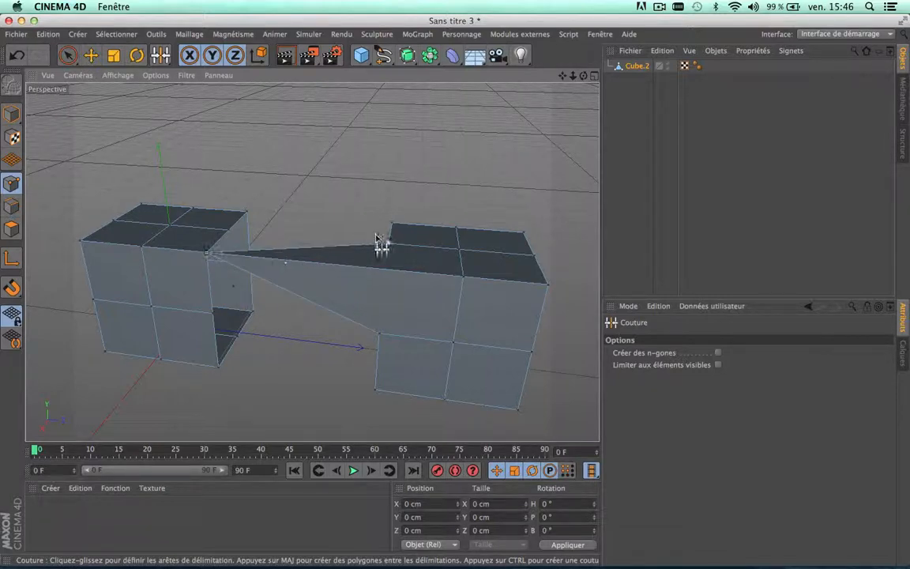
drag(386, 250, 231, 245)
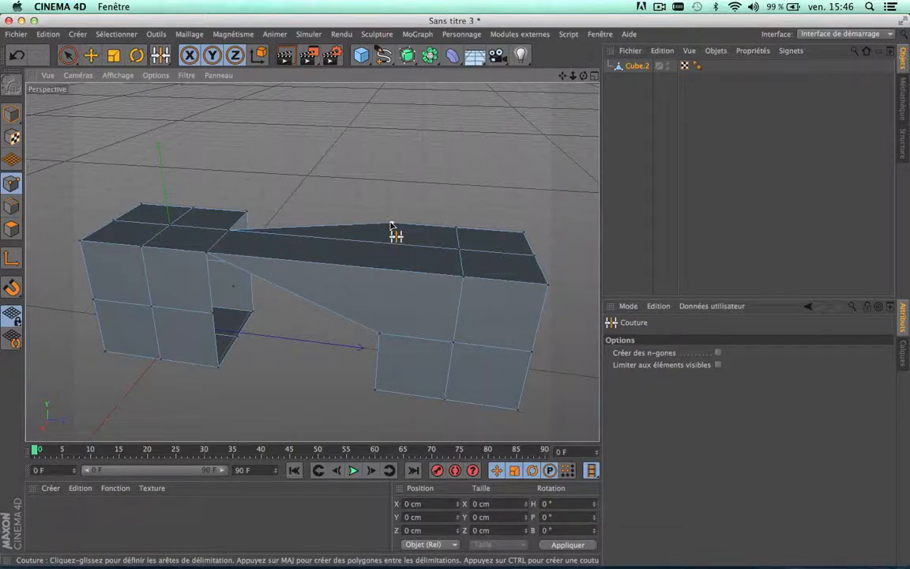
drag(395, 234, 247, 215)
- Sew the second cube's front mid-height and front bottom points to the matching points on the first cube's open side
scroll(281, 274, up, 5)
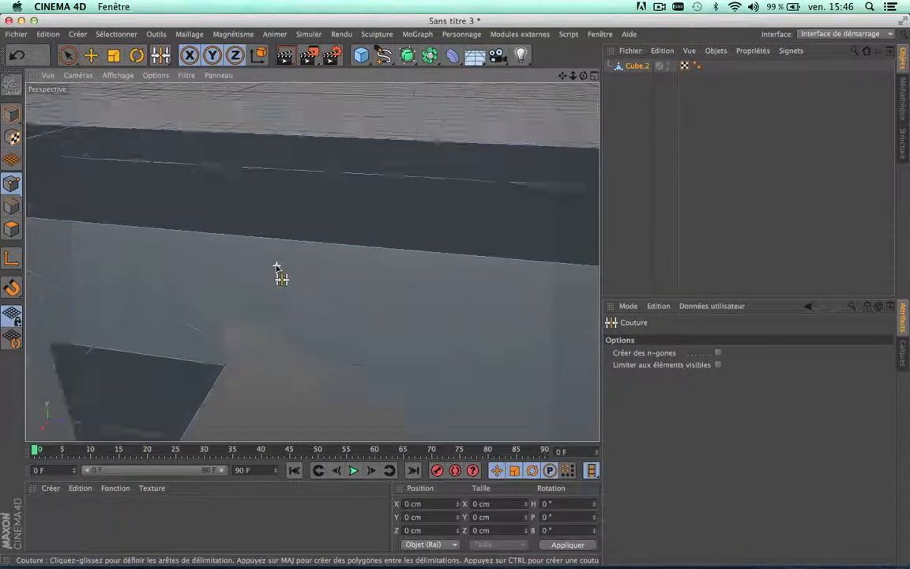
scroll(215, 236, down, 3)
scroll(455, 279, down, 5)
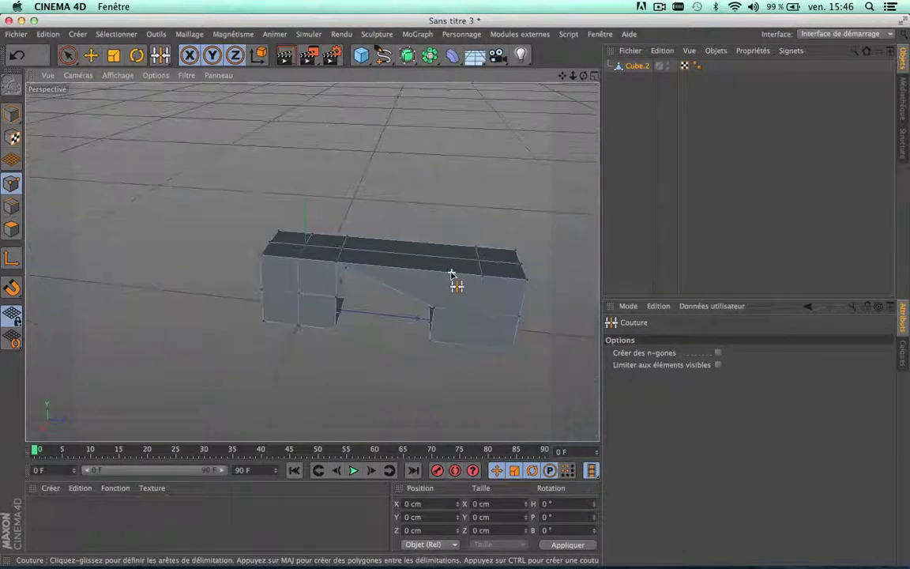
scroll(442, 284, up, 1)
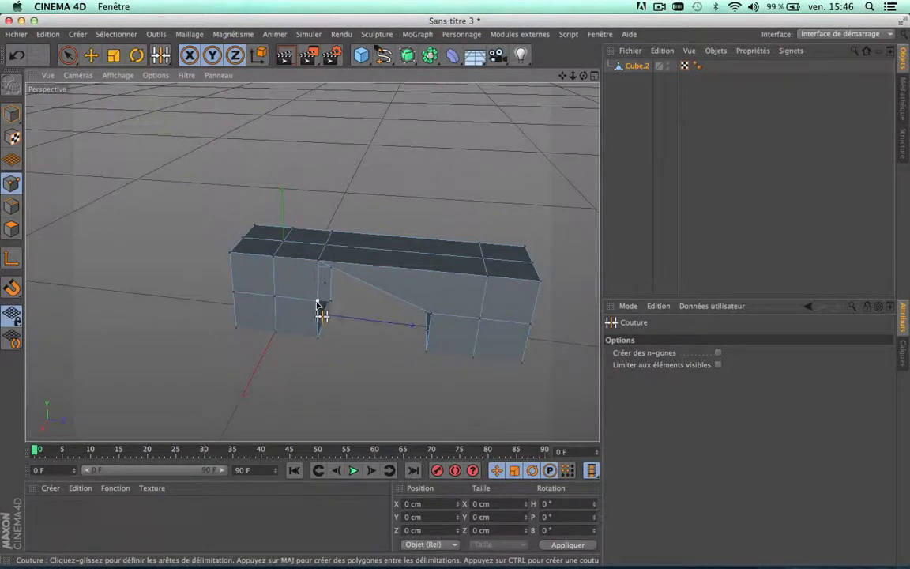
drag(317, 303, 439, 332)
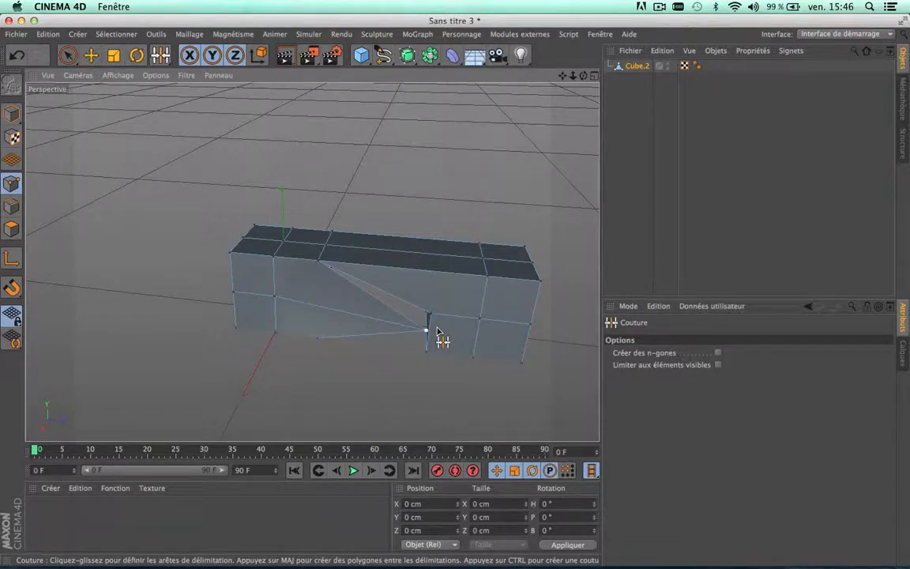
key(super+z)
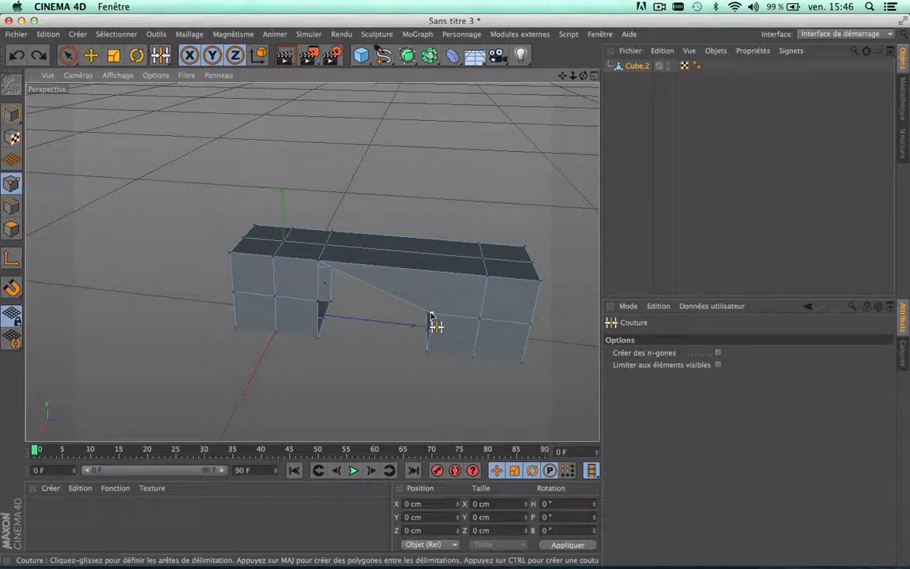
drag(431, 315, 319, 303)
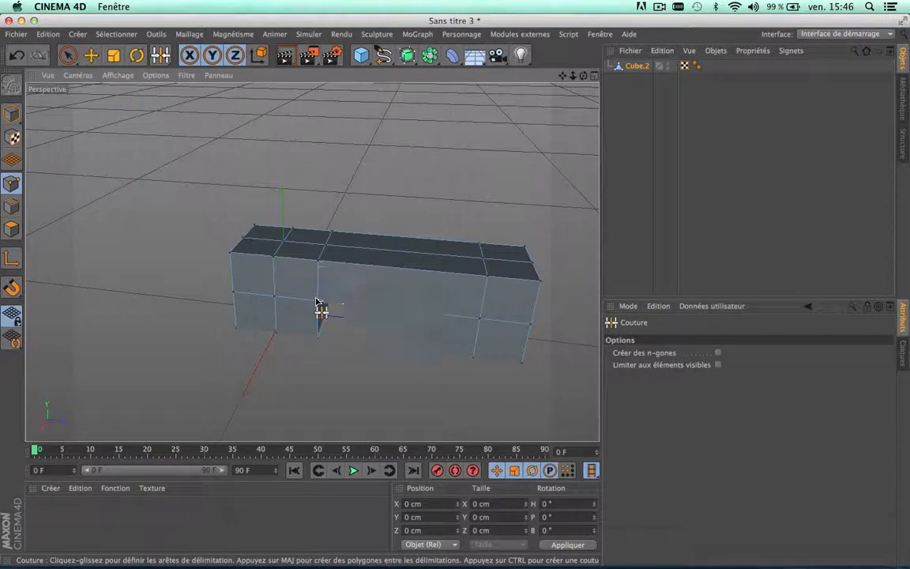
scroll(319, 301, up, 3)
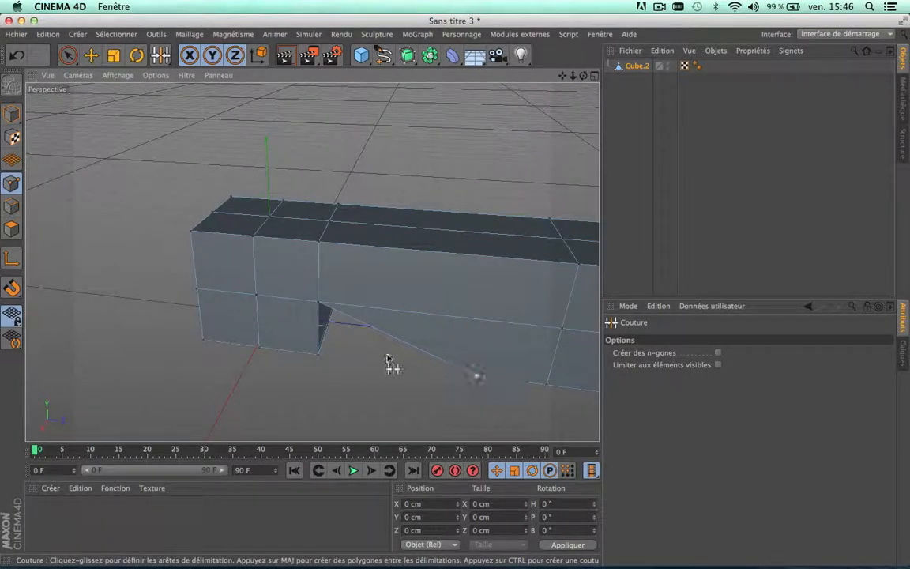
drag(387, 359, 320, 353)
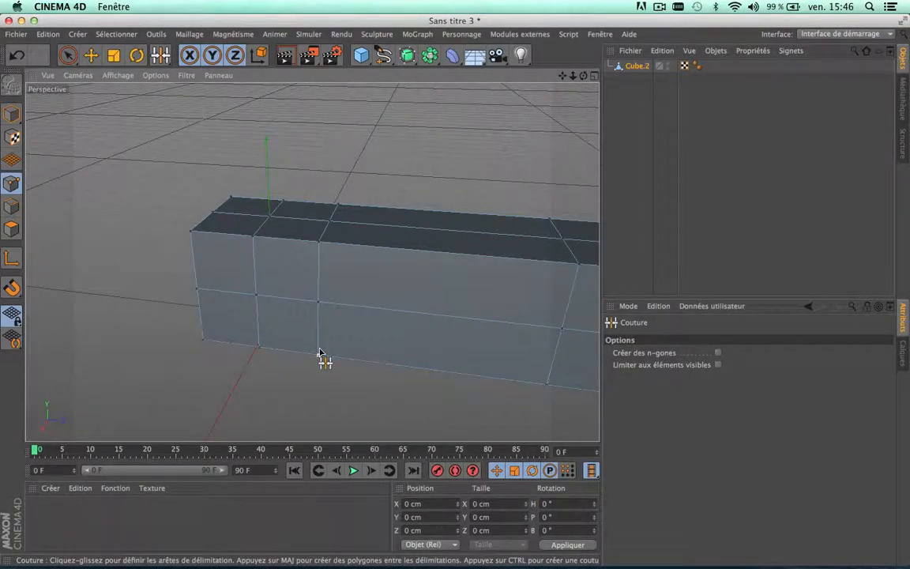
- Sew the middle and back points of the second cube's underside to the matching points on the first cube
drag(581, 76, 544, 11)
scroll(317, 170, up, 3)
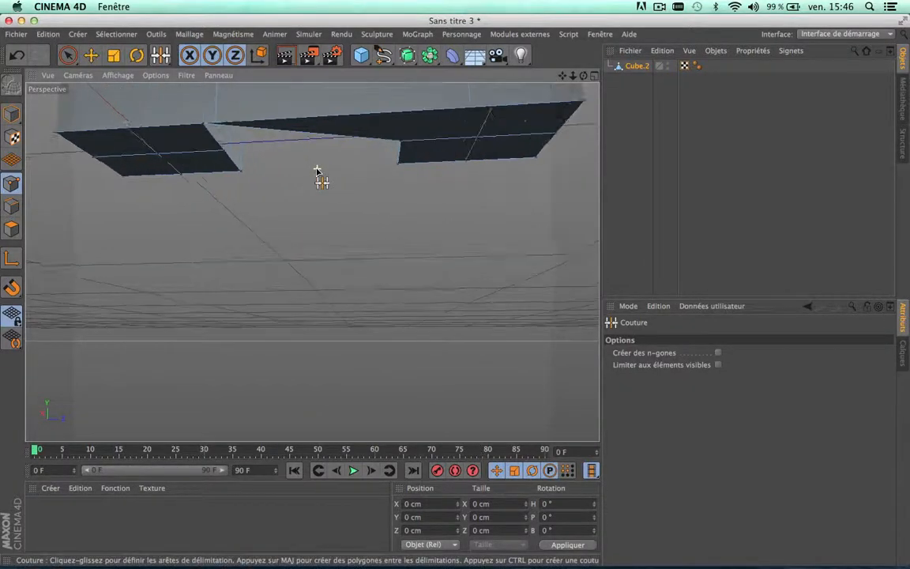
drag(401, 145, 219, 148)
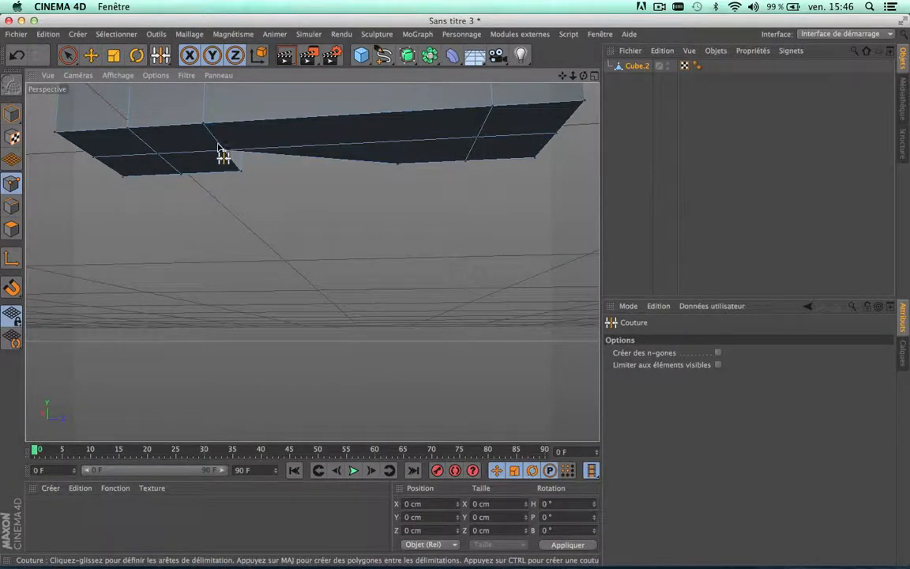
drag(397, 165, 241, 170)
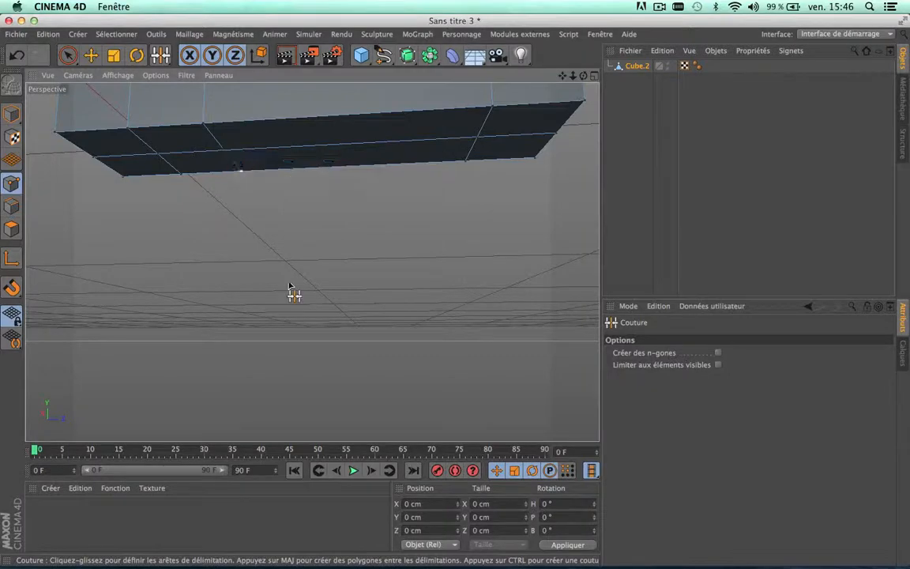
scroll(288, 282, down, 4)
drag(562, 76, 576, 333)
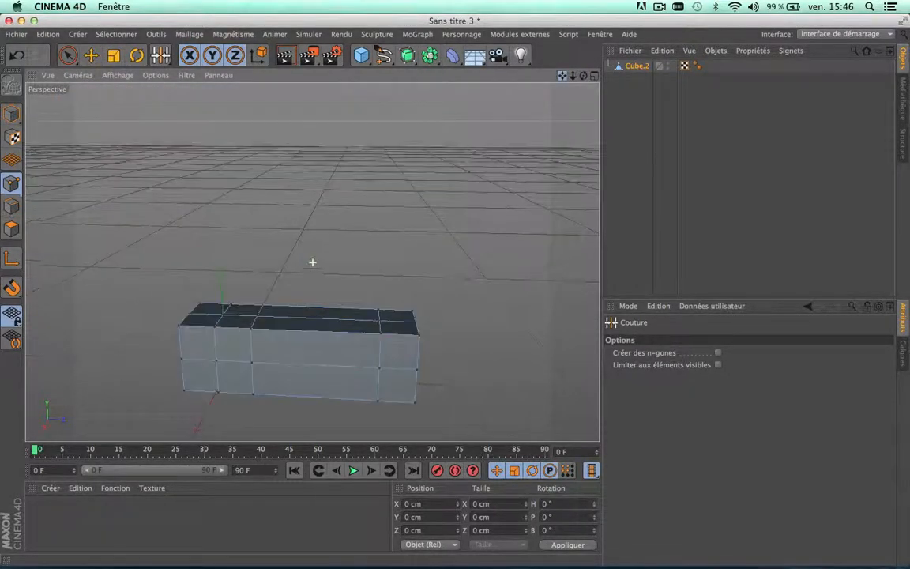
scroll(311, 331, down, 1)
scroll(309, 329, up, 2)
scroll(309, 329, up, 2)
scroll(309, 329, down, 2)
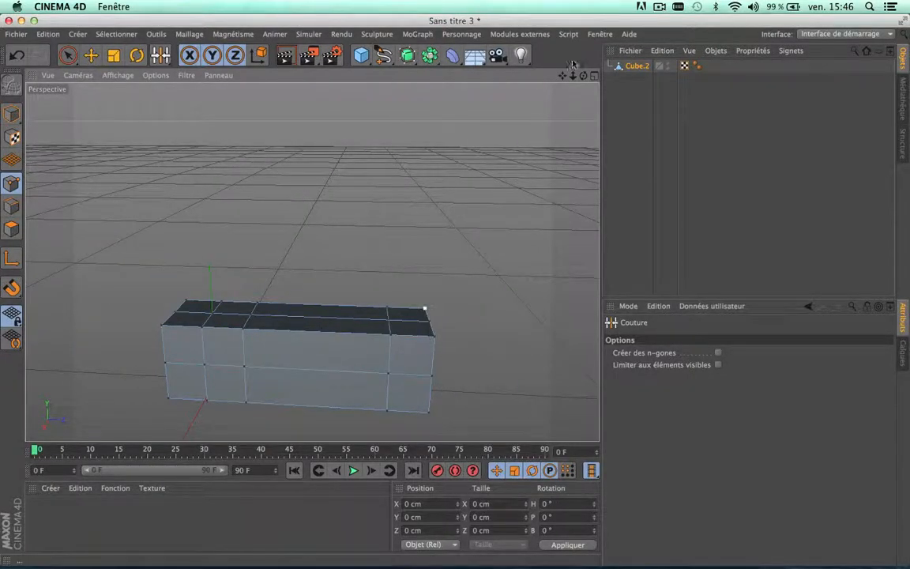
- Delete the joined Cube.2 object and add a new cube primitive to the scene
click(644, 67)
key(Delete)
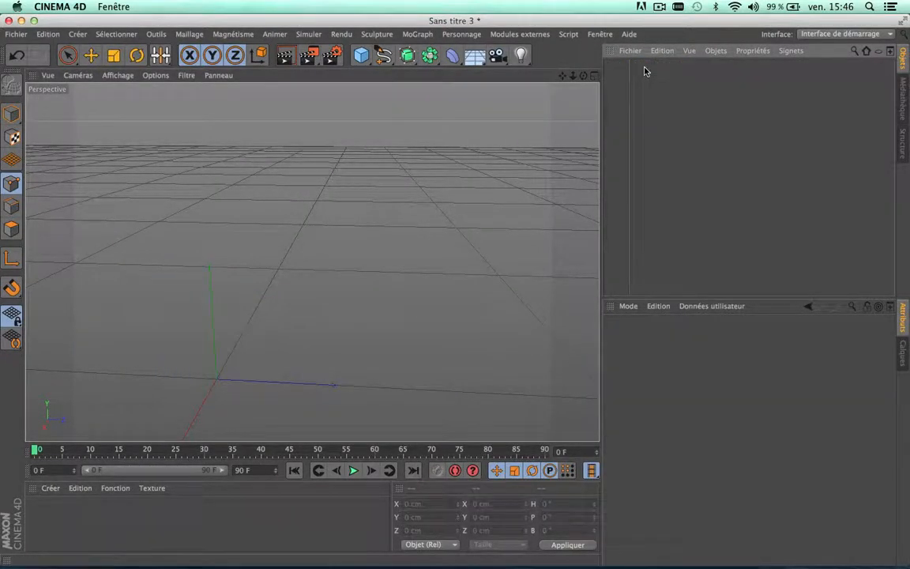
click(360, 55)
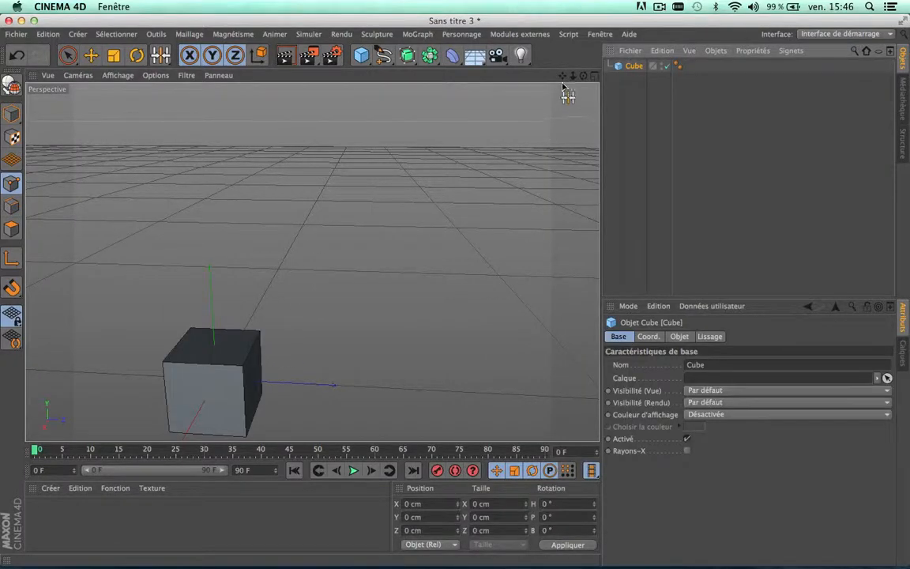
- Set the new cube's segments to 21 in X, 32 in Y and 10 in Z
drag(563, 76, 666, 0)
scroll(328, 234, up, 5)
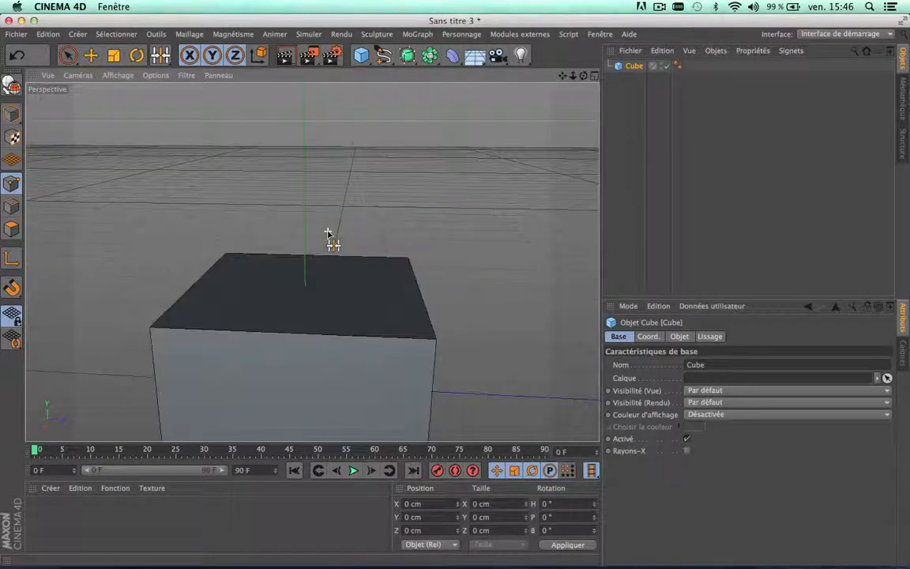
scroll(330, 239, down, 5)
scroll(300, 317, up, 5)
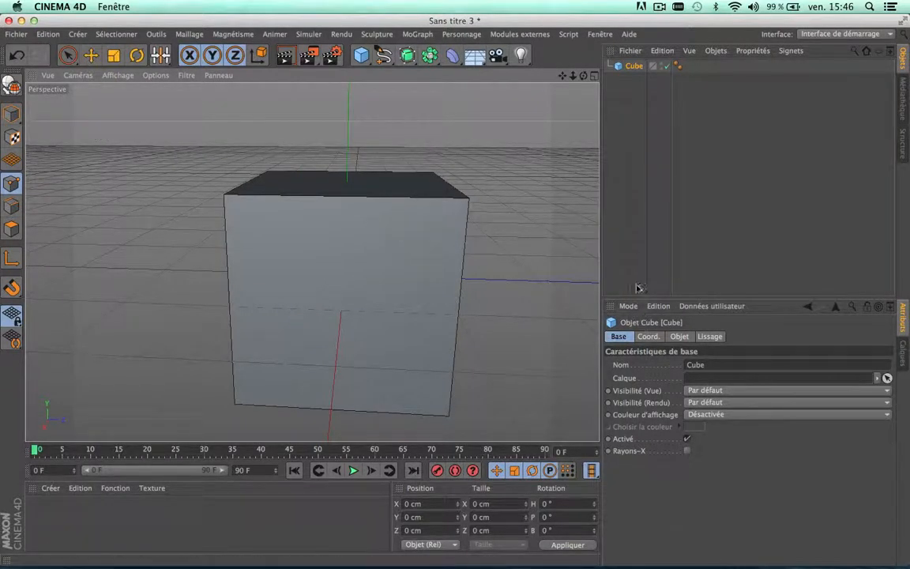
click(679, 337)
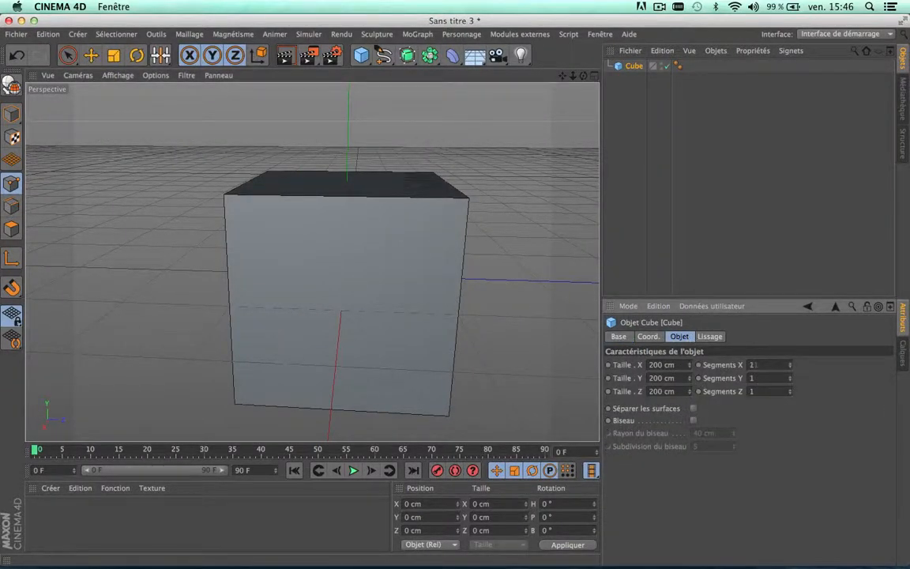
drag(790, 365, 790, 353)
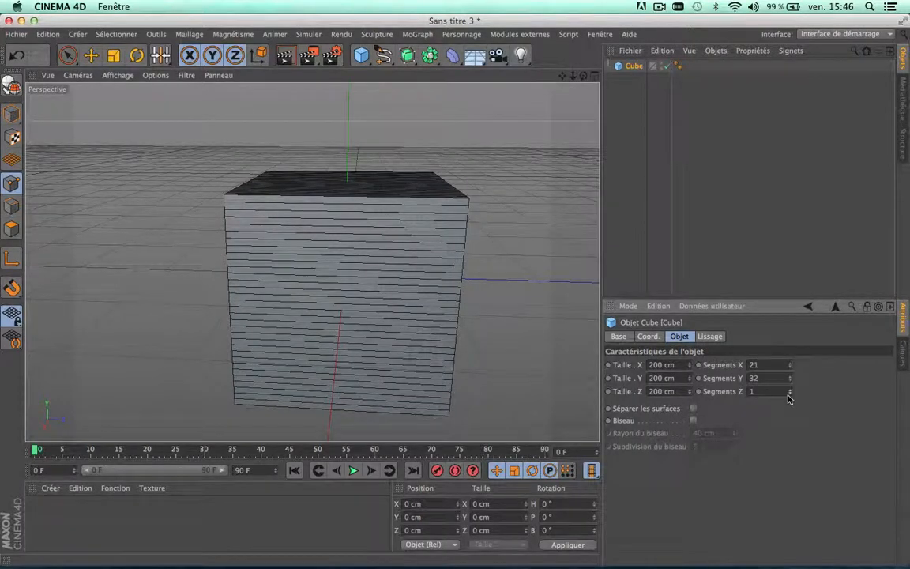
mouse_move(788, 396)
mouse_down()
mouse_move(788, 367)
mouse_move(788, 385)
mouse_up()
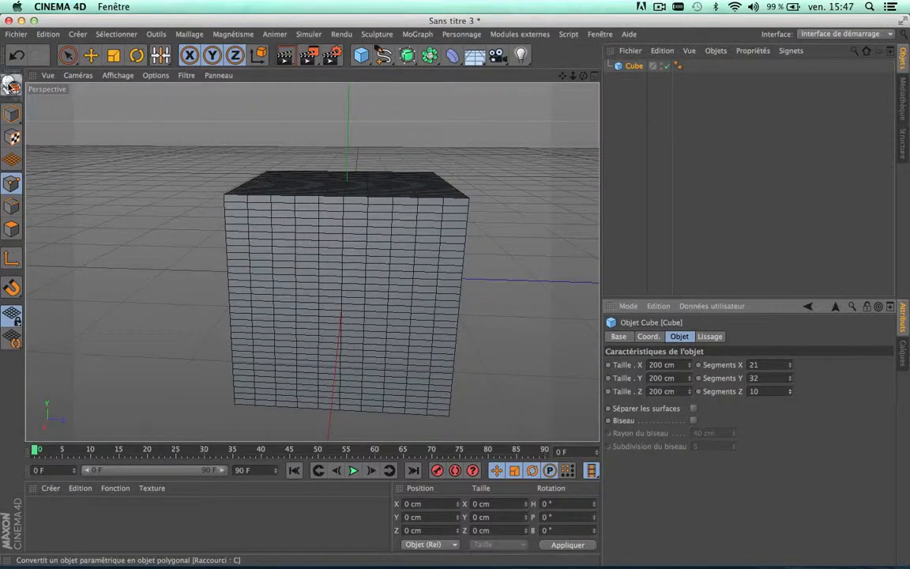
- Make the cube editable and delete an irregular patch of polygons covering about half of its top and the adjoining upper front face
click(11, 83)
click(13, 228)
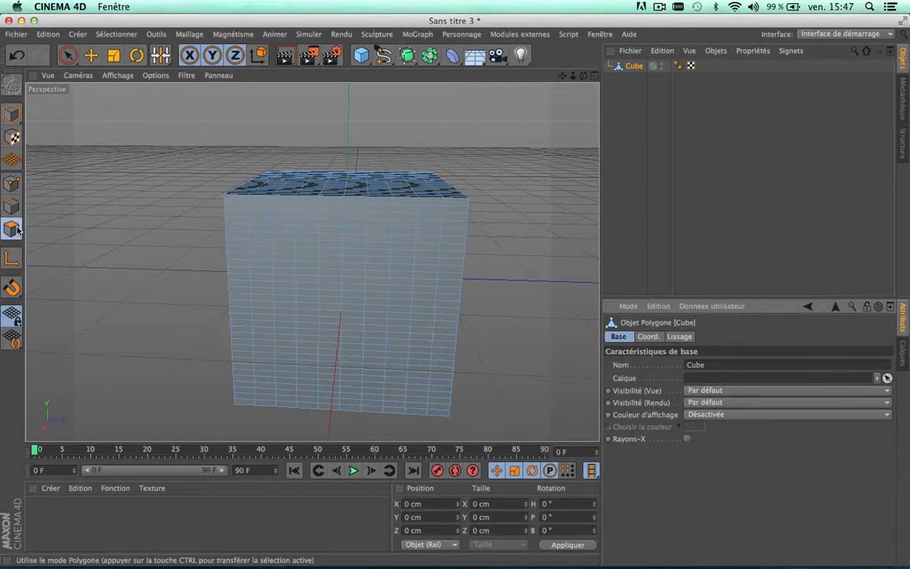
drag(565, 76, 565, 105)
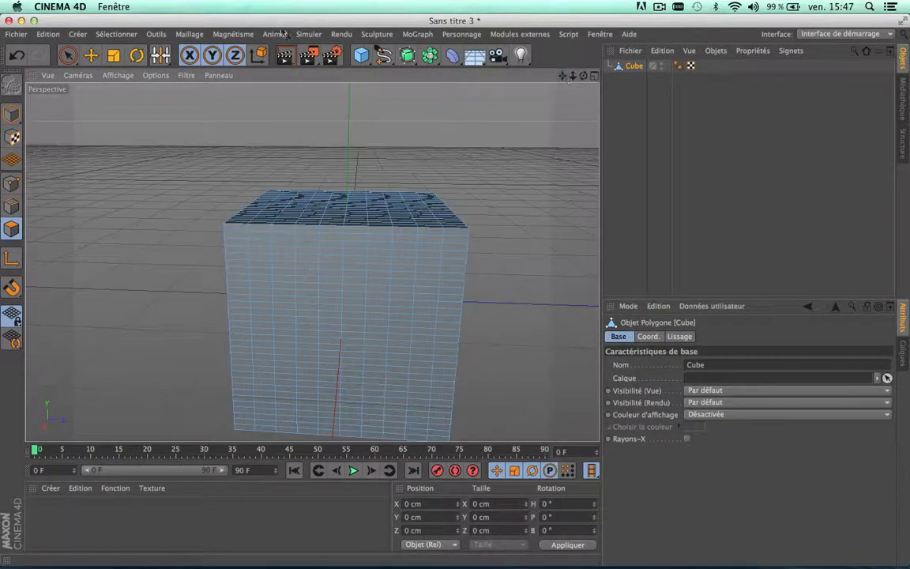
click(68, 57)
mouse_move(399, 203)
mouse_down()
mouse_move(358, 219)
mouse_move(312, 304)
mouse_move(261, 194)
mouse_move(217, 277)
mouse_move(263, 267)
mouse_up()
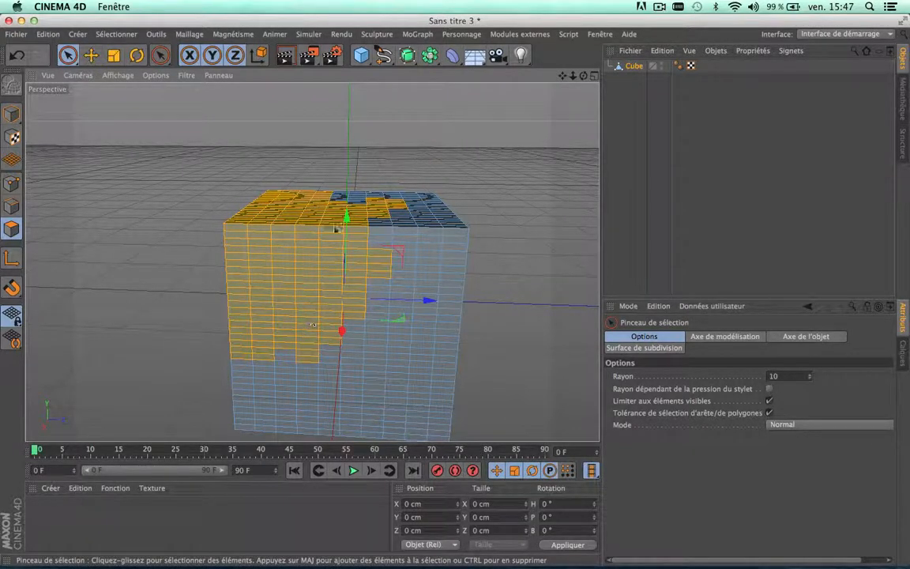
key(Delete)
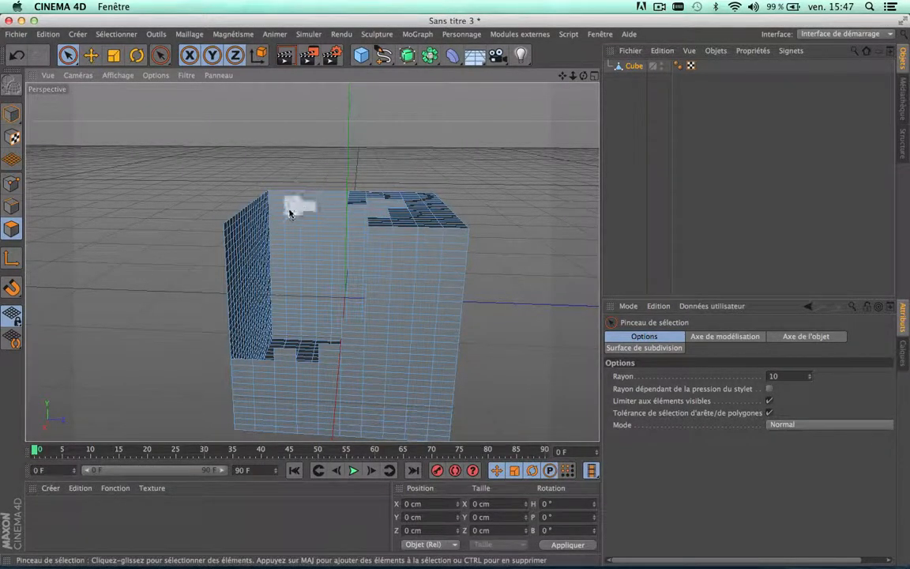
- Delete the upper polygons of the back and side walls exposed by the opening, including the stray polygon left floating there
mouse_move(280, 204)
mouse_down()
mouse_move(244, 202)
mouse_move(237, 261)
mouse_move(217, 213)
mouse_move(255, 233)
mouse_move(302, 225)
mouse_up()
drag(206, 294, 258, 223)
key(Delete)
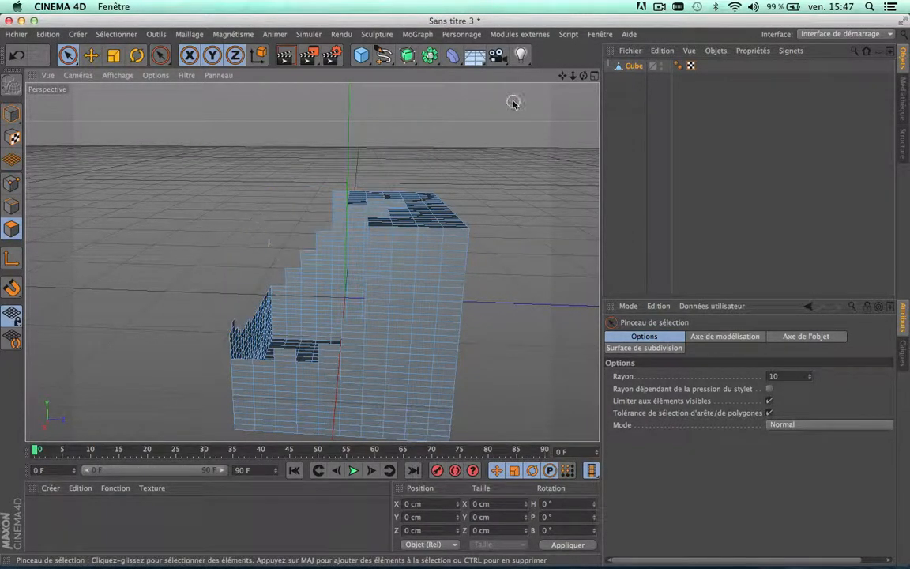
click(277, 237)
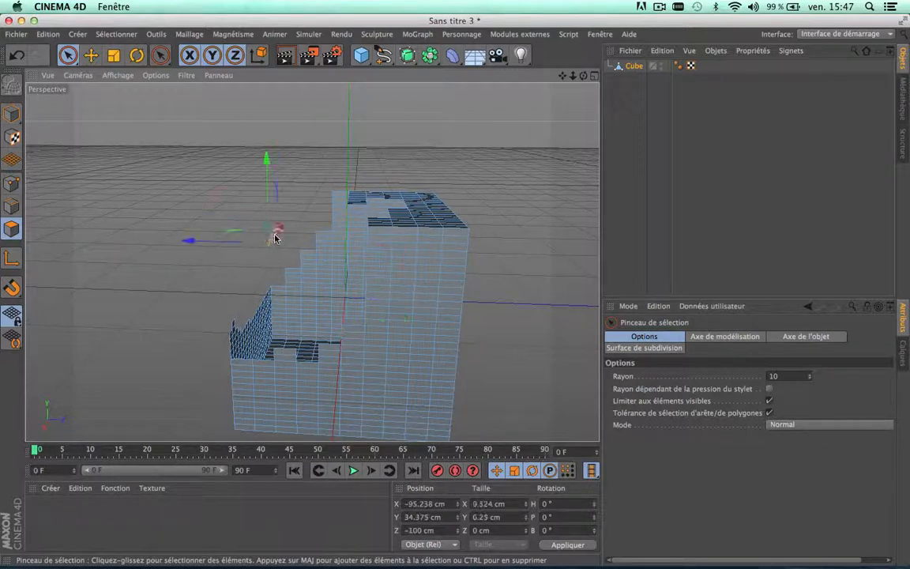
key(Delete)
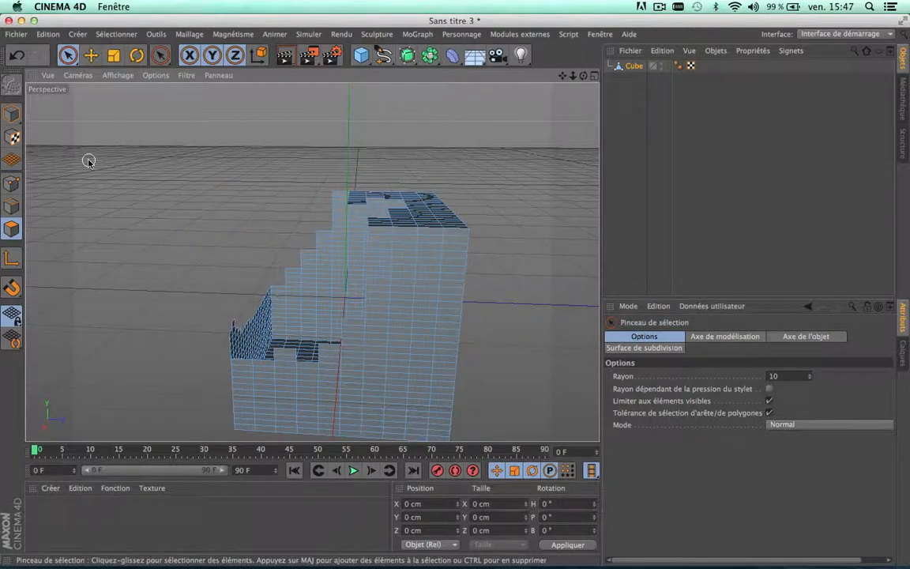
- Switch to point mode and examine the isolated points where the cube's polygons were deleted
click(11, 184)
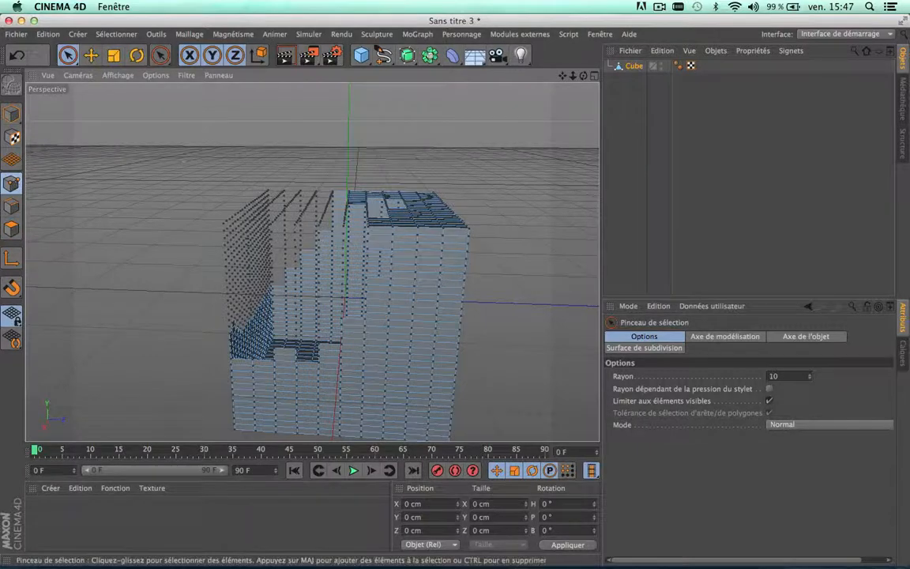
scroll(292, 207, up, 5)
scroll(293, 207, down, 5)
scroll(265, 189, up, 5)
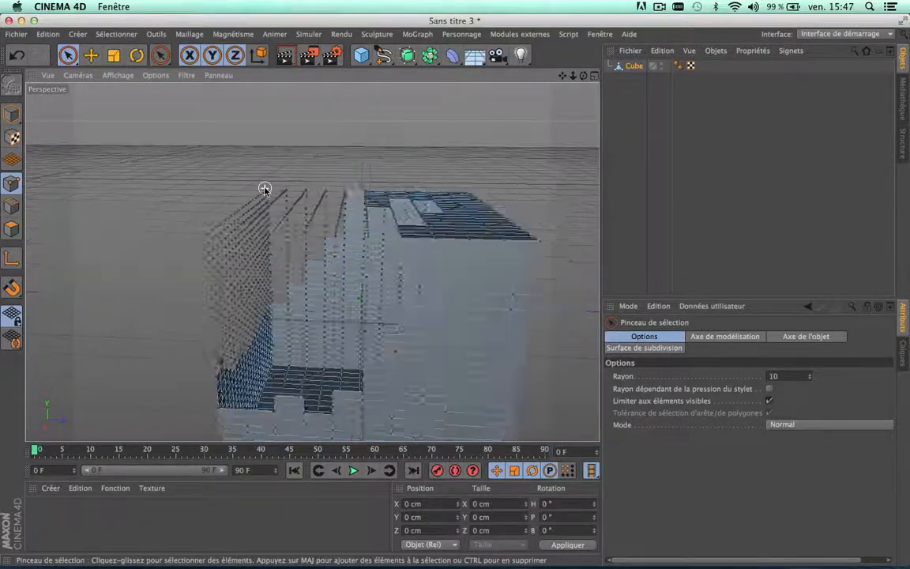
scroll(265, 189, down, 3)
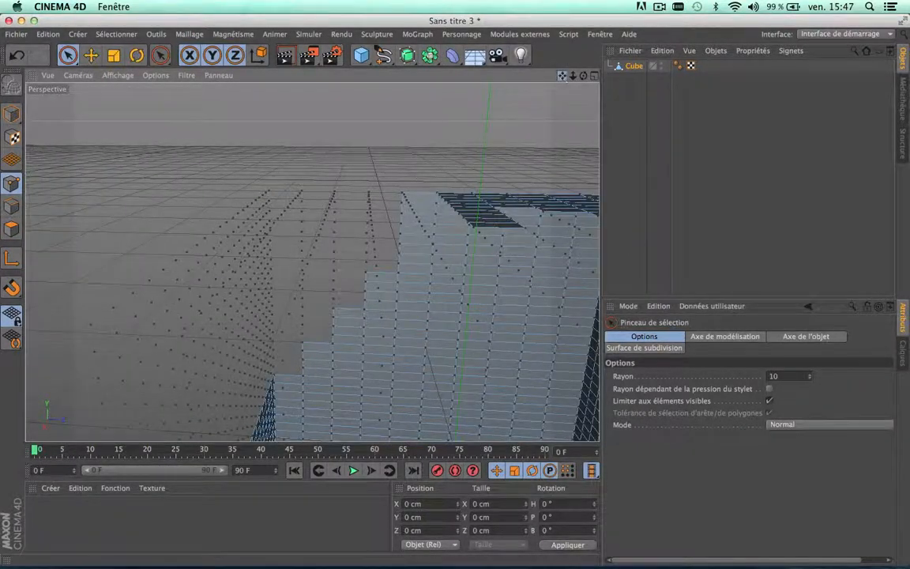
- Remove the isolated points from the cube's mesh with the Optimise command and inspect the cleaned opening
mouse_move(563, 75)
mouse_down()
mouse_move(567, 8)
mouse_move(544, 4)
mouse_move(496, 75)
mouse_move(541, 41)
mouse_up()
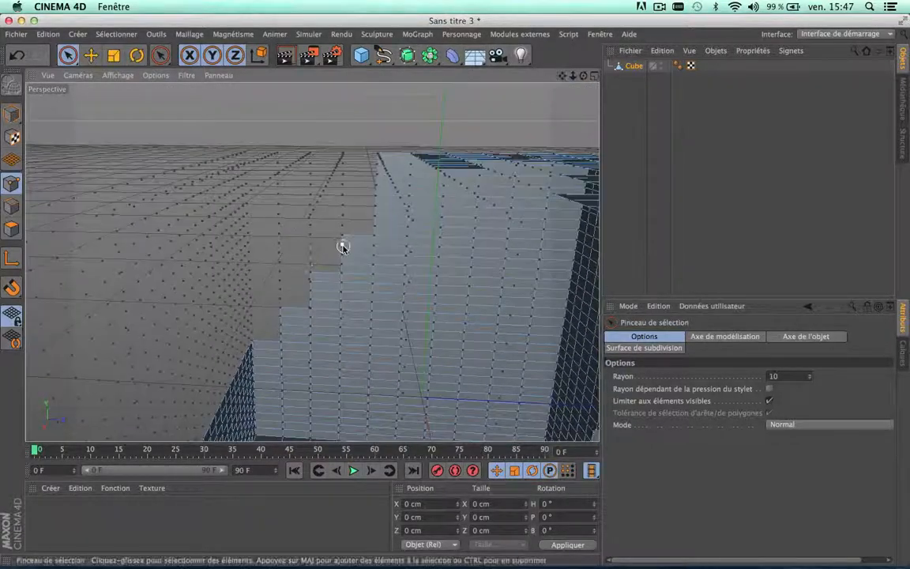
scroll(343, 246, down, 4)
drag(561, 76, 537, 35)
scroll(299, 134, up, 4)
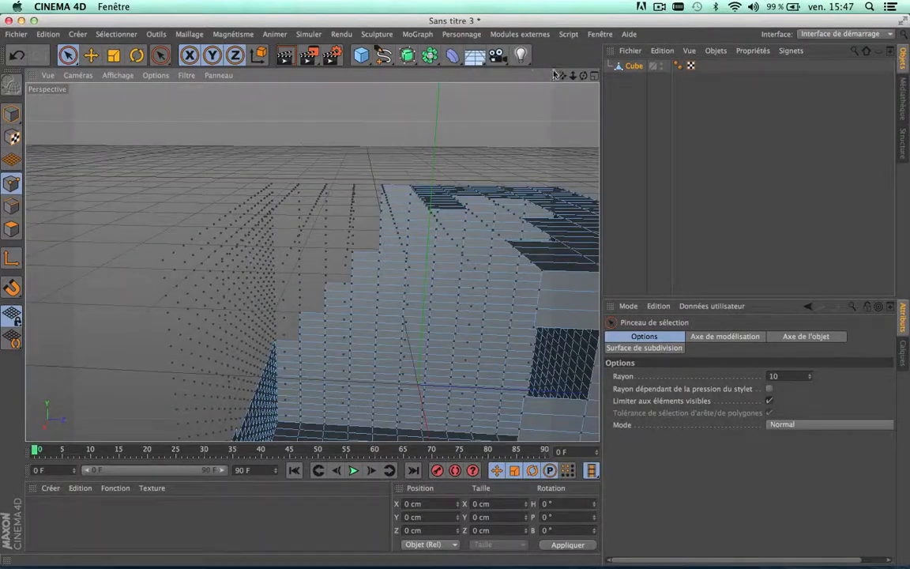
drag(561, 75, 543, 41)
scroll(319, 221, down, 4)
scroll(319, 222, up, 2)
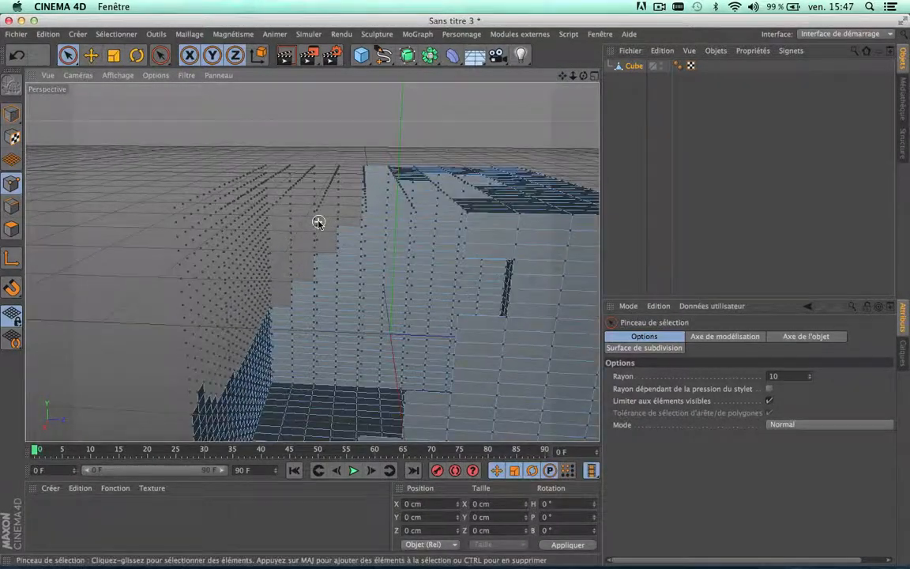
click(189, 34)
mouse_move(197, 67)
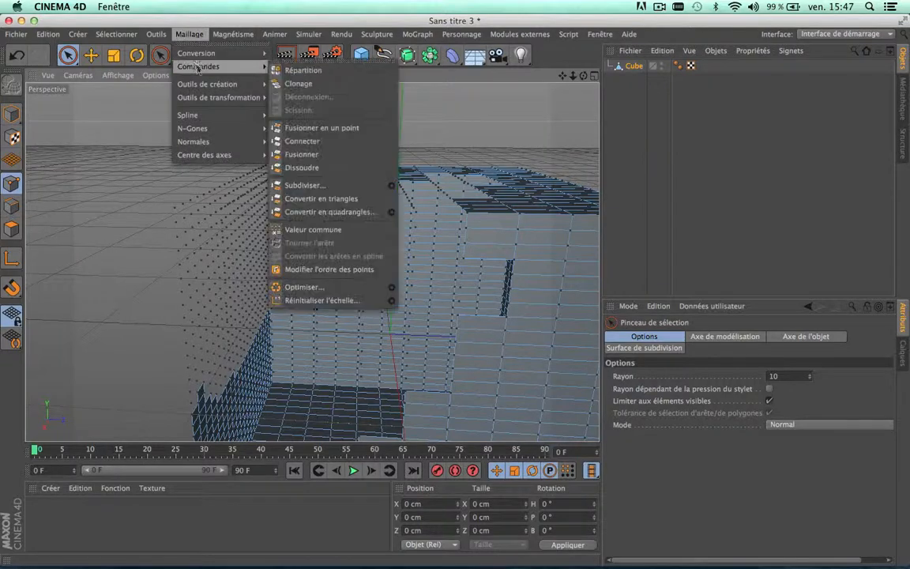
click(300, 289)
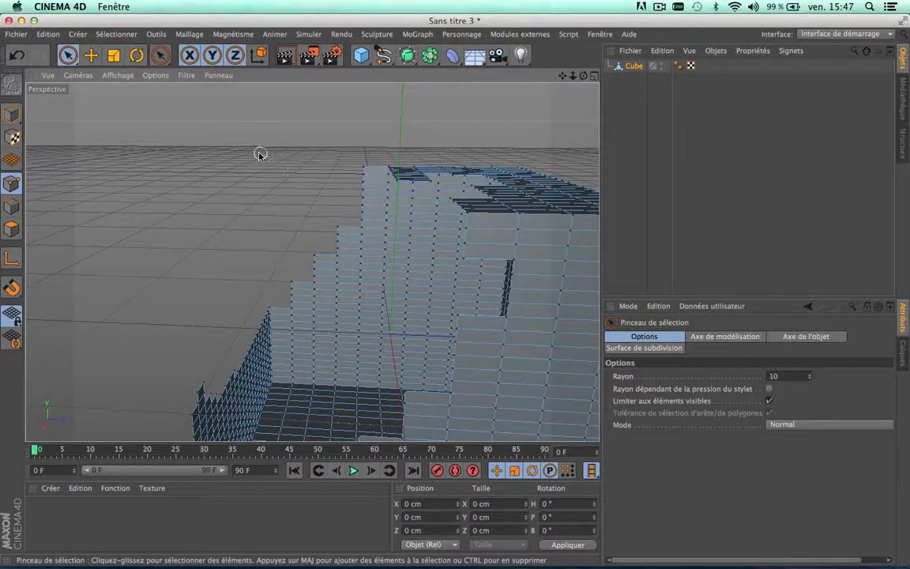
scroll(260, 154, down, 5)
scroll(259, 154, up, 5)
scroll(260, 154, down, 3)
scroll(260, 154, up, 2)
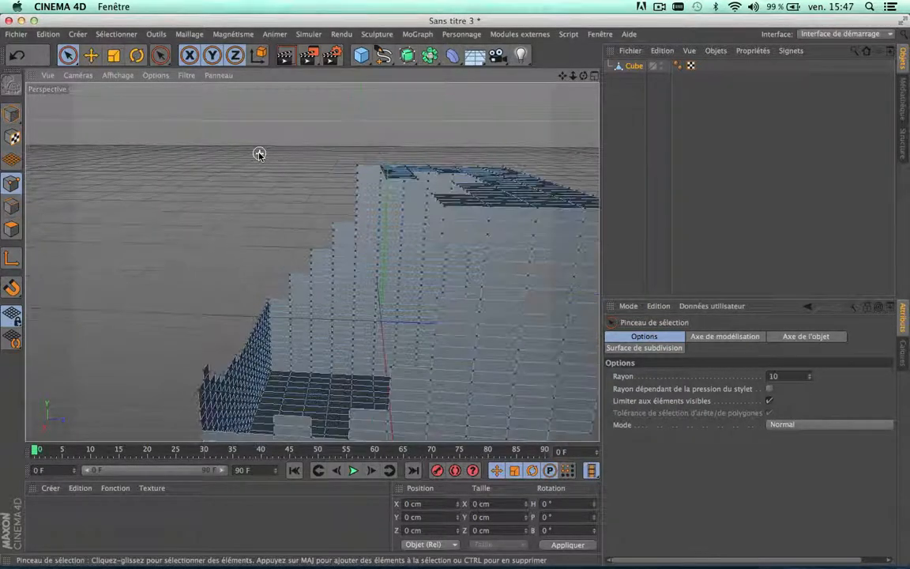
- Select the cube object and undo the removal of its isolated points
click(632, 66)
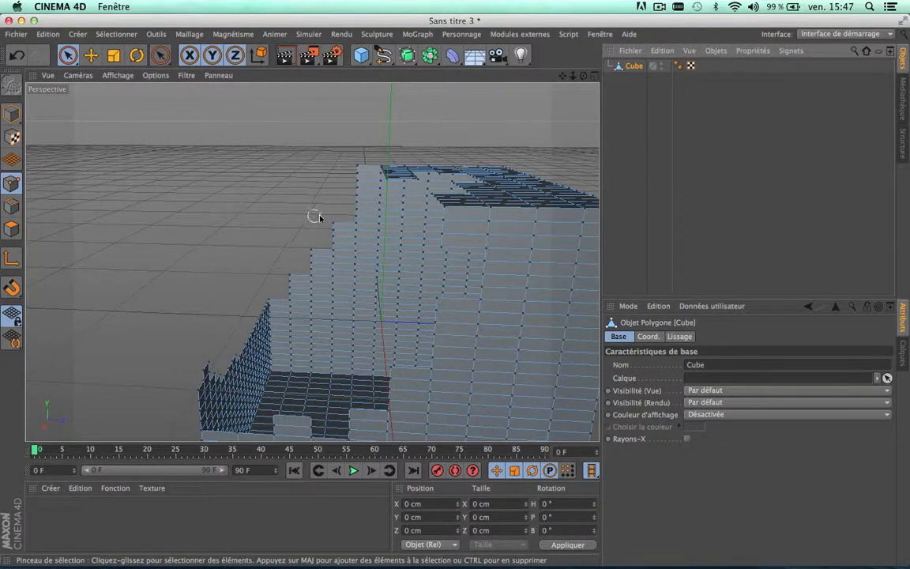
key(super+z)
key(super+z)
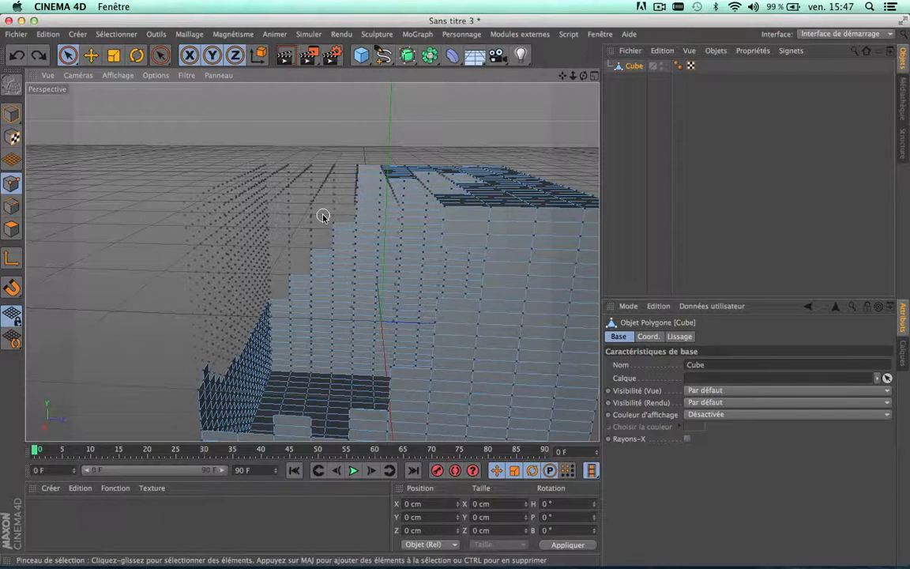
- Try the Optimise command with only one point on the cube's upper front edge selected
click(489, 209)
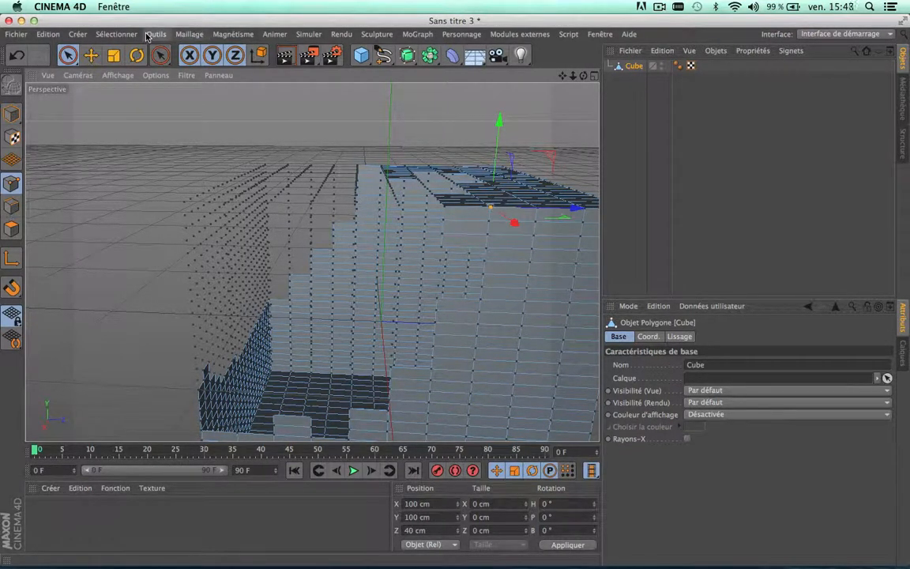
click(189, 34)
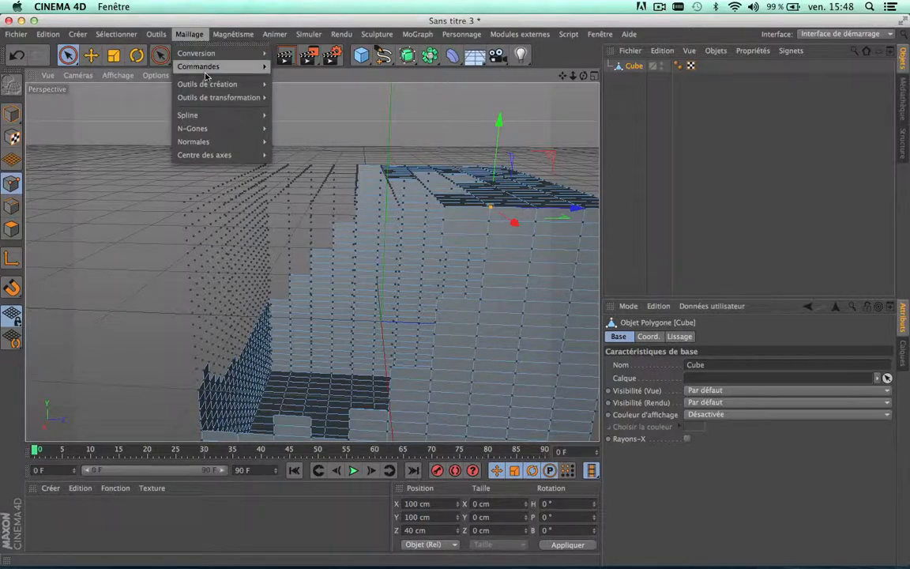
mouse_move(190, 67)
click(300, 287)
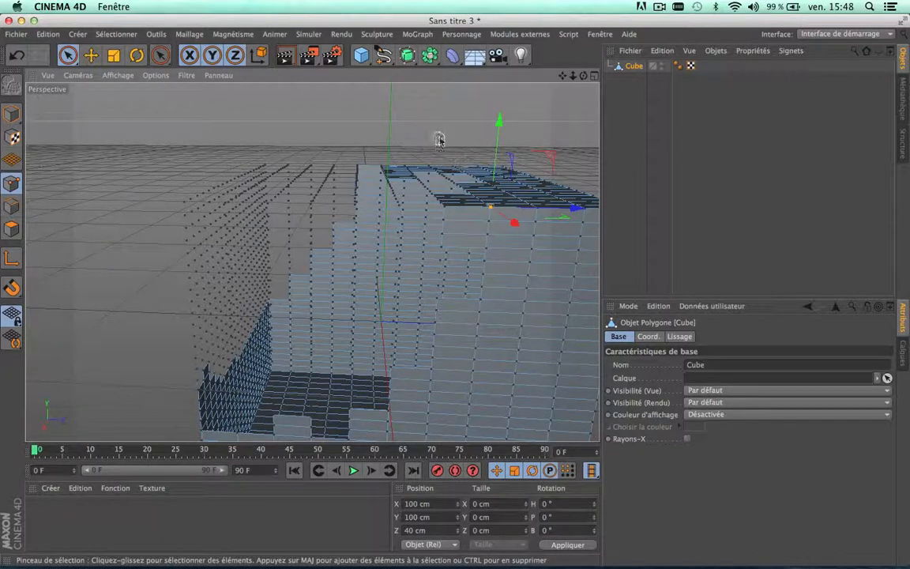
click(466, 271)
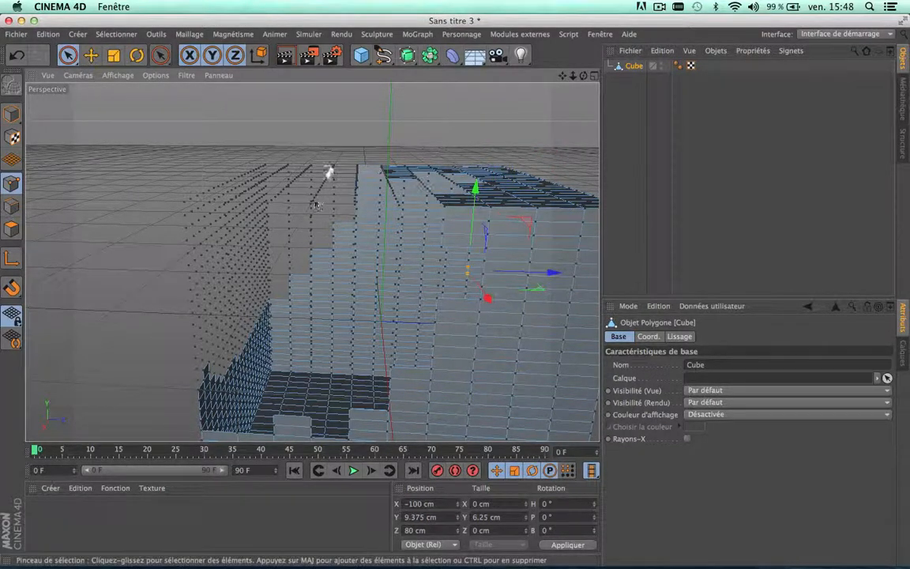
- Clear the point selection and run Optimise on the whole cube to remove its isolated points
click(368, 118)
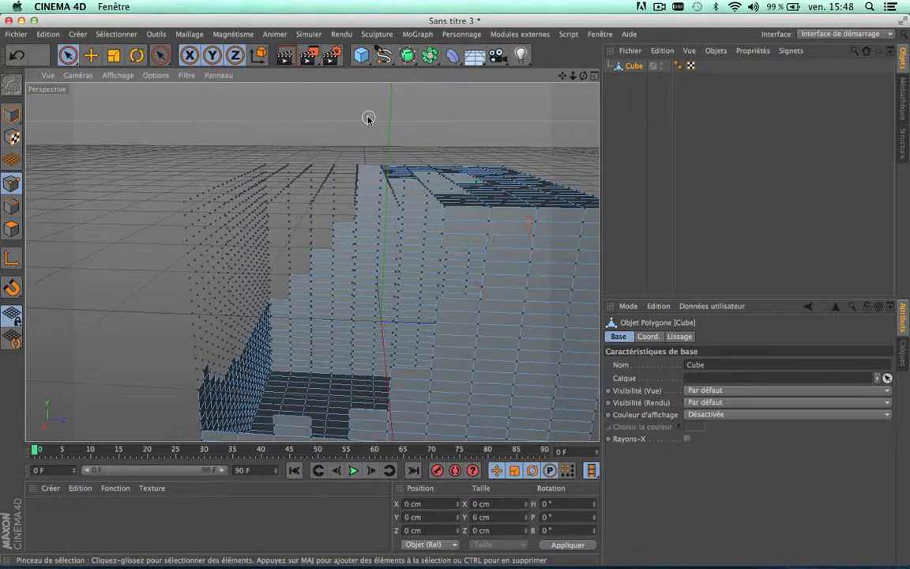
click(233, 34)
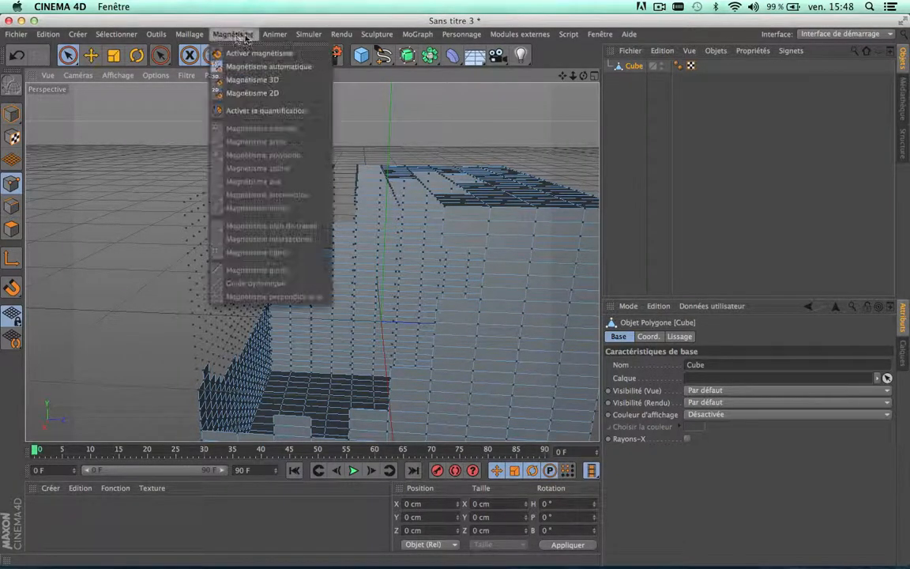
mouse_move(189, 34)
mouse_move(214, 66)
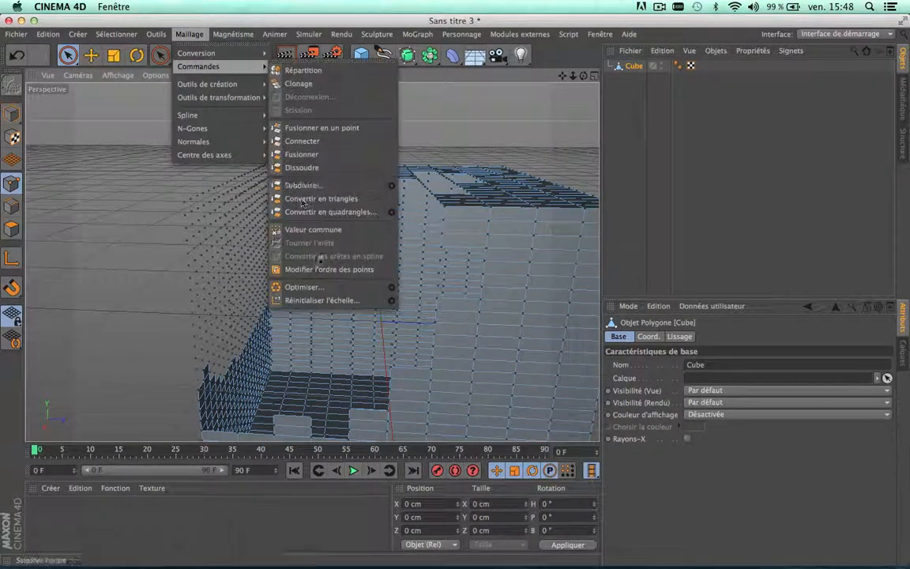
click(301, 289)
scroll(295, 258, down, 4)
scroll(296, 258, up, 4)
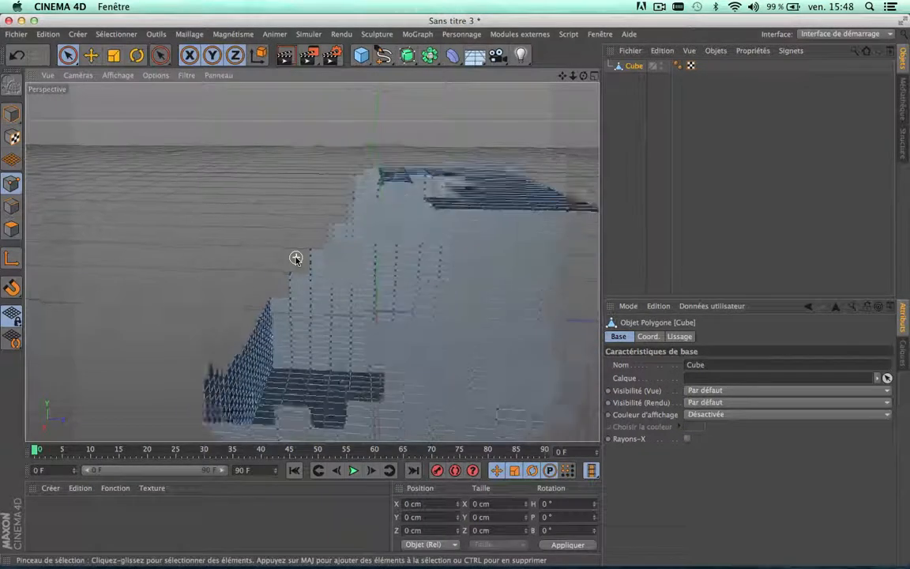
scroll(295, 259, down, 5)
scroll(295, 258, up, 5)
scroll(295, 259, down, 4)
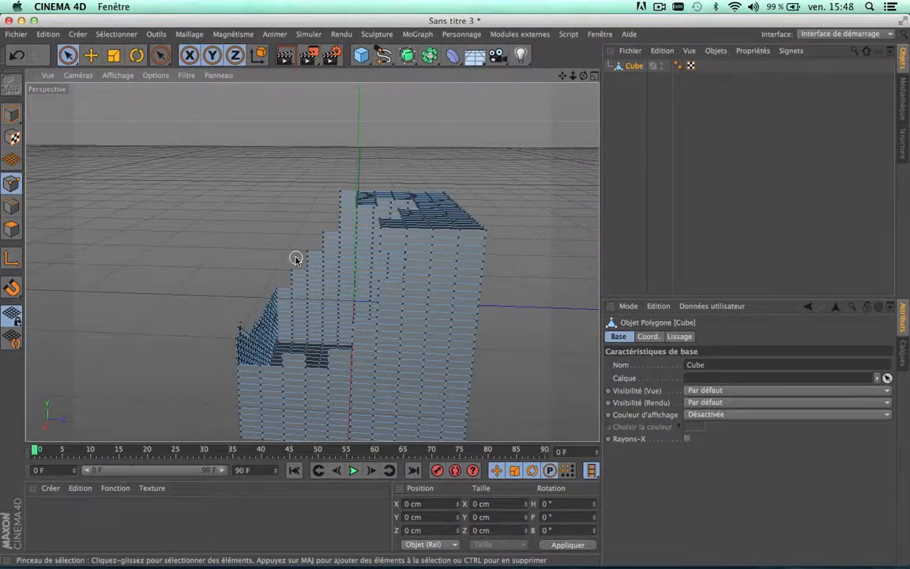
- Undo the optimisation and the polygon deletions back to the complete subdivided cube
key(super+z)
key(super+z)
key(super+z)
key(super+z)
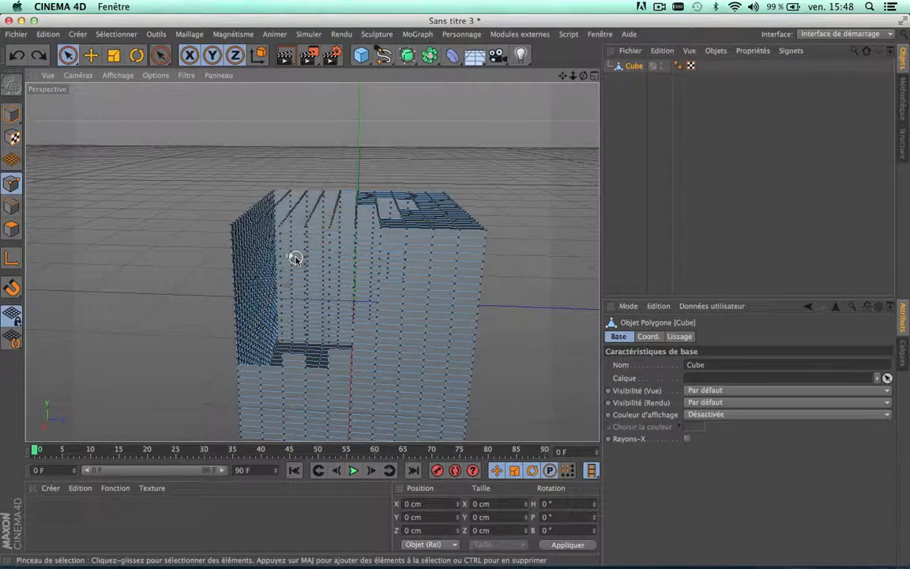
key(super+z)
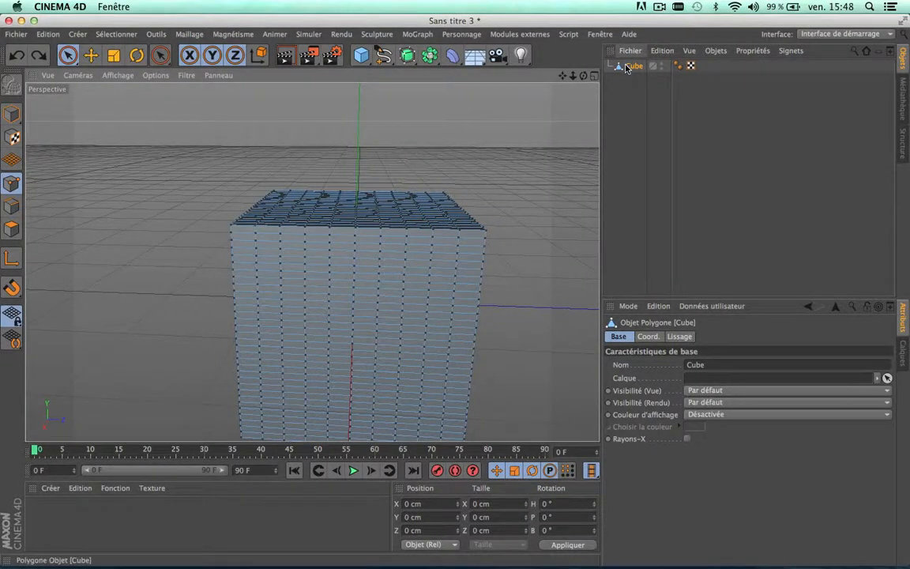
- Replace the subdivided cube with a new cube that has 2 segments each in X, Y and Z
key(super+z)
click(361, 55)
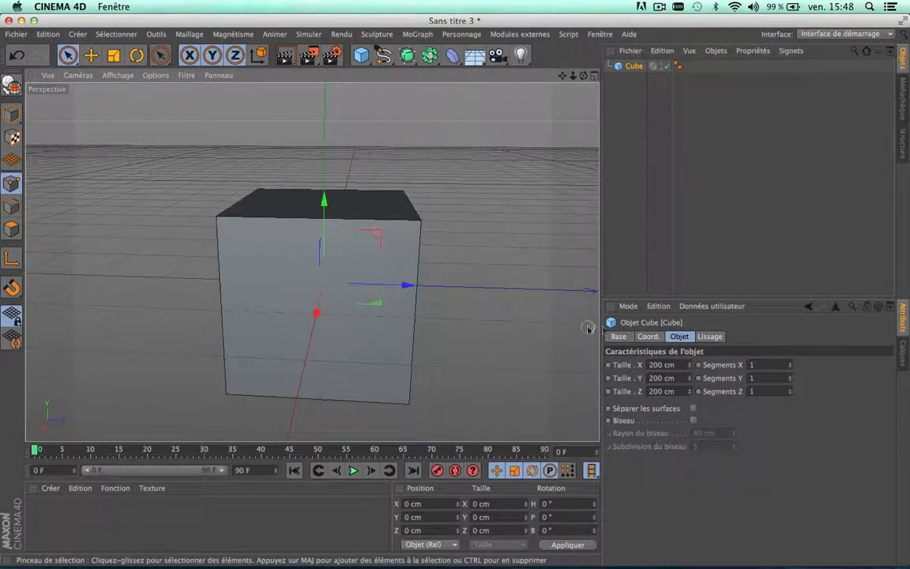
click(763, 365)
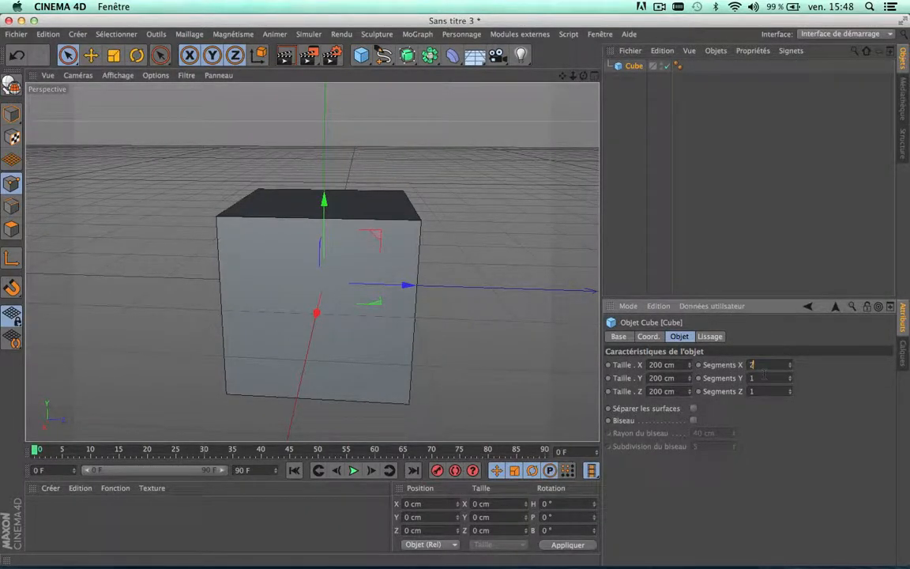
key(Tab)
- Make the cube editable and select the upper-left polygon of its front face in polygon mode
click(190, 34)
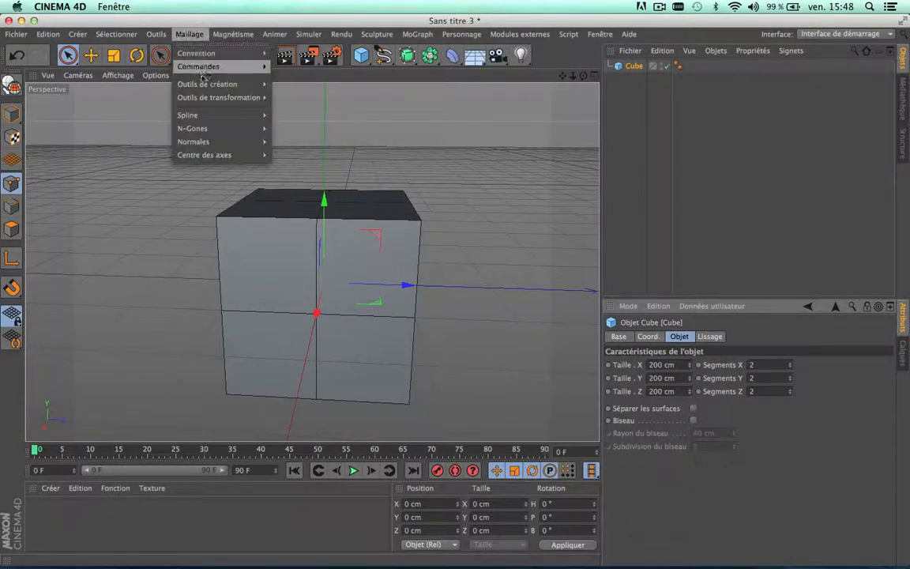
mouse_move(199, 87)
click(85, 130)
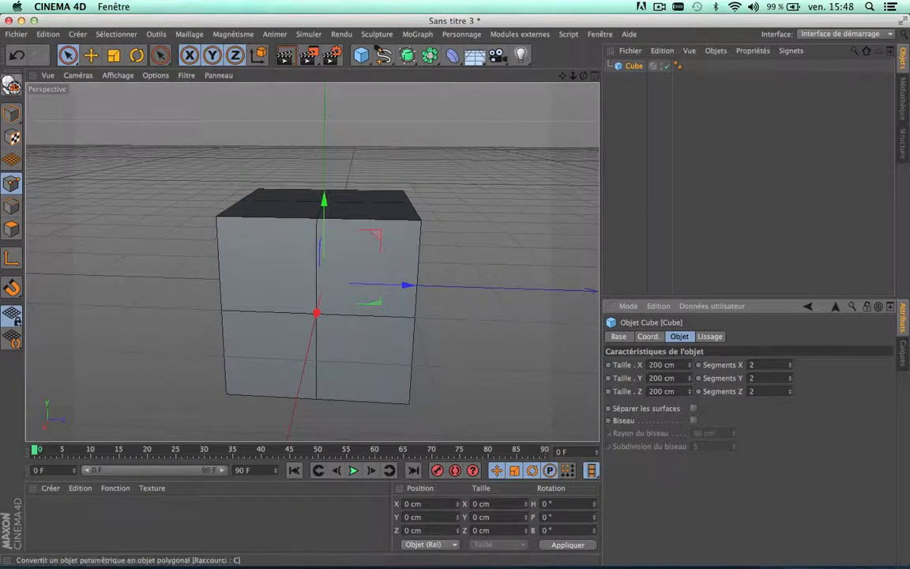
click(12, 85)
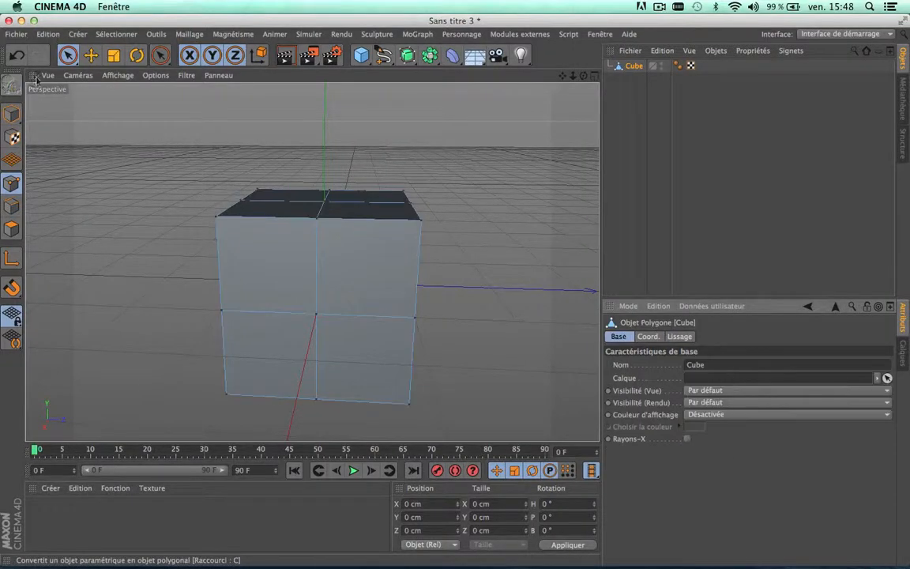
click(191, 34)
mouse_move(201, 87)
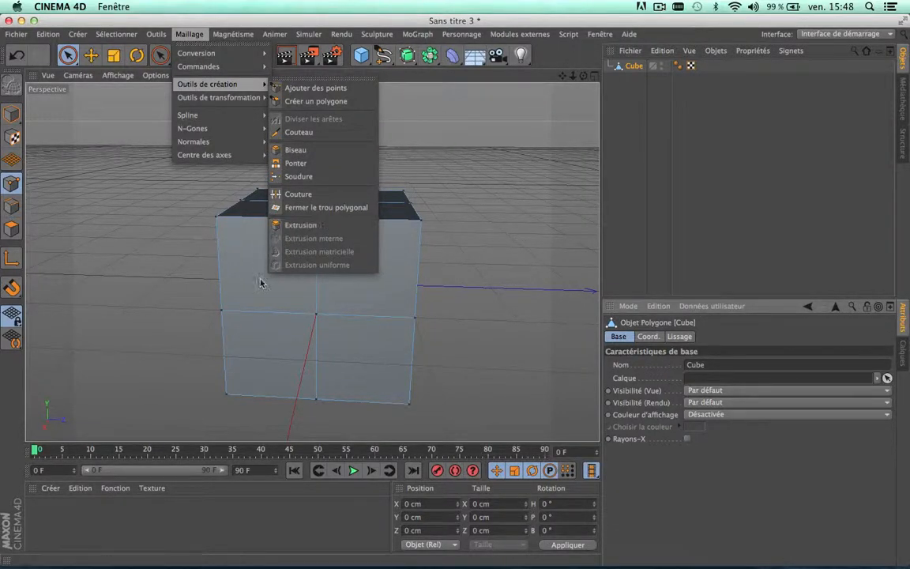
click(12, 228)
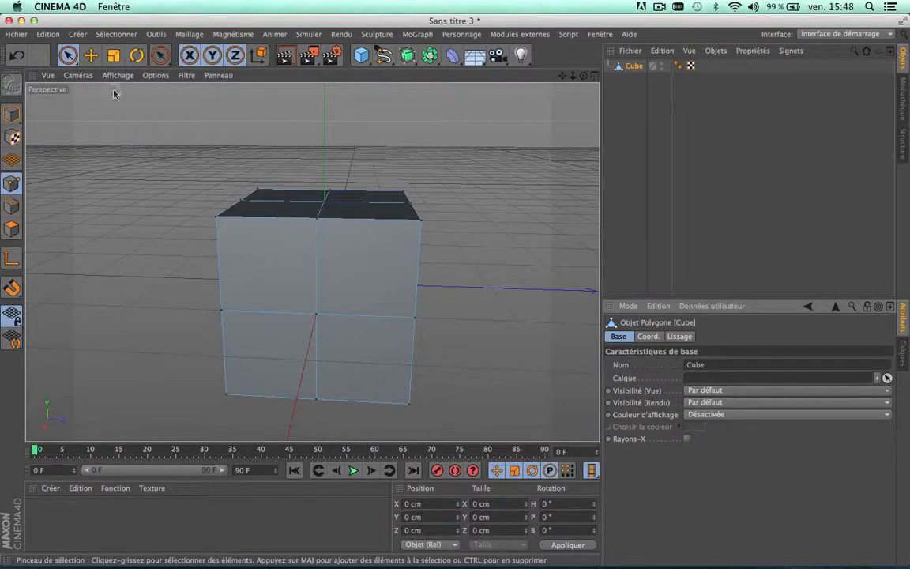
click(11, 229)
click(272, 269)
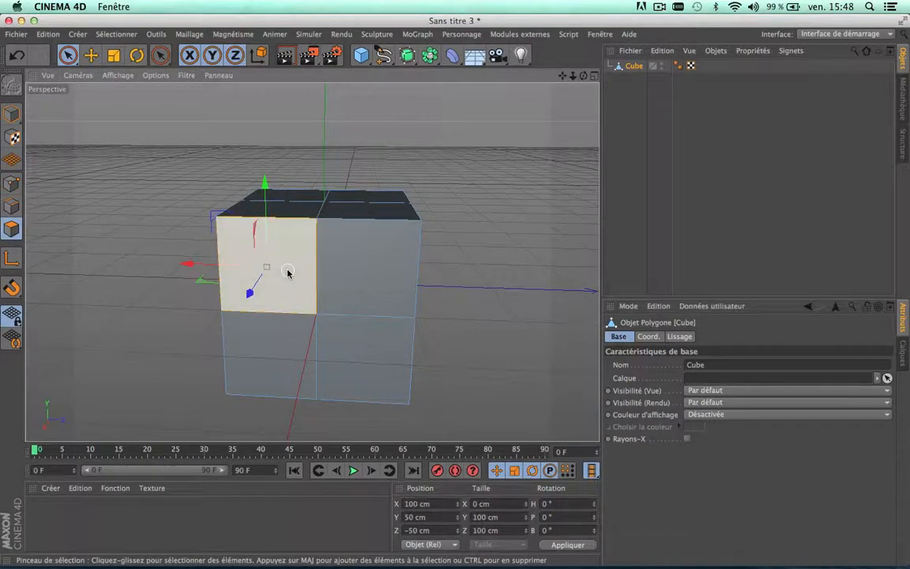
- Apply Inner Extrude to the selected polygon three times to nest smaller squares, and undo the last insets
click(190, 34)
mouse_move(209, 85)
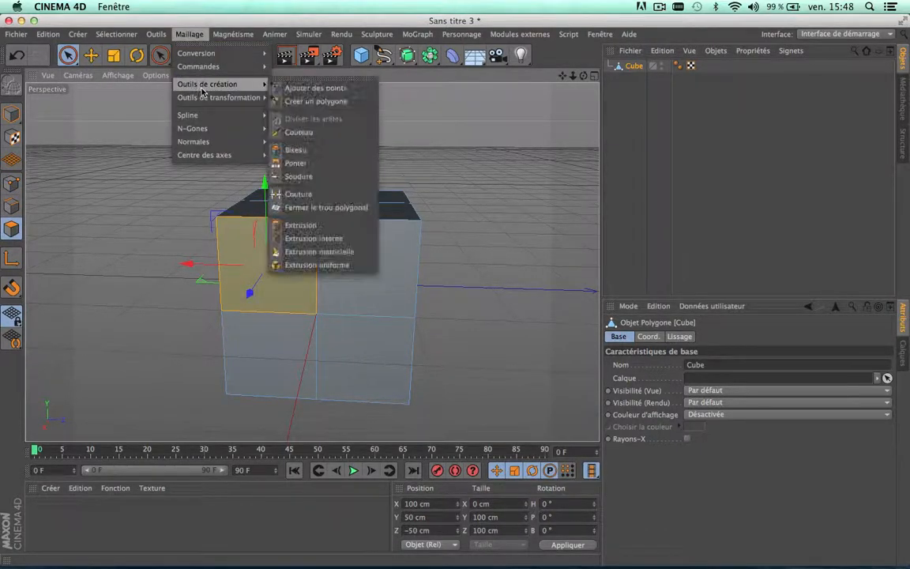
click(314, 243)
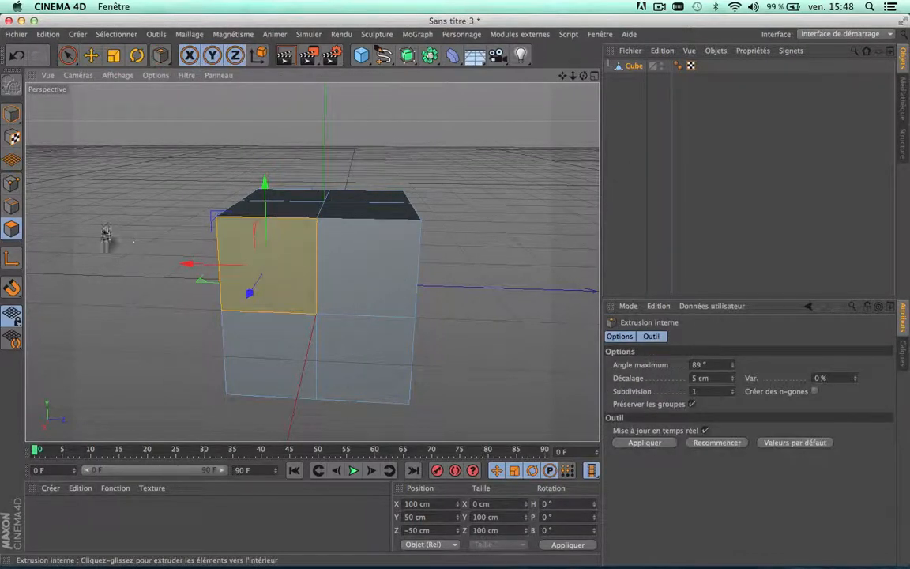
drag(136, 207, 212, 207)
drag(142, 159, 206, 159)
drag(145, 166, 206, 131)
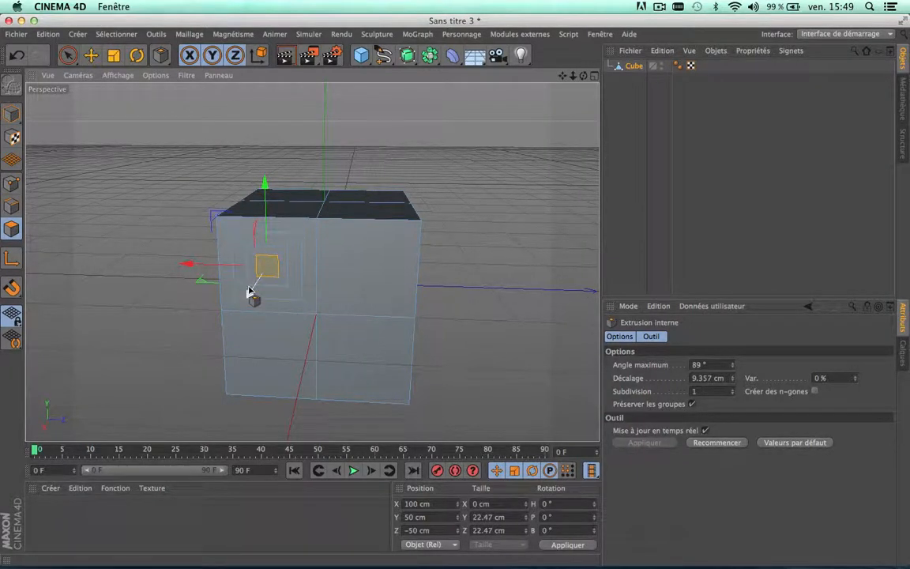
key(super+z)
key(super+z)
- Push the inset polygon inward, inset it again by about 6.9 cm, push it to about X 57 cm, and preview-render the stepped recess
drag(250, 293, 181, 197)
drag(255, 282, 259, 278)
drag(146, 159, 119, 159)
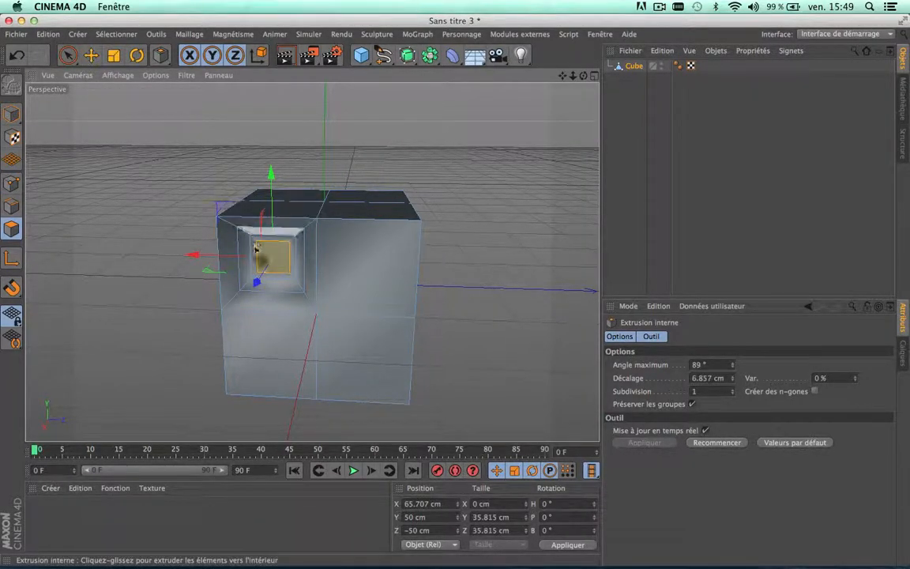
drag(254, 279, 260, 283)
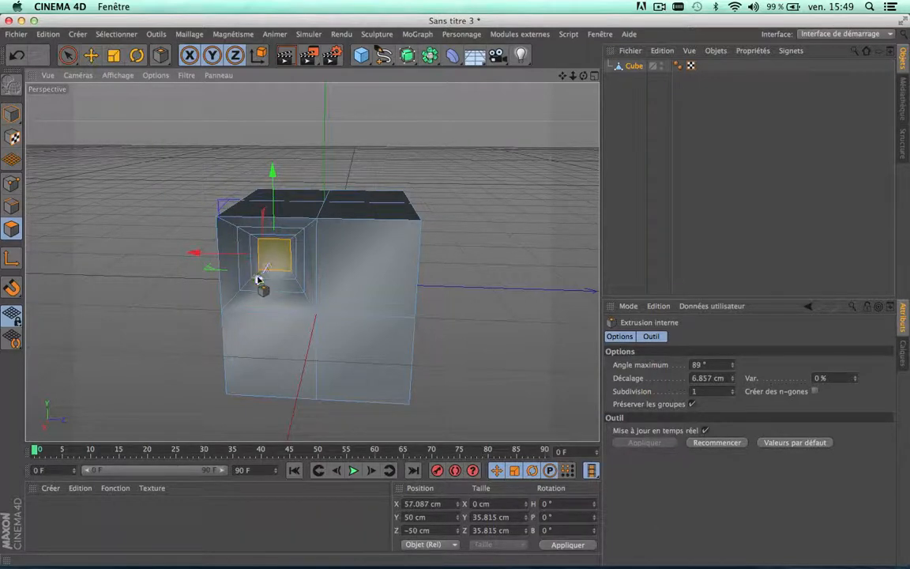
click(285, 56)
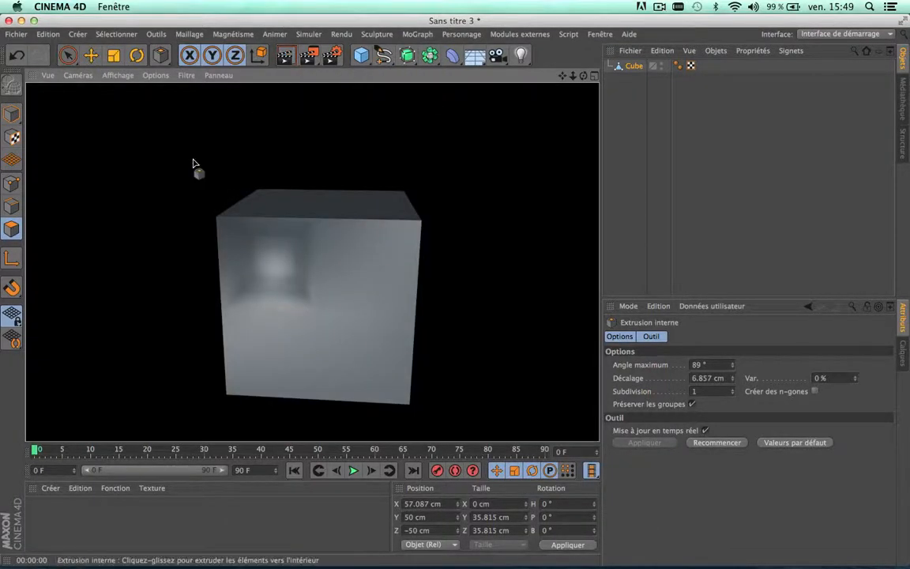
click(196, 163)
- Undo the recess and insets back to the original flat polygon on the cube's front face
key(ctrl+z)
key(ctrl+z)
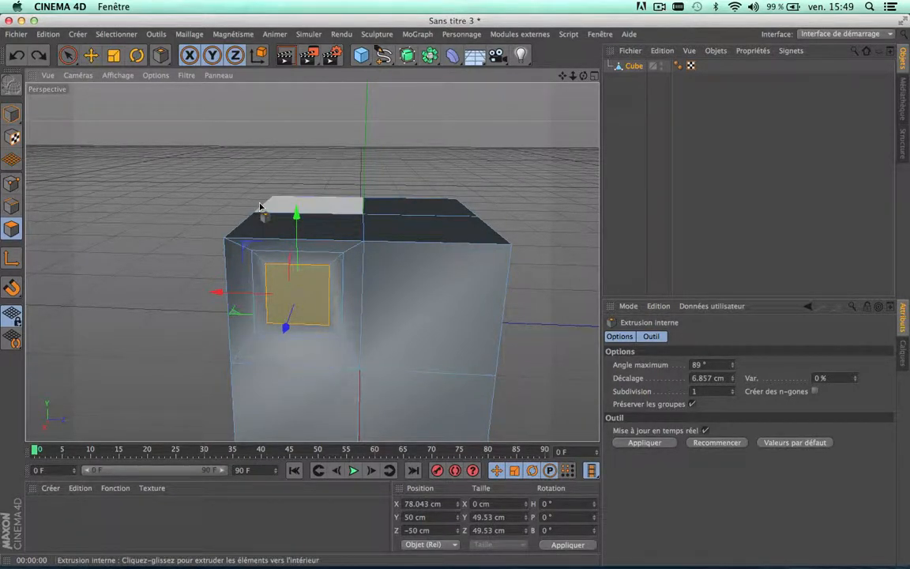
key(ctrl+z)
key(ctrl+z)
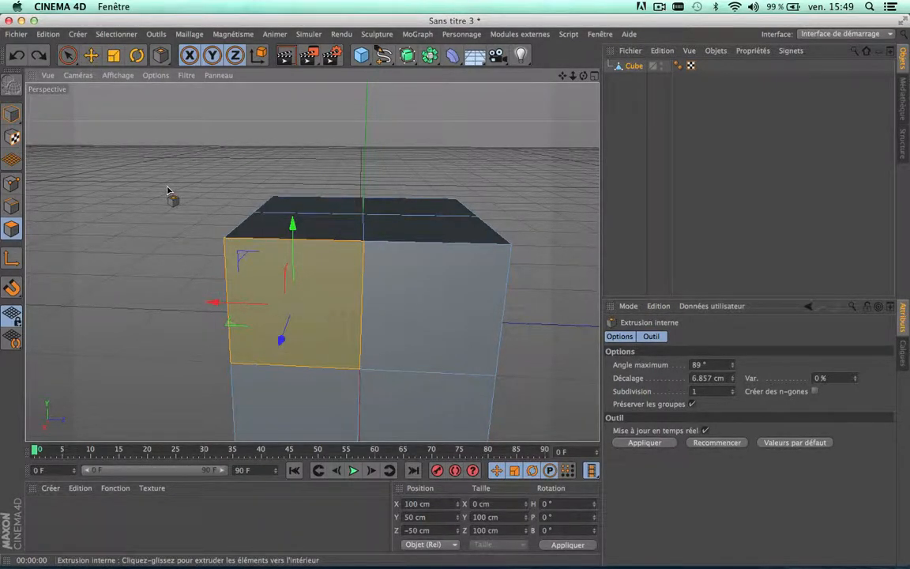
- Clear the polygon selection on the cube's front face with the Live Selection tool
click(68, 54)
click(154, 146)
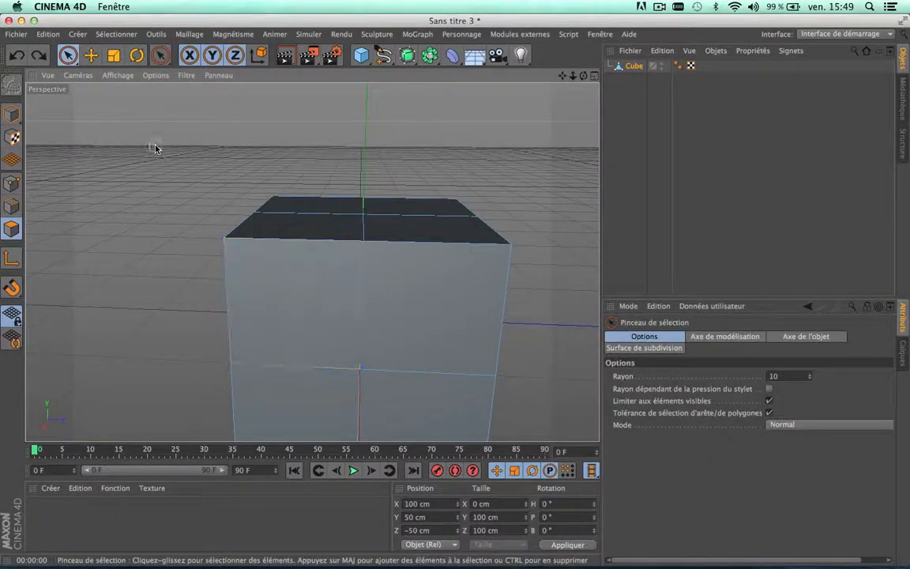
scroll(173, 246, down, 5)
drag(563, 75, 580, 111)
click(189, 34)
mouse_move(211, 68)
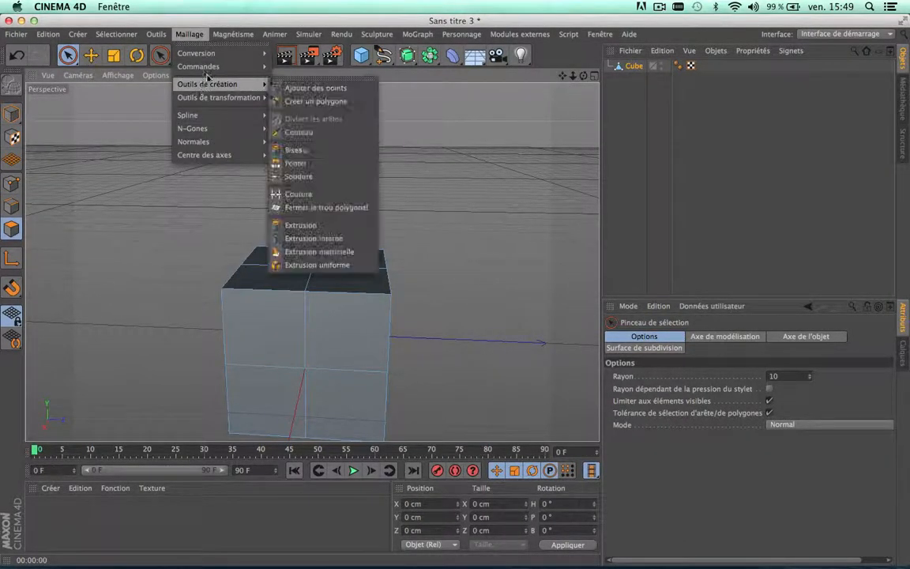
mouse_move(206, 88)
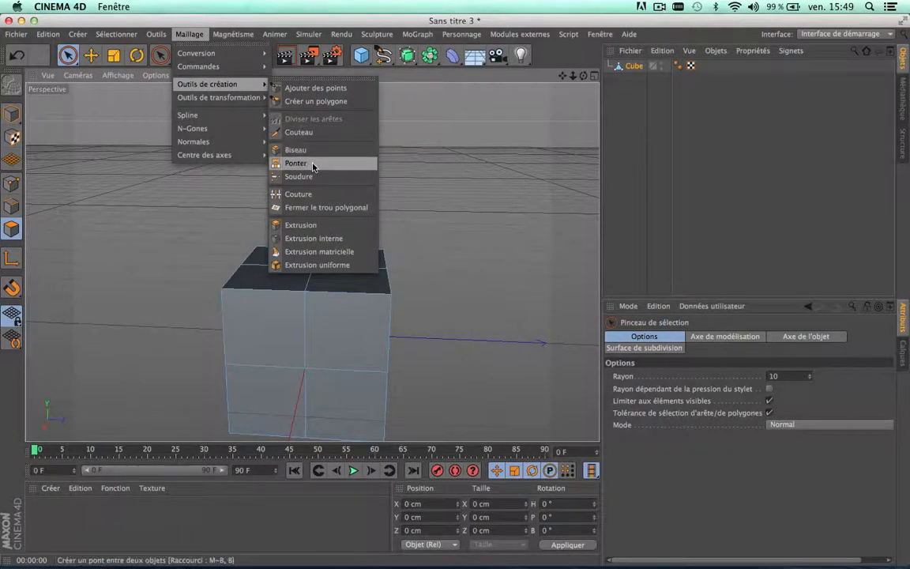
mouse_move(215, 156)
click(119, 209)
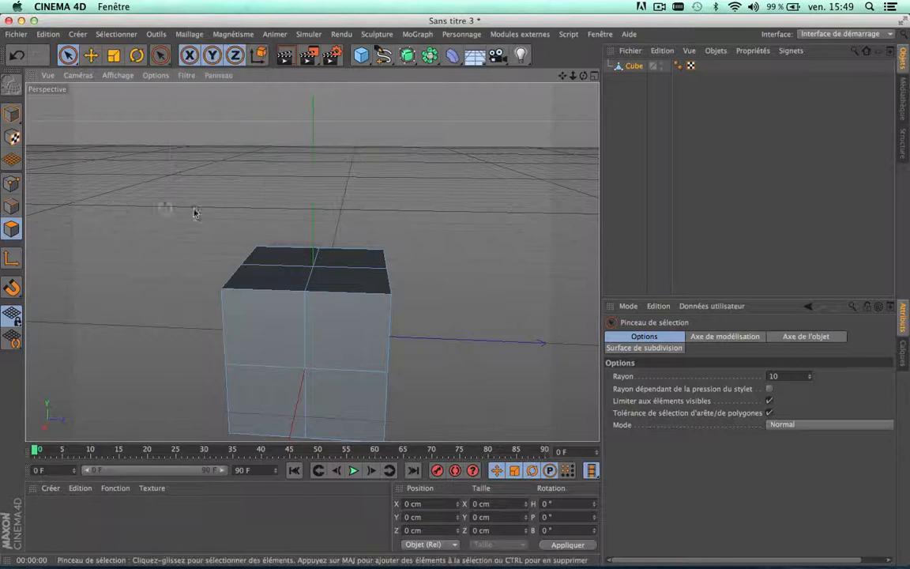
scroll(320, 181, down, 3)
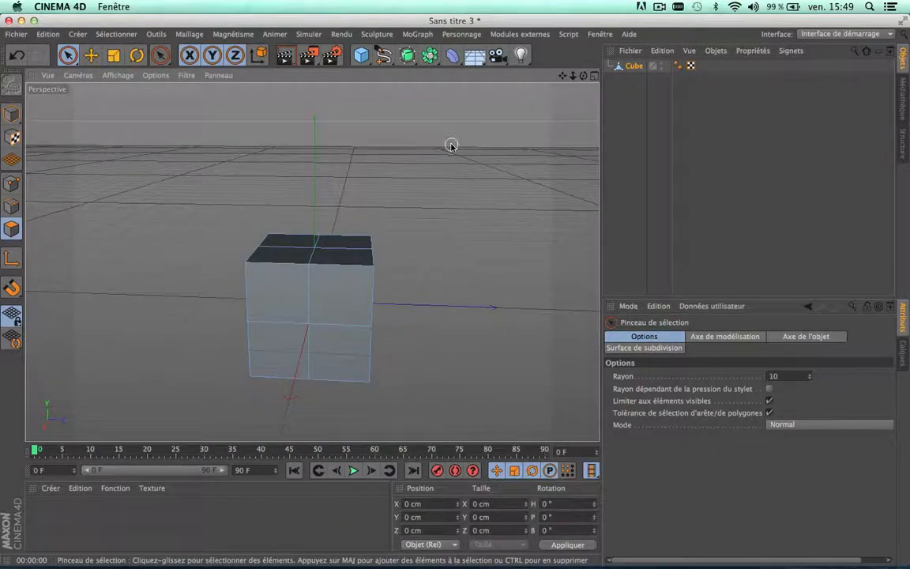
drag(563, 75, 606, 33)
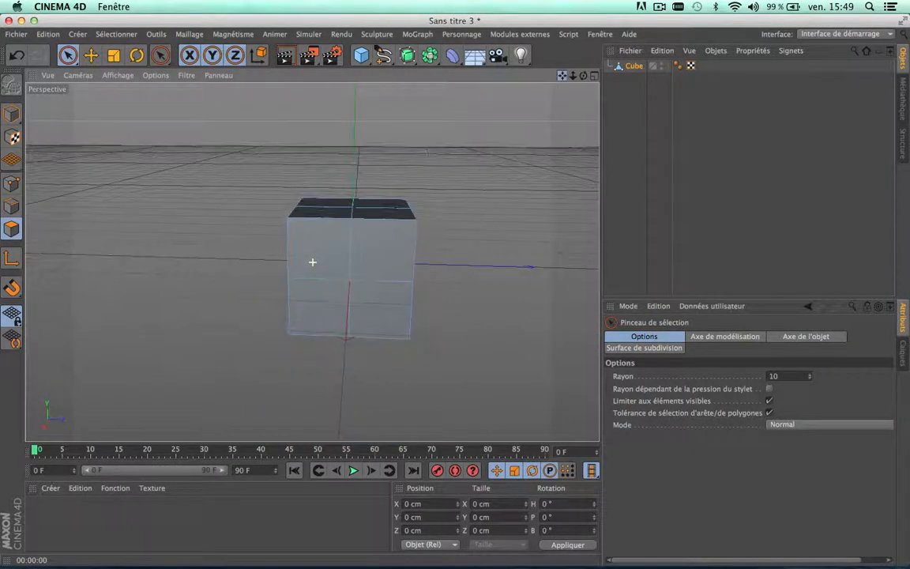
scroll(339, 209, up, 3)
drag(584, 76, 510, 213)
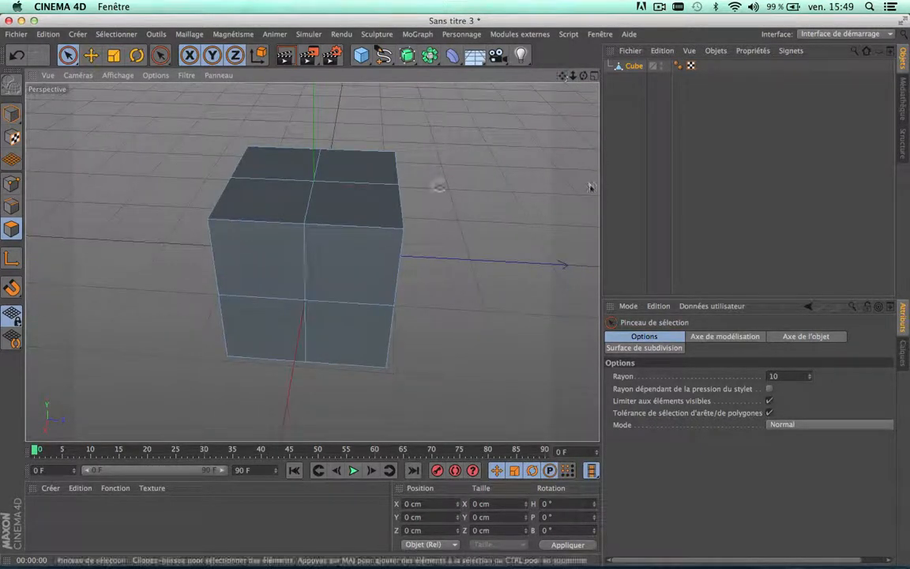
- Delete the edited cube and add a new parametric cube to the scene
click(621, 66)
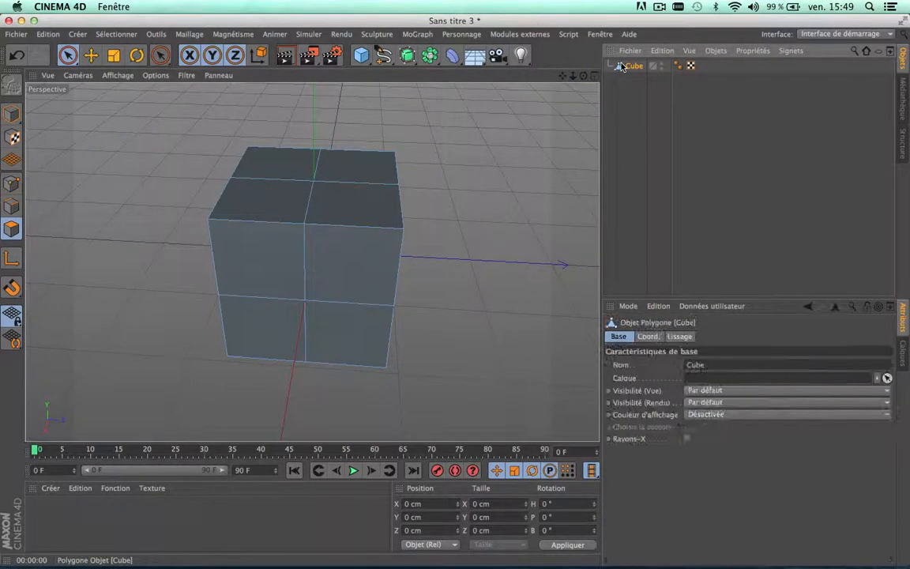
key(Delete)
click(361, 57)
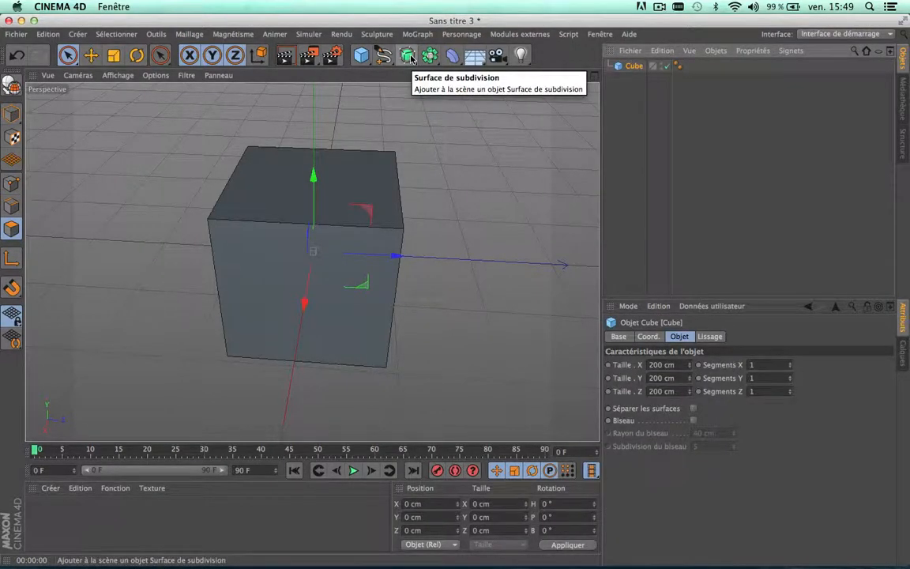
- Add a Subdivision Surface object and make the cube its child so the cube is smoothed
drag(410, 56, 442, 71)
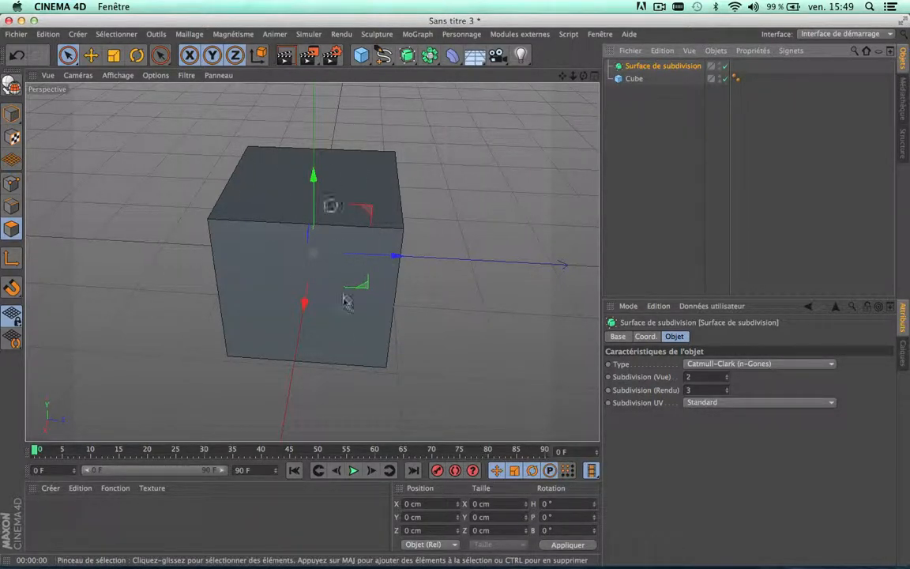
click(636, 79)
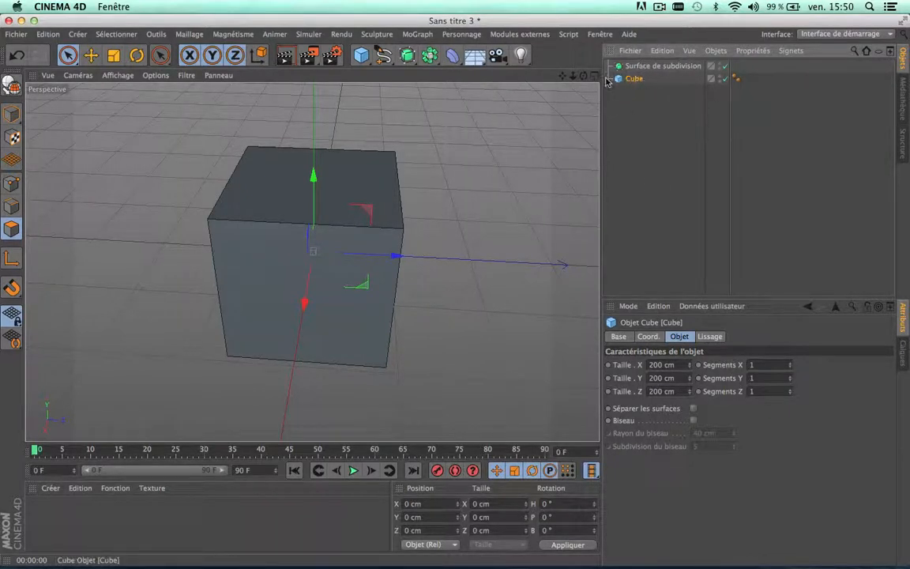
drag(648, 72, 649, 67)
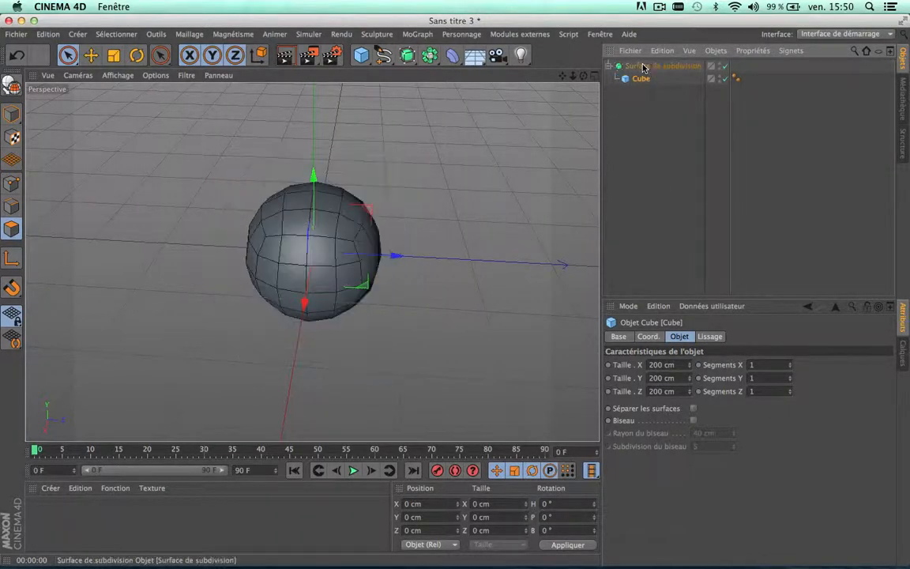
scroll(325, 229, up, 3)
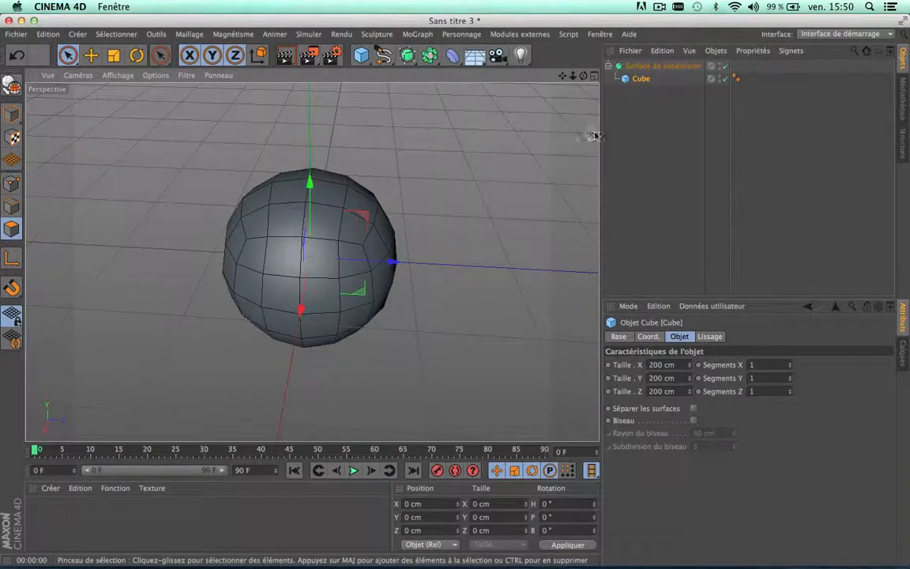
- Set the cube's X, Y and Z segments to 2, toggling the Subdivision Surface off and on to compare
click(790, 364)
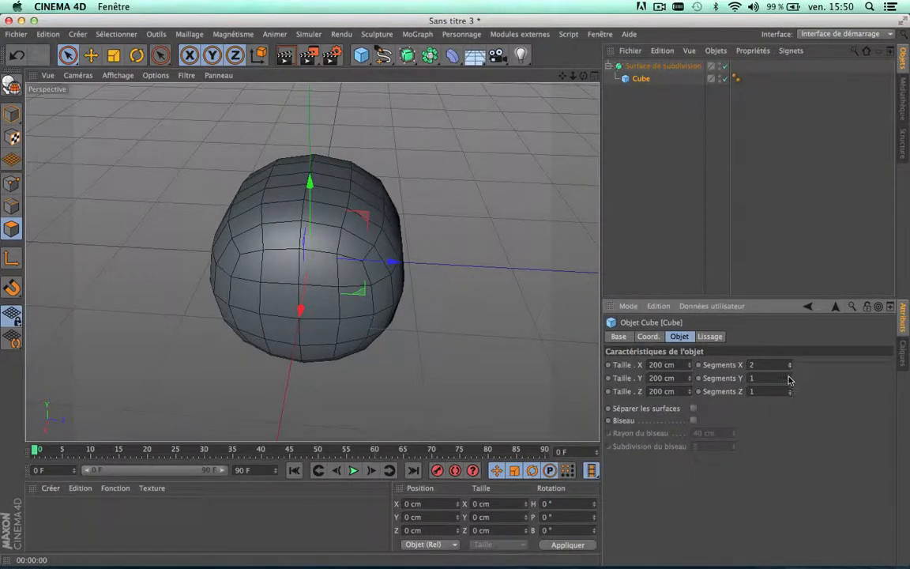
click(789, 376)
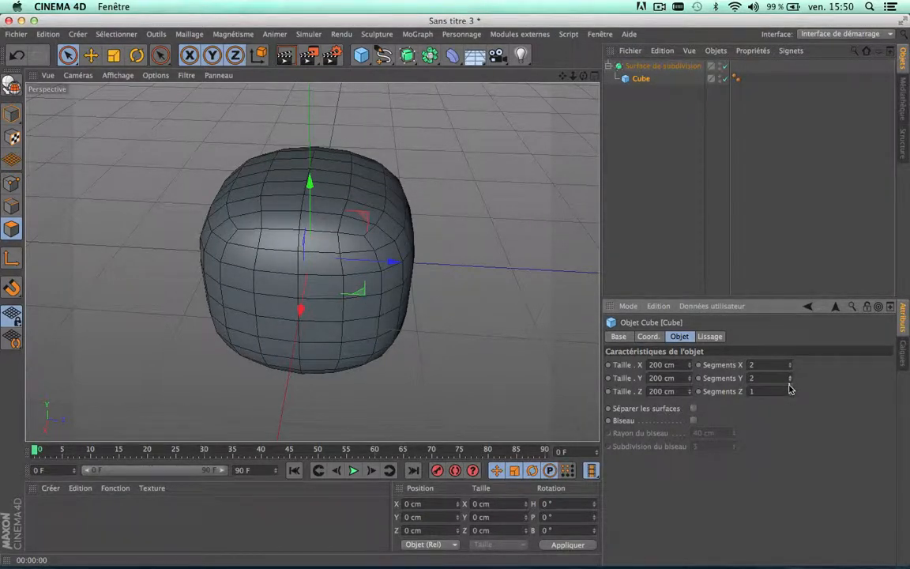
click(724, 66)
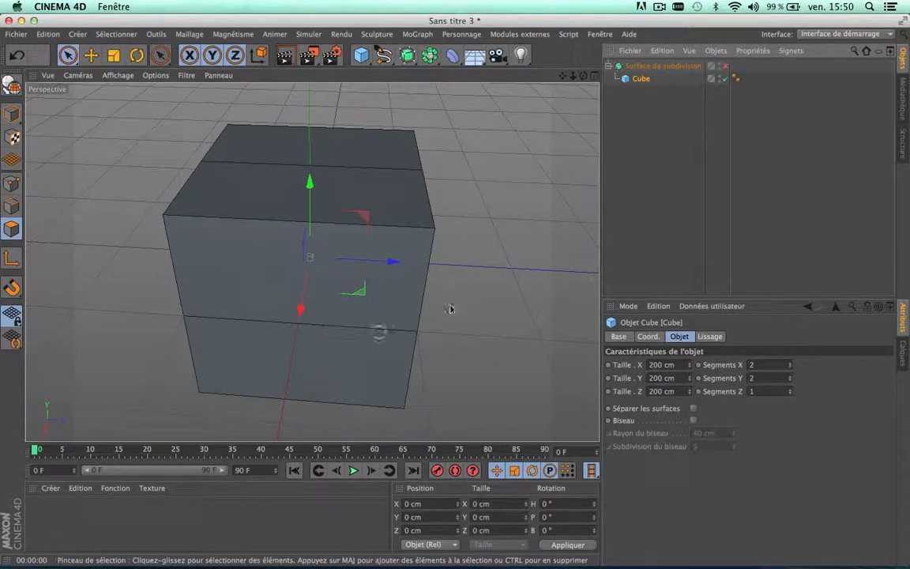
click(724, 66)
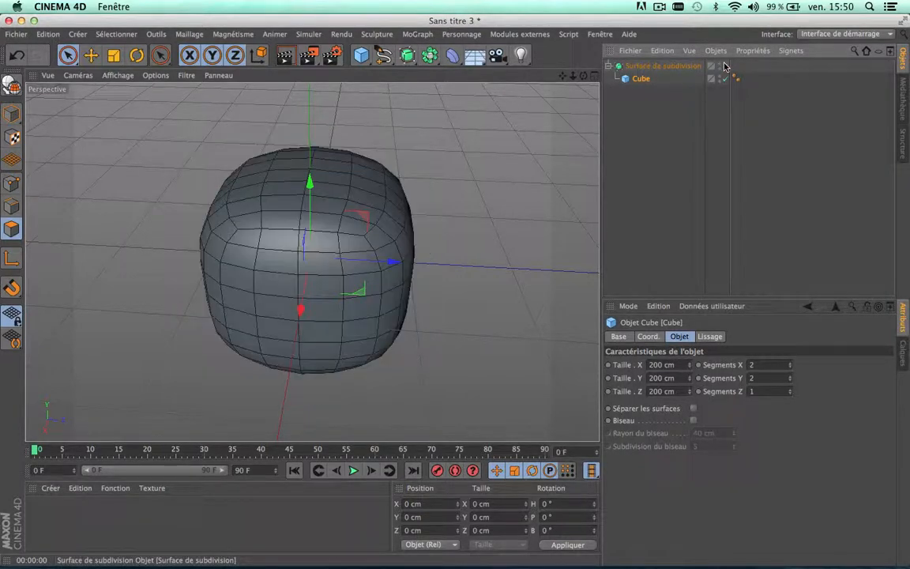
click(789, 391)
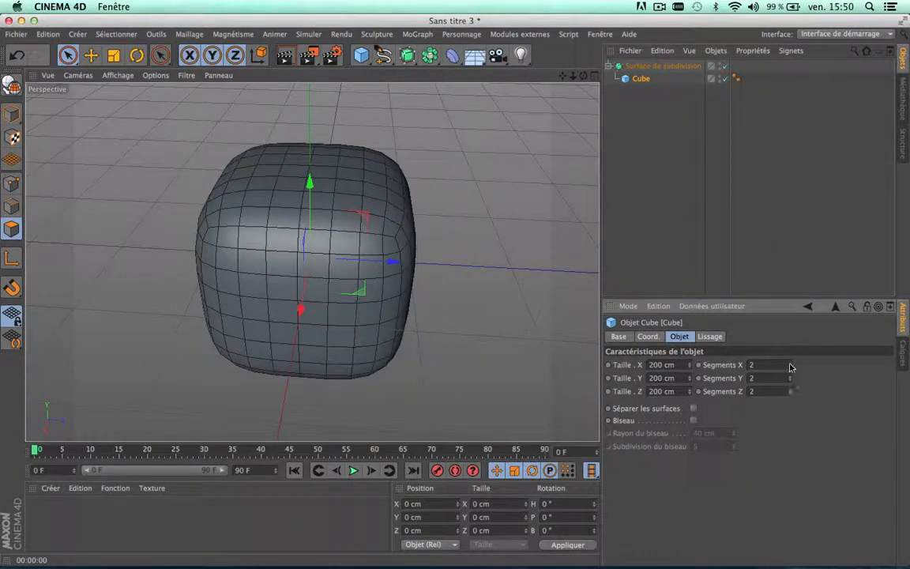
- Raise the cube's X, Y and Z segments to 7, then reduce them again, with Y and Z at 2
click(789, 364)
click(789, 377)
click(789, 389)
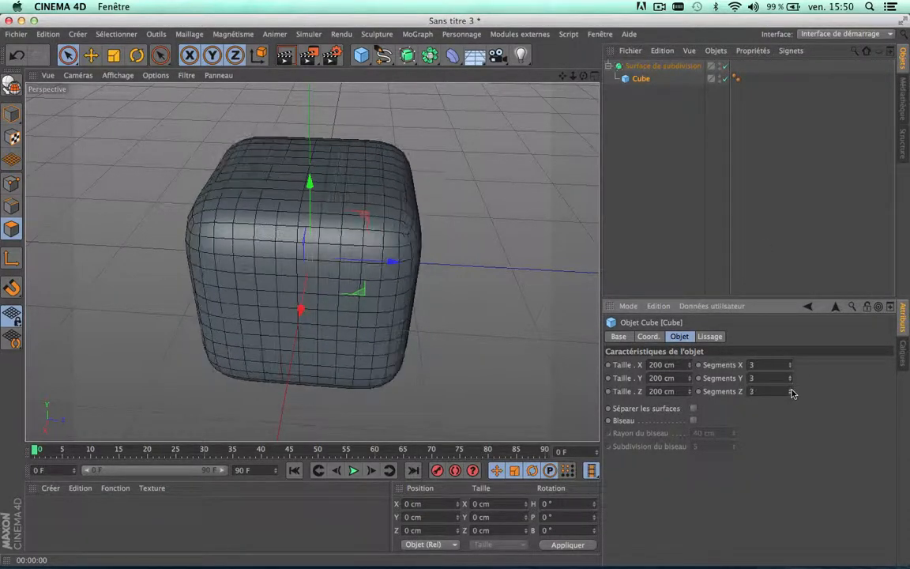
click(789, 389)
click(789, 390)
click(789, 389)
click(789, 389)
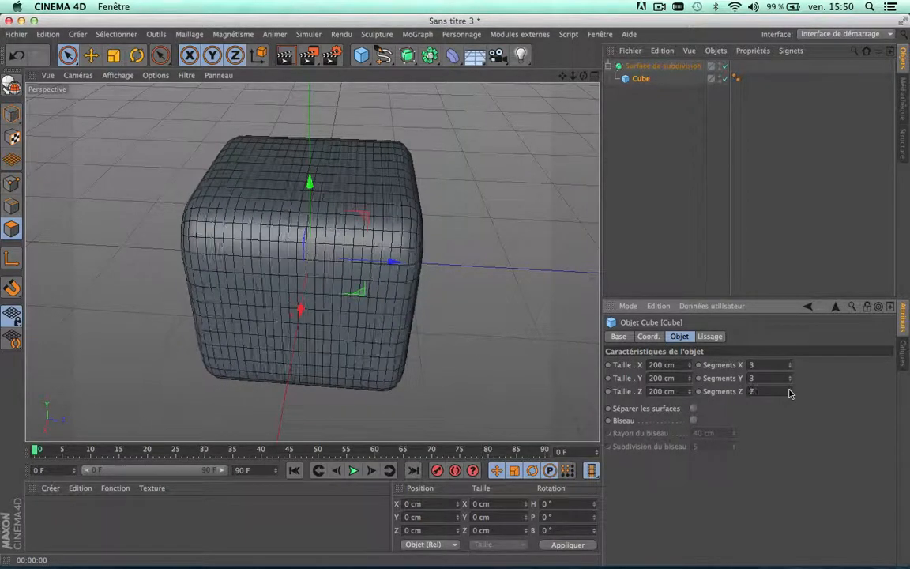
click(789, 376)
click(789, 376)
click(789, 376)
click(789, 376)
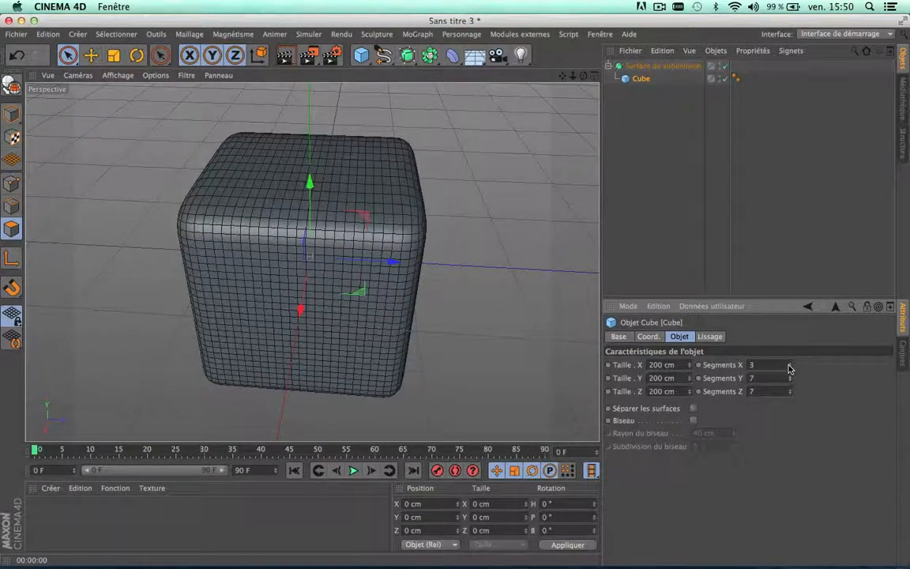
click(789, 363)
click(789, 363)
click(789, 363)
click(789, 364)
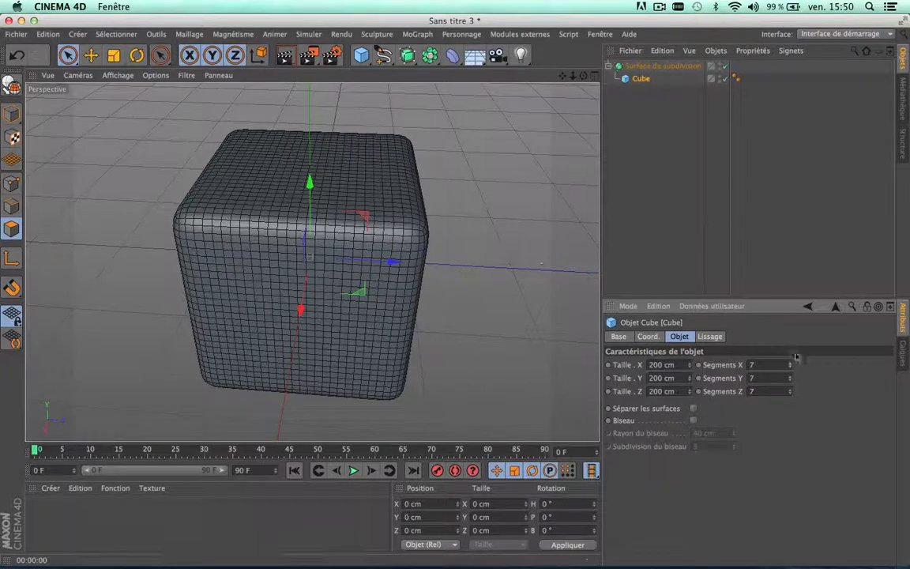
drag(790, 365, 789, 398)
- Try a viewport subdivision of 4 on the Subdivision Surface and set it to 3
click(663, 65)
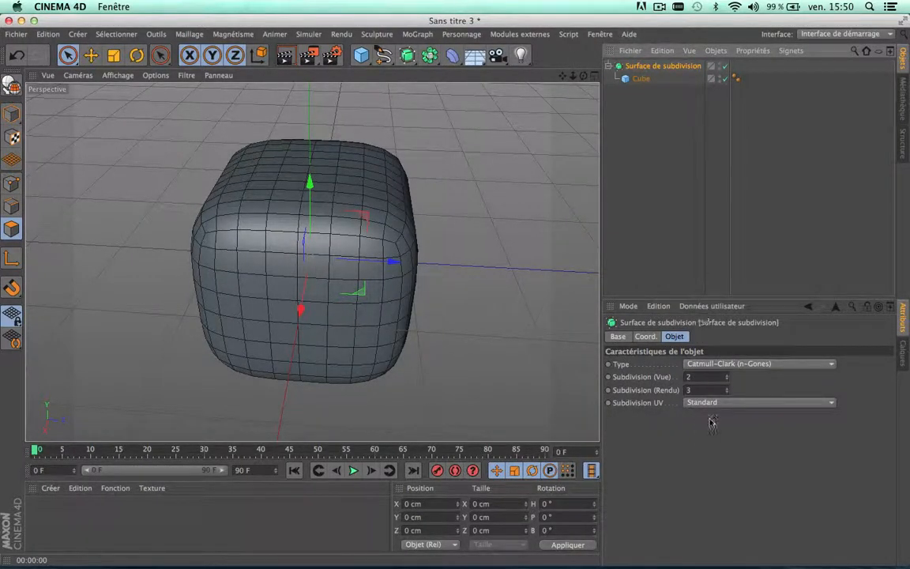
click(727, 374)
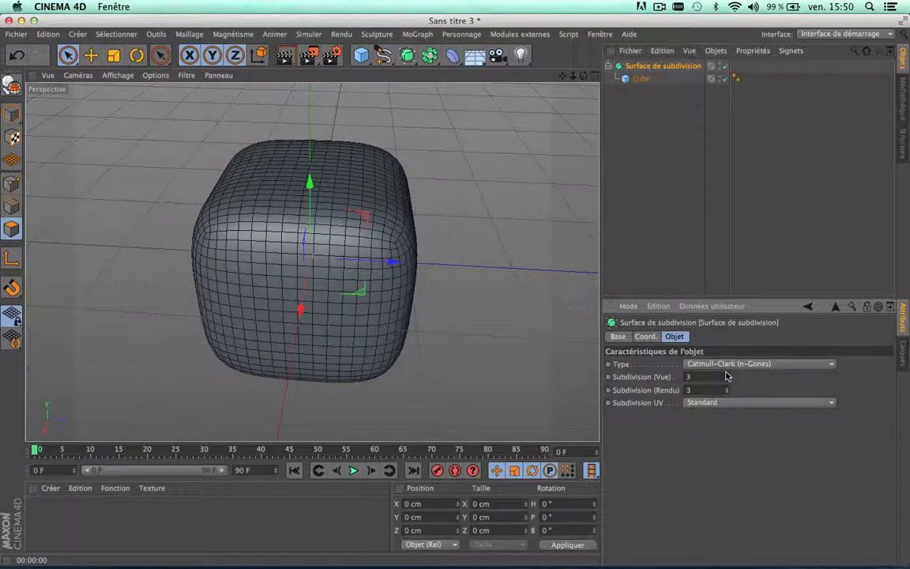
click(726, 374)
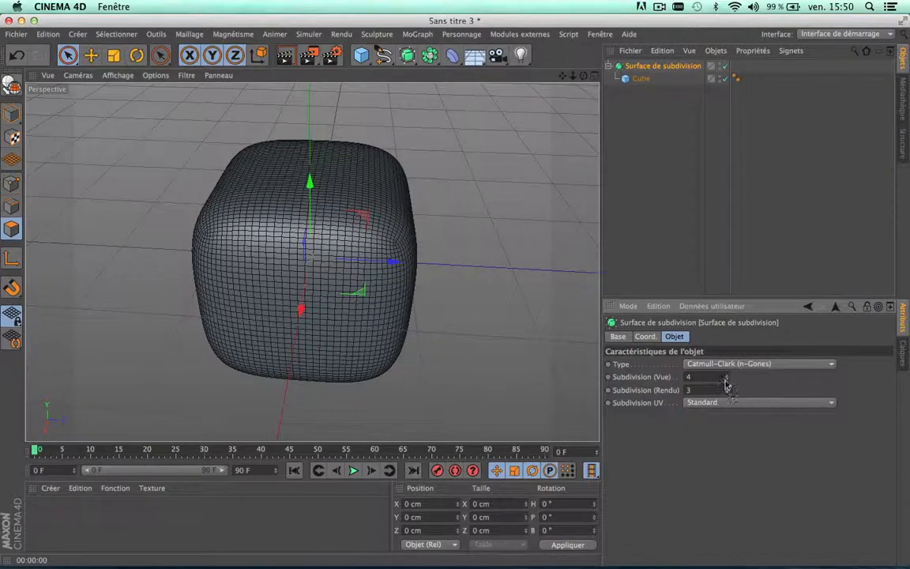
click(726, 380)
scroll(337, 187, up, 3)
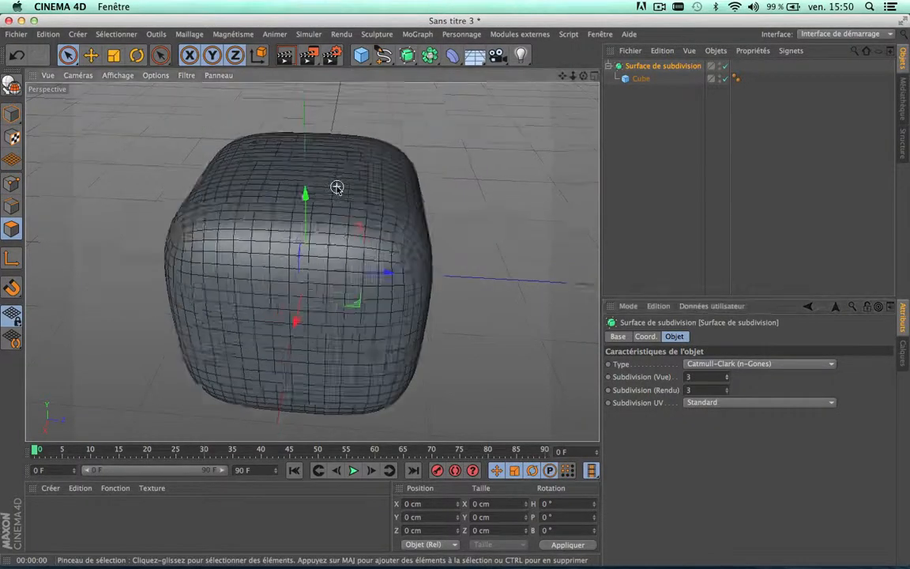
scroll(337, 187, down, 1)
scroll(337, 187, down, 2)
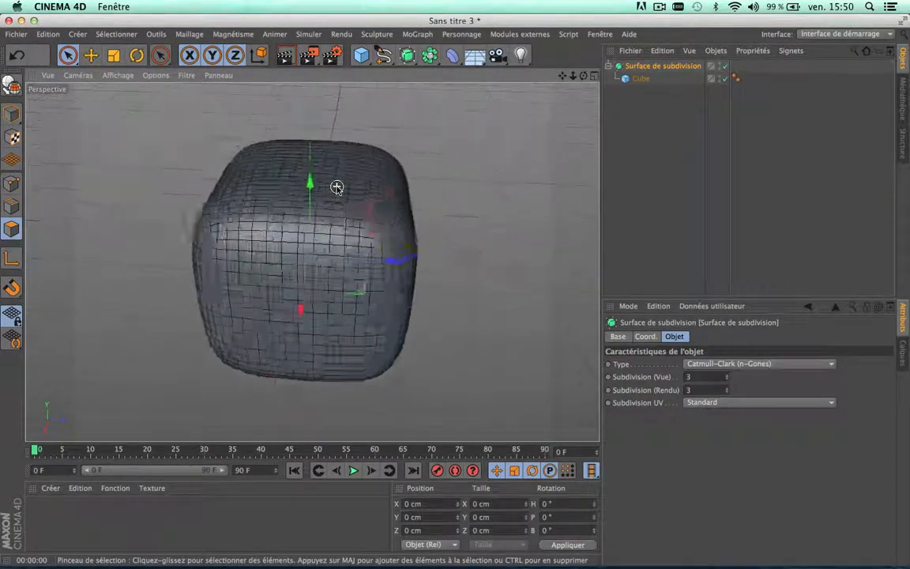
scroll(337, 188, up, 3)
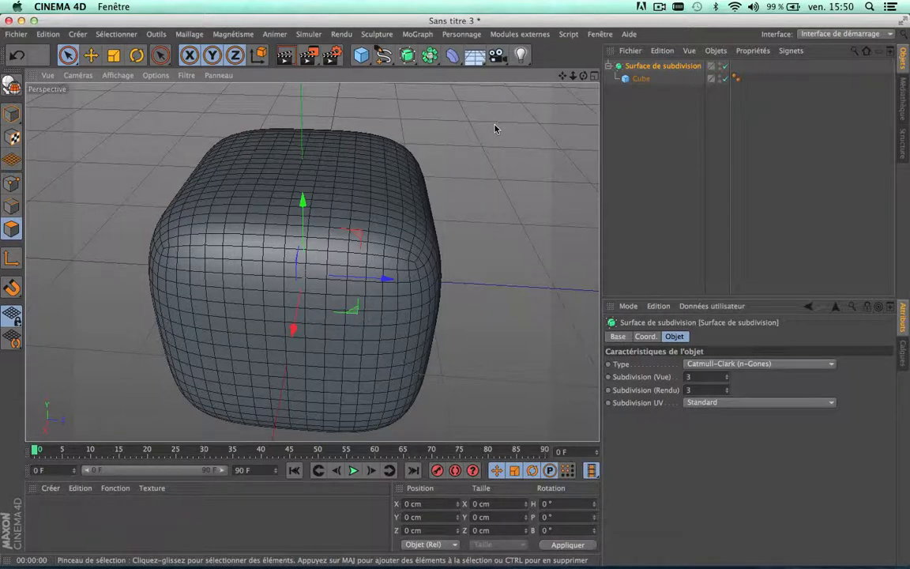
- Set the cube's X, Y and Z segments back to 1 and inspect the smoothed shape
click(640, 78)
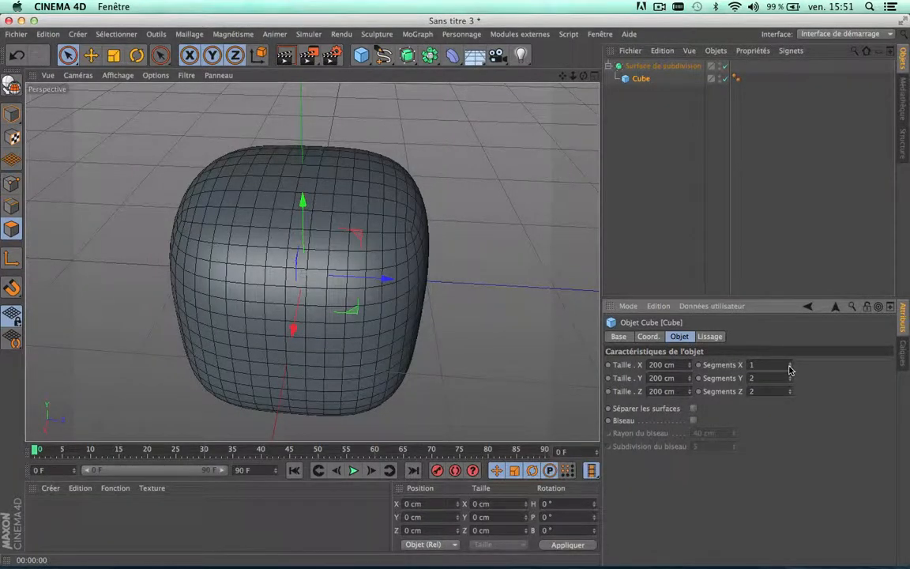
click(789, 382)
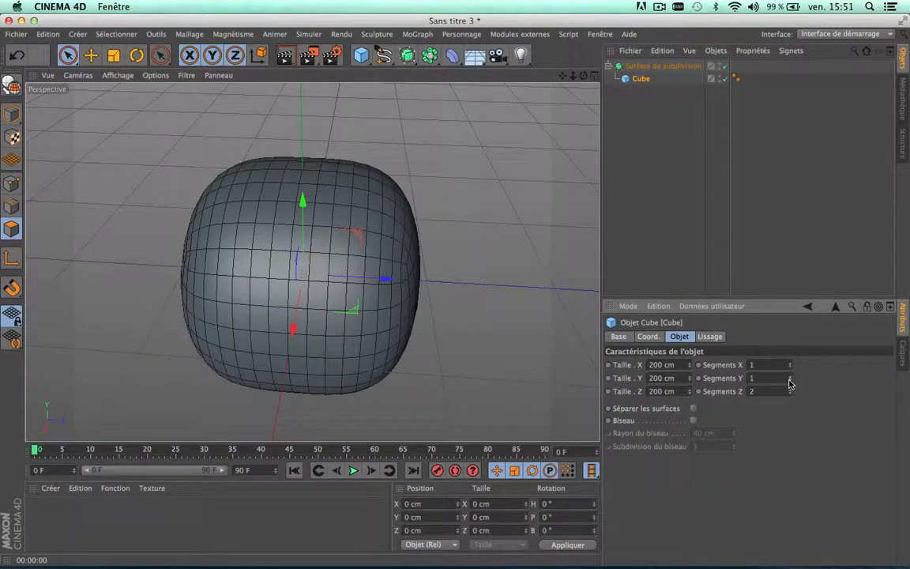
click(790, 395)
scroll(542, 304, down, 3)
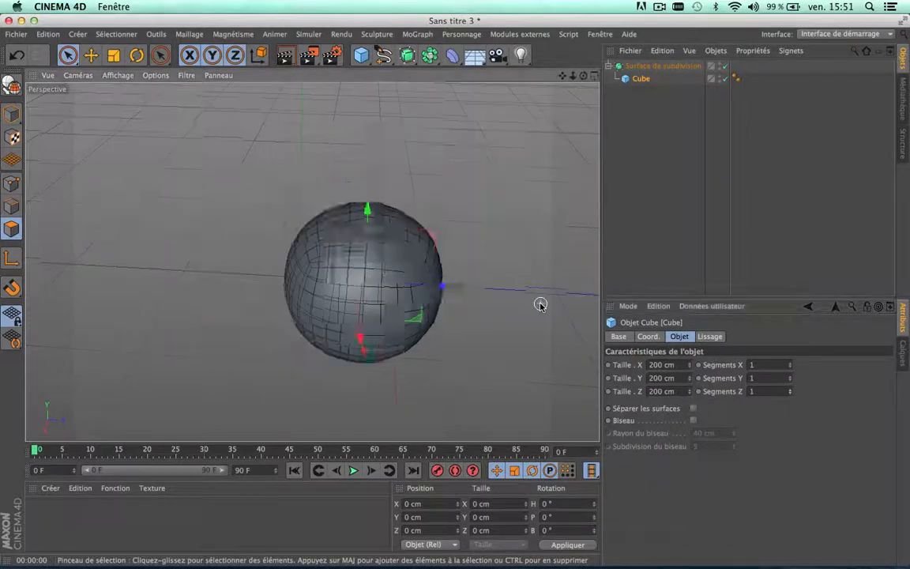
scroll(541, 305, up, 2)
scroll(541, 304, up, 1)
scroll(358, 260, up, 3)
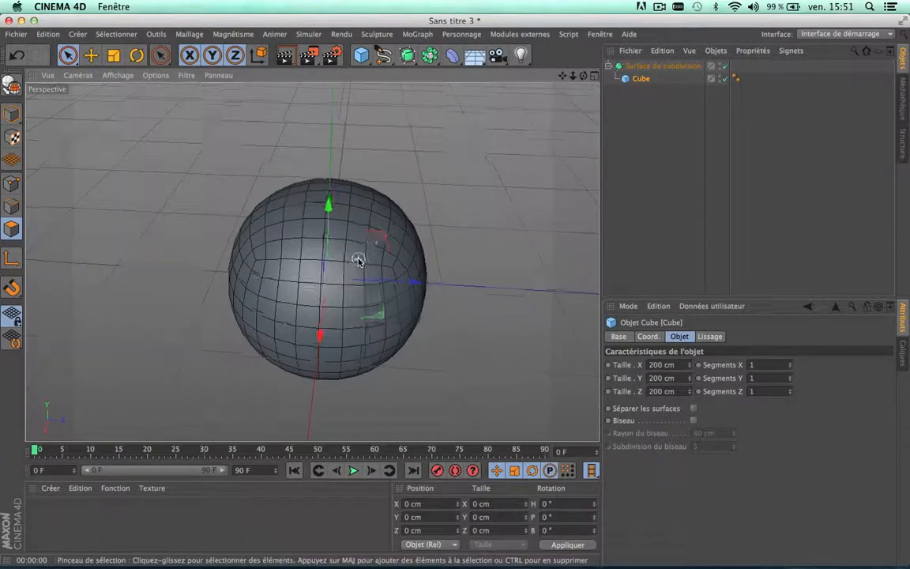
scroll(359, 260, down, 3)
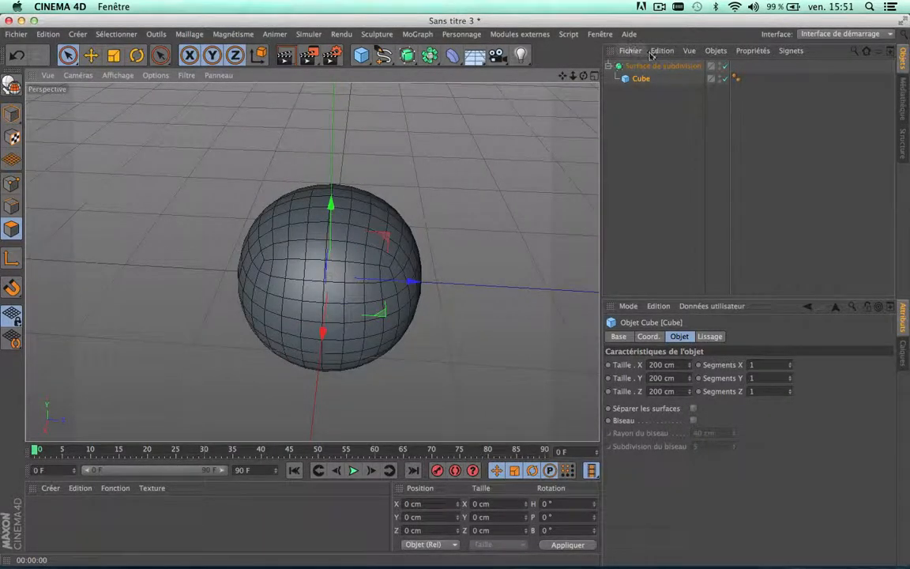
- Make the cube editable and add a Knife loop cut close to its positive Z end face
click(12, 85)
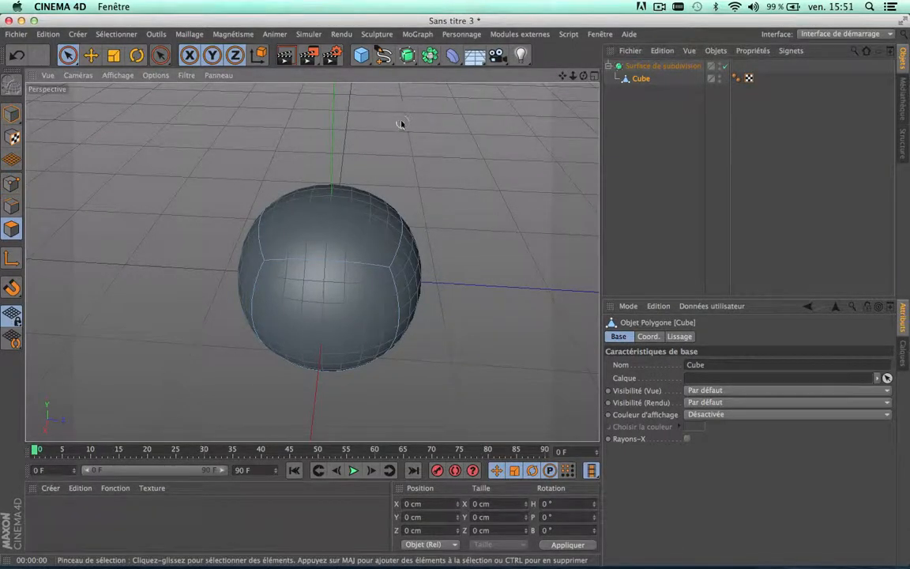
click(190, 34)
mouse_move(201, 70)
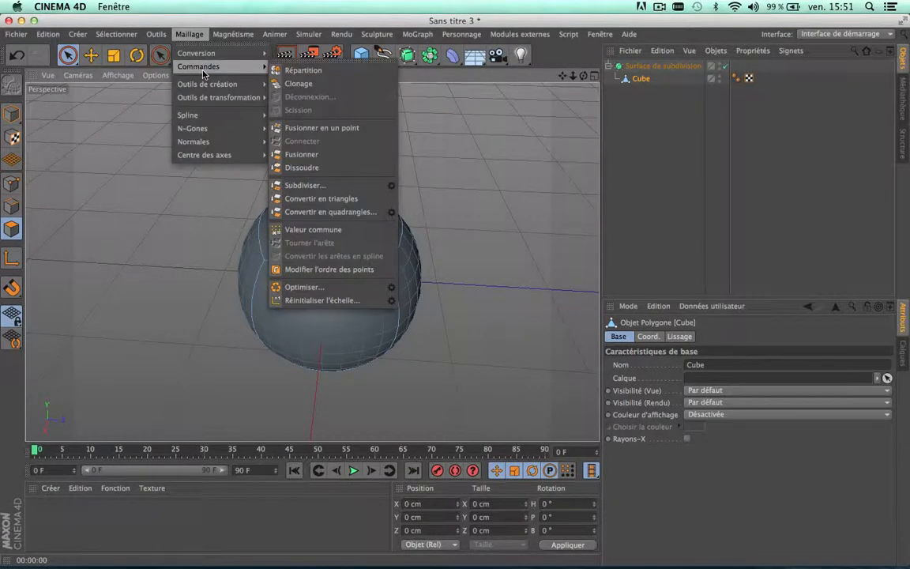
click(305, 131)
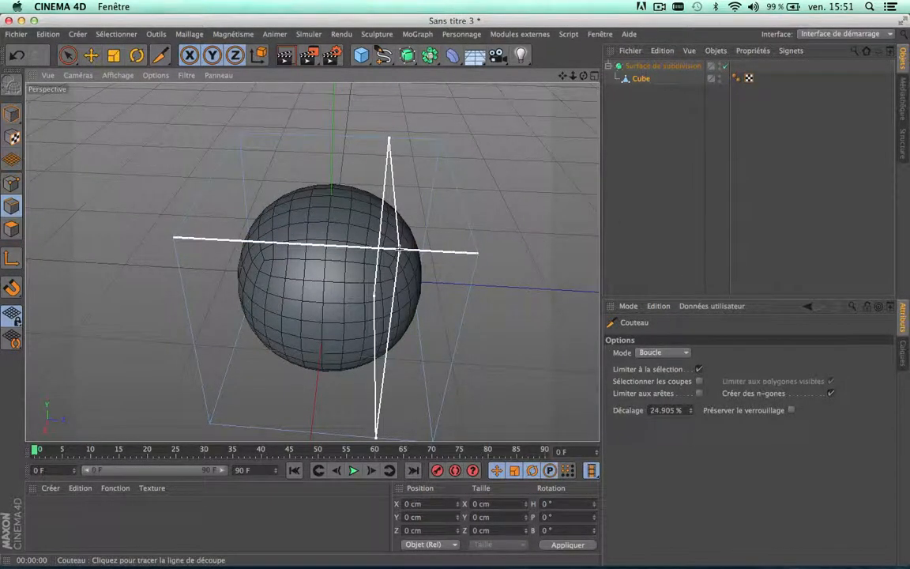
scroll(461, 207, down, 4)
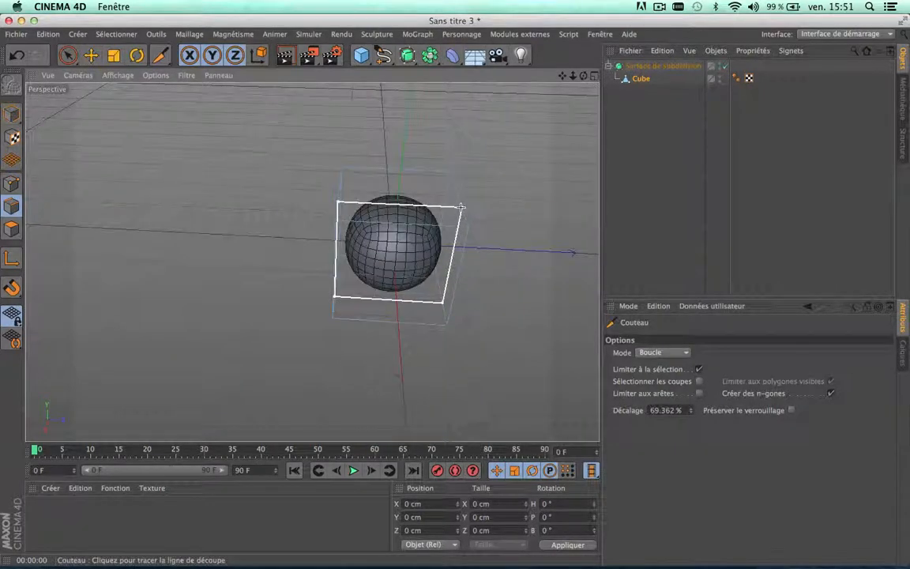
scroll(461, 206, up, 2)
alt+drag(312, 261, 308, 261)
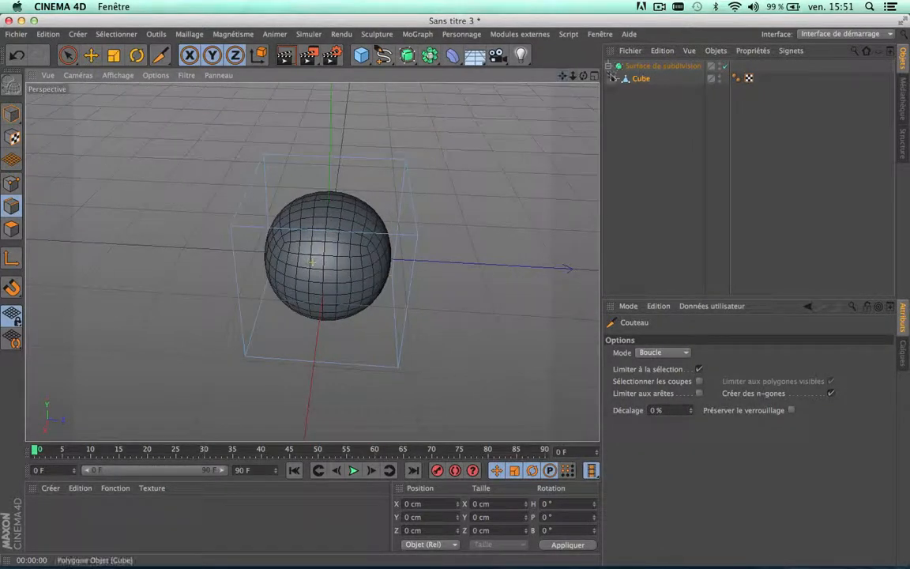
scroll(383, 231, up, 5)
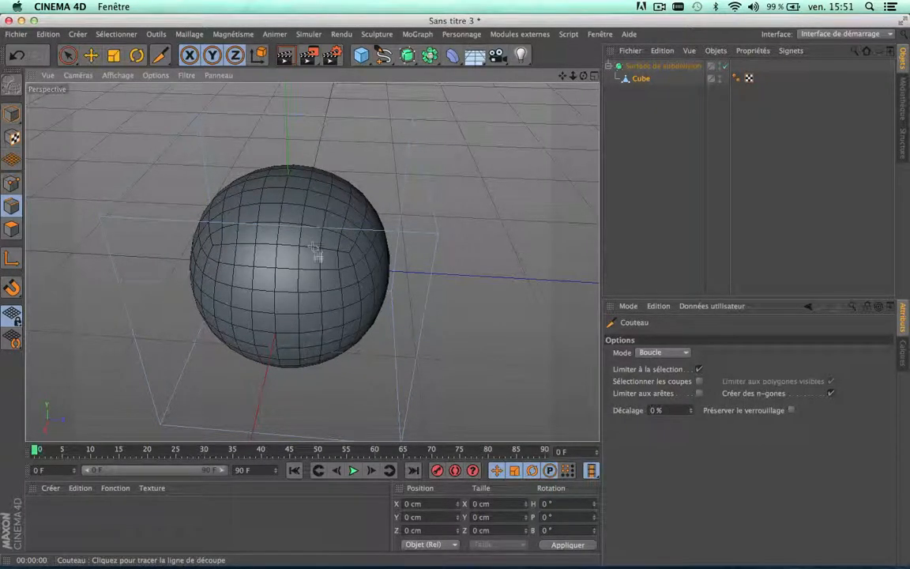
click(427, 233)
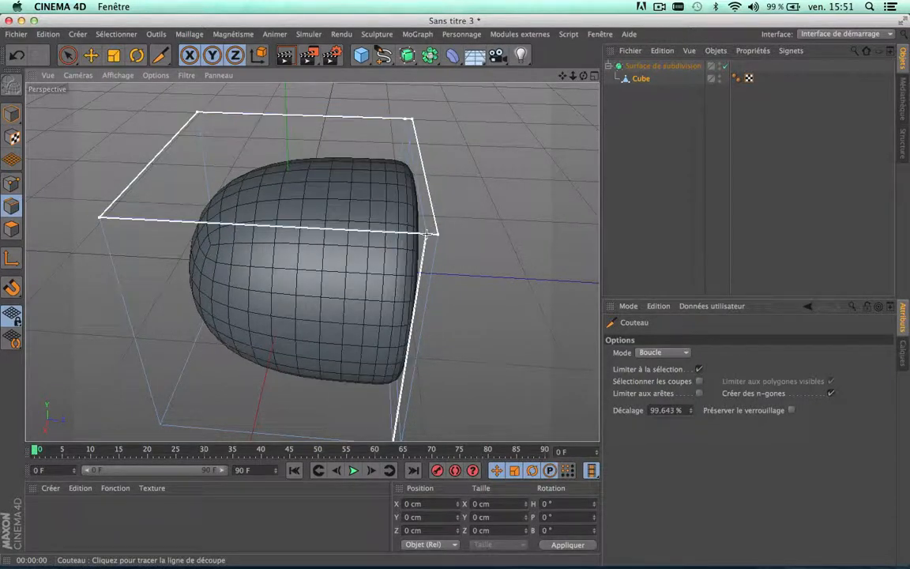
- Inspect the sharpened end of the smoothed cube, then try a loop cut across its middle and undo it
scroll(479, 226, up, 5)
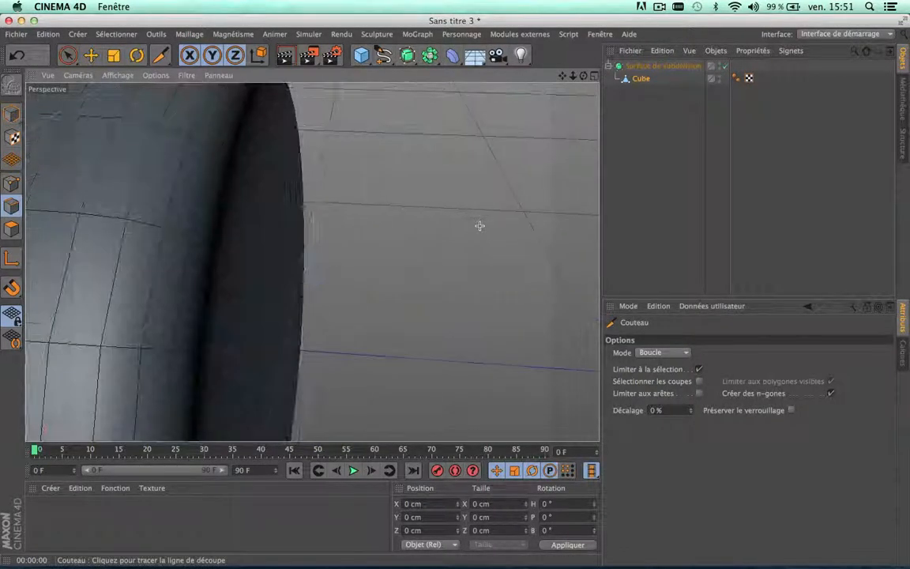
scroll(479, 225, down, 1)
scroll(232, 234, down, 5)
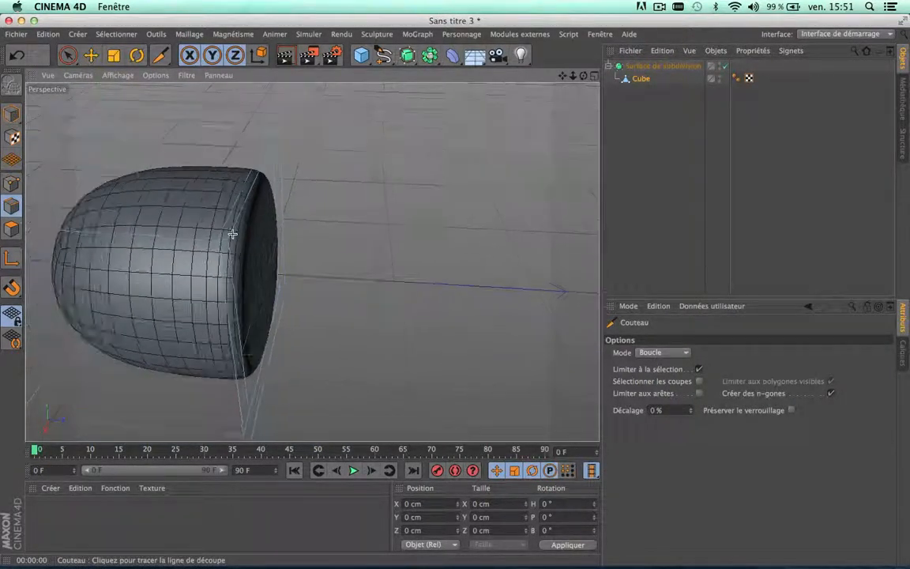
scroll(234, 235, up, 2)
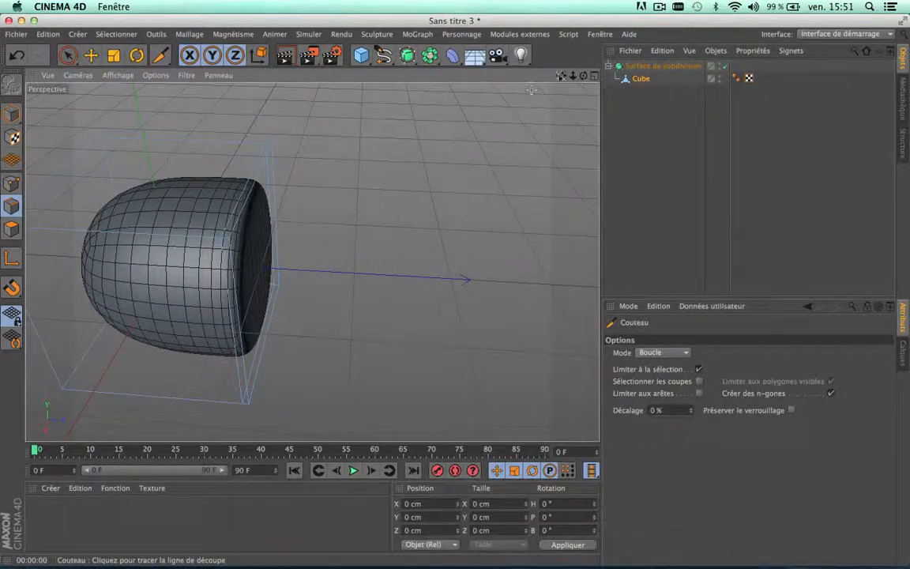
drag(563, 75, 724, 55)
drag(269, 178, 281, 184)
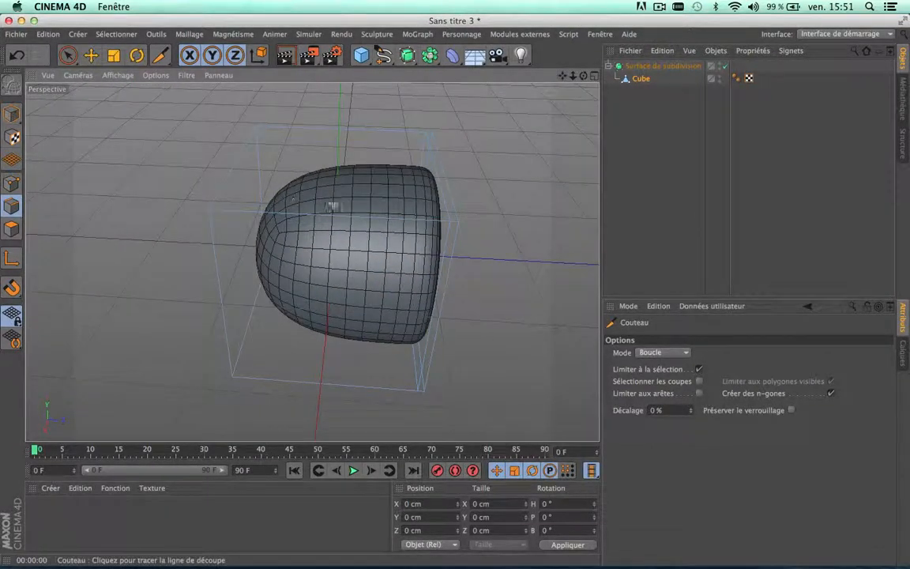
click(313, 214)
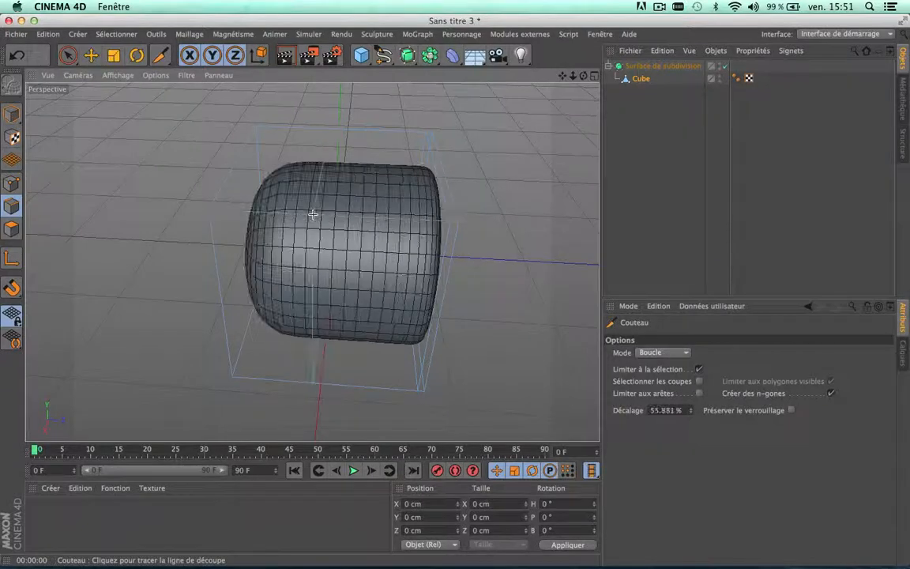
key(super+z)
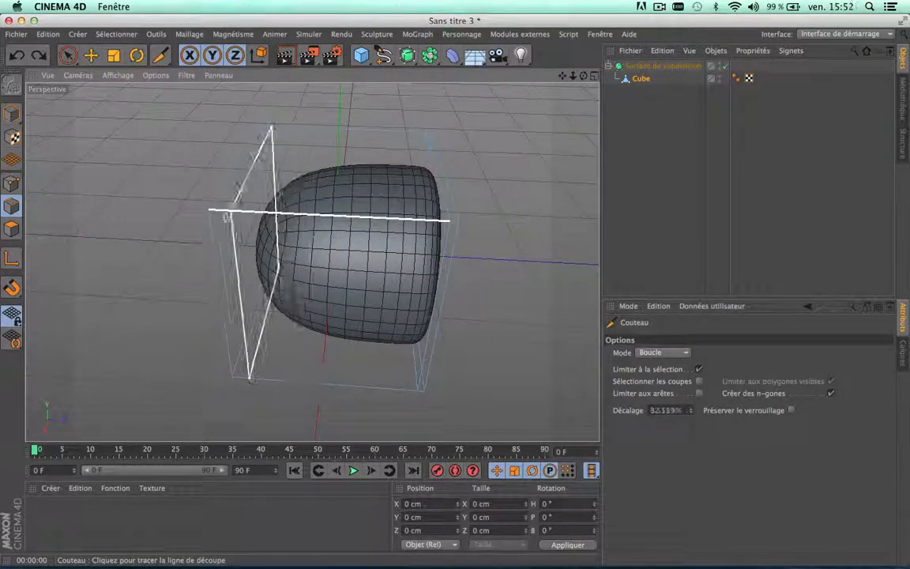
- Add loop cuts near the cube's opposite Z end and its other edges, and inspect the tightened corners
click(218, 209)
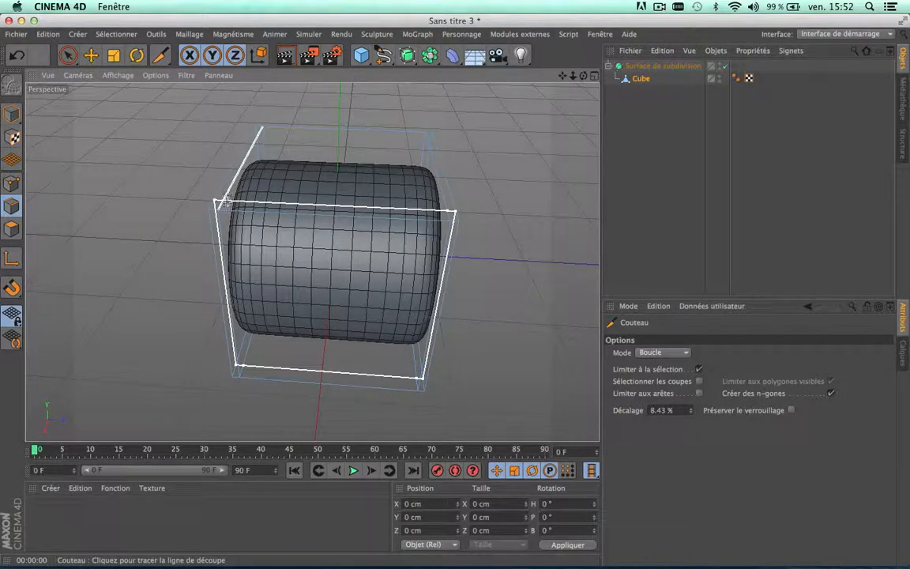
key(super+z)
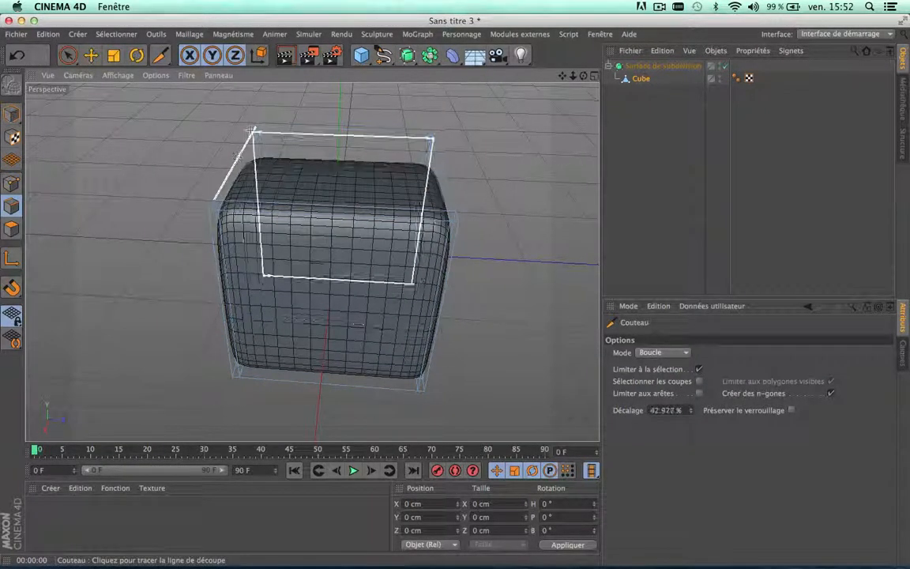
scroll(385, 207, up, 4)
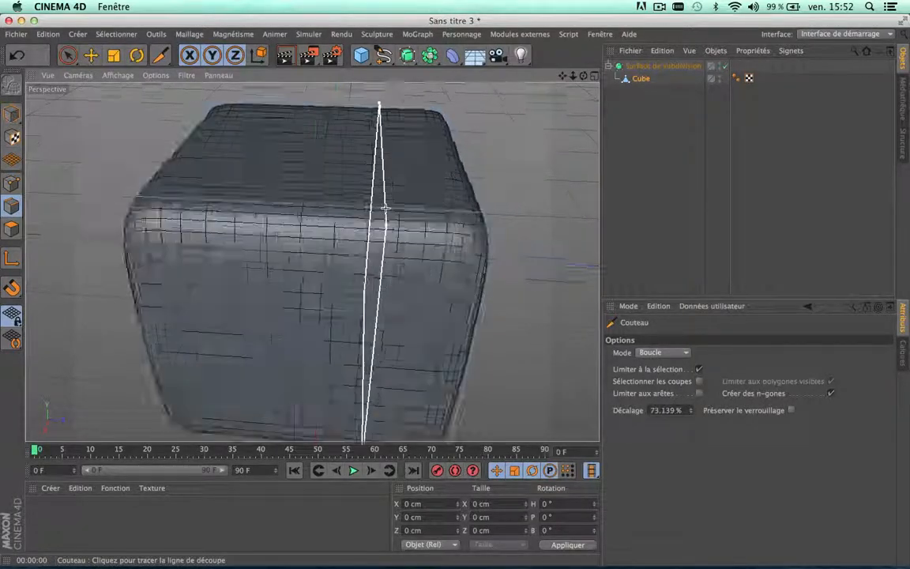
scroll(385, 208, down, 7)
scroll(385, 208, up, 8)
scroll(385, 208, down, 5)
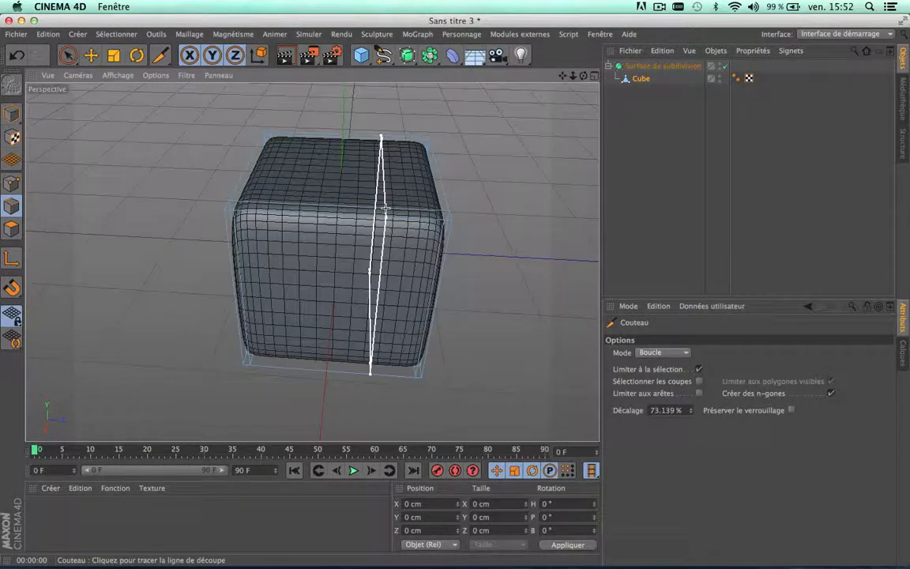
- Undo the loop cuts made along the cube's edges
key(super+z)
key(super+z)
key(super+z)
key(super+z)
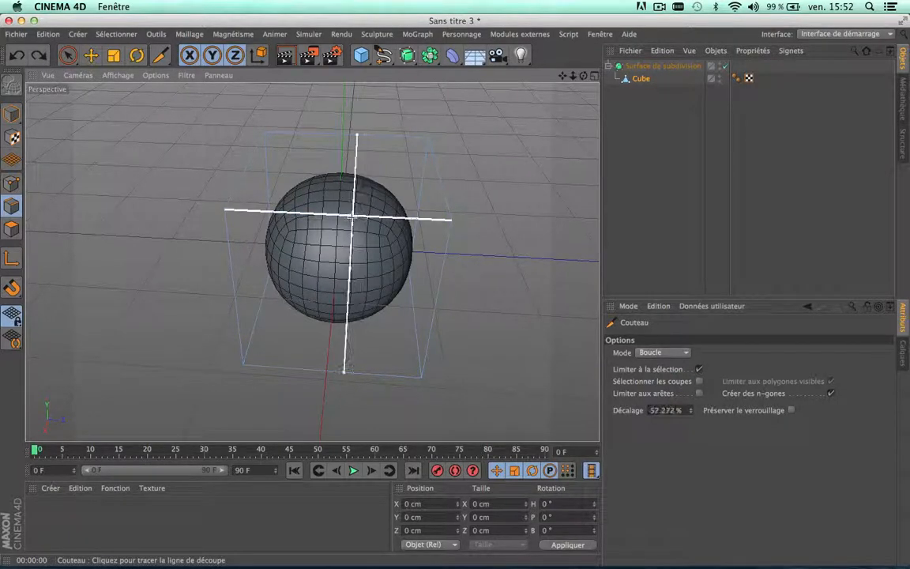
- Add a series of parallel loop cuts spaced along the cube's Z axis, up to its positive Z end
key(super+y)
key(super+y)
key(super+y)
key(super+y)
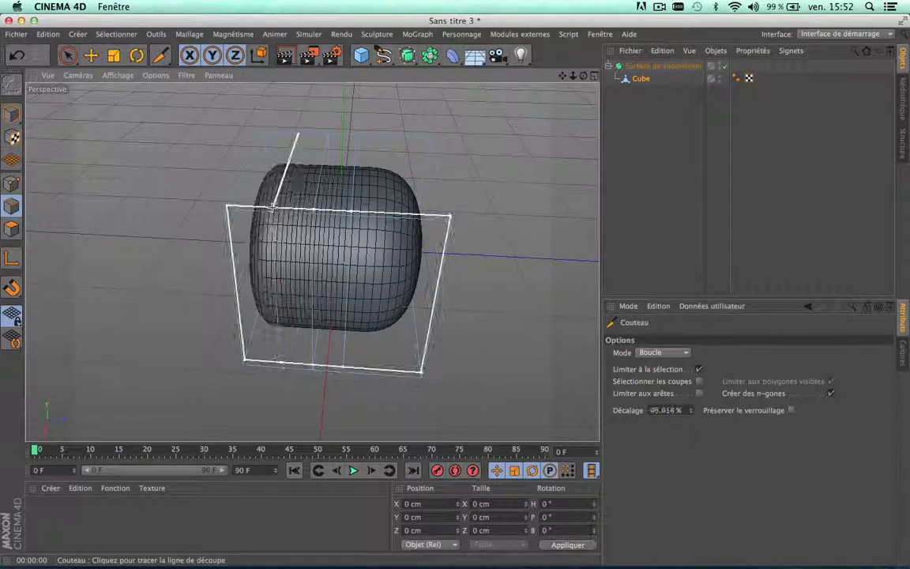
click(375, 217)
click(407, 219)
click(428, 220)
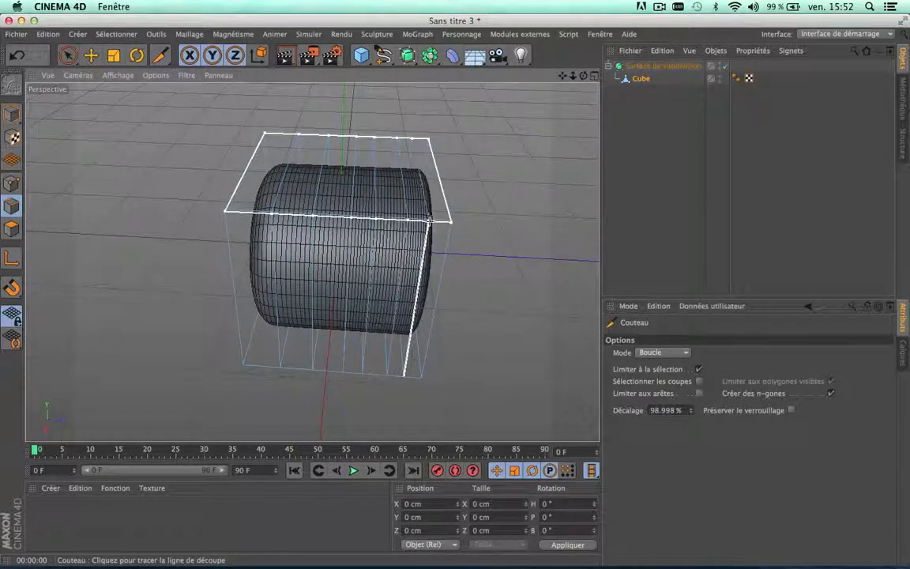
- Undo the series of parallel loop cuts along the Z axis
key(super+z)
key(super+z)
key(super+z)
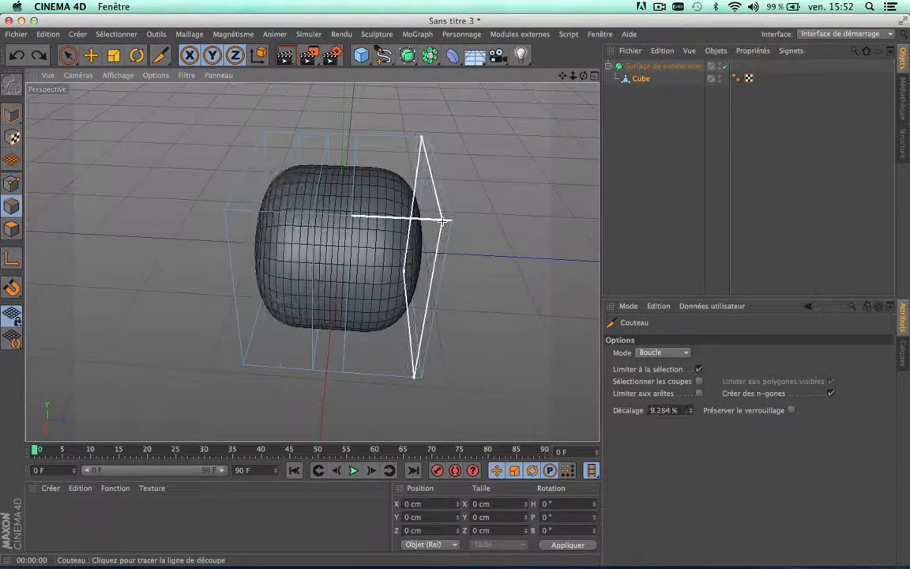
key(super+z)
key(super+z)
- Try a horizontal loop cut around the cube, then undo it and the conversion to an editable object
click(444, 288)
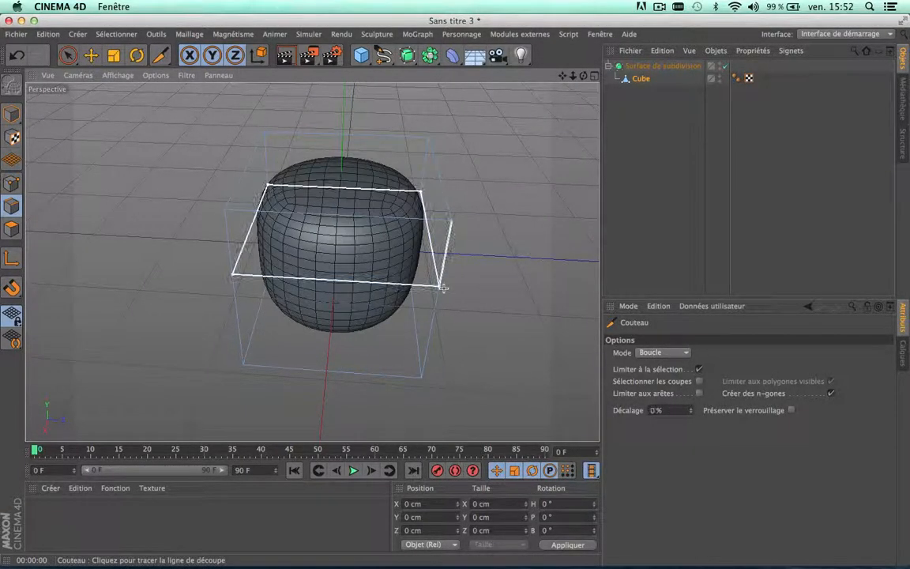
key(super+z)
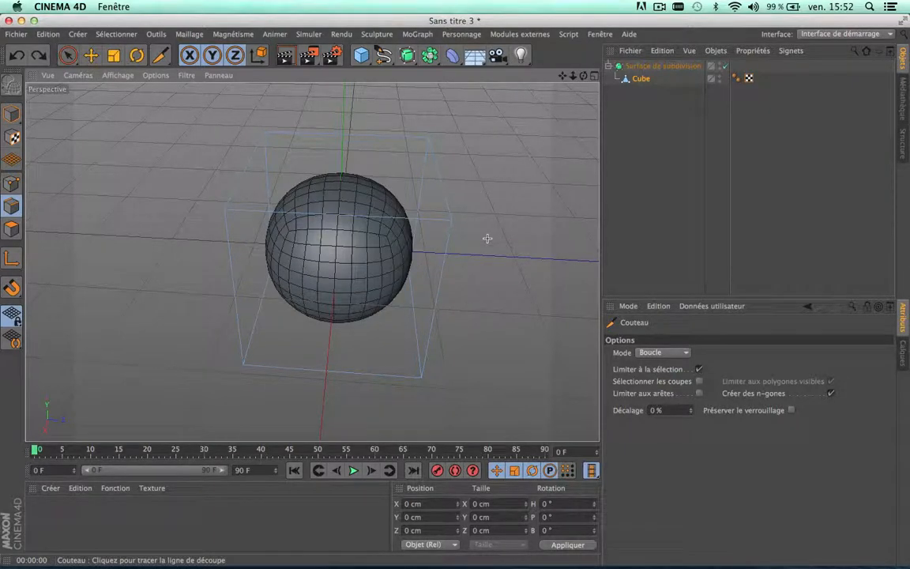
key(super+z)
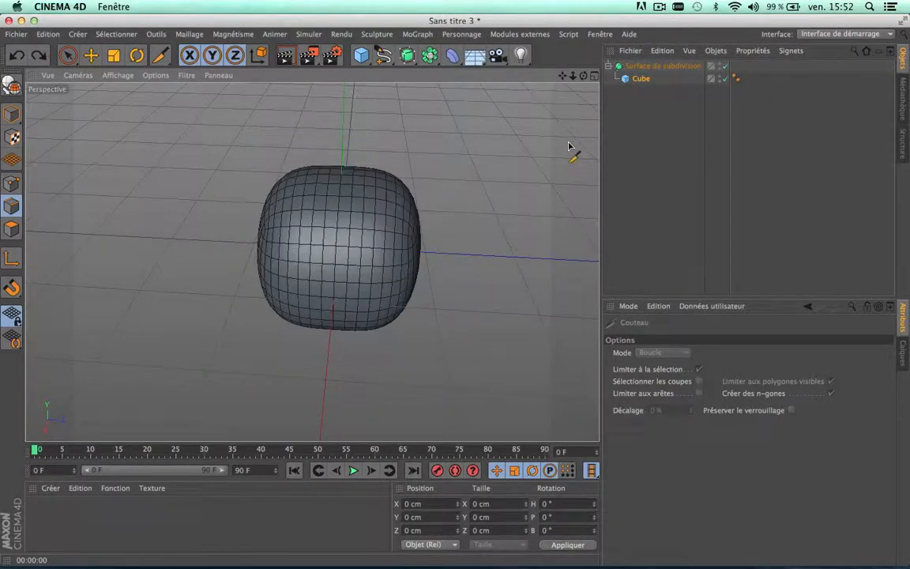
- Delete the cube and its Subdivision Surface from the scene
click(637, 88)
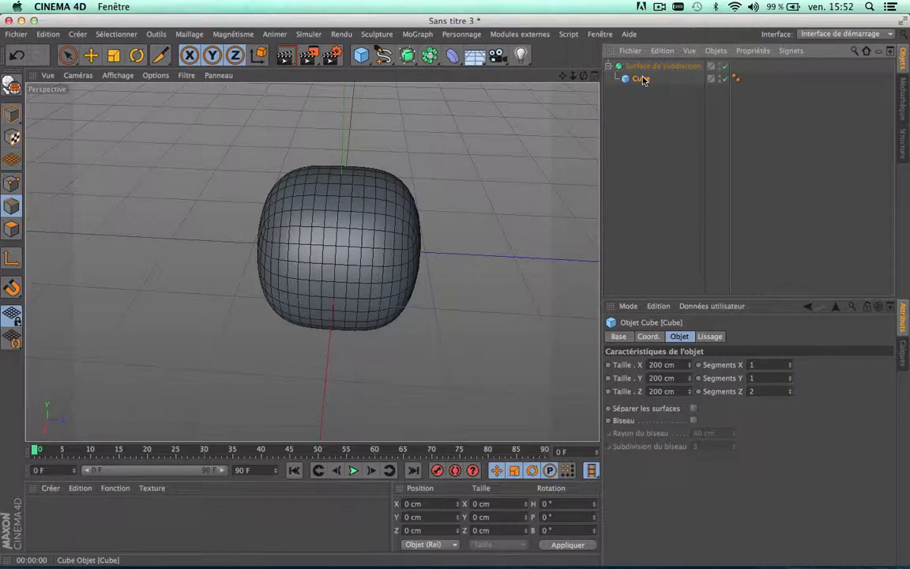
key(Delete)
click(644, 67)
key(Delete)
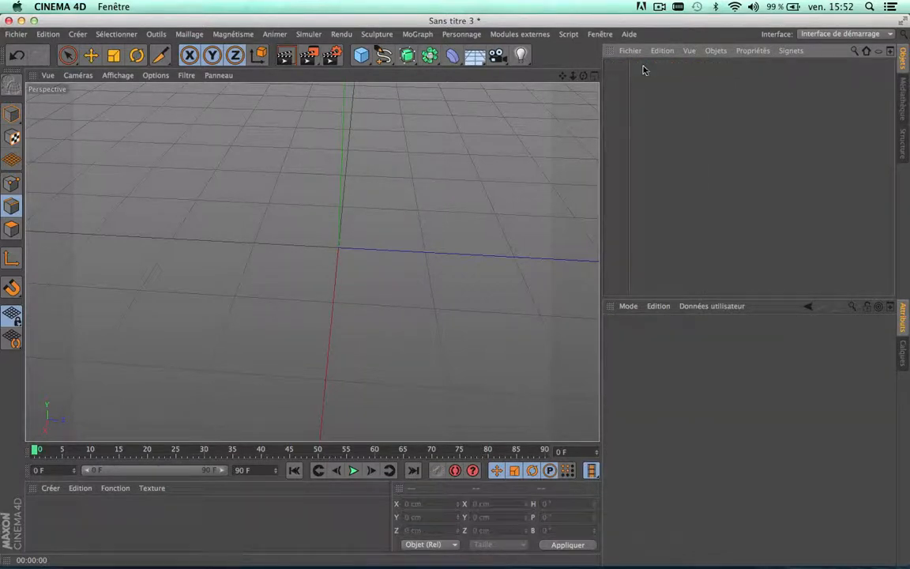
- Add a new cube and make it editable, leaving the Live Selection tool active
click(361, 55)
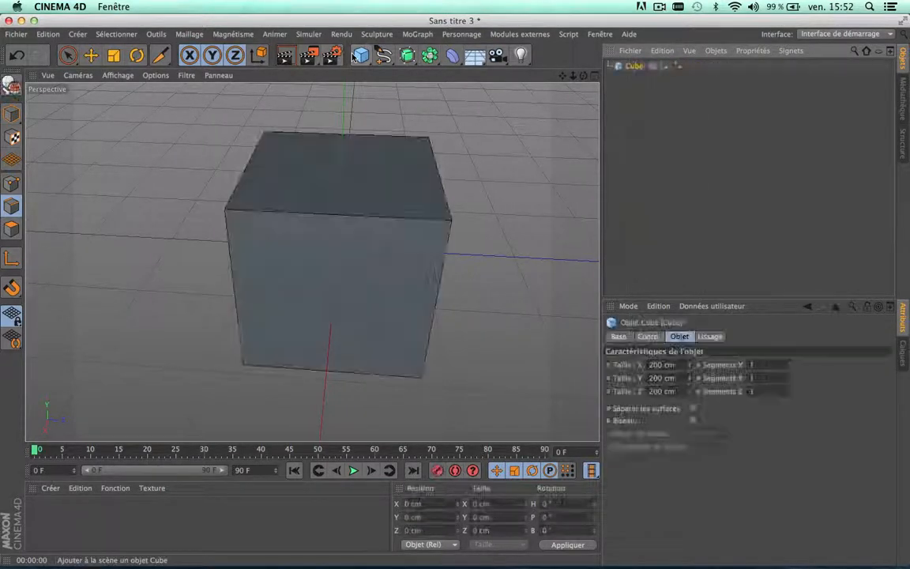
click(11, 85)
key(k)
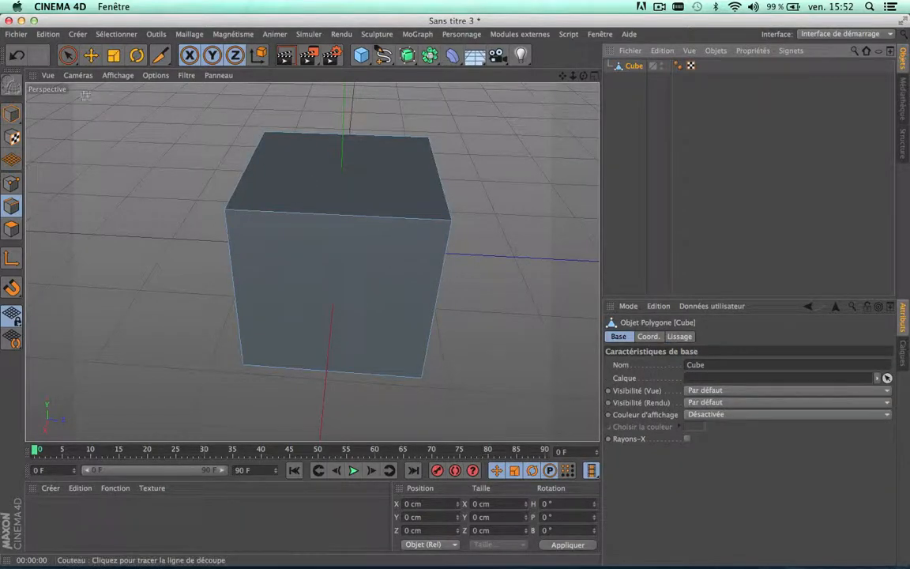
click(68, 55)
- Select the cube's top polygon, raise it to about Y 363 cm to form a tall column, and deselect it
scroll(350, 193, down, 5)
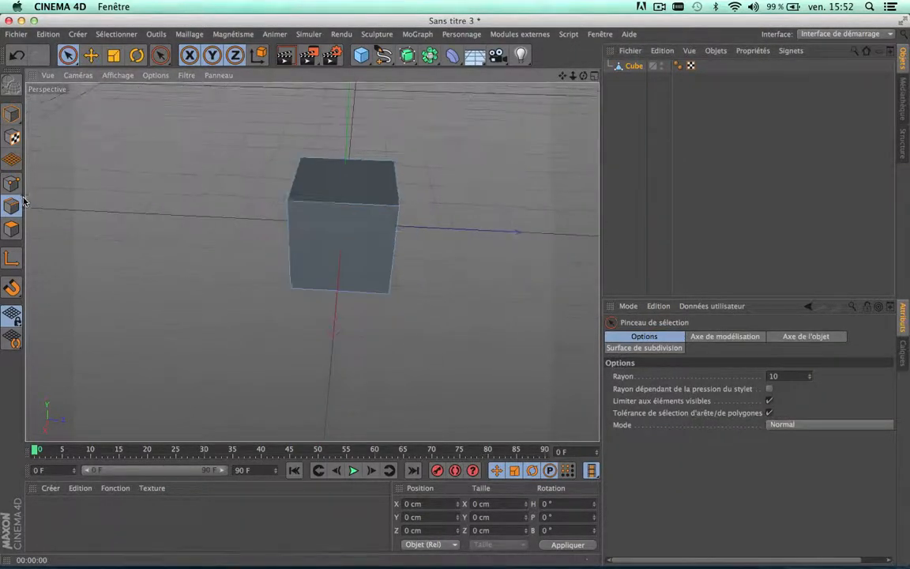
click(355, 170)
drag(348, 154, 356, 101)
scroll(368, 240, down, 3)
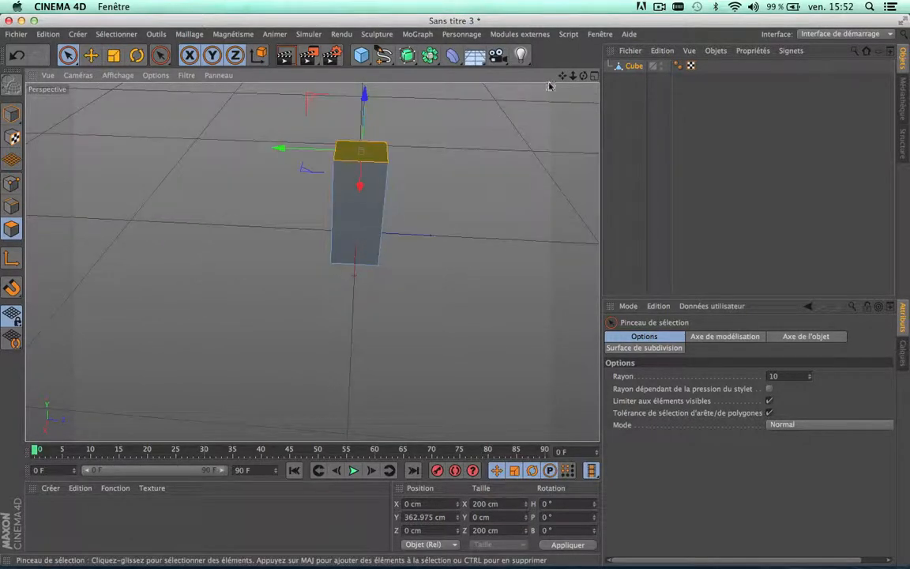
drag(562, 75, 518, 133)
click(484, 145)
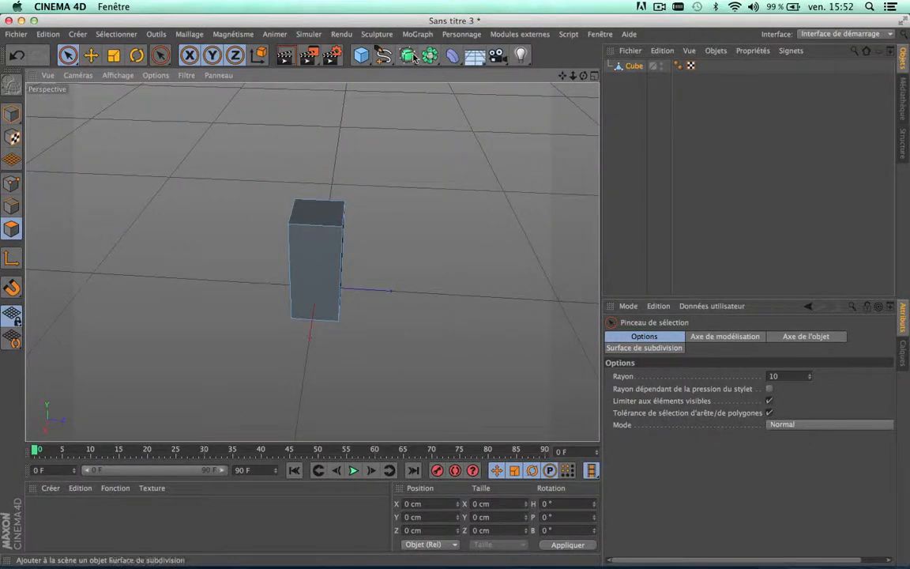
- Add a Subdivision Surface and nest the tall cube inside it
click(411, 56)
click(478, 72)
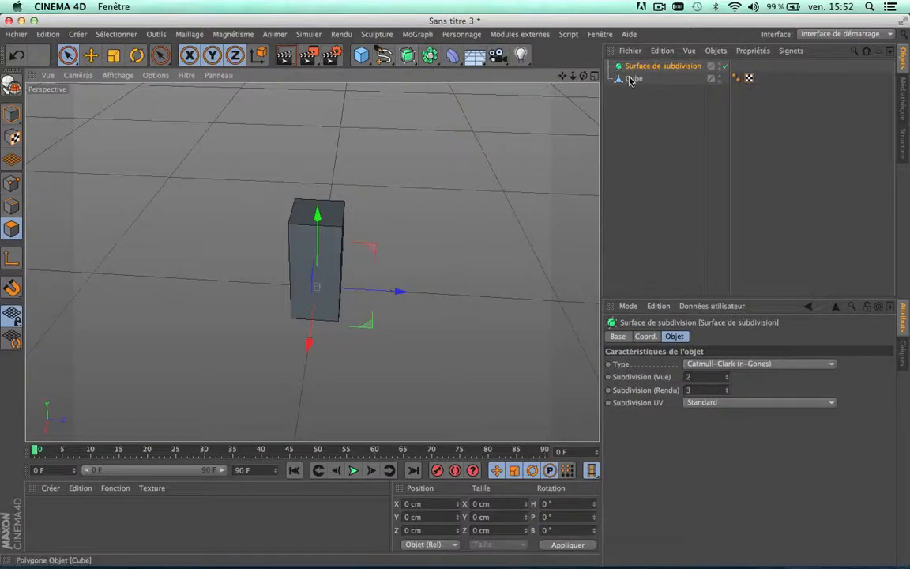
drag(630, 80, 663, 67)
scroll(313, 255, up, 5)
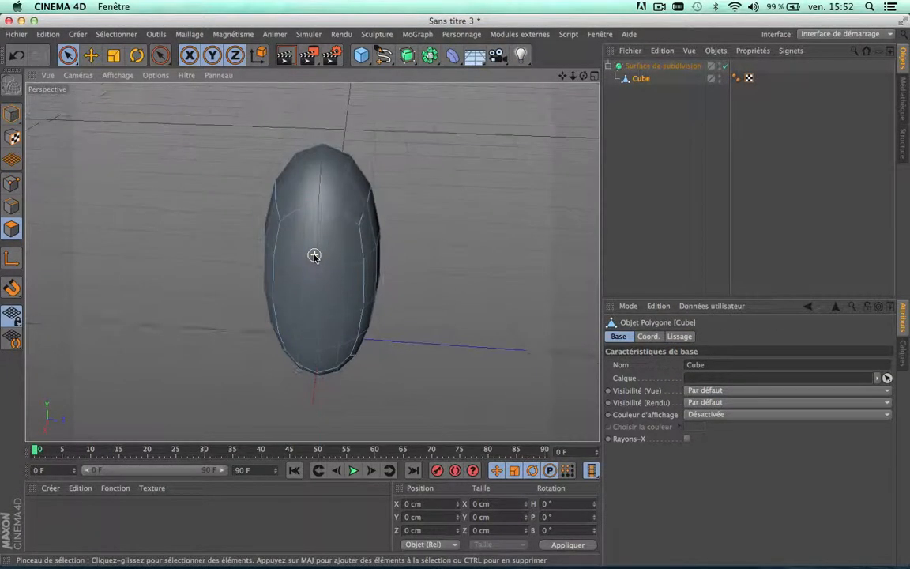
- Add a Knife loop cut around the tall column just below its top edge
drag(314, 254, 284, 260)
click(213, 256)
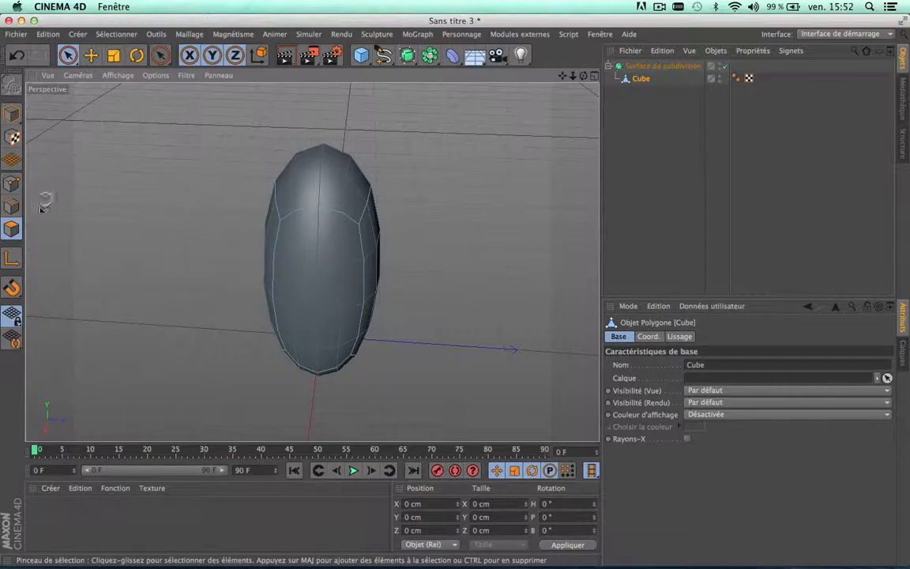
drag(159, 53, 188, 92)
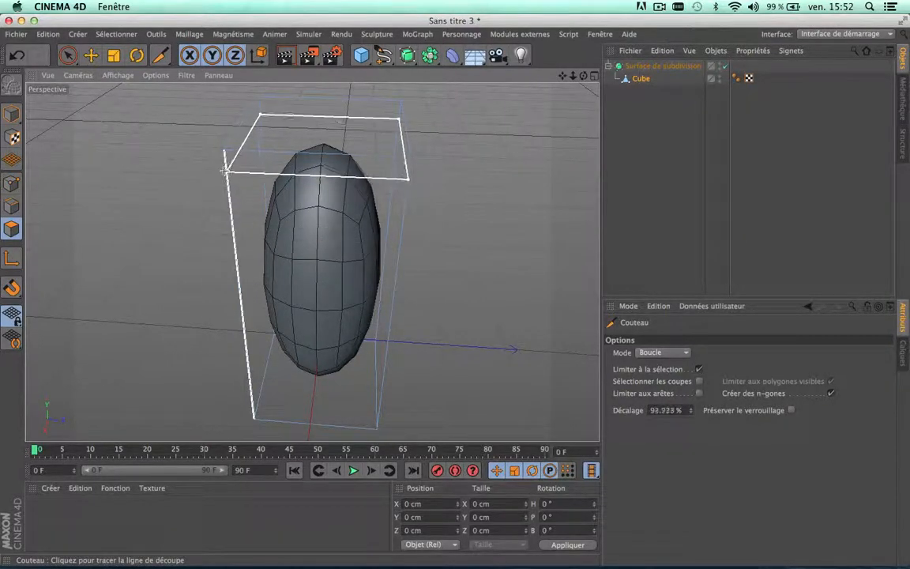
click(222, 170)
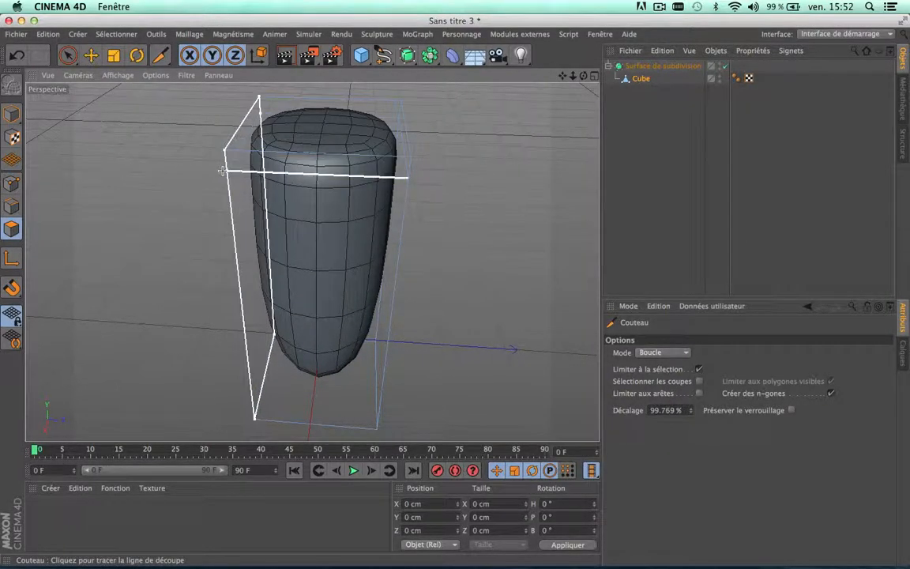
key(super+z)
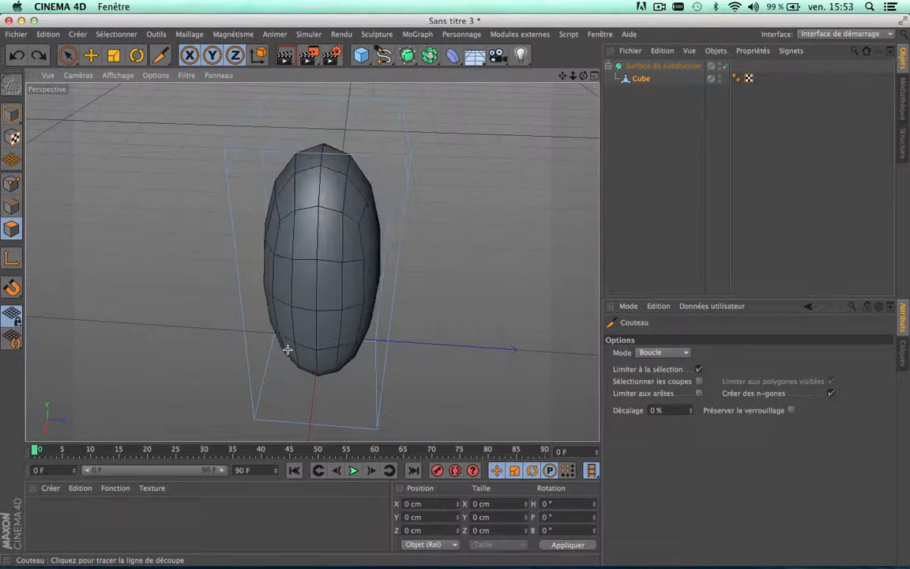
scroll(357, 346, down, 5)
scroll(357, 346, up, 3)
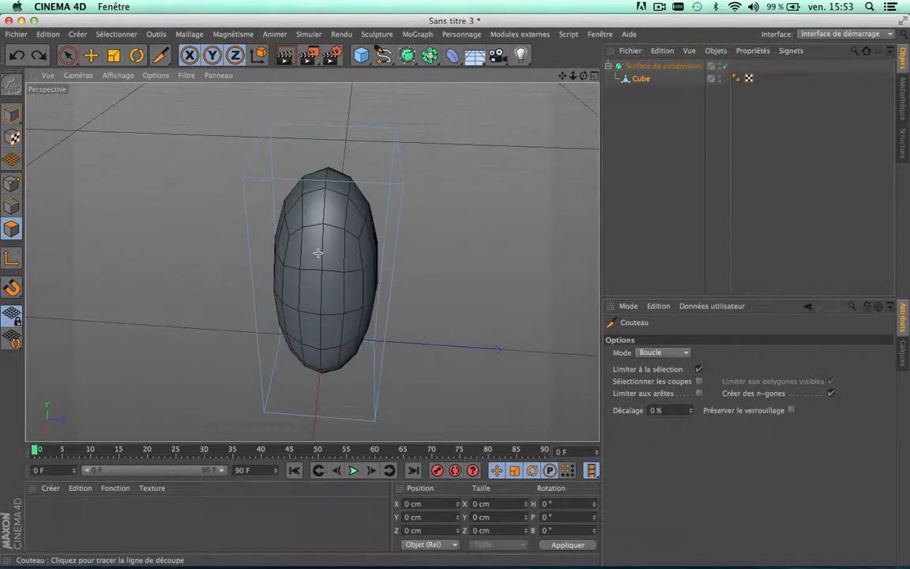
click(241, 200)
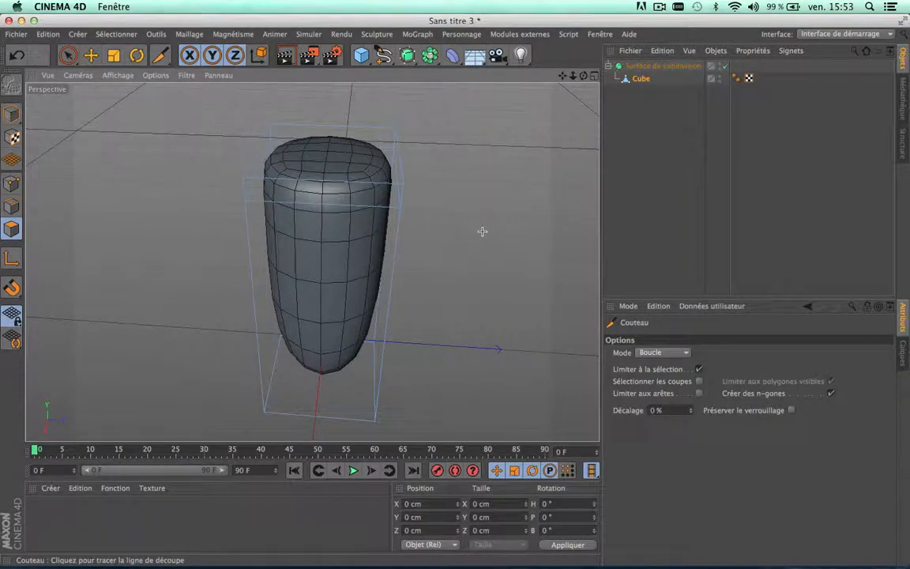
- Select the column's top polygon with Live Selection and delete it to open the form like a glass
click(68, 54)
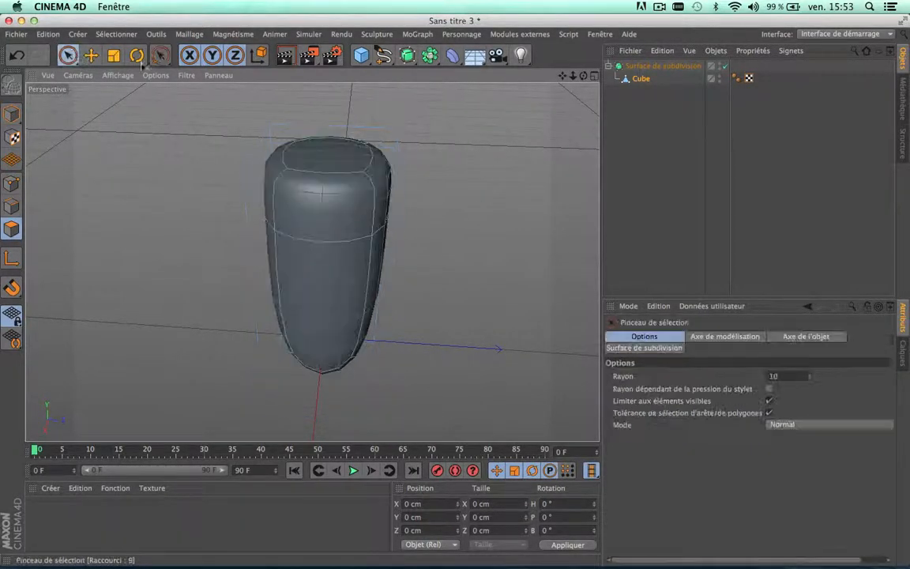
key(Delete)
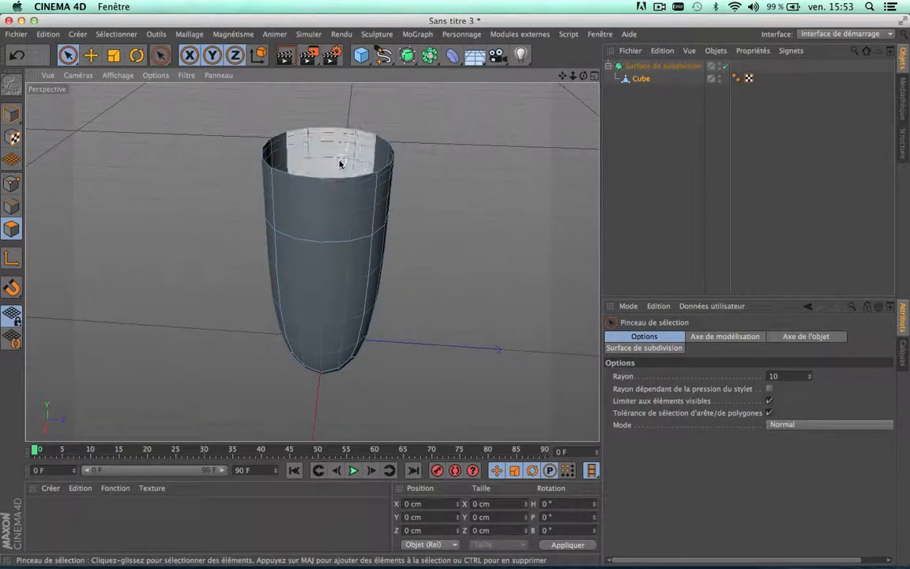
key(ctrl+z)
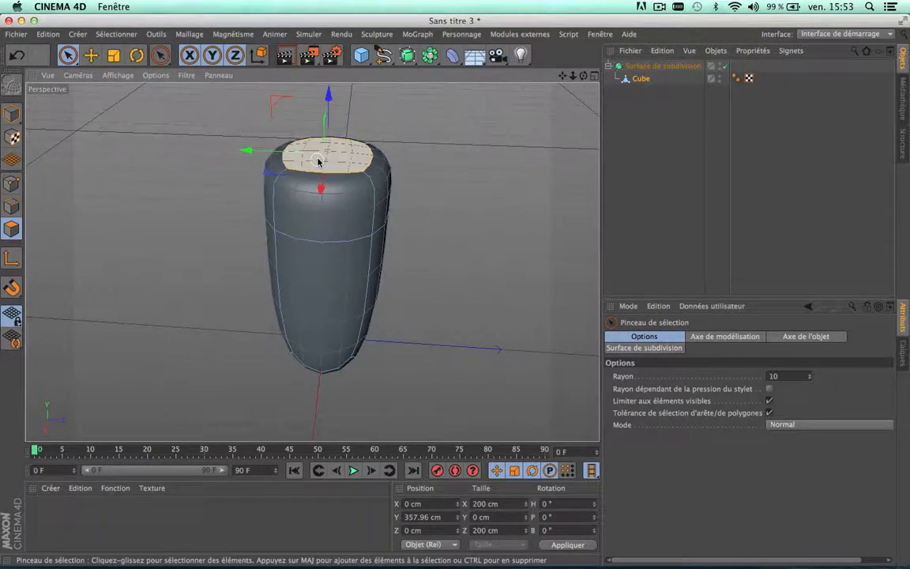
key(Delete)
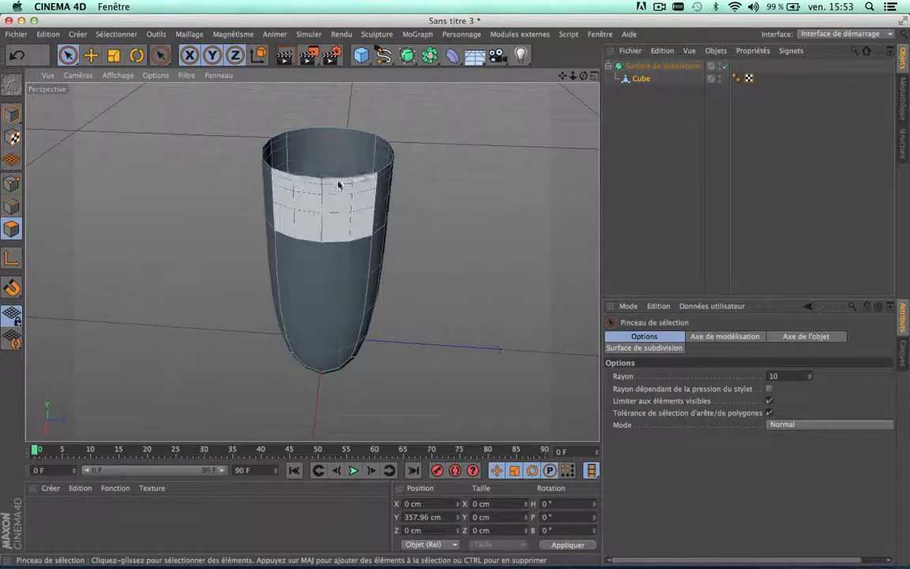
- Set the Subdivision Surface's view subdivision to 3, rendering the viewport before and after the change
click(285, 55)
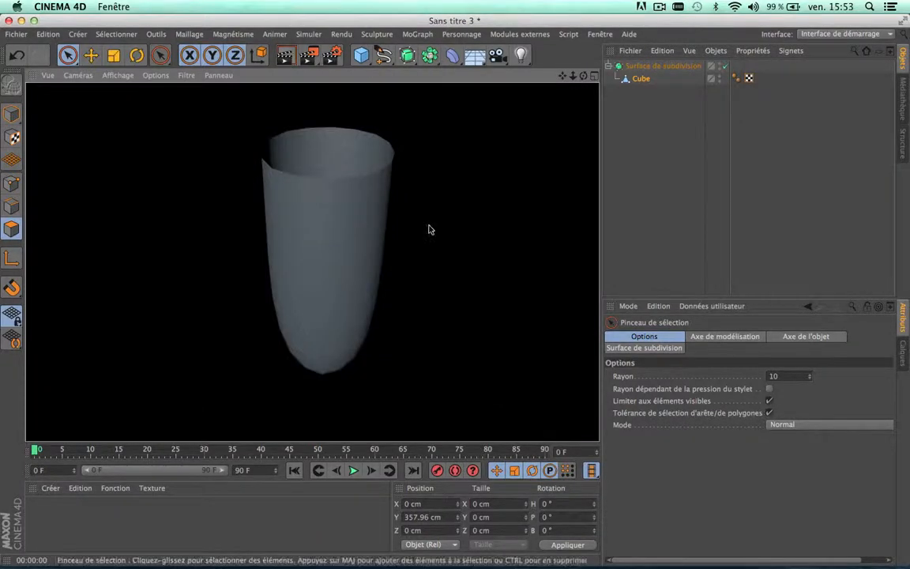
click(663, 65)
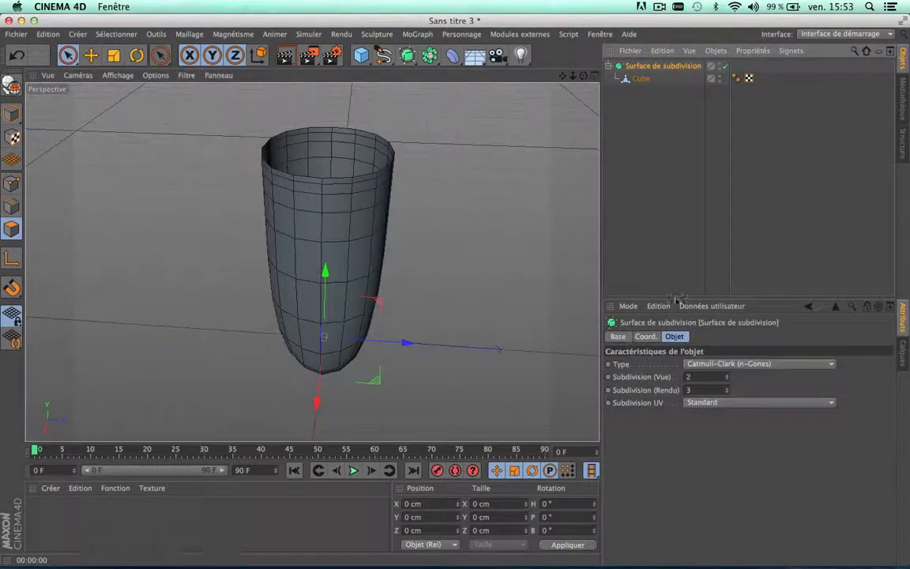
click(727, 375)
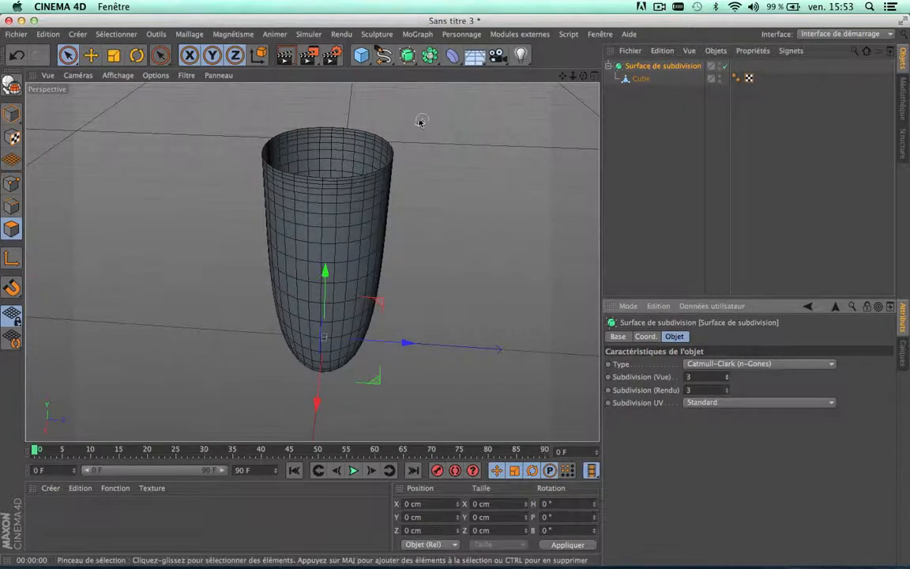
click(285, 55)
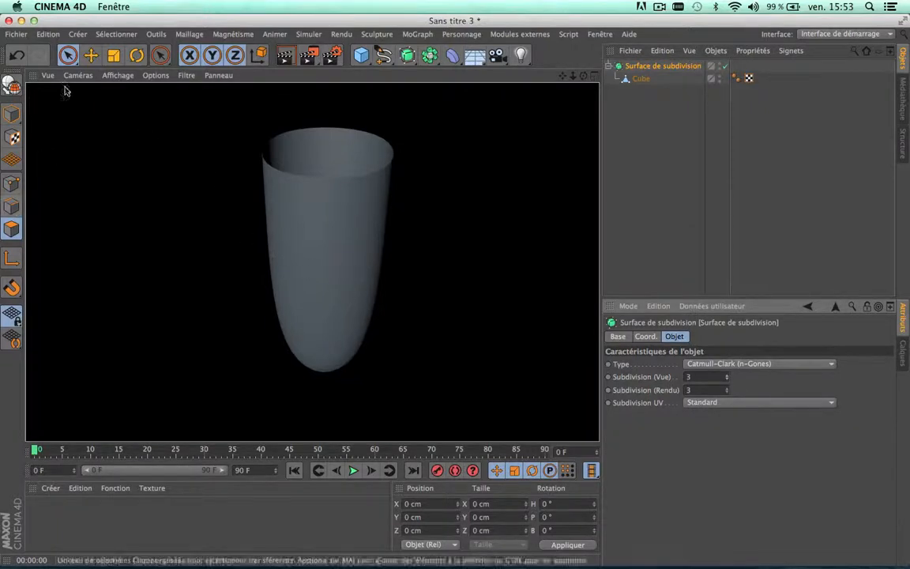
- Toggle the Subdivision Surface off and on to compare the raw mesh with the smoothed glass
click(725, 67)
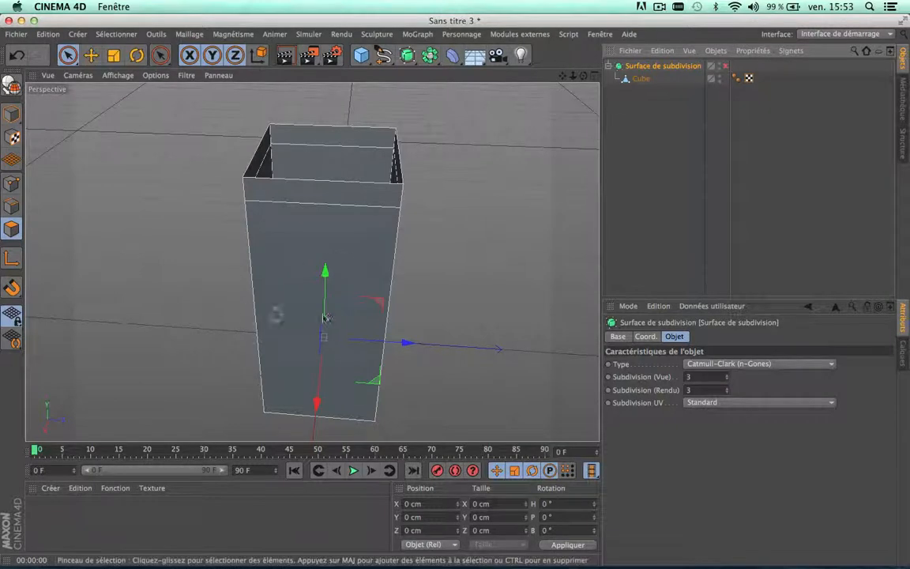
click(724, 67)
click(723, 67)
click(724, 67)
click(724, 67)
click(723, 67)
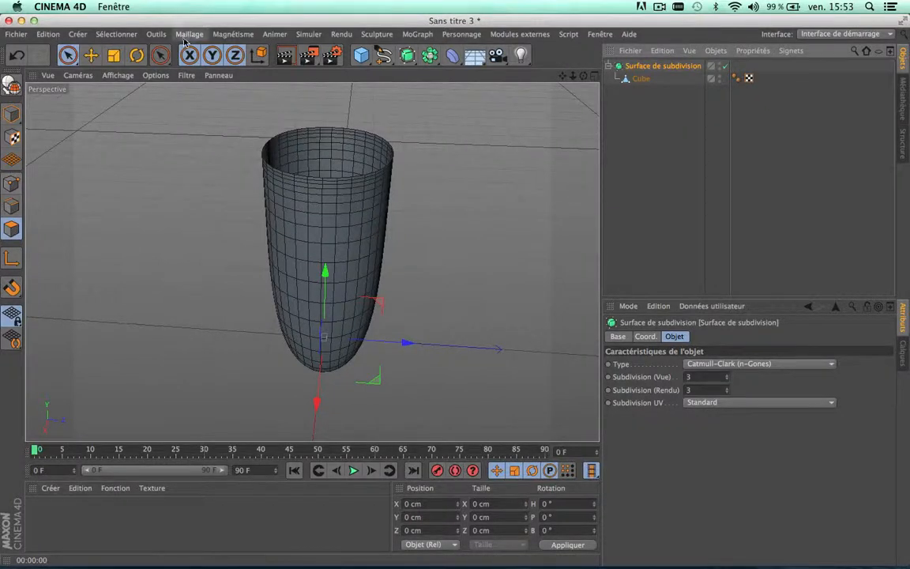
- In edge mode, add three closely spaced Knife loop cuts around the middle of the cube's mesh
drag(160, 55, 184, 94)
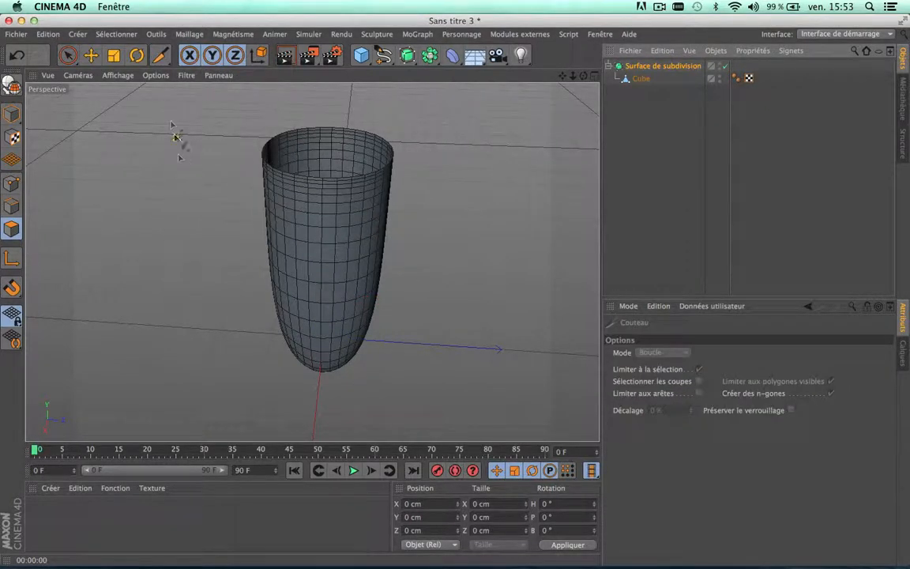
click(12, 206)
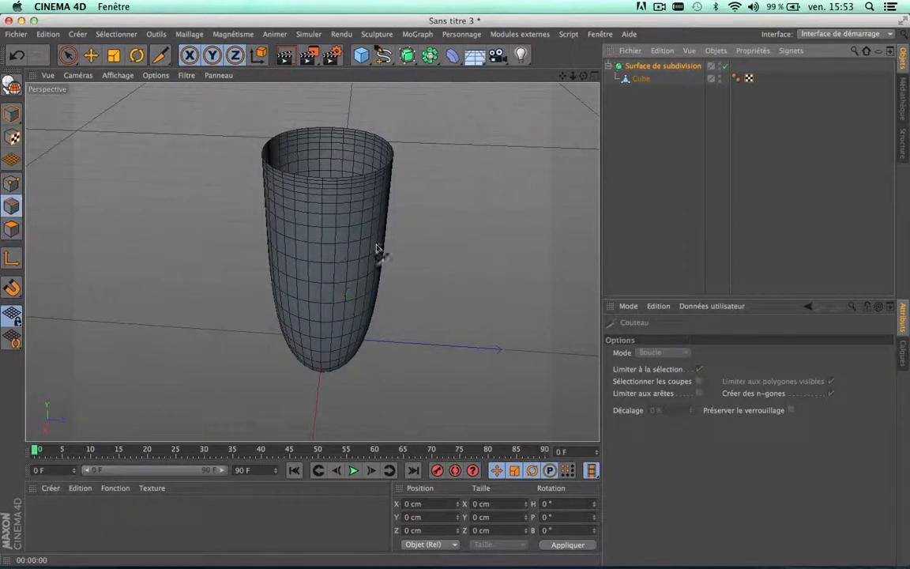
click(638, 79)
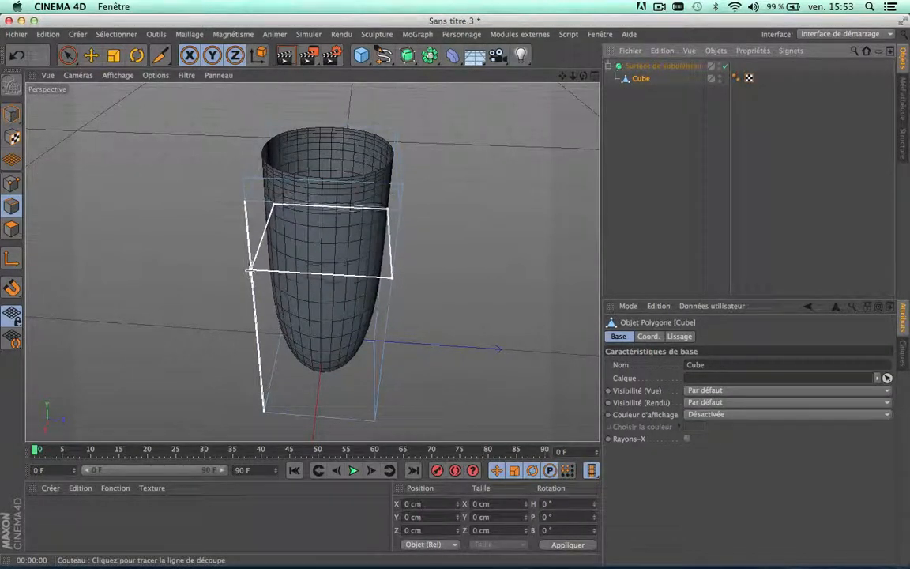
click(248, 274)
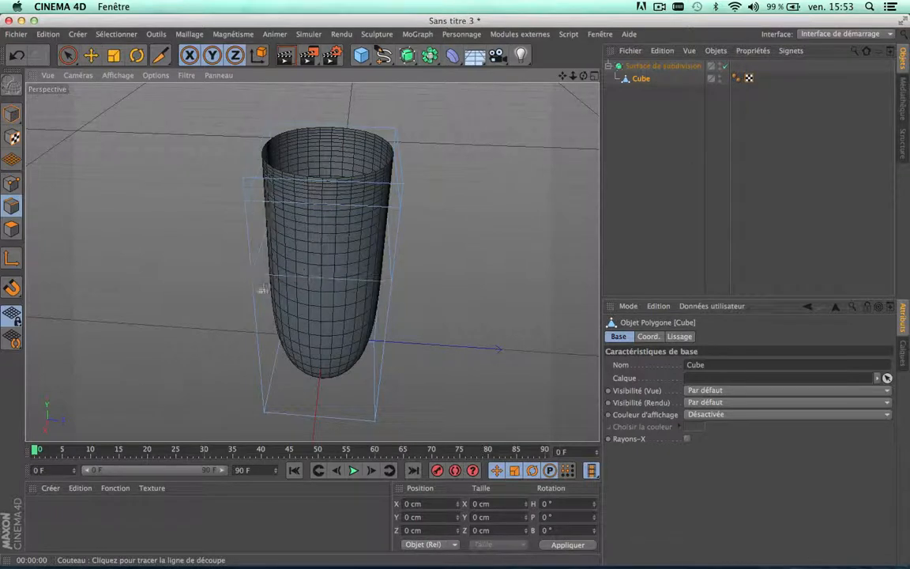
click(250, 286)
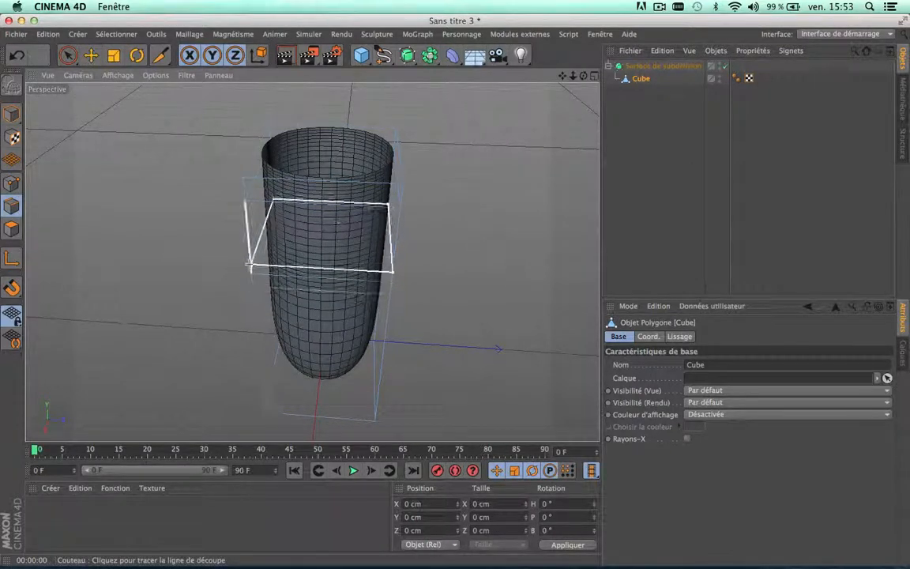
click(245, 264)
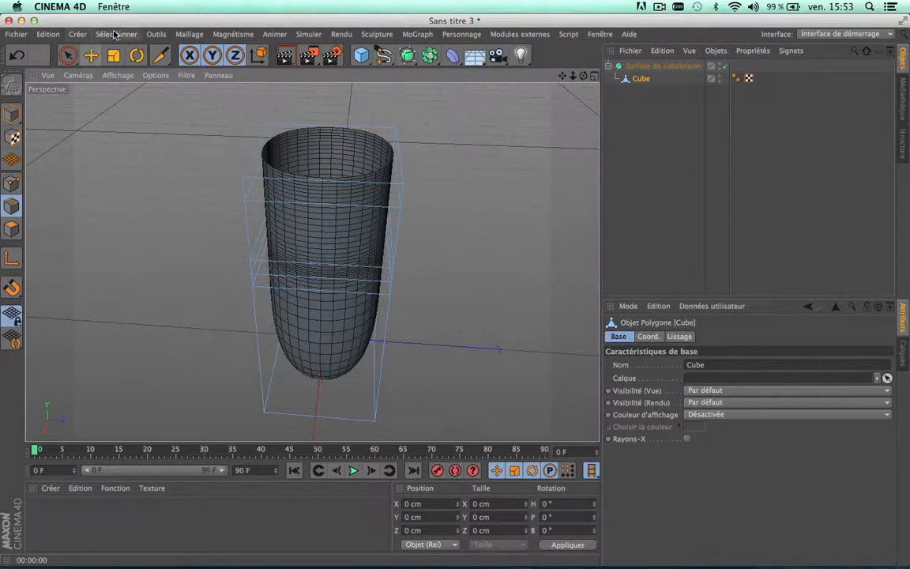
- Loop-select the middle of the three cuts, scale it down to 124.6 cm in X and Z, and render the viewport
click(115, 34)
click(130, 112)
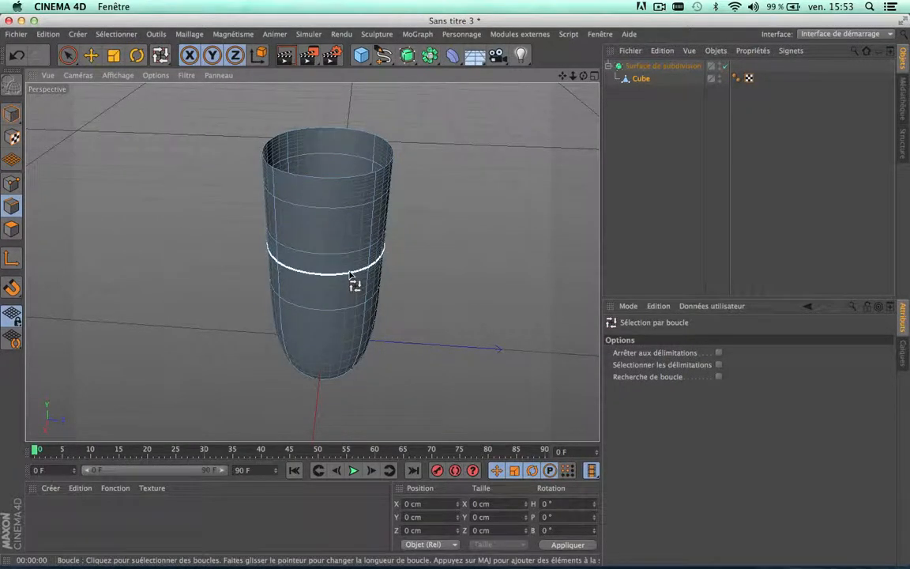
key(t)
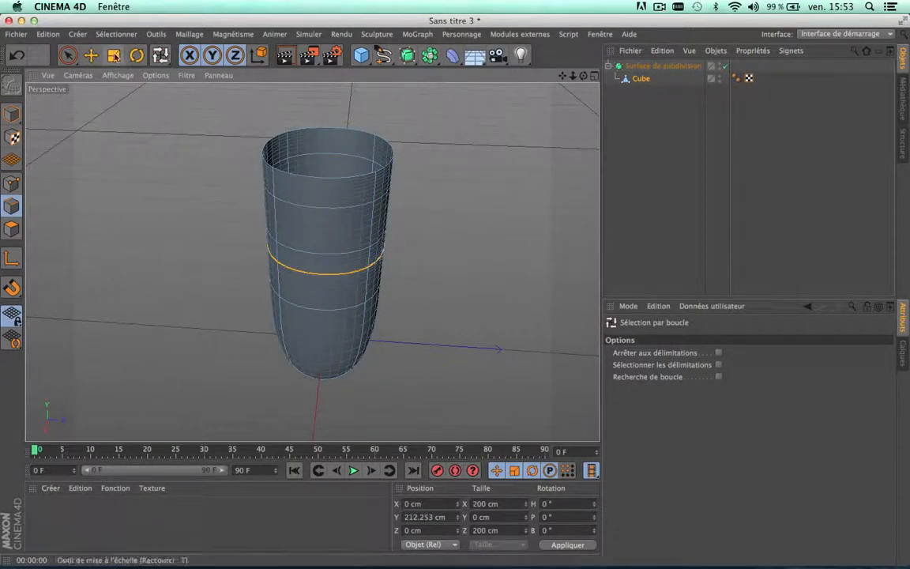
drag(557, 182, 409, 269)
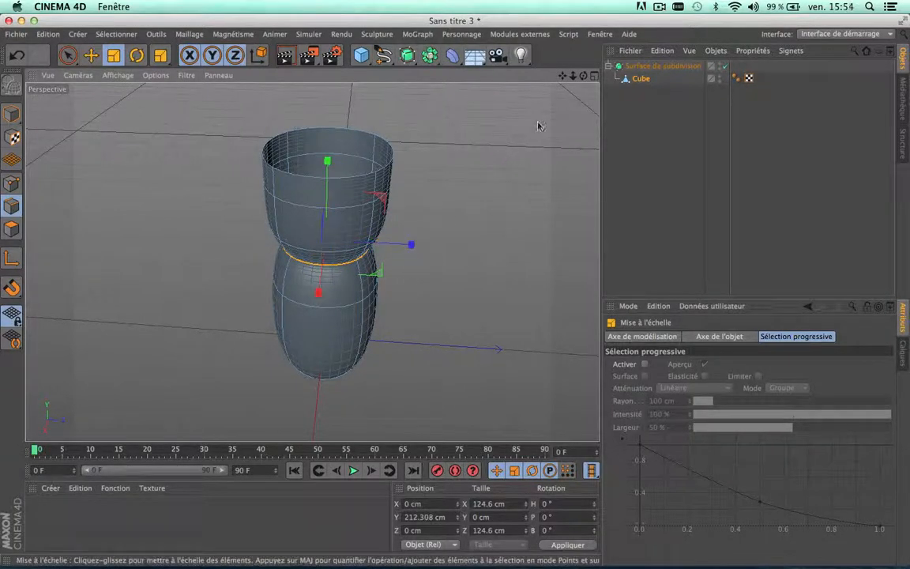
click(285, 54)
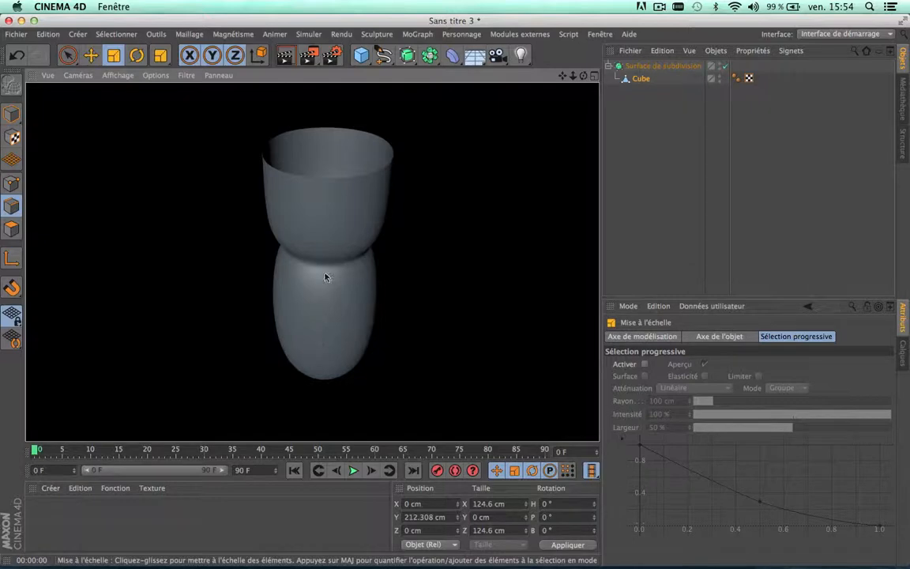
- Loop-select the edge ring below the waist, lower it to about Y 67 cm, and scale it to 352 cm in X and Z
click(641, 79)
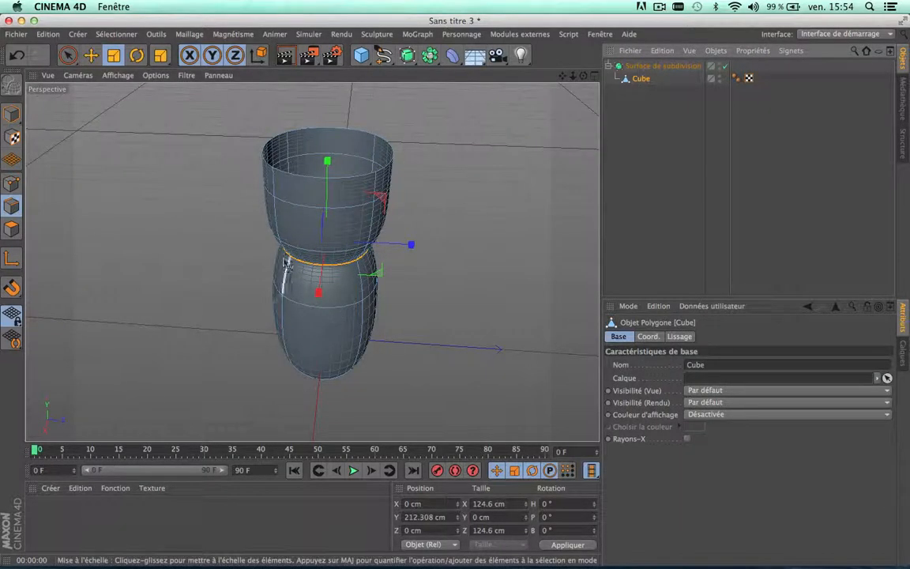
click(117, 34)
click(142, 124)
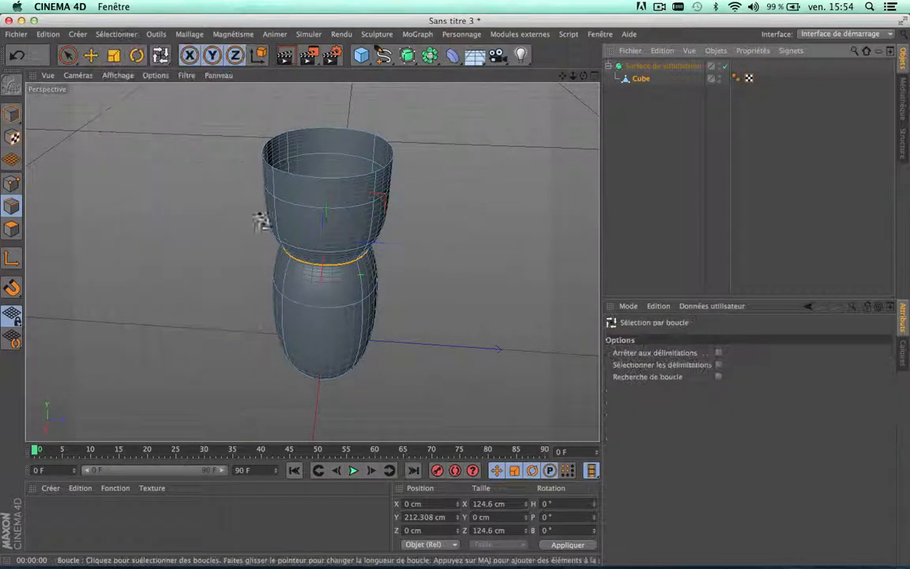
click(91, 55)
drag(327, 207, 328, 265)
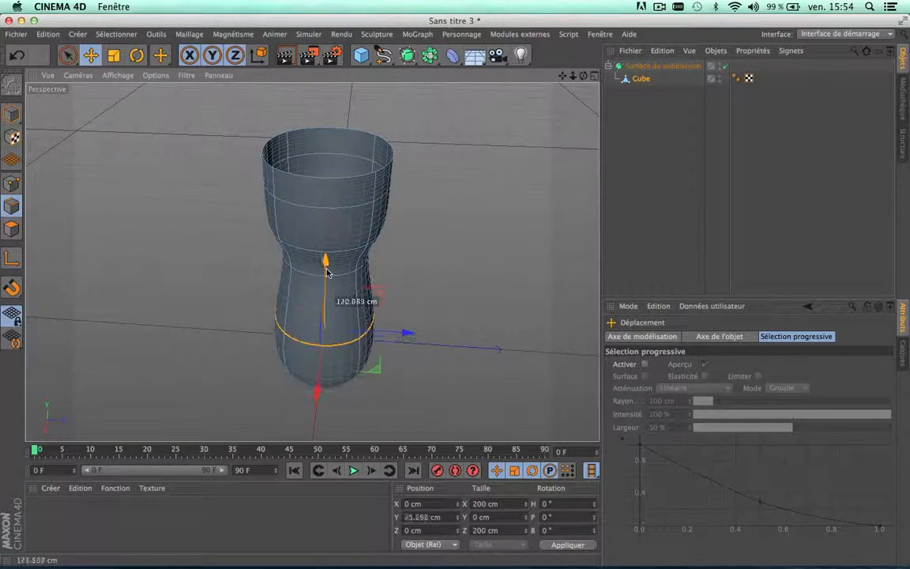
click(115, 57)
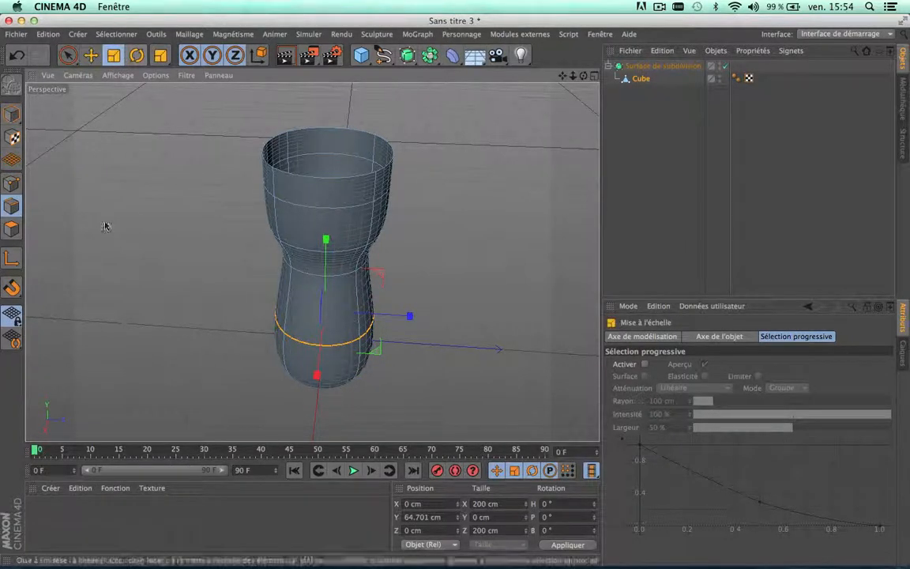
drag(237, 199, 473, 117)
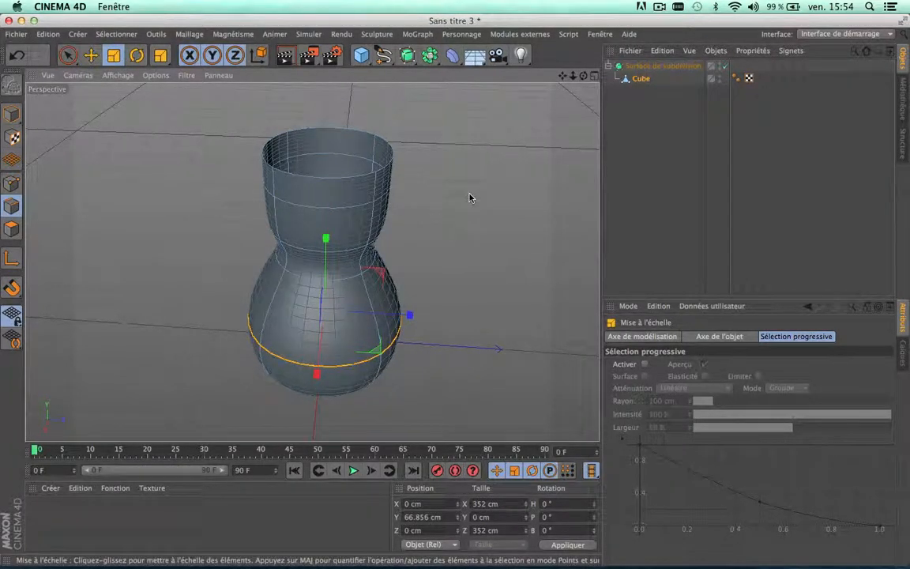
- Render the viewport to check the vase shape and return to the shaded view
scroll(472, 195, down, 3)
click(282, 52)
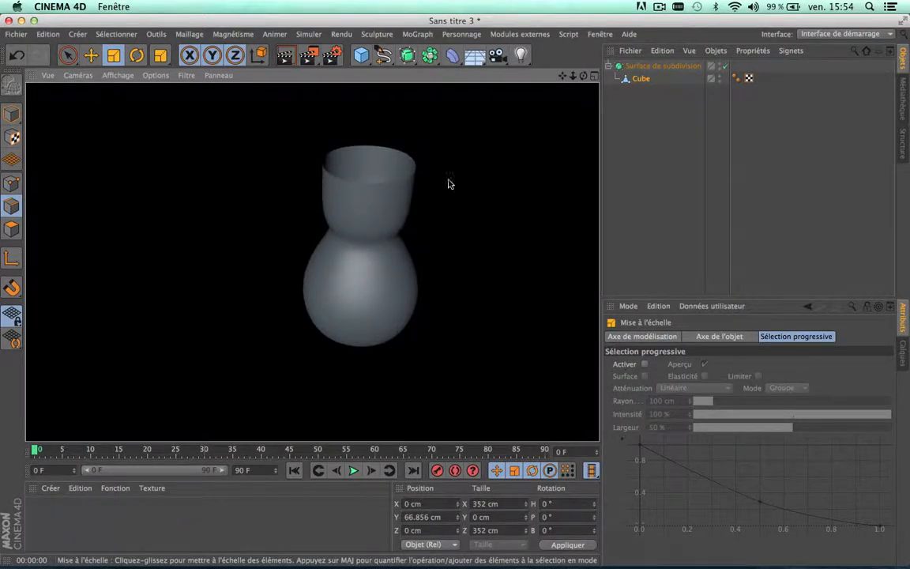
click(508, 189)
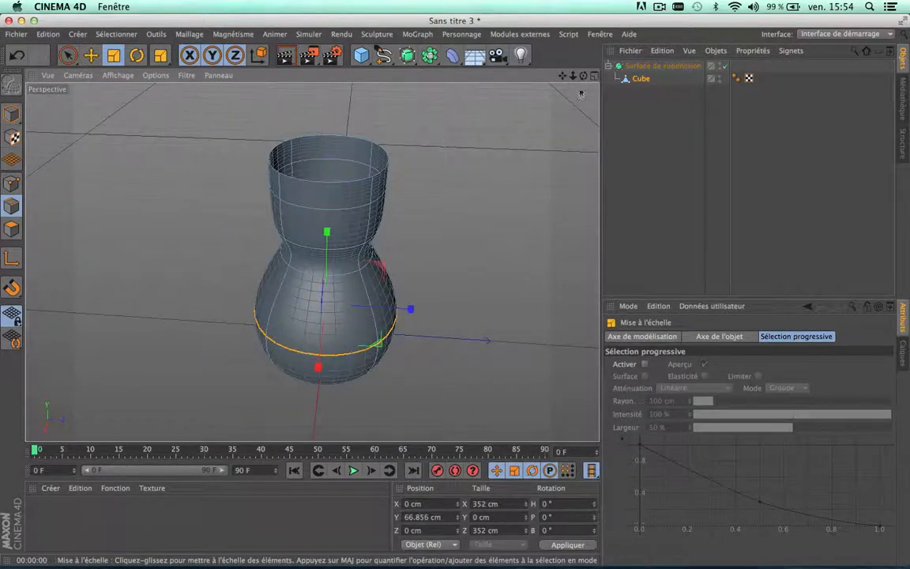
- Clear the edge selection, add closely spaced Knife loop cuts just above the lower body's widest ring, and render the viewport
drag(563, 75, 498, 51)
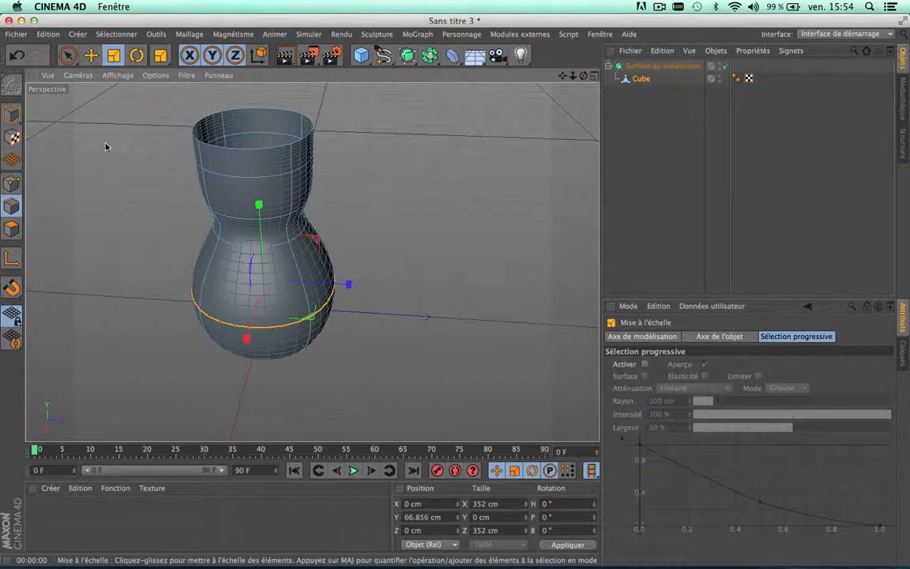
drag(160, 55, 214, 140)
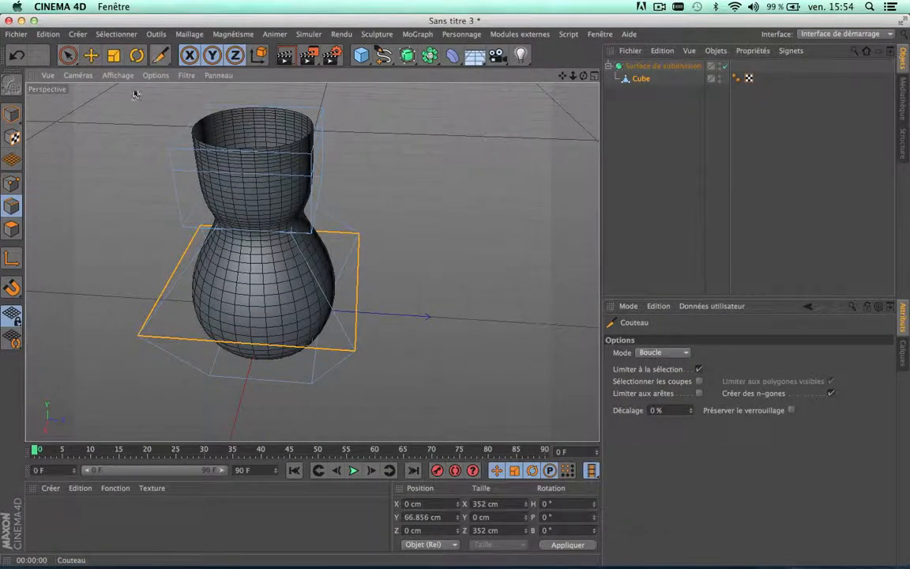
click(67, 55)
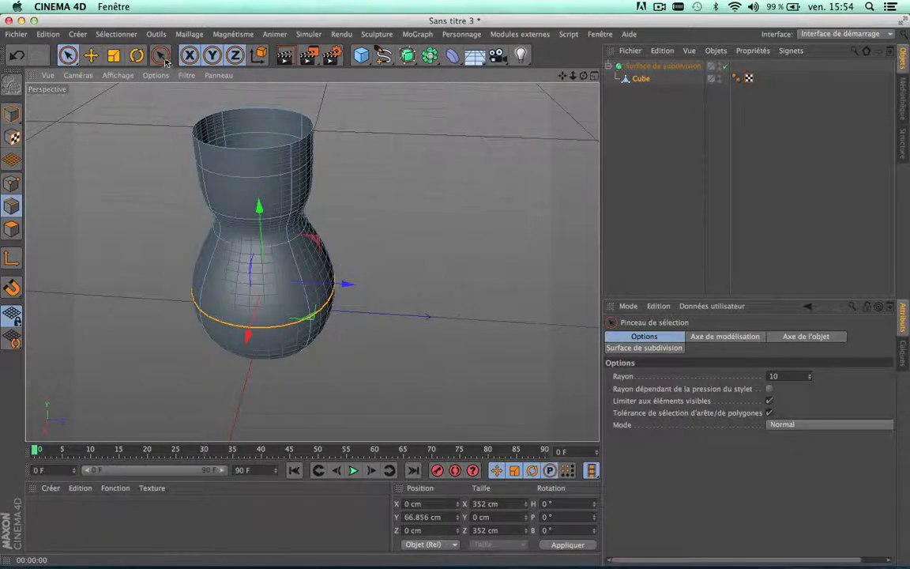
click(99, 133)
drag(161, 55, 203, 99)
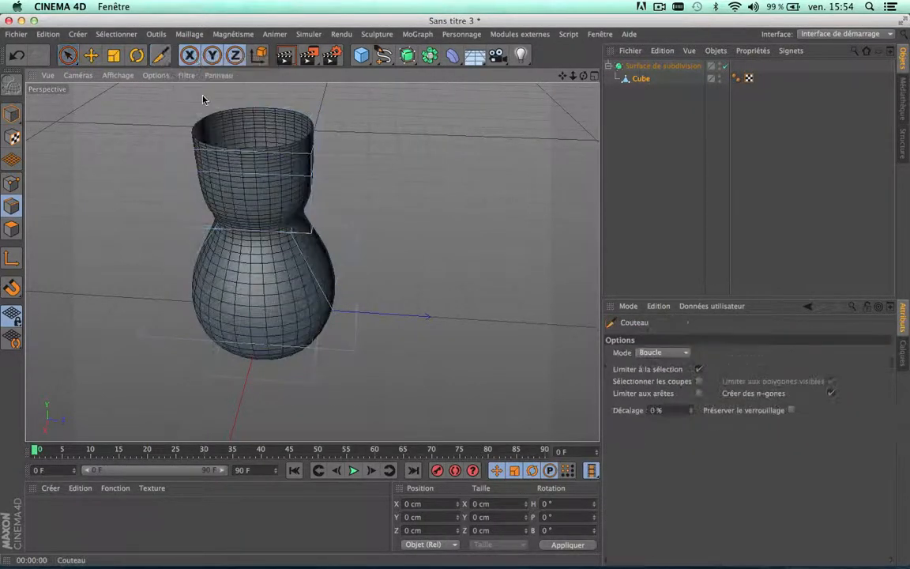
click(351, 343)
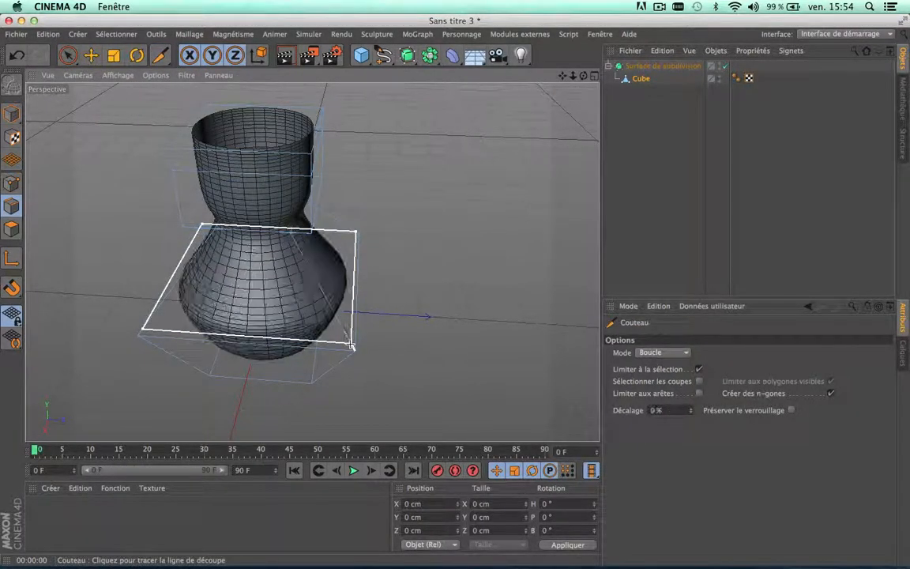
click(347, 338)
click(344, 335)
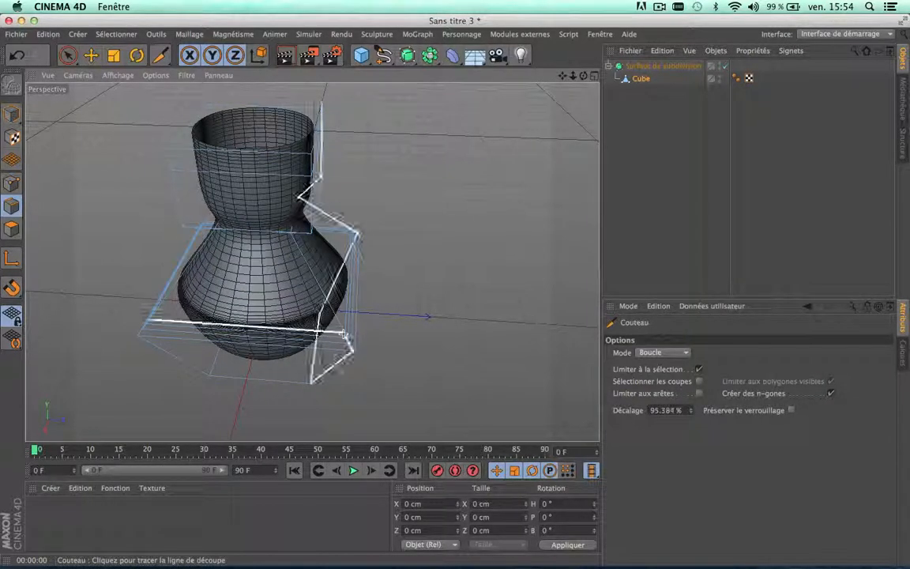
click(338, 327)
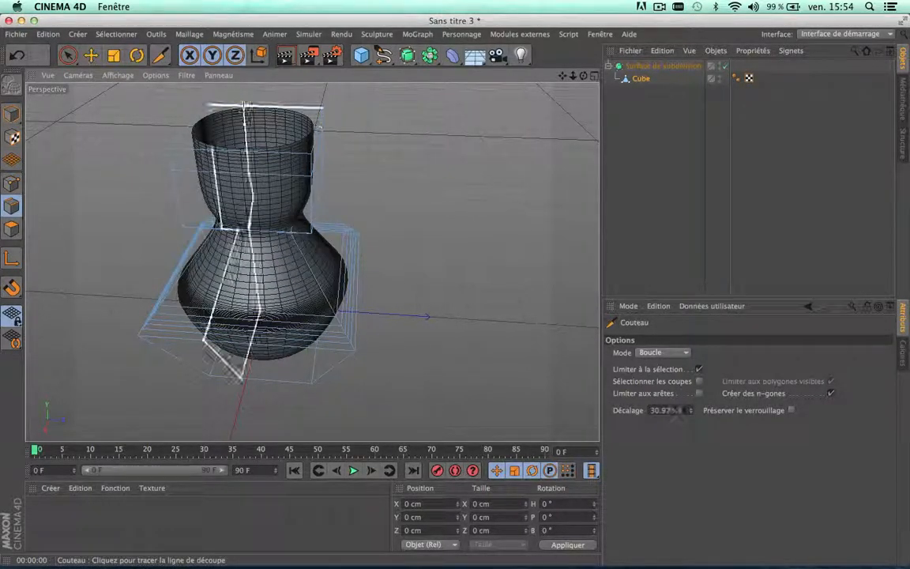
click(285, 60)
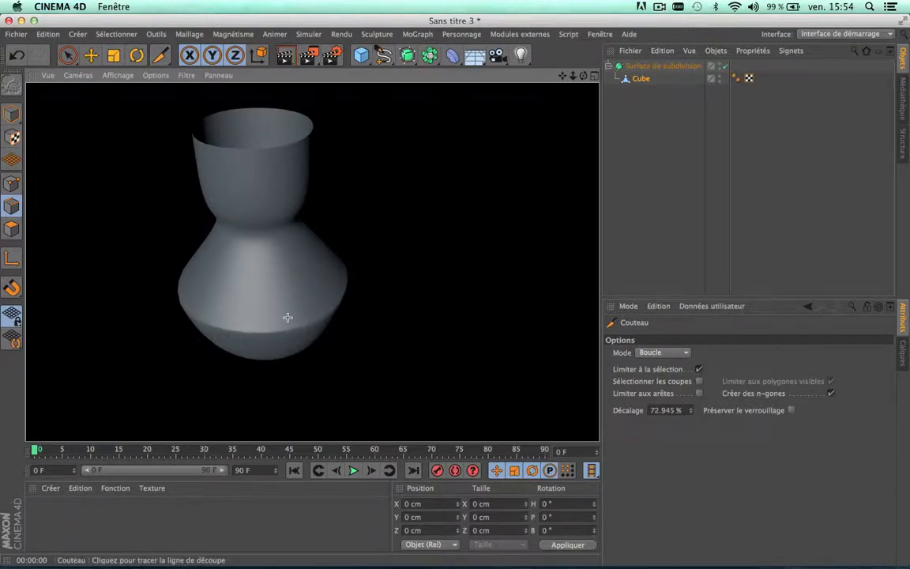
- Undo the surplus loop cuts, add one more just above the widest ring, and render the viewport again
key(super+z)
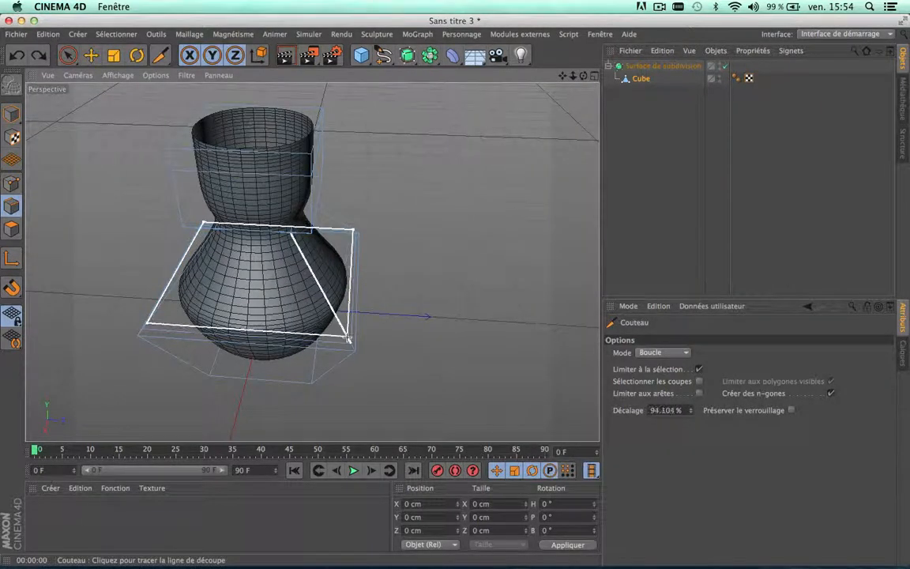
click(286, 325)
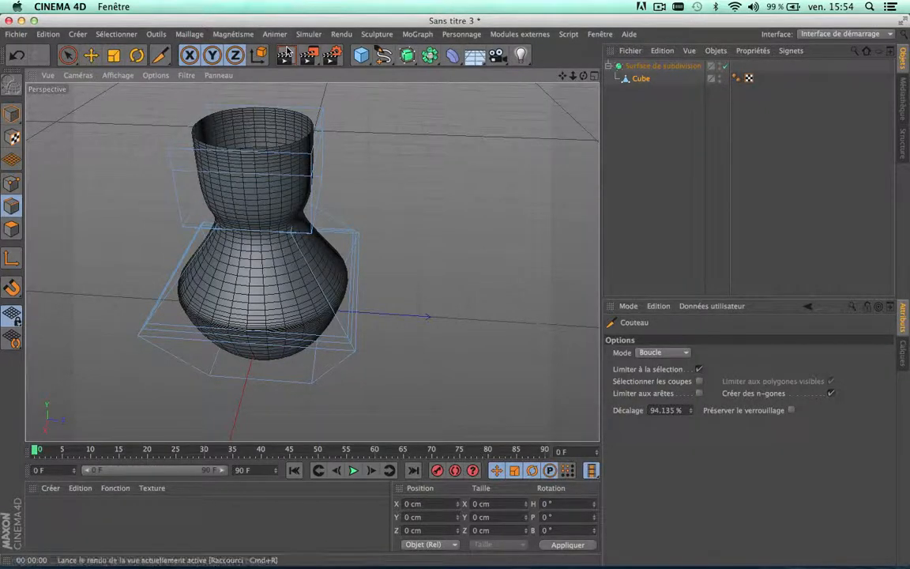
click(285, 54)
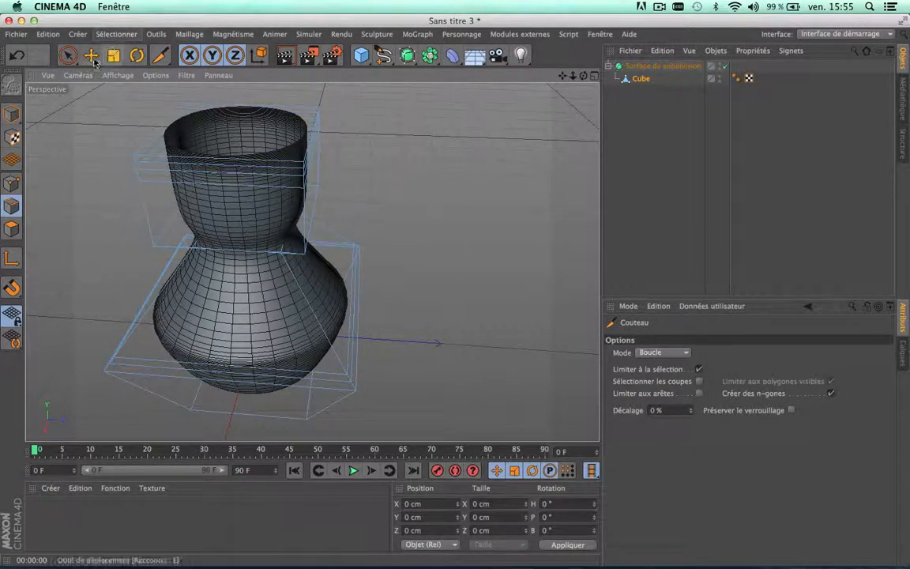
- Loop-select the vase's rim, scale it up to 264.2 cm in X and Z, and render the viewport
click(116, 34)
click(146, 124)
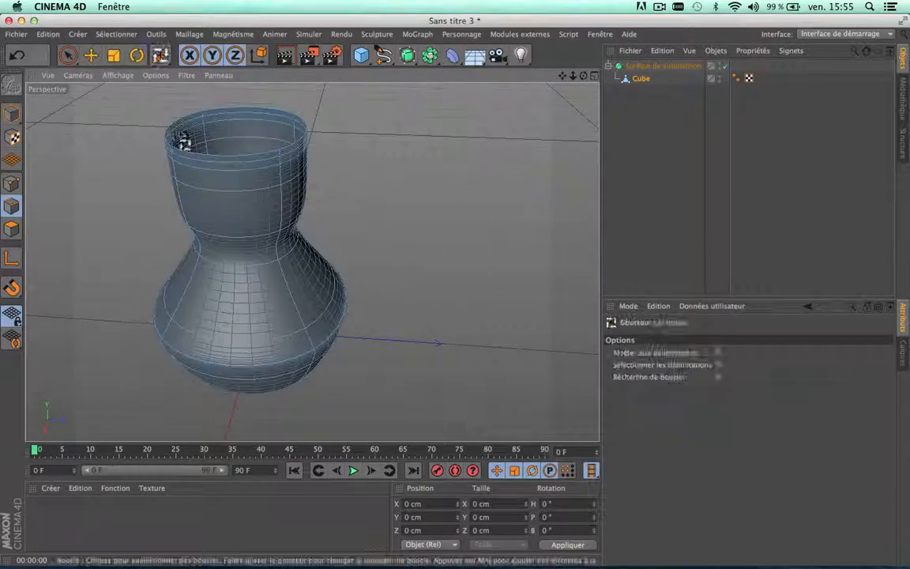
click(244, 168)
click(114, 54)
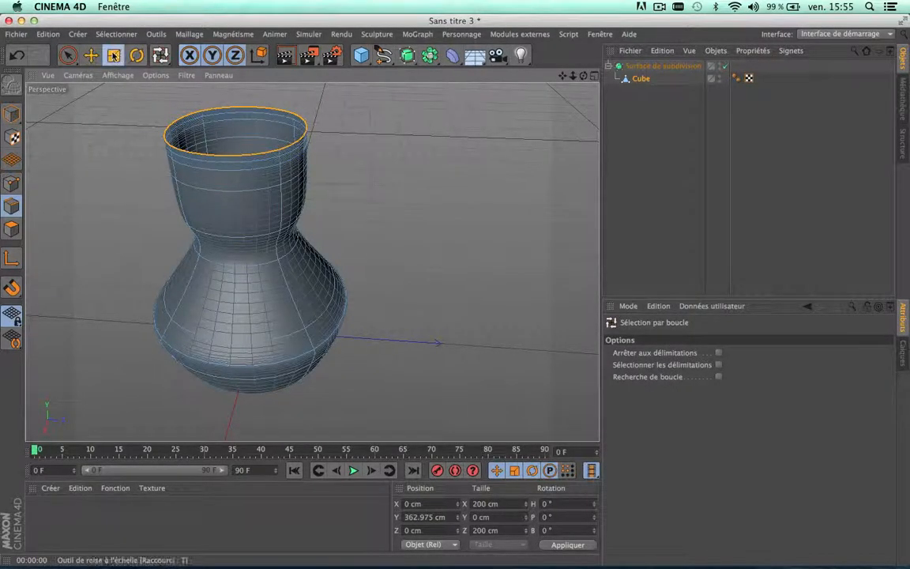
mouse_move(101, 126)
mouse_down()
mouse_move(157, 106)
mouse_move(86, 136)
mouse_up()
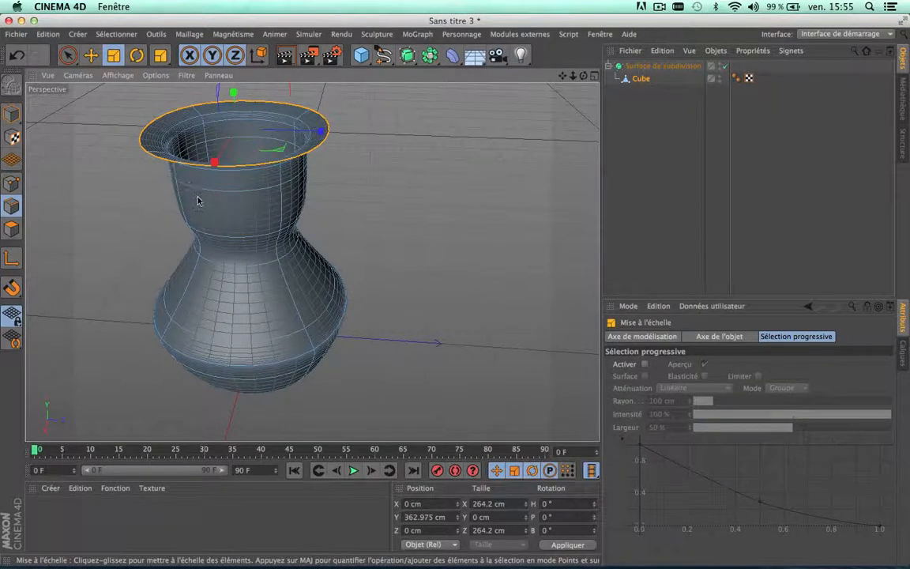
click(288, 57)
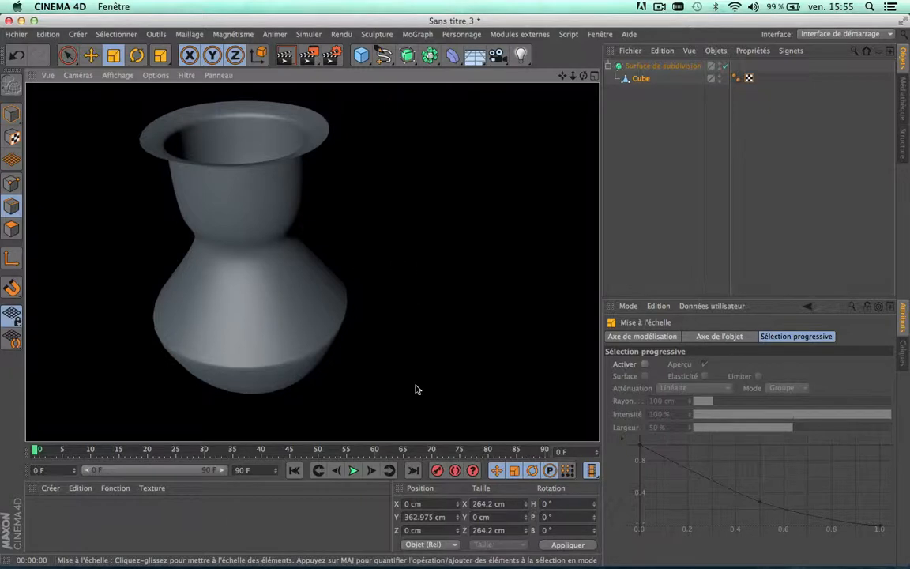
- Switch the Knife to Line mode and try a line cut across the lower body's front face
scroll(310, 289, down, 6)
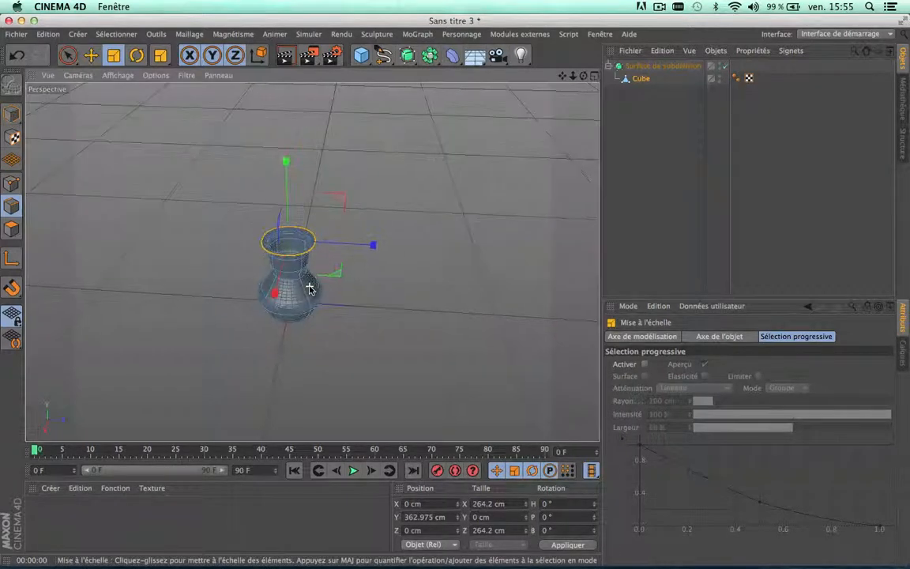
scroll(309, 287, up, 7)
scroll(387, 209, down, 5)
scroll(387, 209, down, 4)
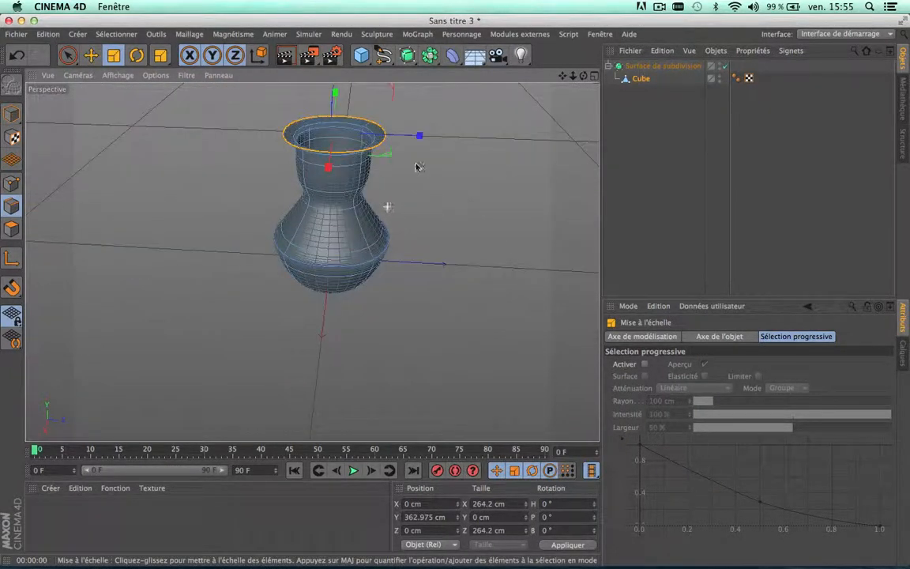
drag(562, 75, 506, 132)
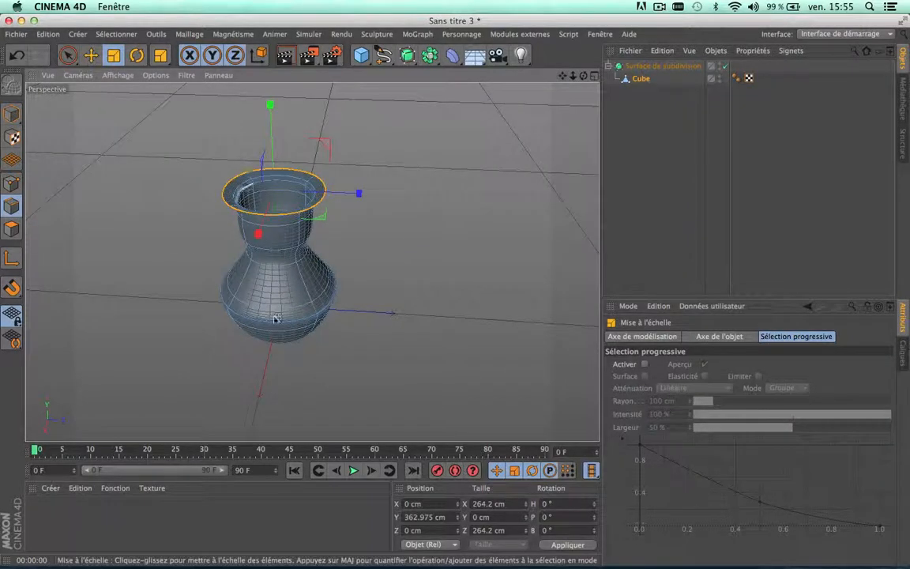
drag(159, 54, 197, 120)
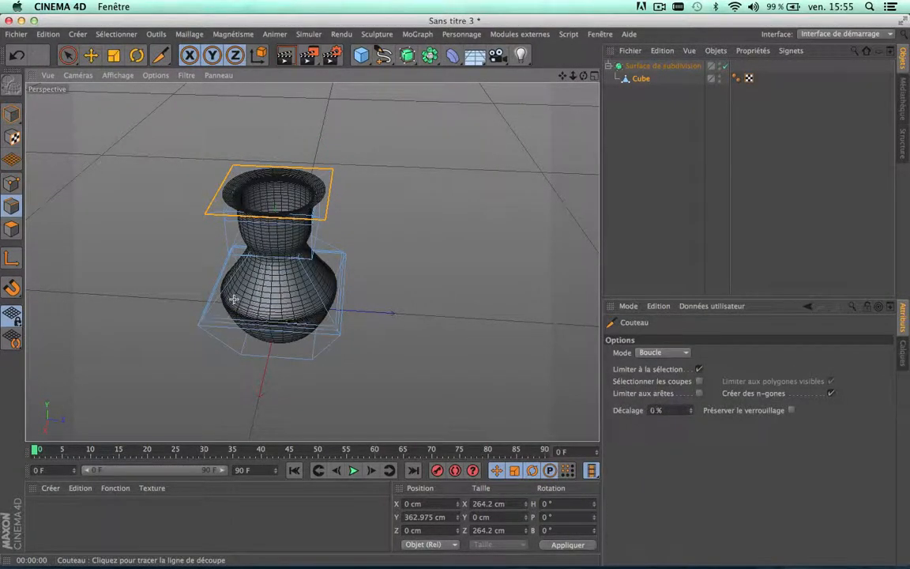
scroll(233, 298, up, 5)
scroll(234, 298, down, 5)
click(684, 354)
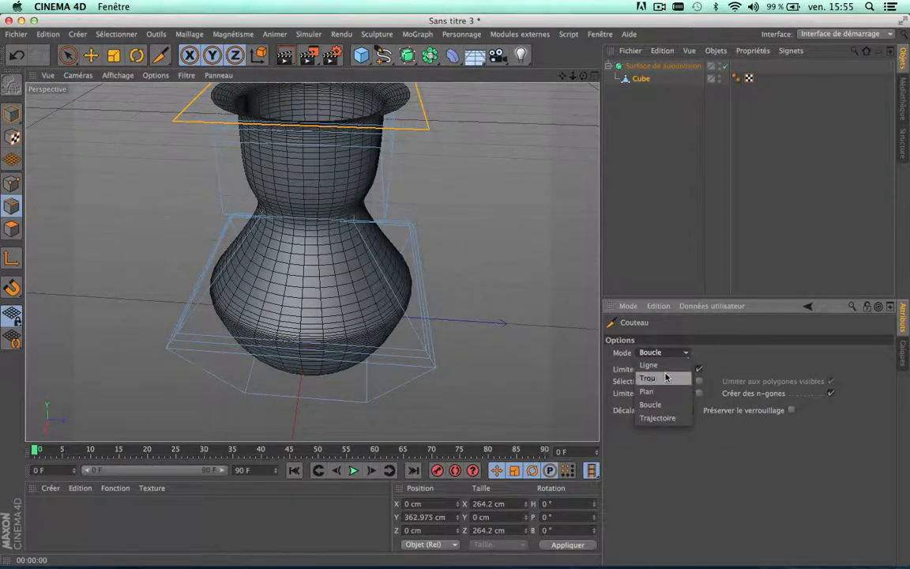
click(650, 358)
drag(259, 219, 209, 282)
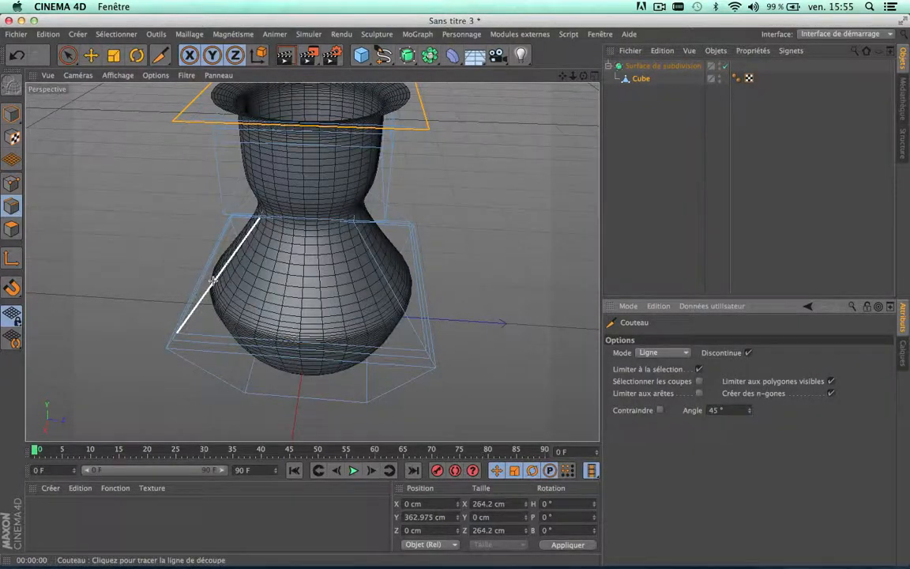
click(212, 282)
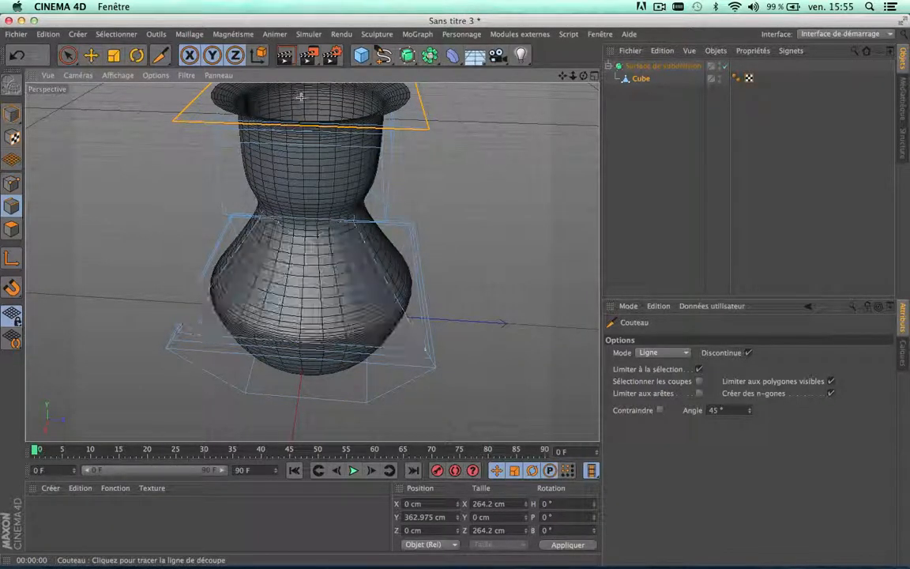
- Clear the edge selection, cut a horizontal line across the lower body's front face with the Knife, and render the viewport
click(69, 56)
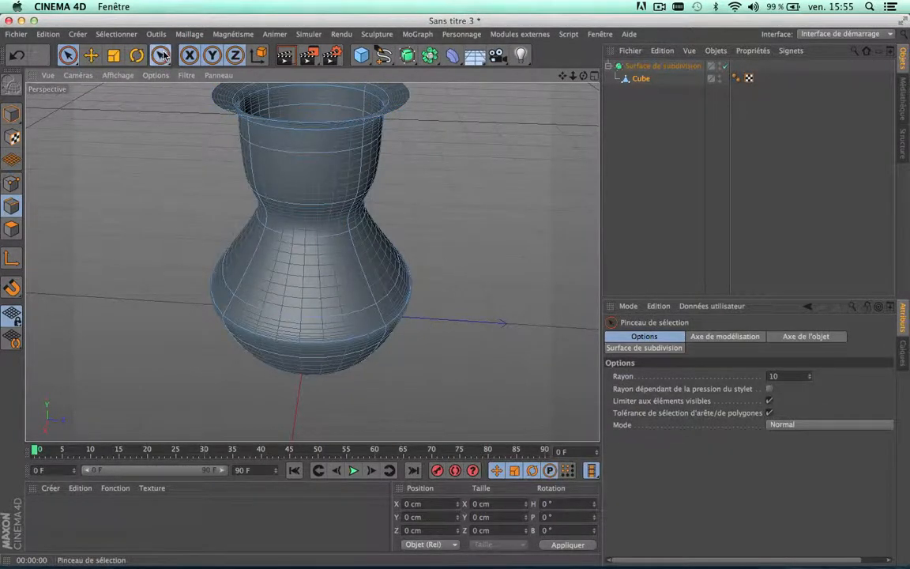
drag(162, 55, 205, 92)
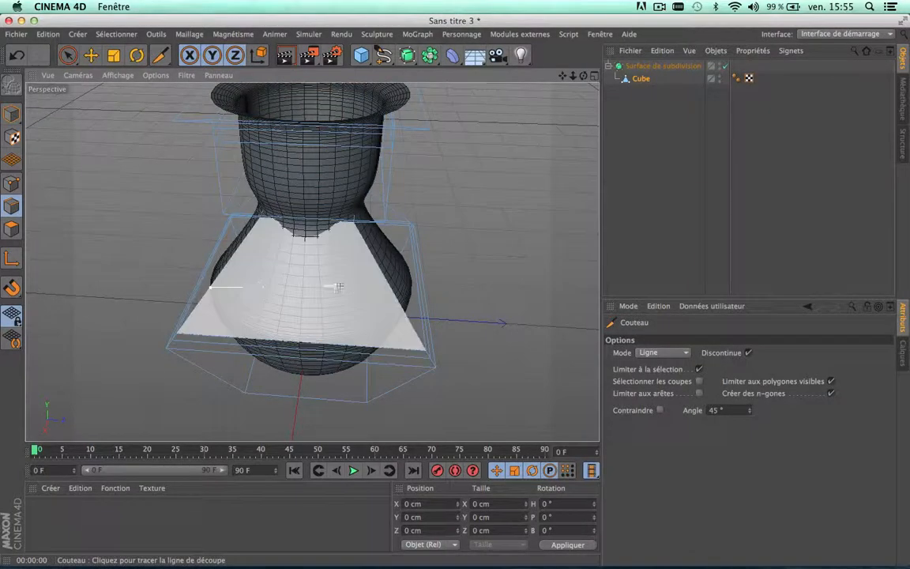
click(396, 295)
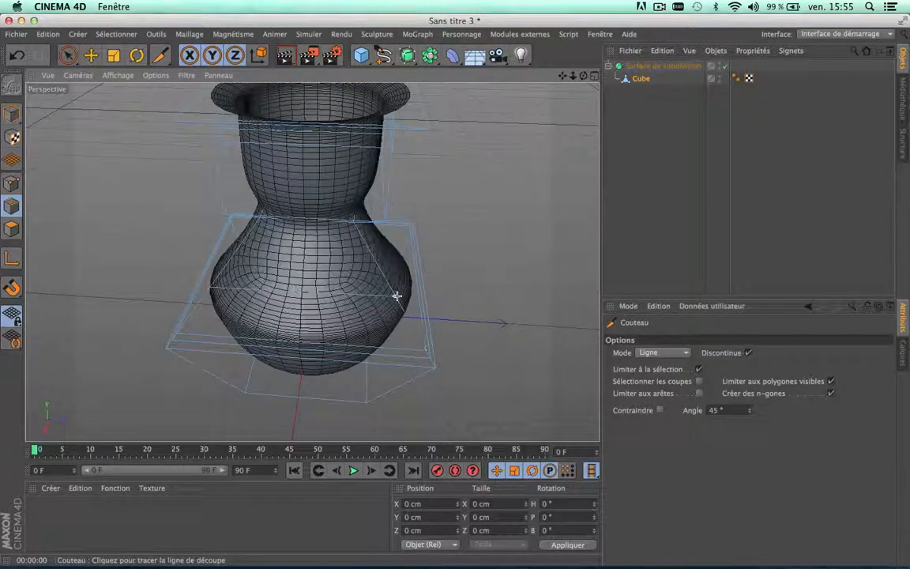
key(super+r)
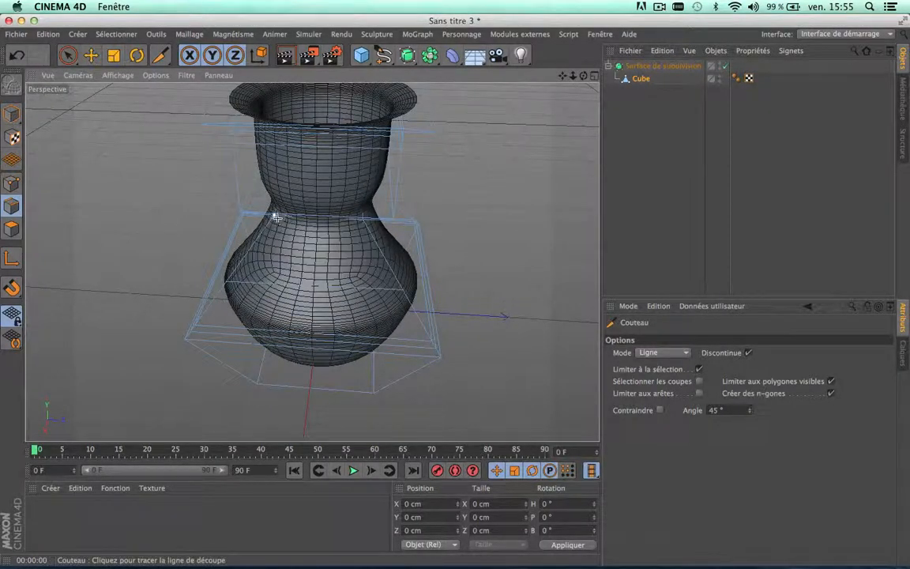
- Try a line cut from the front face's upper corner to the middle of the horizontal cut, render it, and undo the cut
click(316, 285)
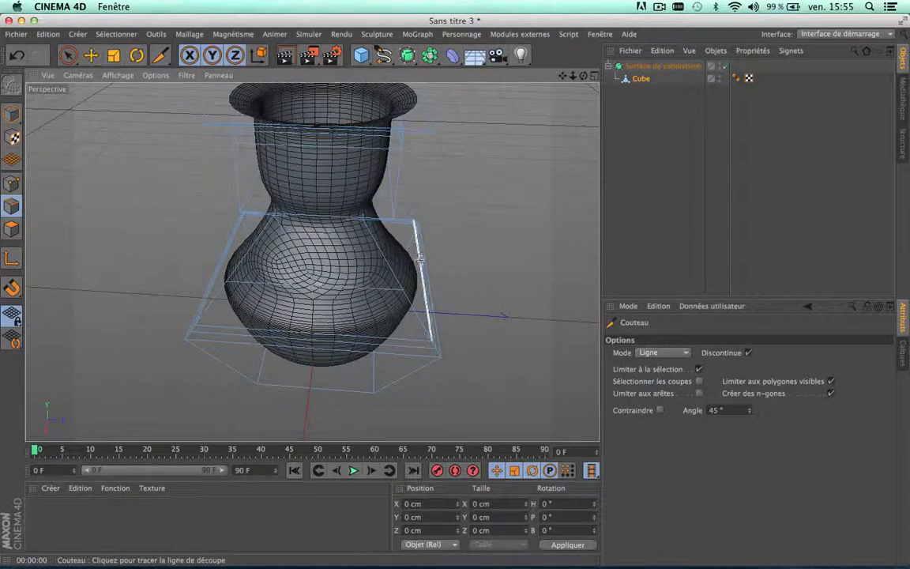
click(288, 67)
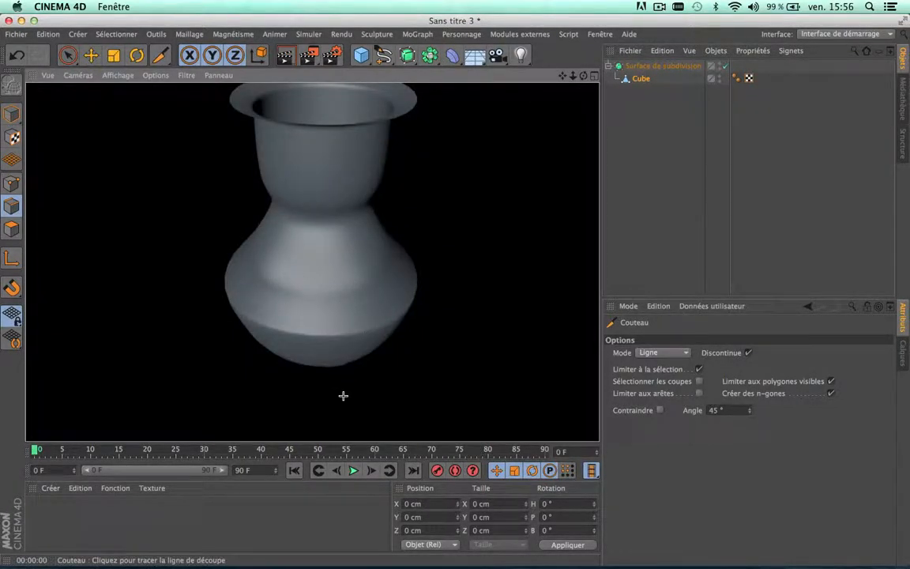
key(super+z)
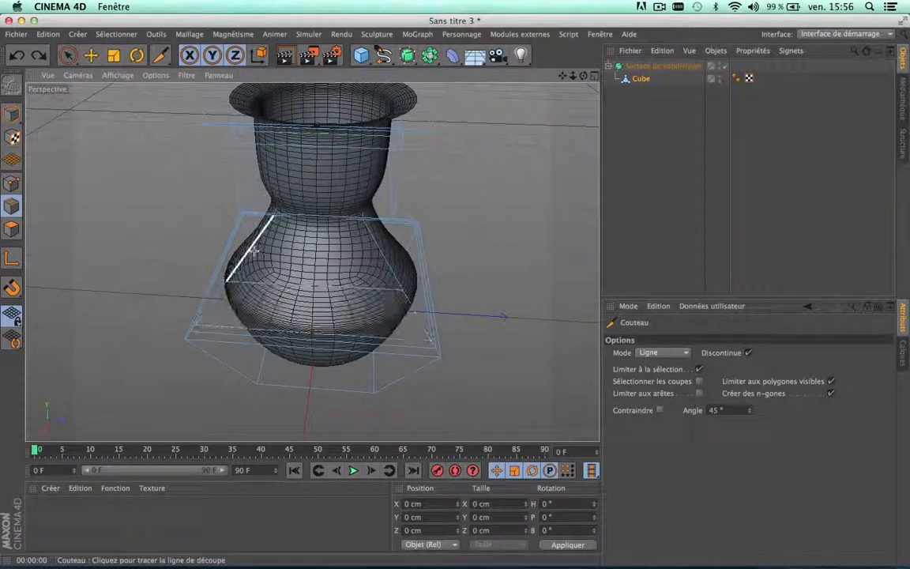
- Cut two diagonal lines from the front face's slanted edges to the middle of the horizontal cut, and inspect the rendered surface
click(312, 285)
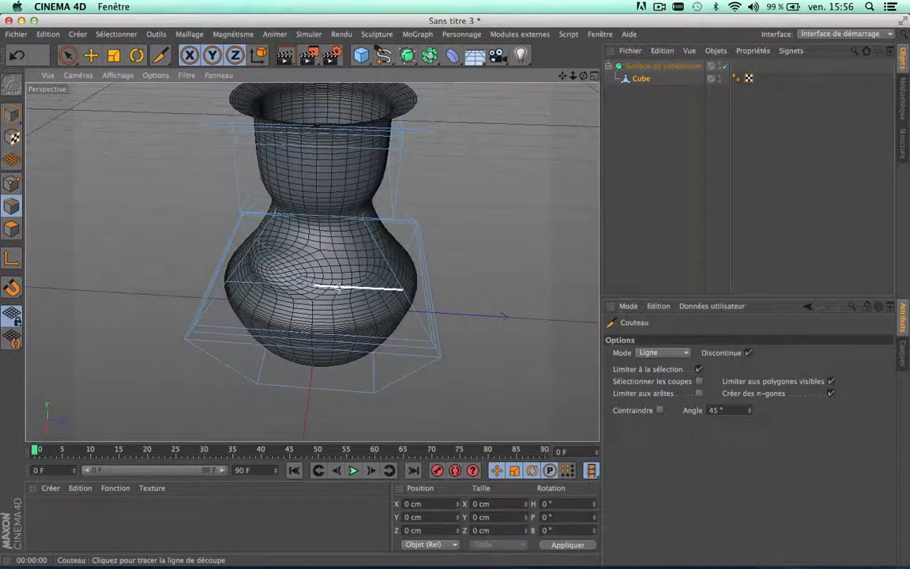
click(376, 246)
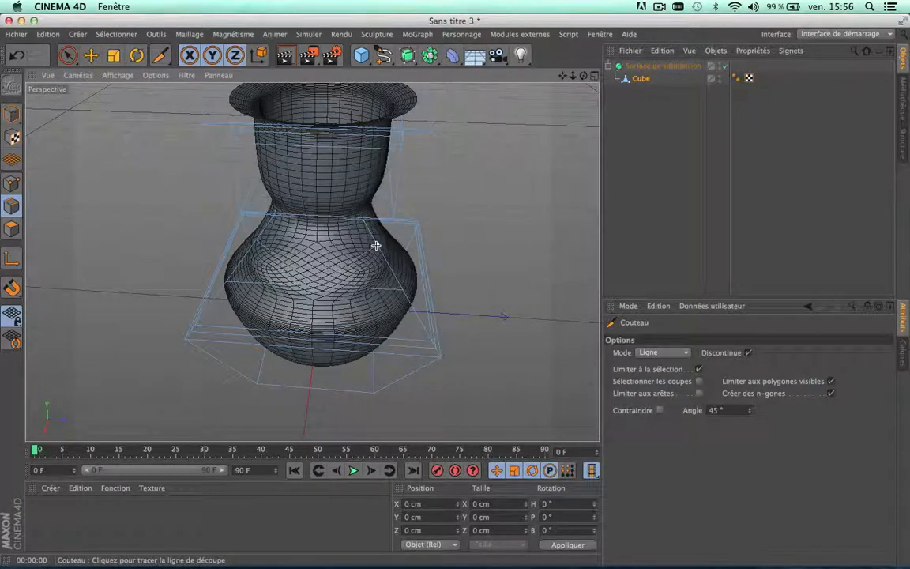
click(285, 52)
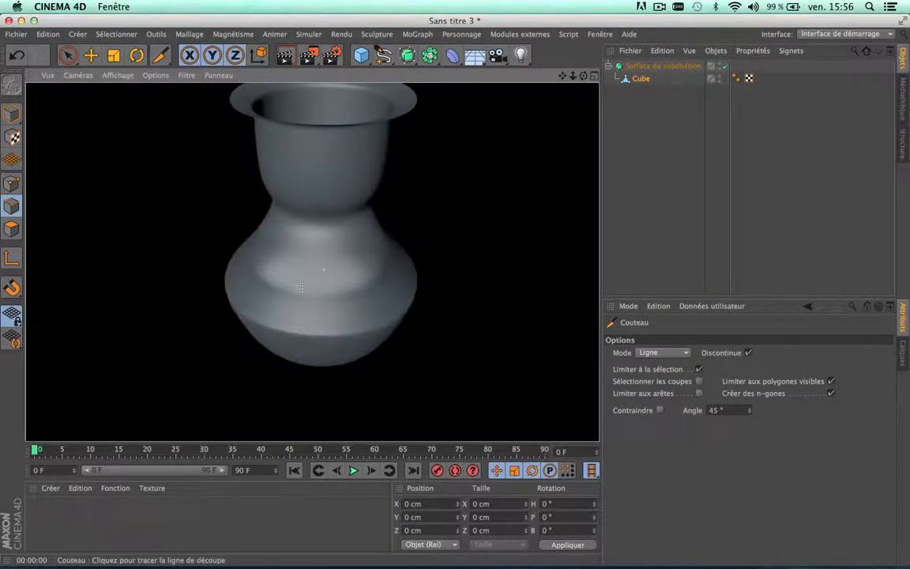
scroll(343, 237, down, 3)
scroll(343, 237, up, 10)
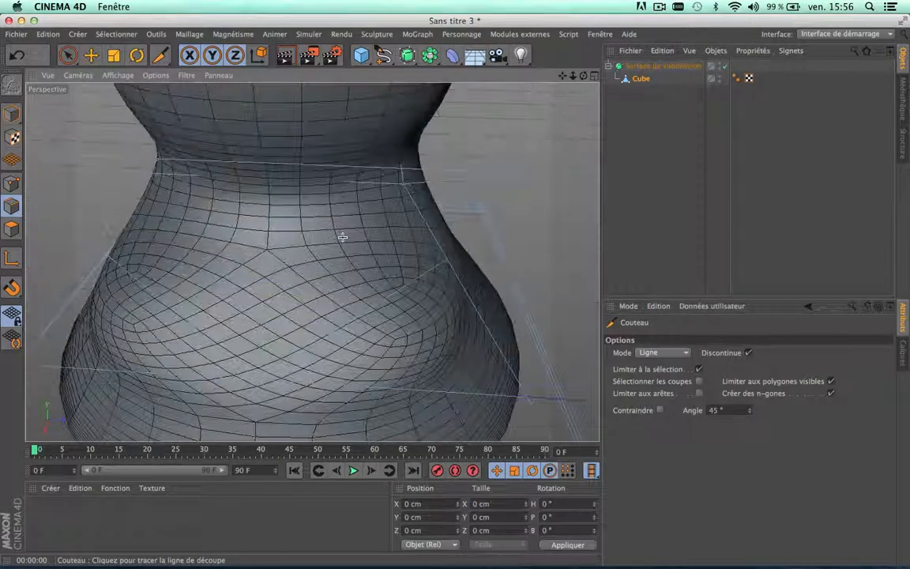
scroll(343, 236, down, 8)
- Undo the line cuts and the rim scaling, and disable the Subdivision Surface to show the base mesh
key(super+z)
key(super+z)
key(super+z)
key(super+z)
key(super+z)
key(super+z)
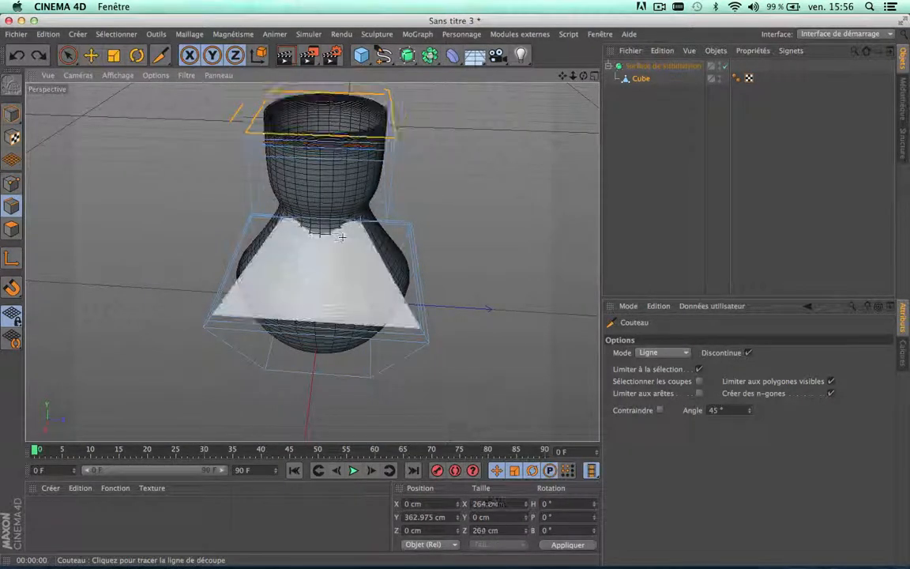
click(724, 66)
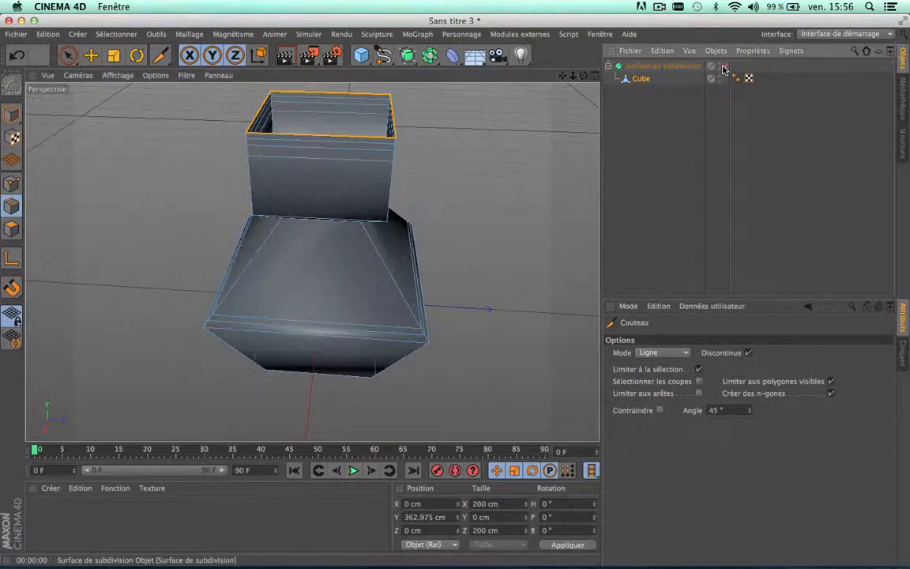
- Enable the Subdivision Surface again and render the viewport to inspect the vase's profile
scroll(423, 268, up, 1)
drag(562, 75, 548, 202)
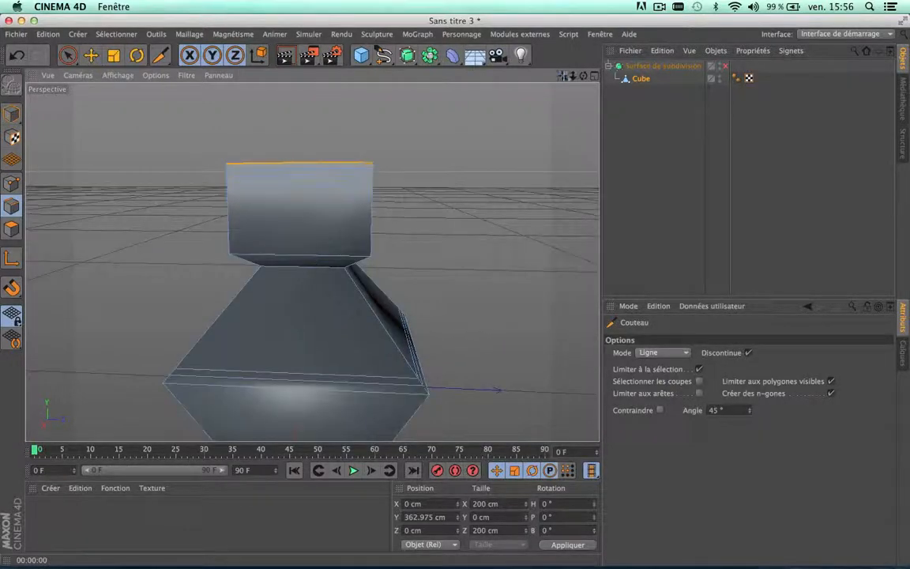
click(723, 66)
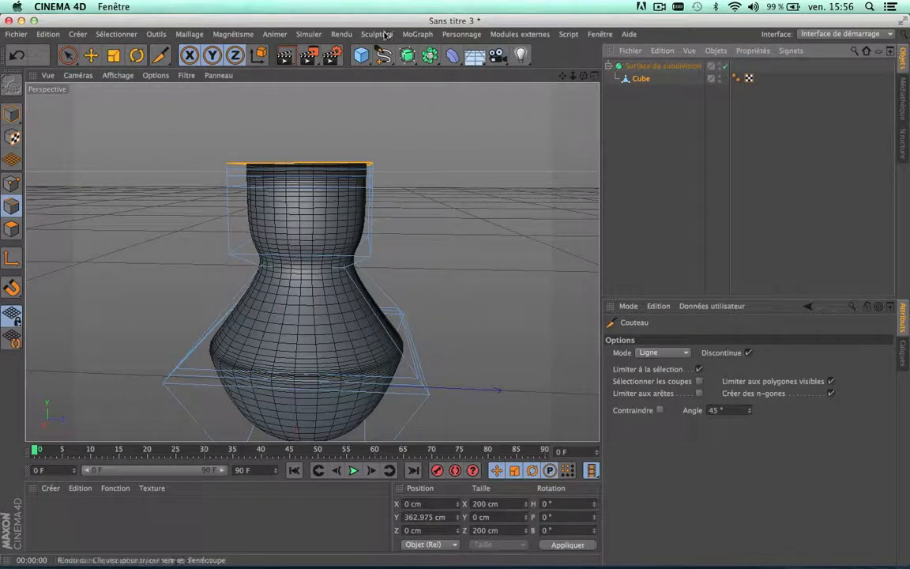
click(285, 55)
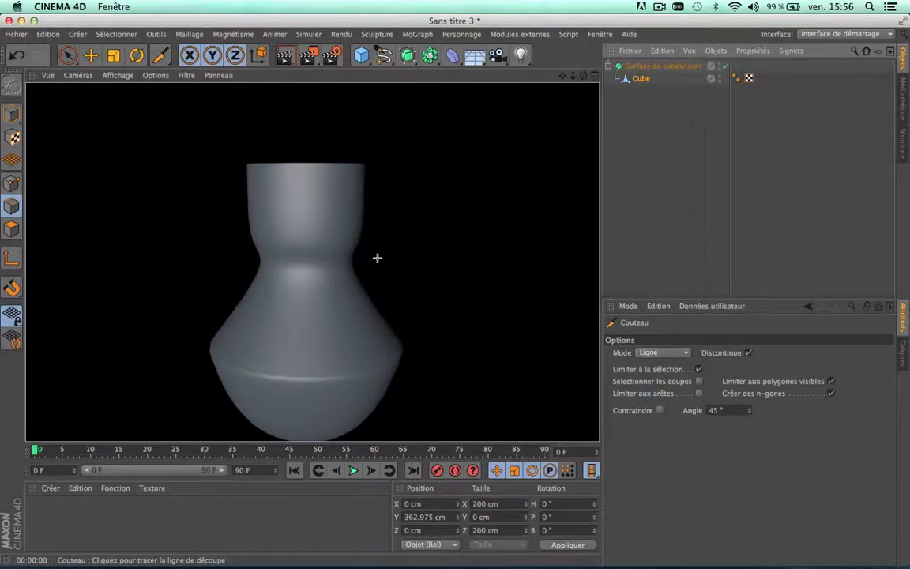
scroll(376, 258, up, 6)
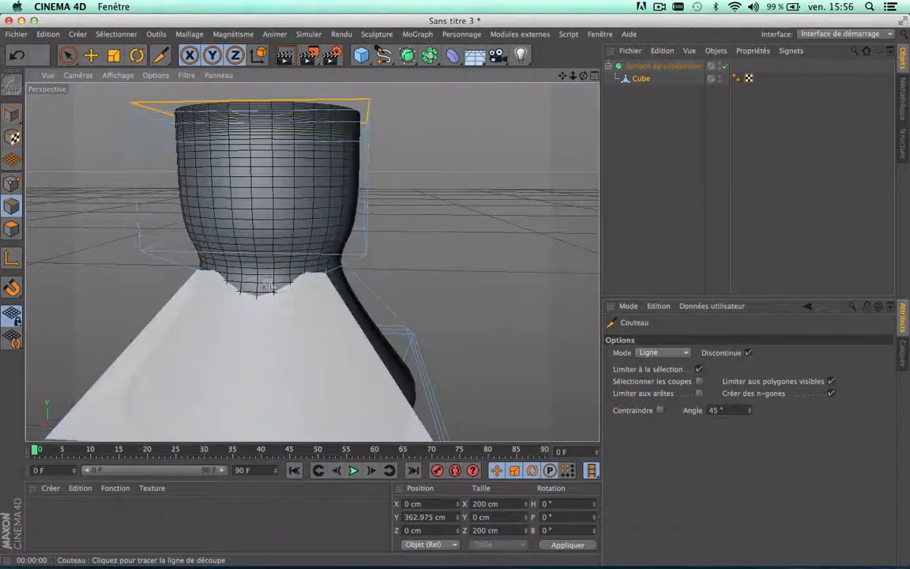
- Delete the Subdivision Surface together with the vase mesh inside it
double_click(664, 66)
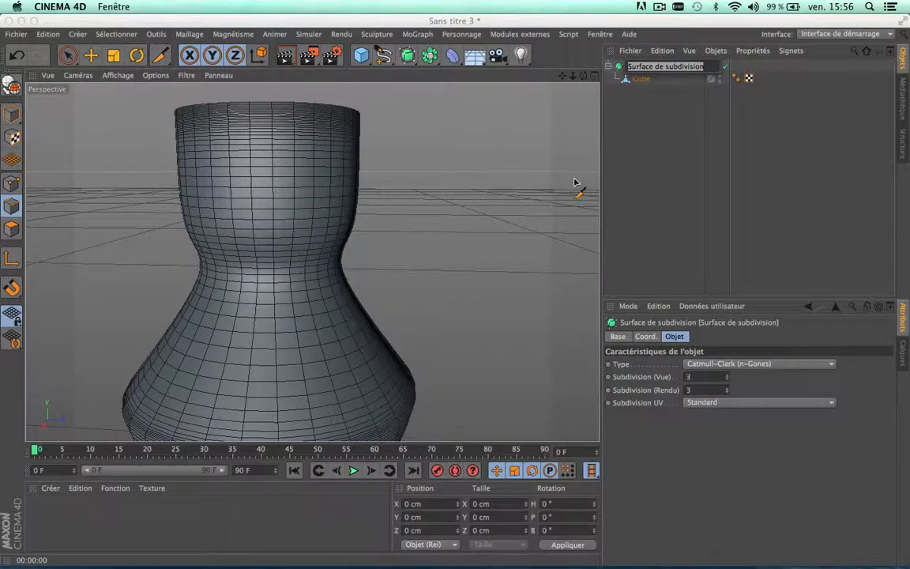
click(639, 101)
drag(639, 64, 639, 66)
key(Delete)
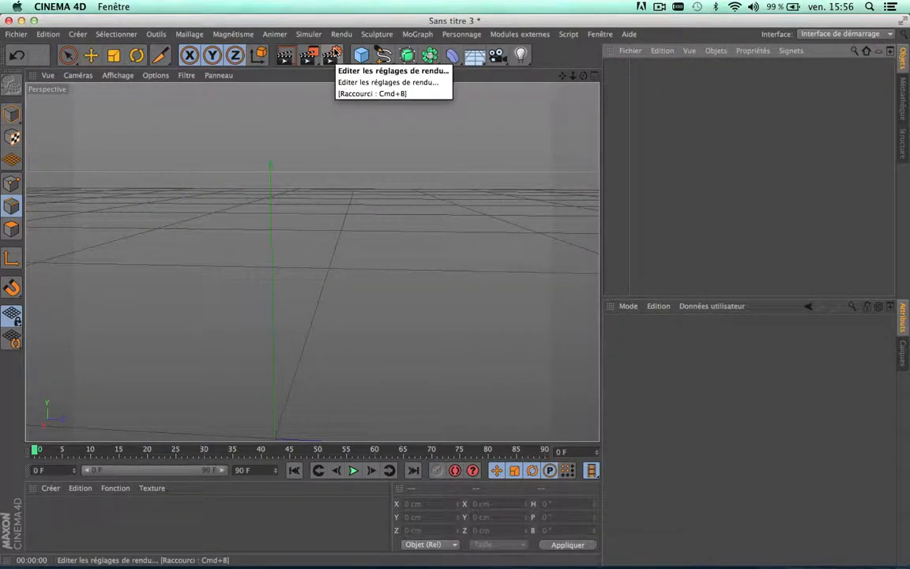
- Add a cube with 43 X segments and 13 Y segments, and nest it under a new Subdivision Surface
click(357, 55)
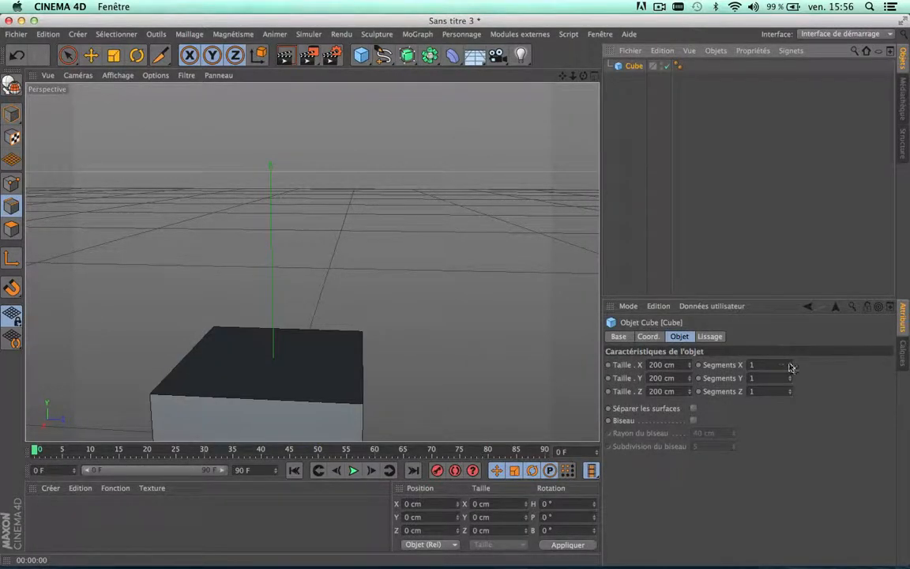
drag(562, 75, 313, 263)
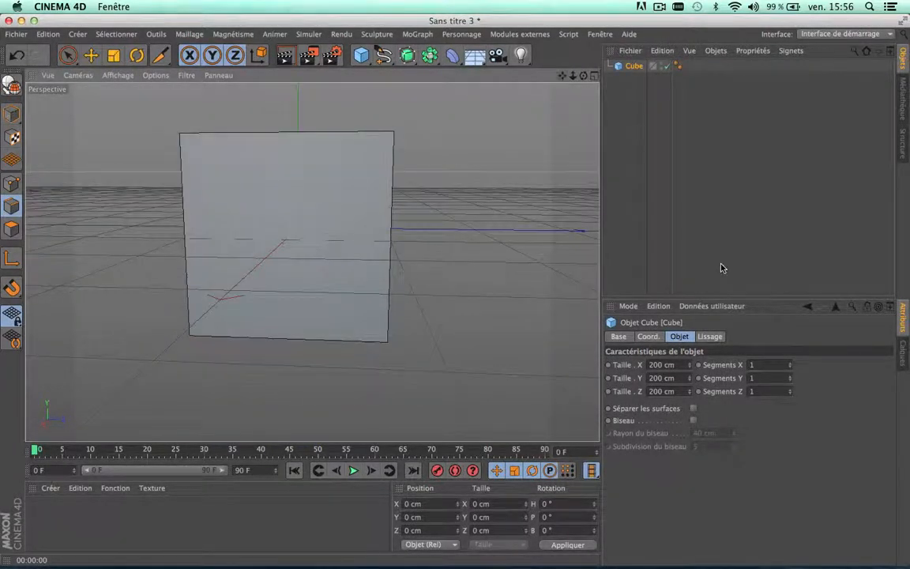
mouse_move(789, 365)
mouse_down()
mouse_move(805, 361)
mouse_move(792, 375)
mouse_up()
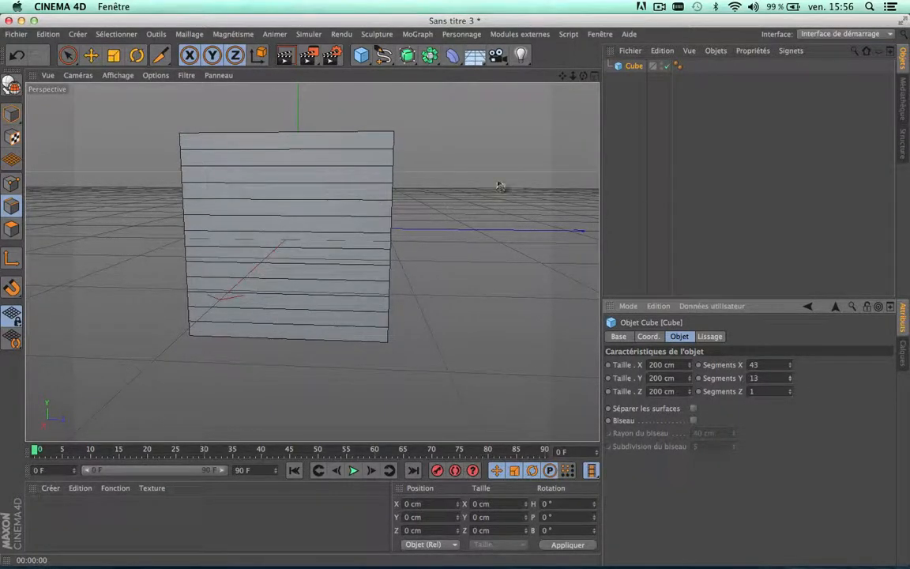
click(408, 55)
drag(636, 79, 634, 67)
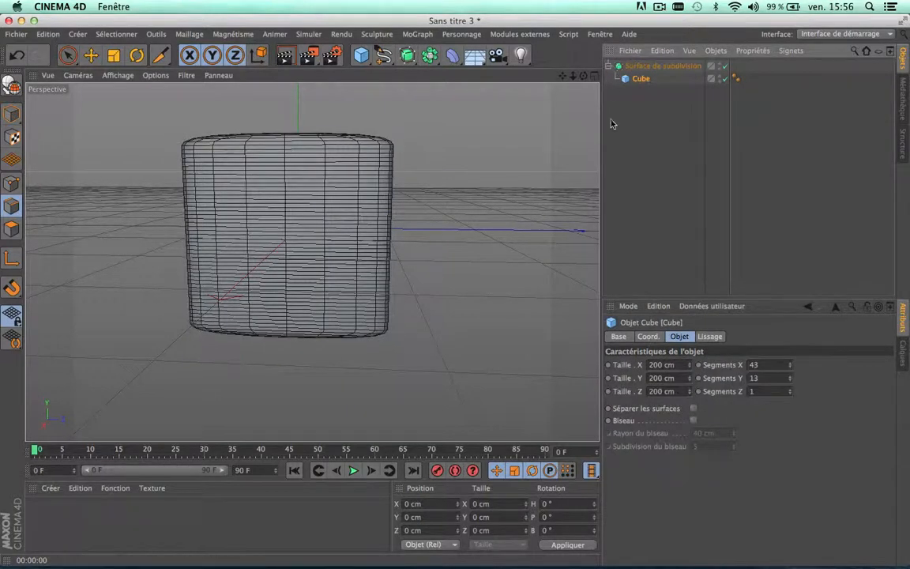
- Try a viewport subdivision level of 4 on the Subdivision Surface, and return it to 2
click(662, 66)
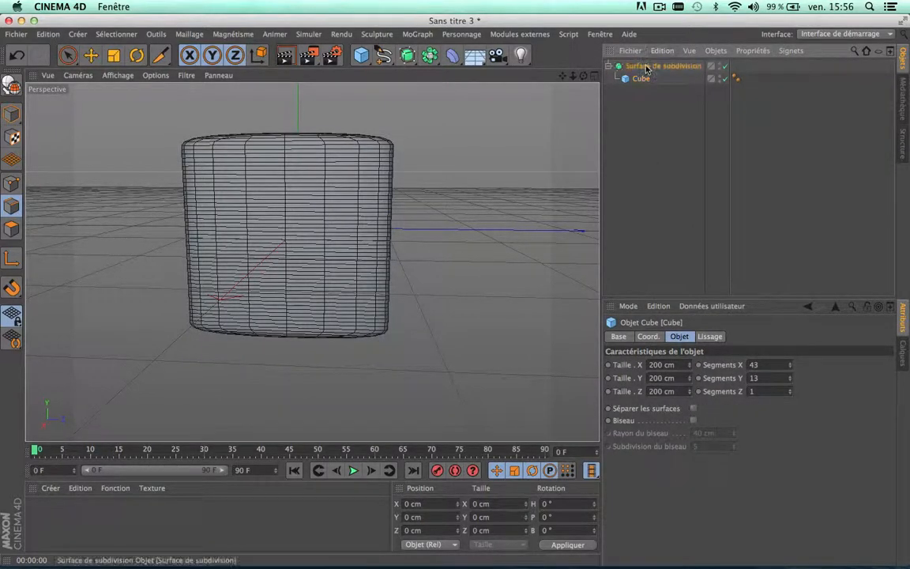
click(726, 375)
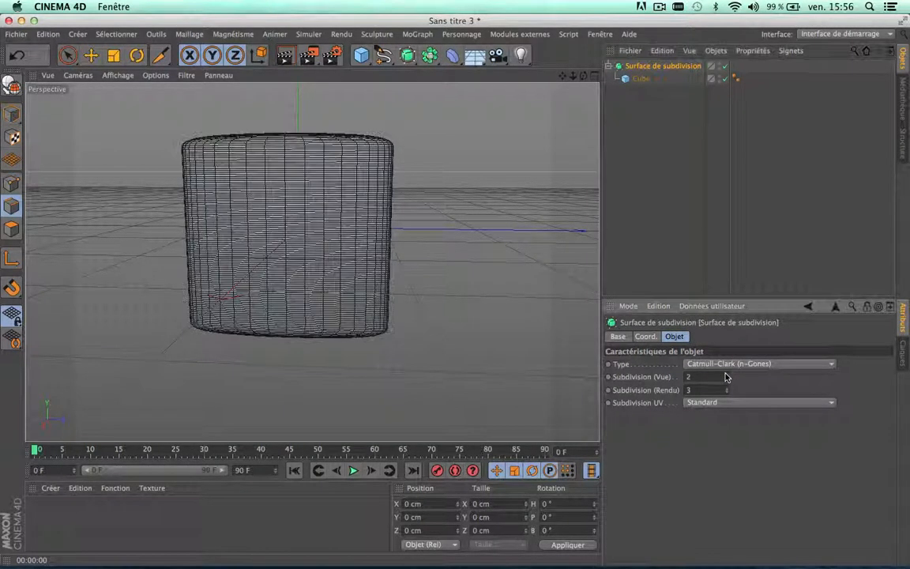
click(726, 375)
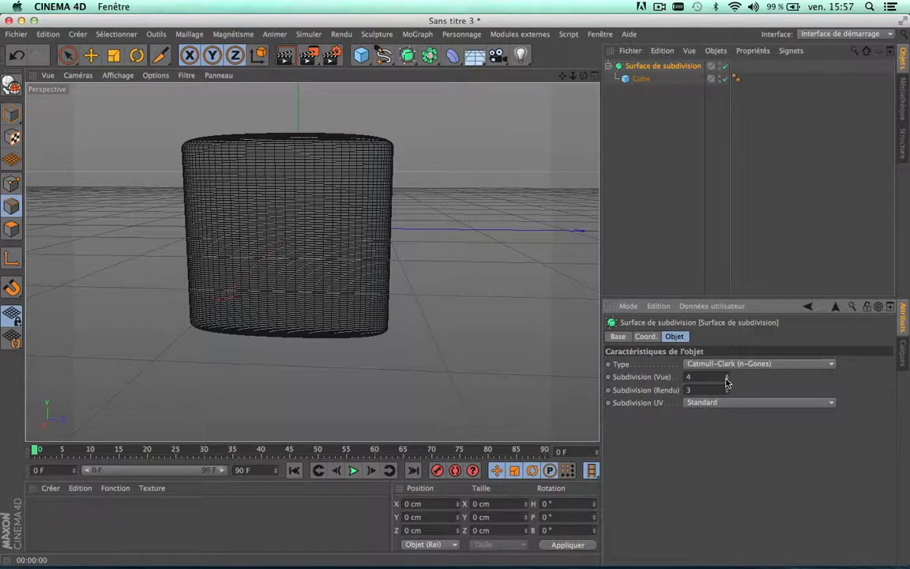
click(725, 381)
click(726, 382)
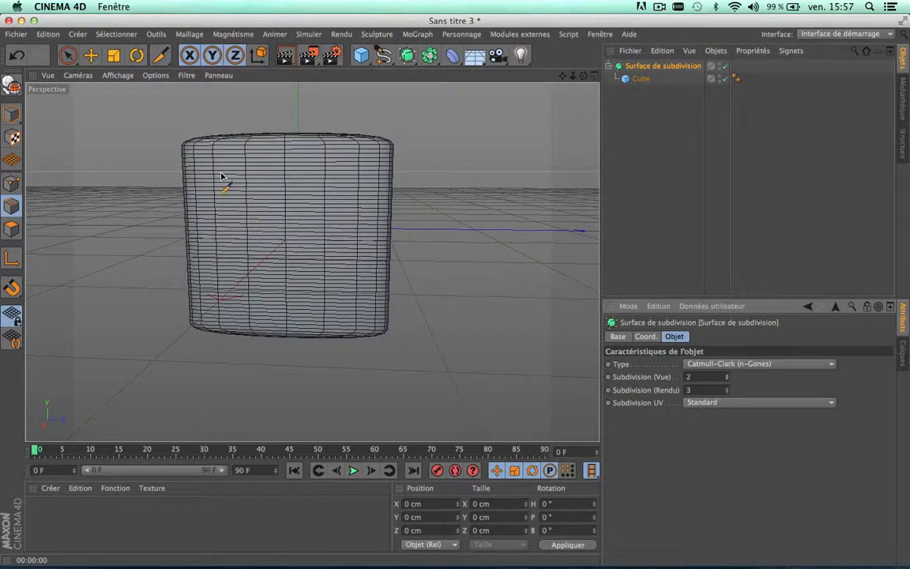
scroll(222, 176, down, 5)
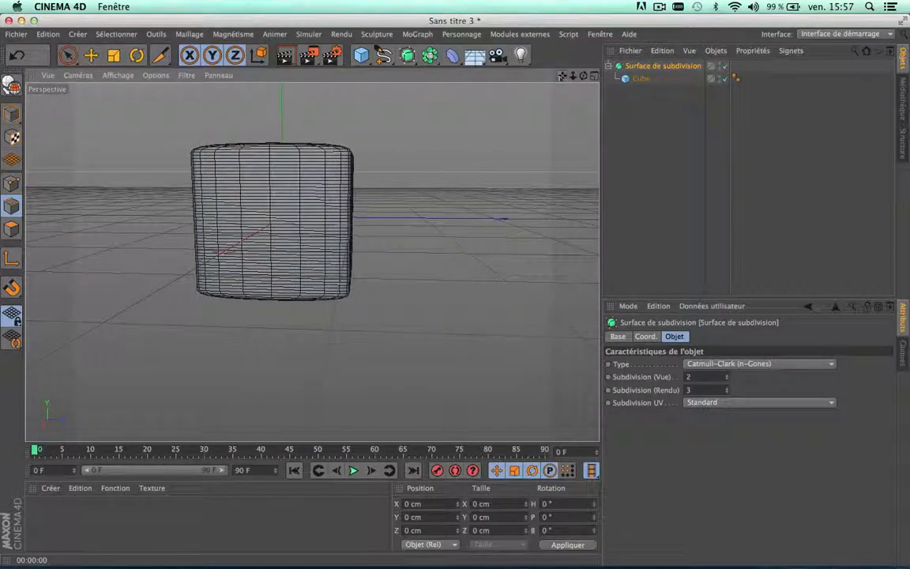
drag(561, 76, 600, 78)
scroll(419, 170, down, 3)
scroll(418, 171, up, 4)
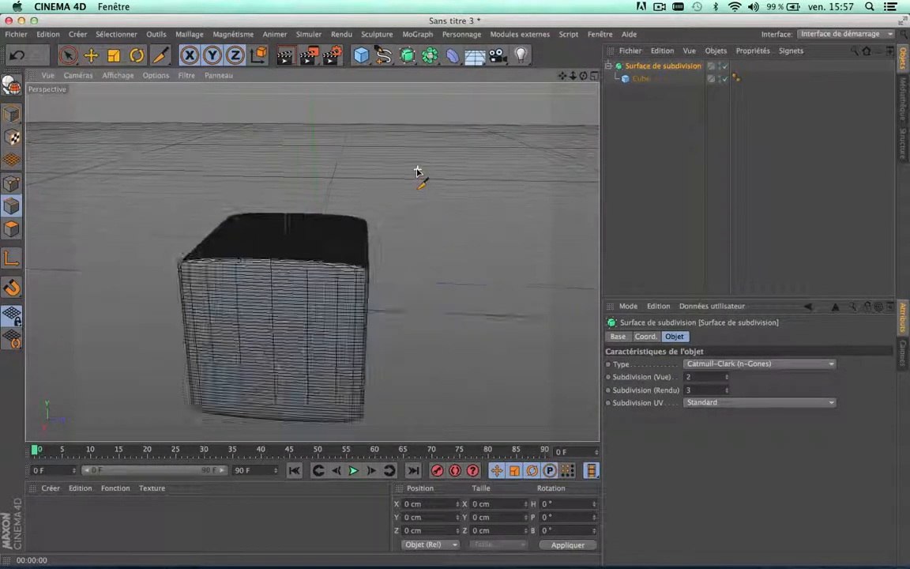
click(360, 56)
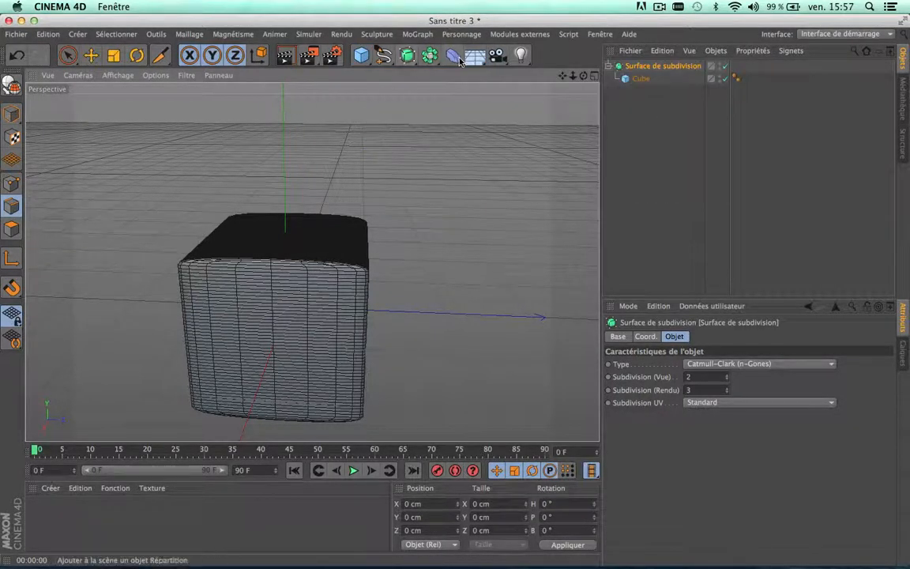
scroll(272, 127, down, 3)
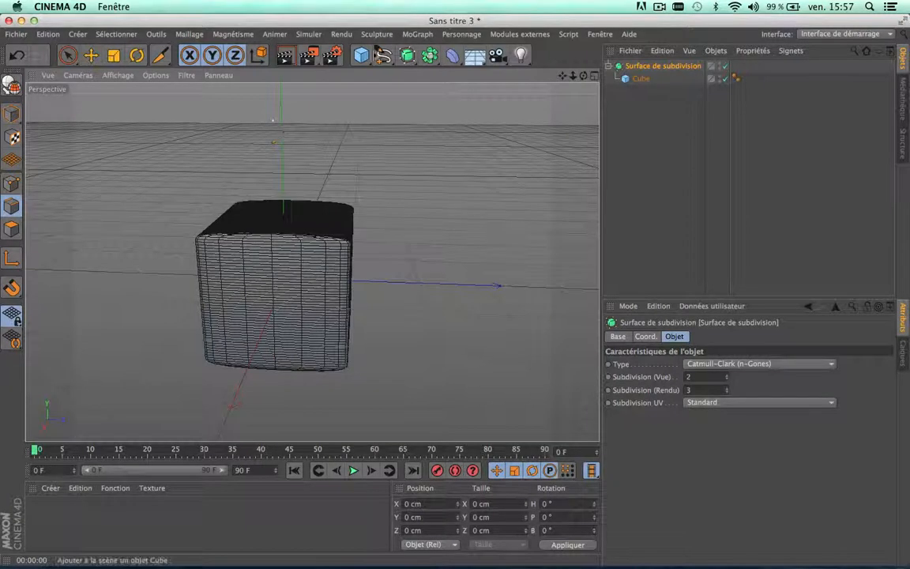
click(161, 59)
click(125, 110)
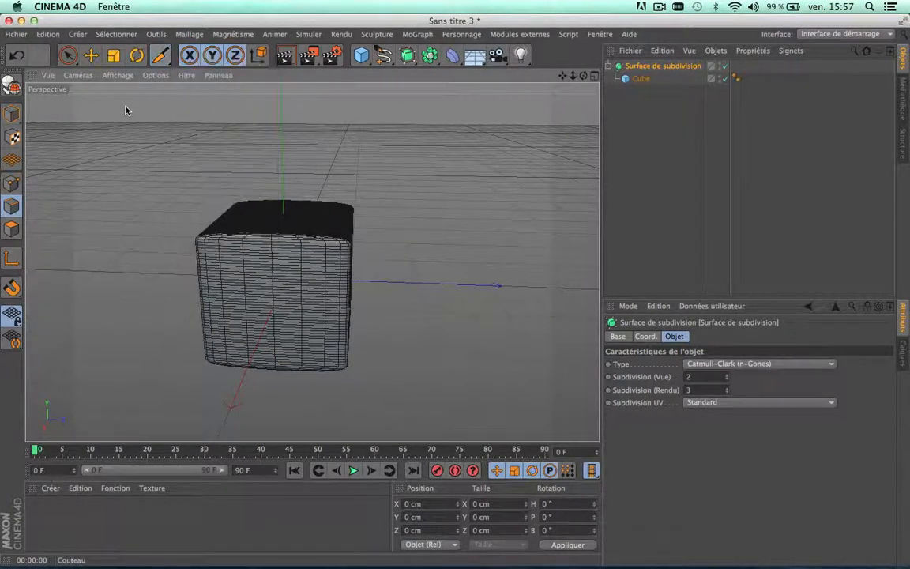
click(232, 35)
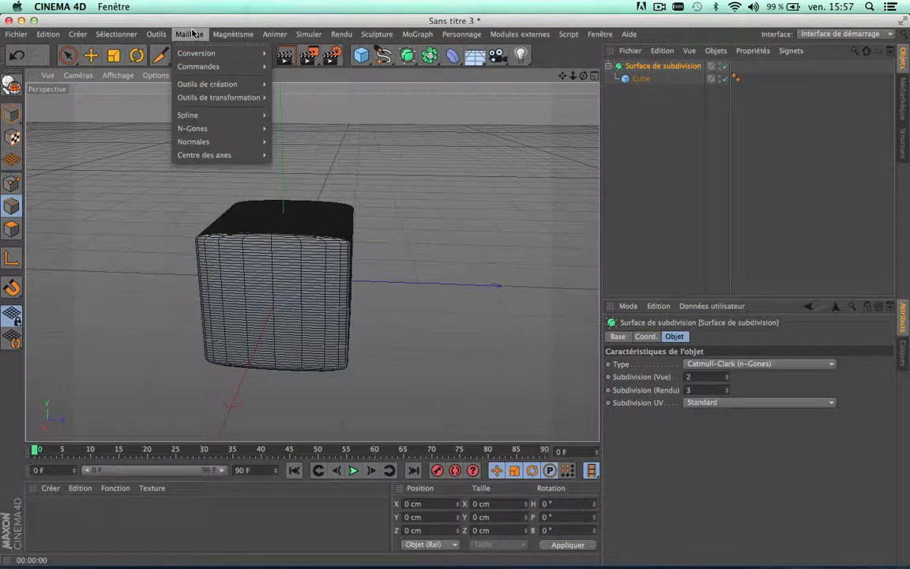
click(110, 143)
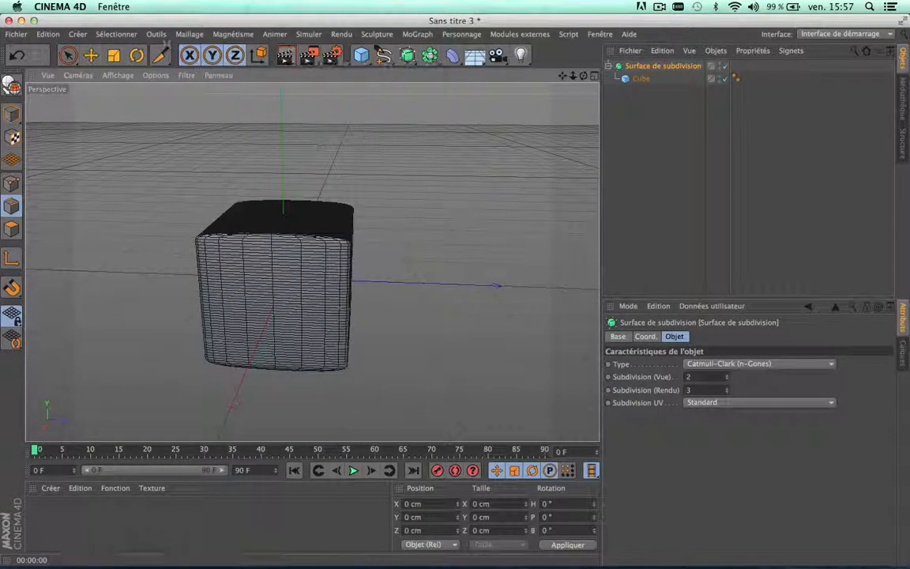
click(191, 34)
mouse_move(209, 84)
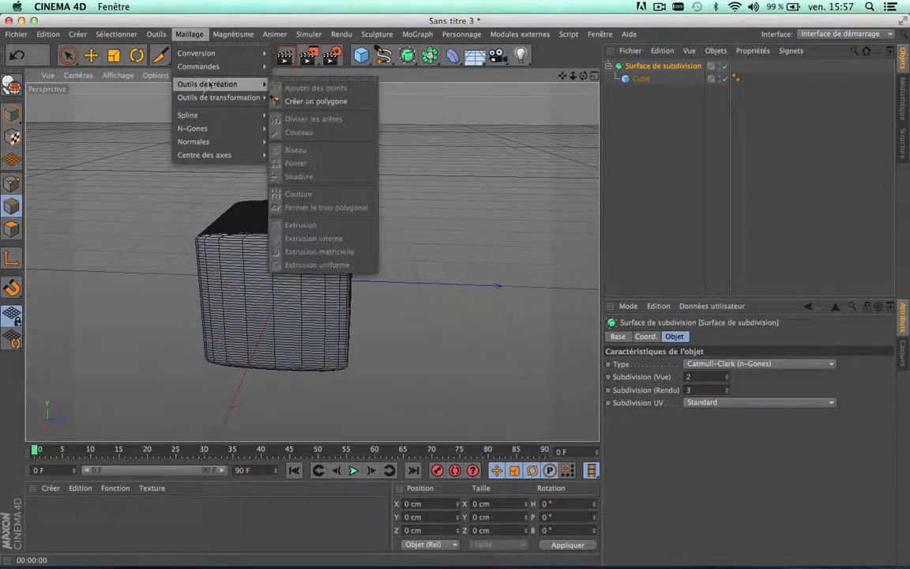
click(110, 142)
scroll(110, 142, down, 3)
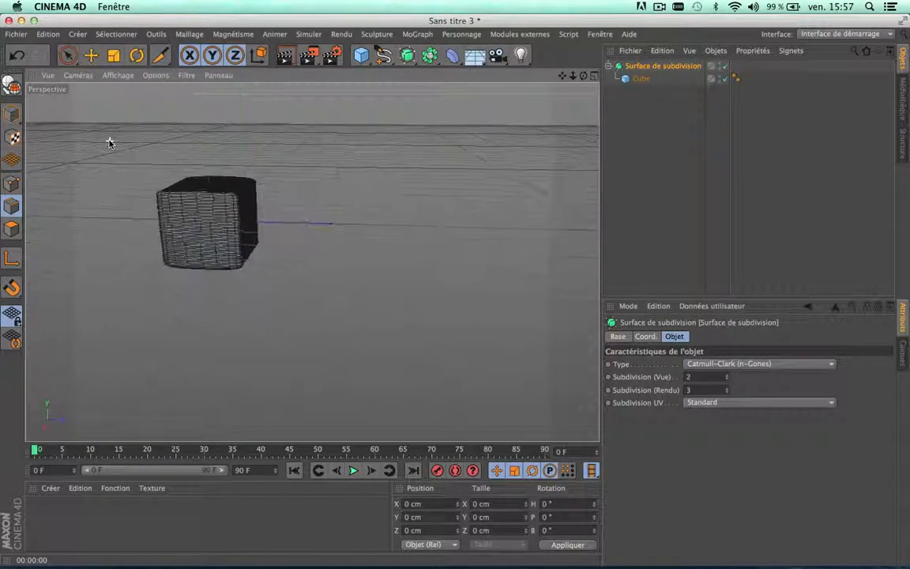
scroll(109, 142, up, 3)
drag(561, 75, 507, 67)
scroll(459, 201, down, 3)
scroll(456, 196, up, 2)
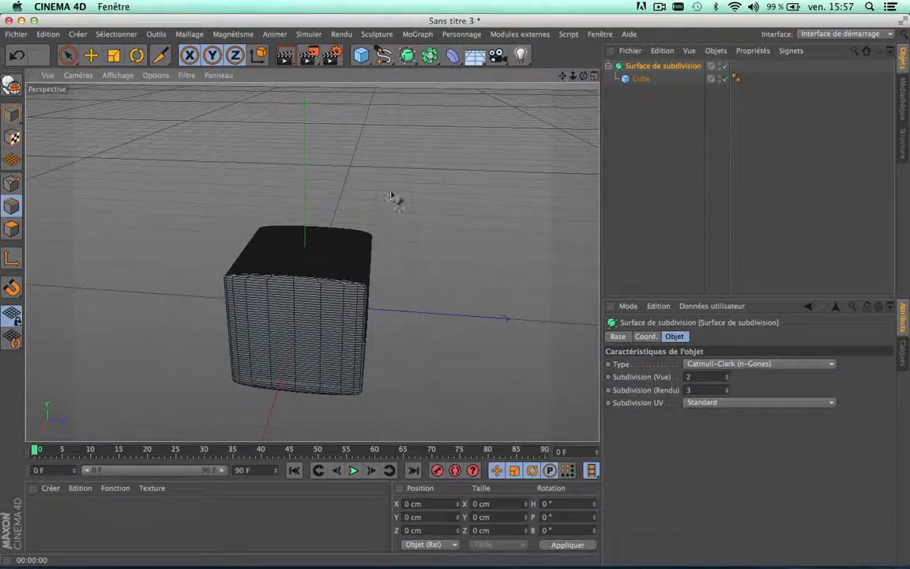
scroll(356, 228, down, 3)
scroll(357, 229, up, 4)
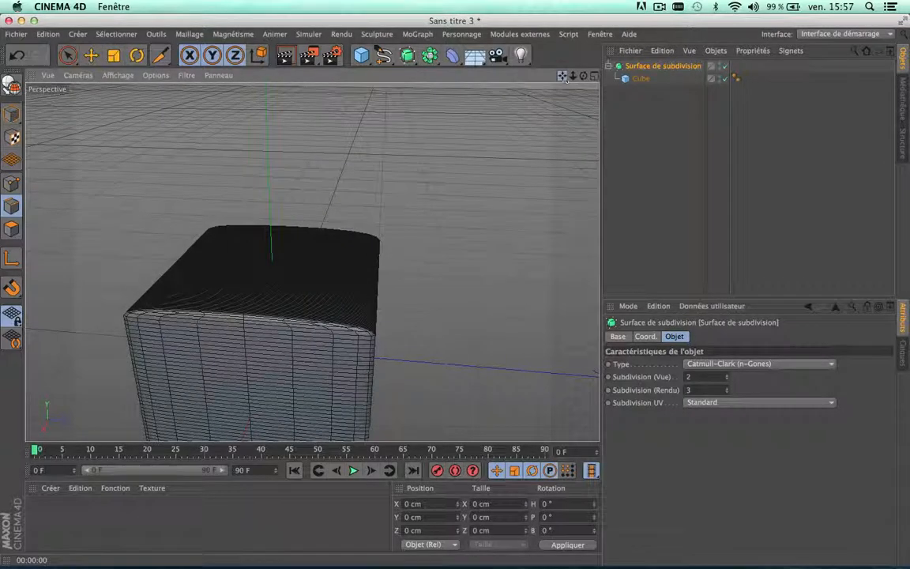
drag(562, 76, 570, 2)
scroll(411, 187, down, 4)
scroll(410, 187, up, 1)
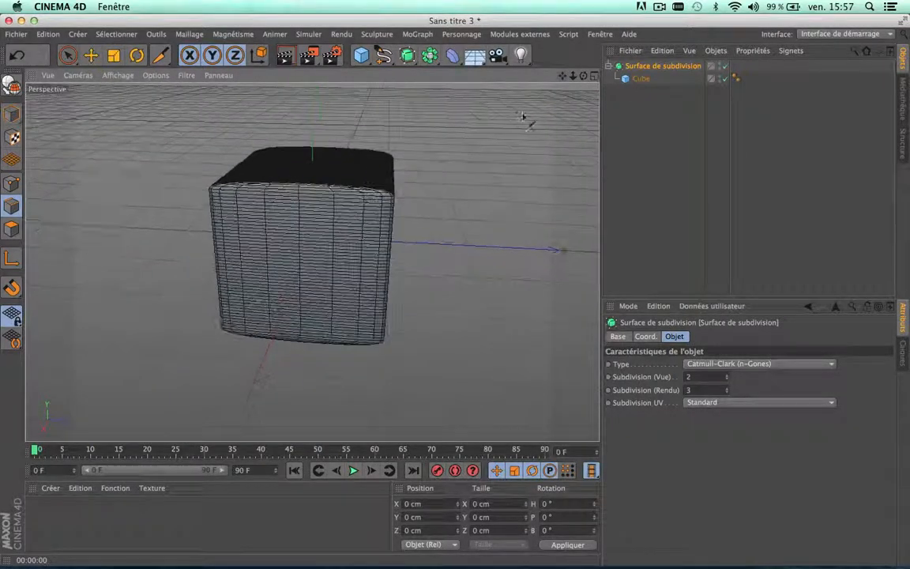
alt+middle_drag(309, 216, 329, 251)
scroll(442, 184, down, 3)
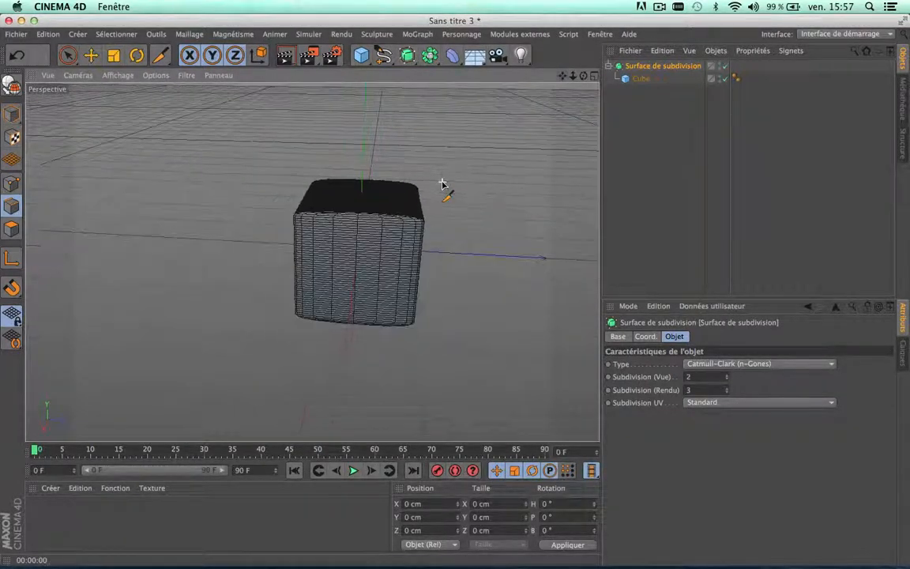
- Activate Rectangle Selection and draw a selection rectangle over the upper half of the subdivided cube
mouse_move(583, 75)
mouse_down()
mouse_move(612, 90)
mouse_move(514, 87)
mouse_move(582, 108)
mouse_move(606, 129)
mouse_move(553, 76)
mouse_move(602, 77)
mouse_move(543, 79)
mouse_move(624, 70)
mouse_move(688, 77)
mouse_move(584, 57)
mouse_up()
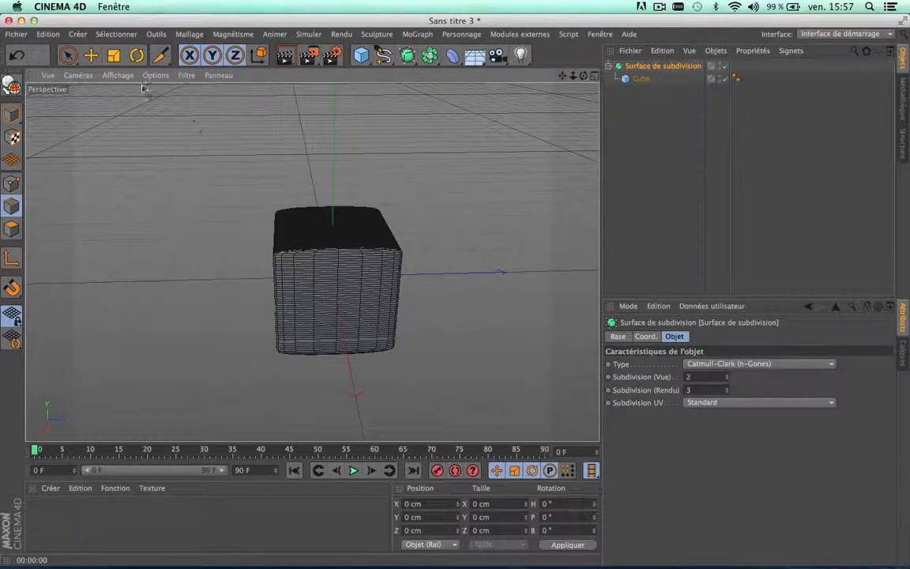
click(125, 101)
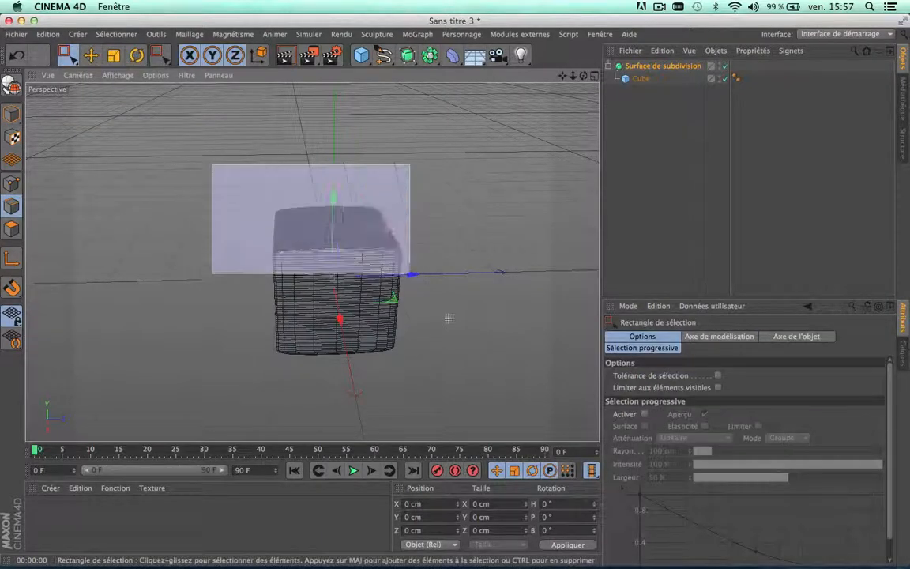